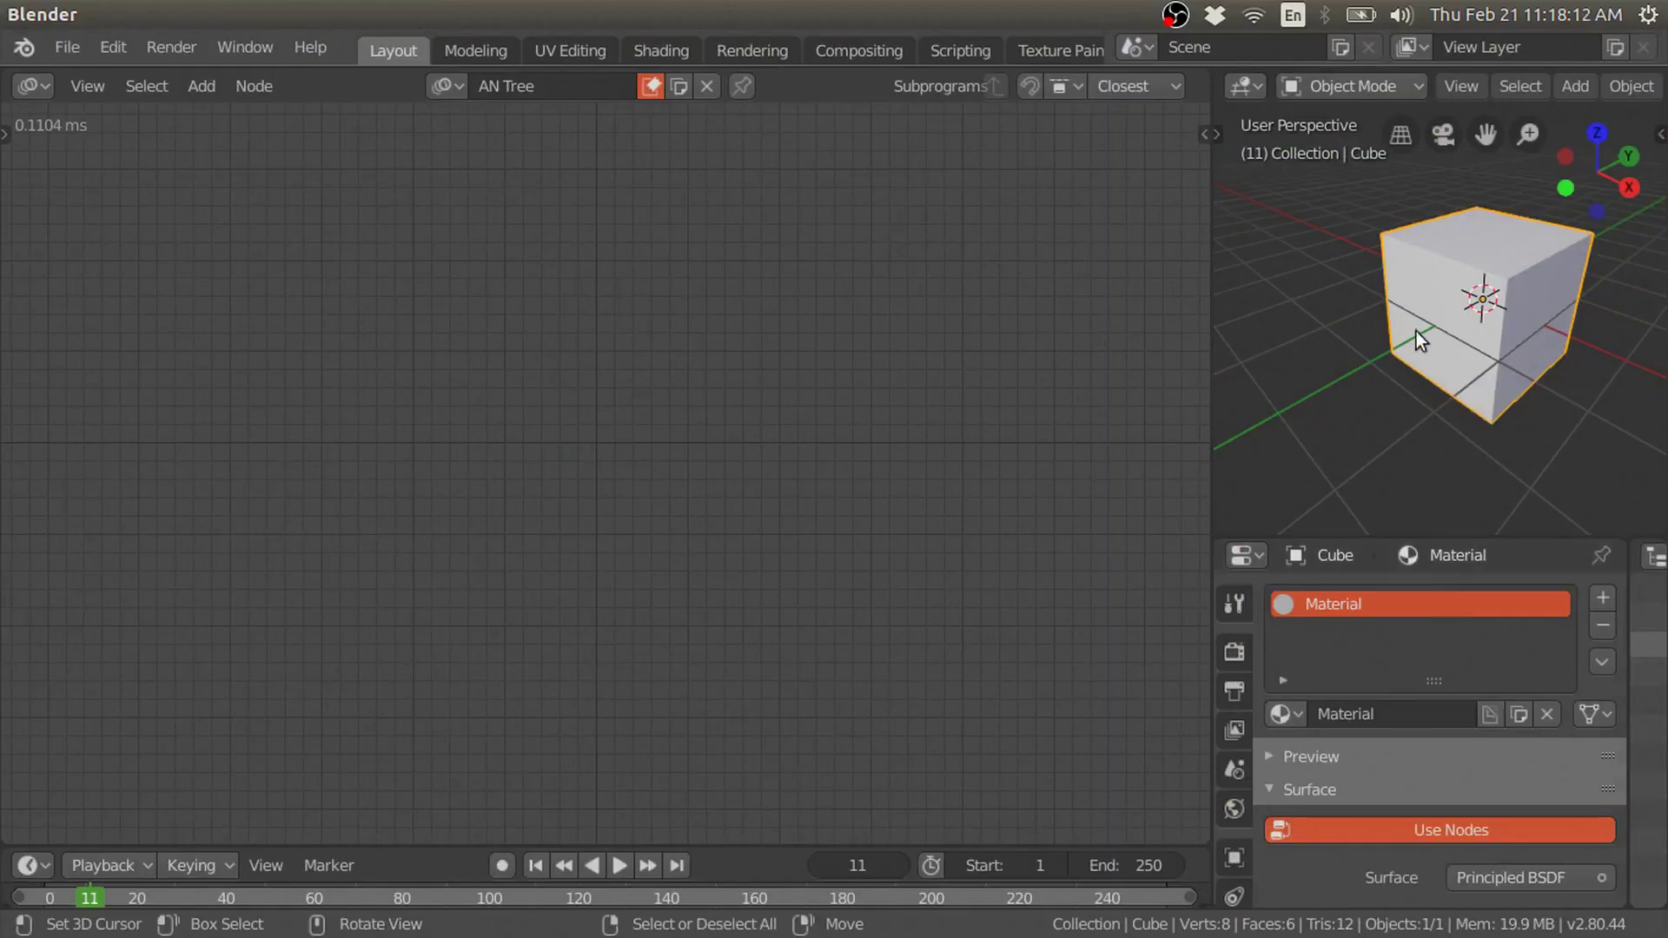
Switch the viewport to LookDev and add a Material Instancer node via node search.
{"action": "key", "text": "z"}
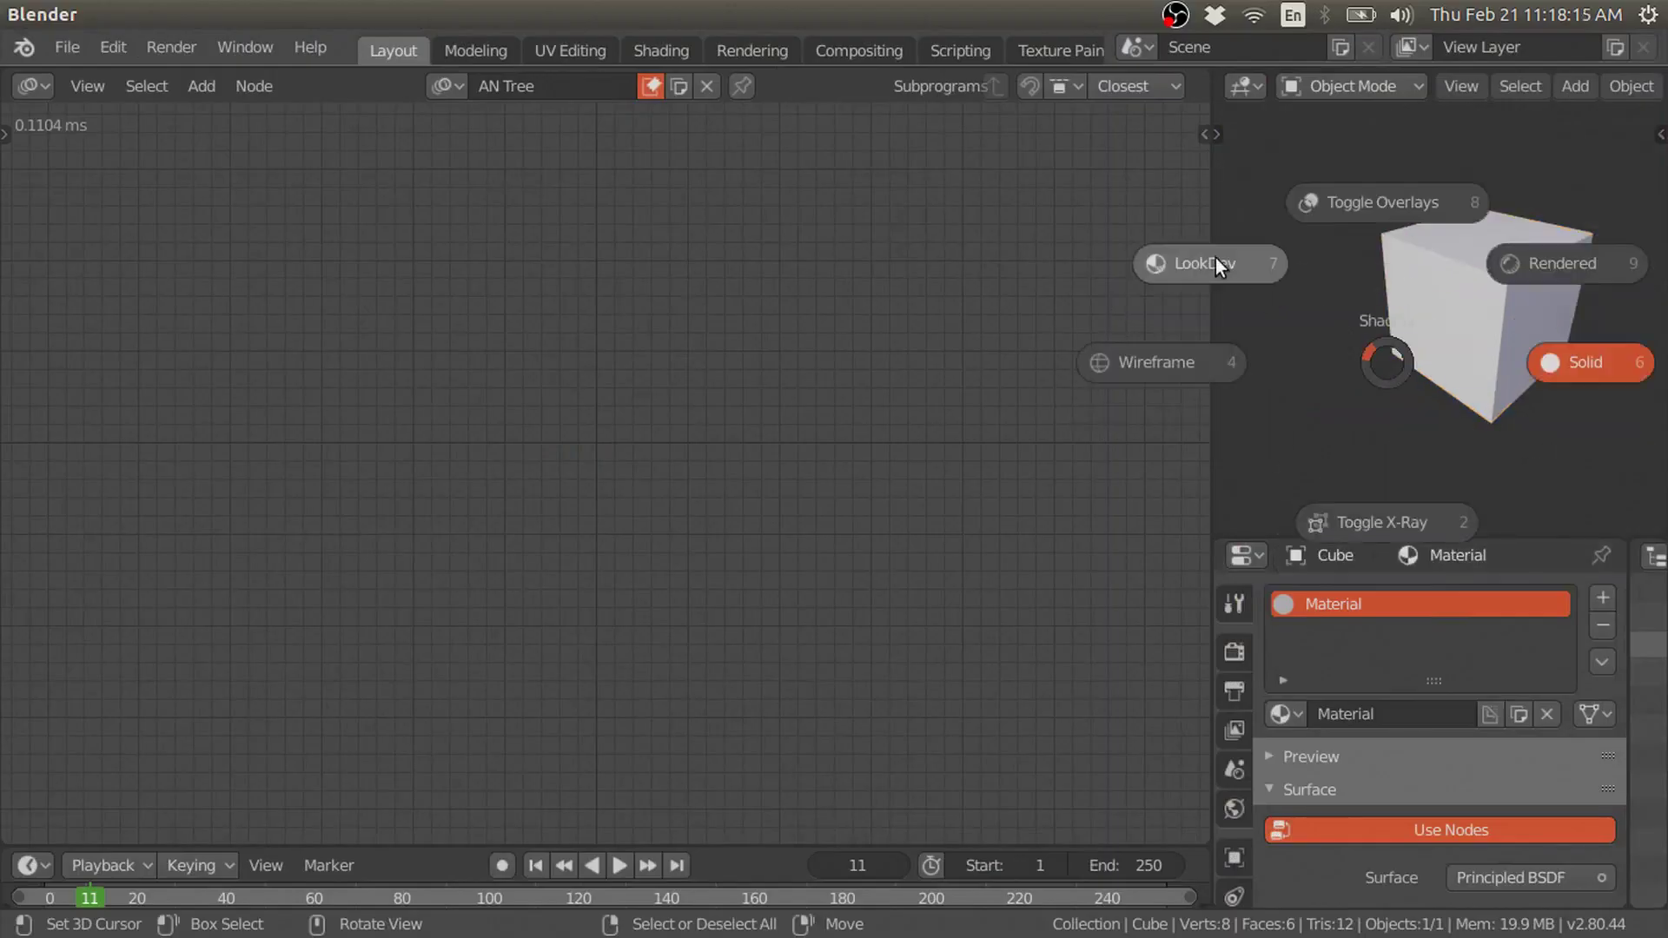
{"action": "left_click", "coordinate": [1216, 258]}
{"action": "key", "text": "shift+a"}
{"action": "left_click", "coordinate": [494, 170]}
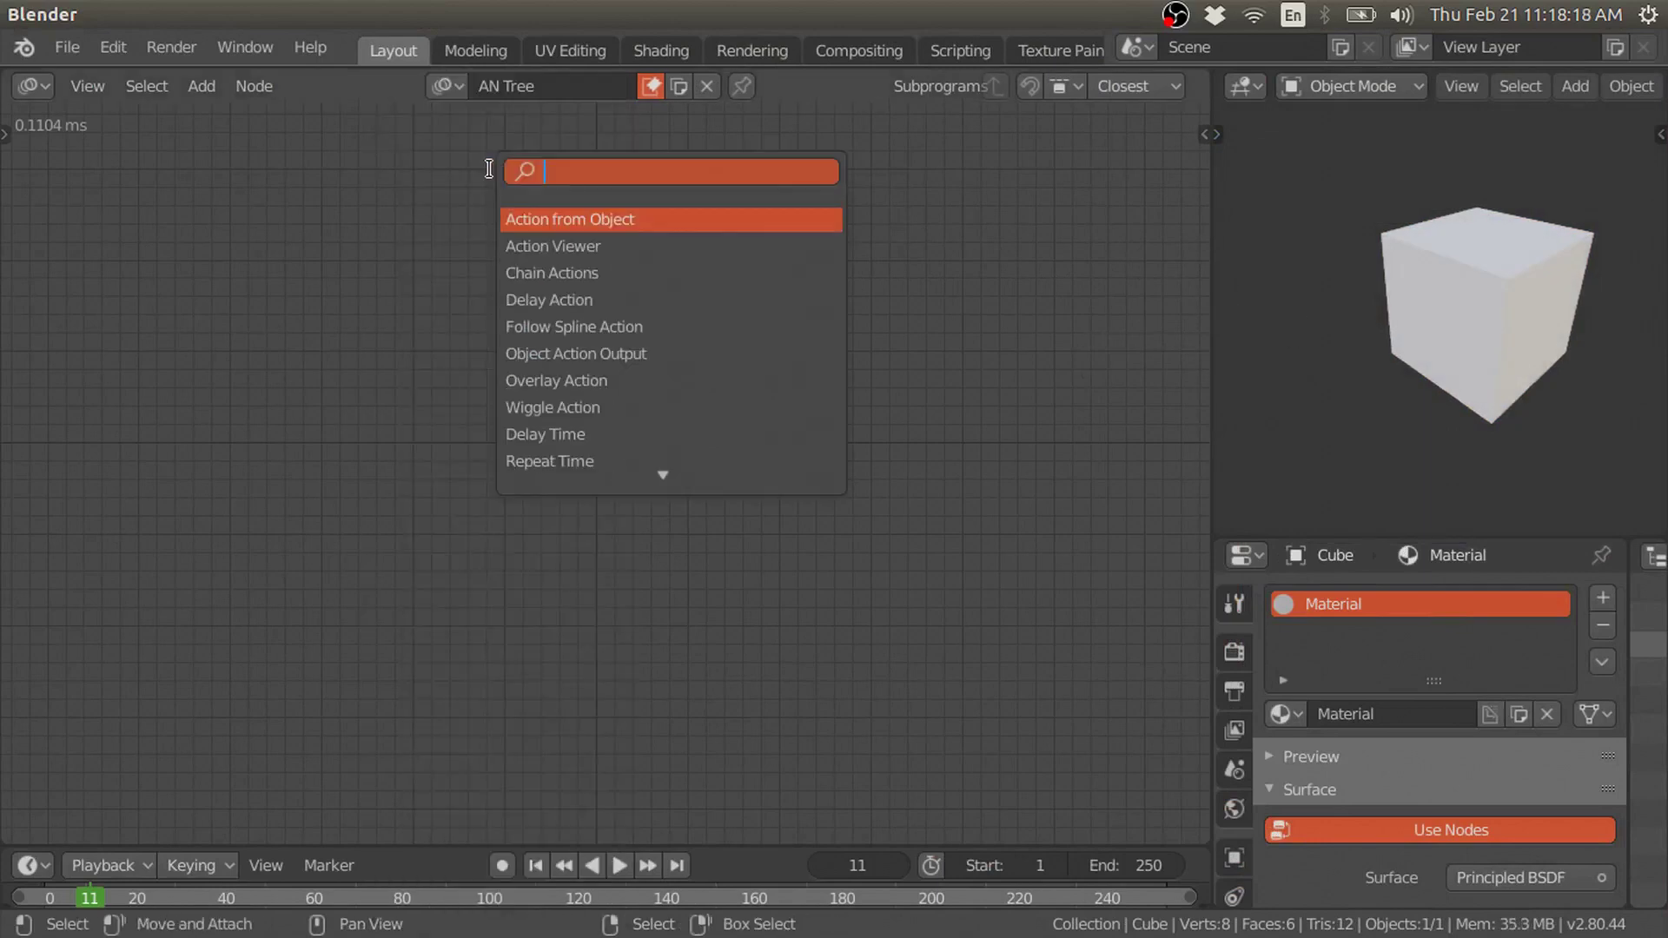
{"action": "type", "text": "material"}
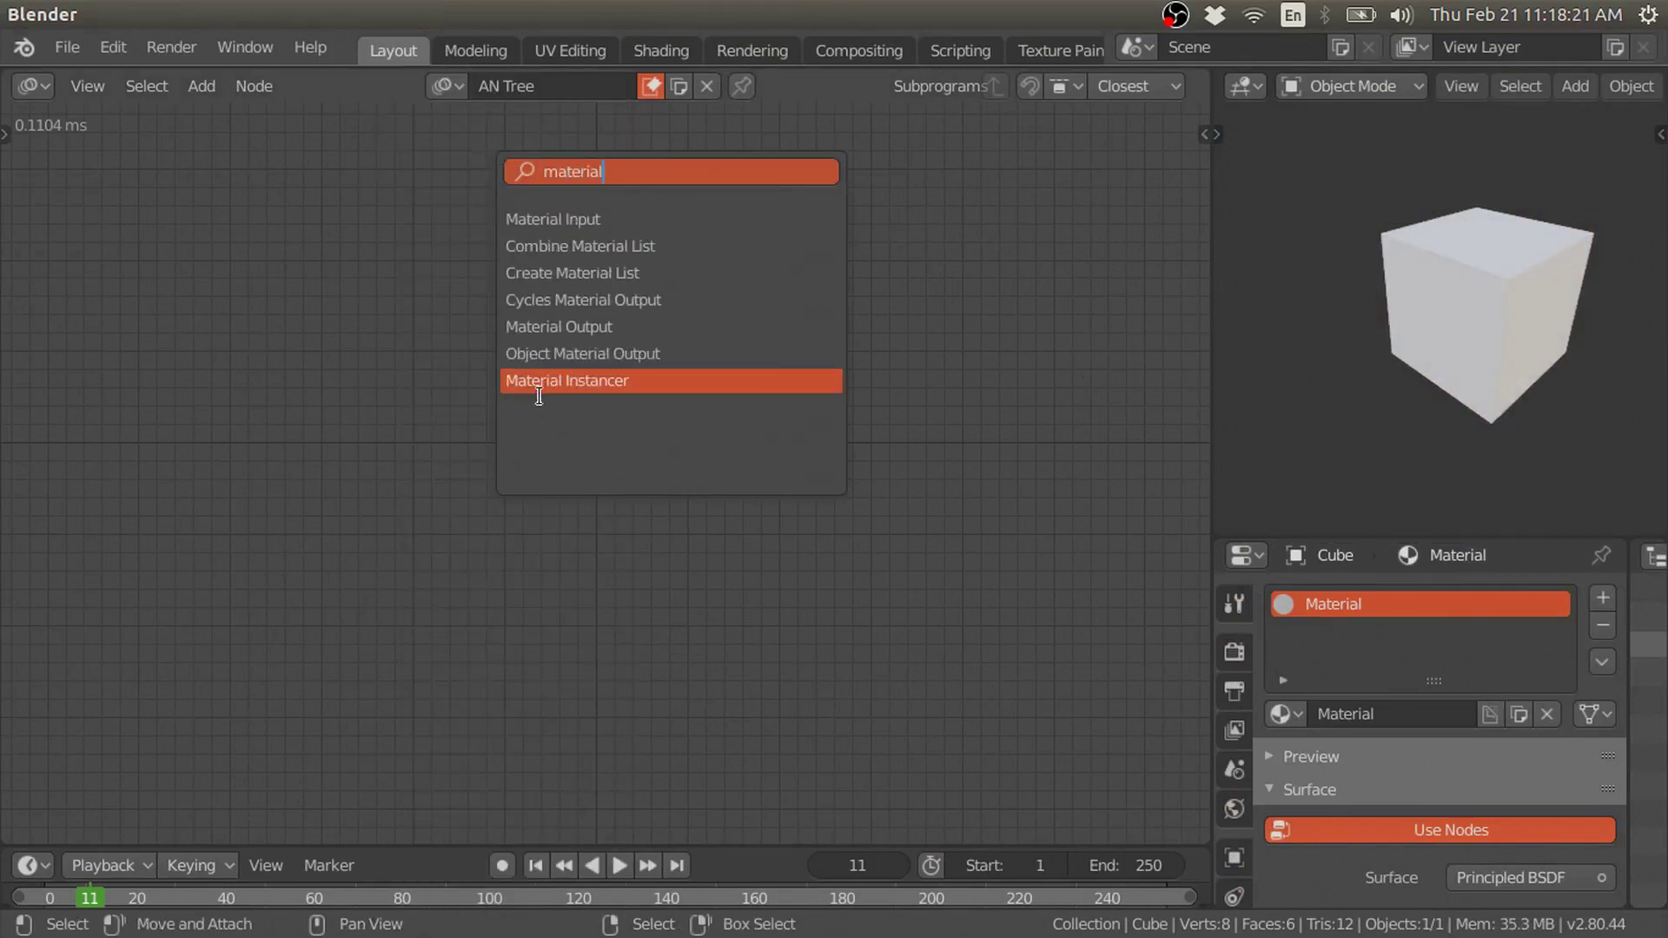
{"action": "left_click", "coordinate": [556, 381]}
{"action": "left_click", "coordinate": [484, 403]}
{"action": "scroll", "coordinate": [484, 403], "scroll_direction": "up", "scroll_amount": 3}
{"action": "middle_click_drag", "start_coordinate": [484, 403], "coordinate": [776, 379], "text": "ctrl"}
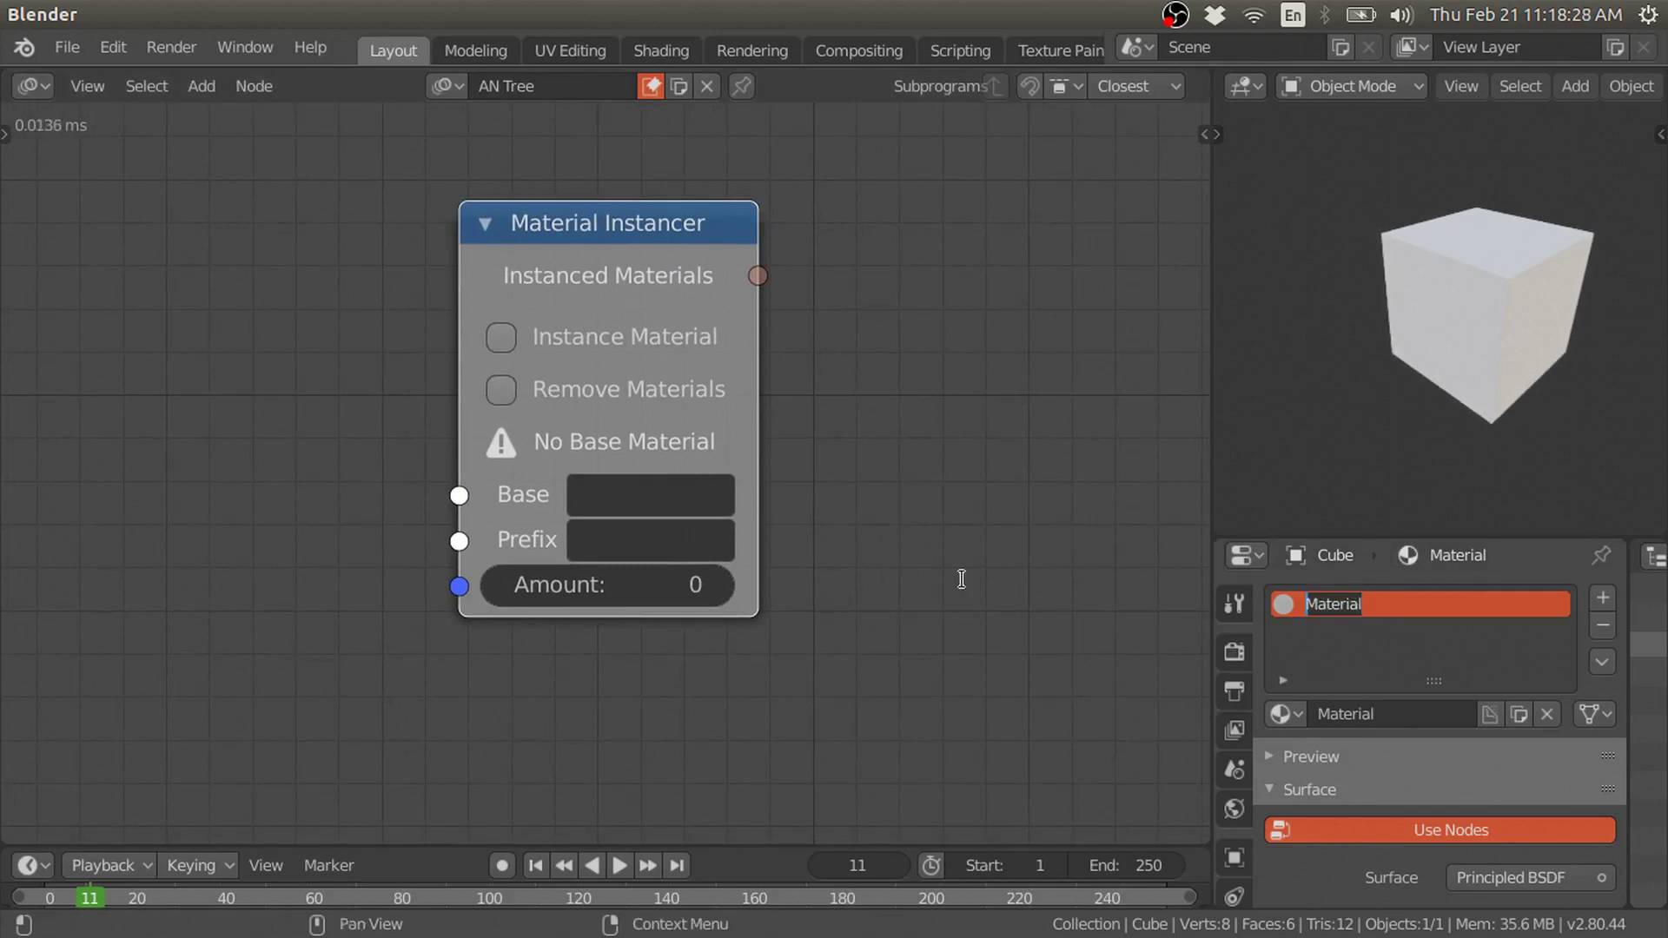
Set the Material Instancer's base material to Material and its prefix to New.
{"action": "key", "text": "Escape"}
{"action": "type", "text": "Material"}
{"action": "key", "text": "Return"}
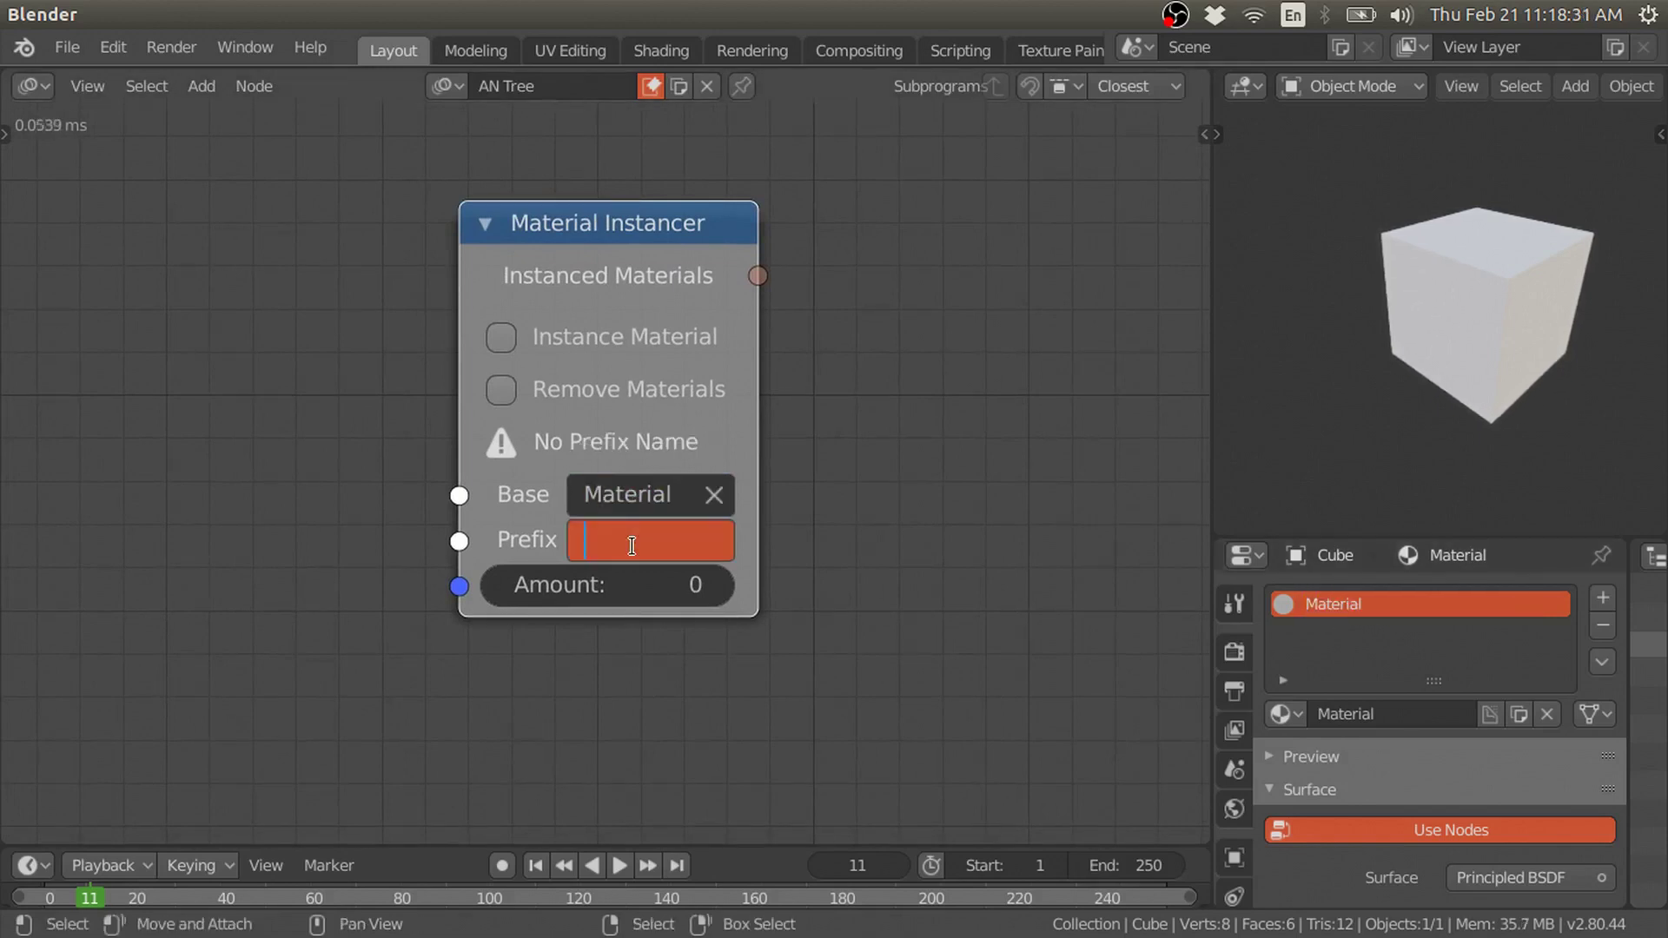
{"action": "type", "text": "New"}
{"action": "key", "text": "Return"}
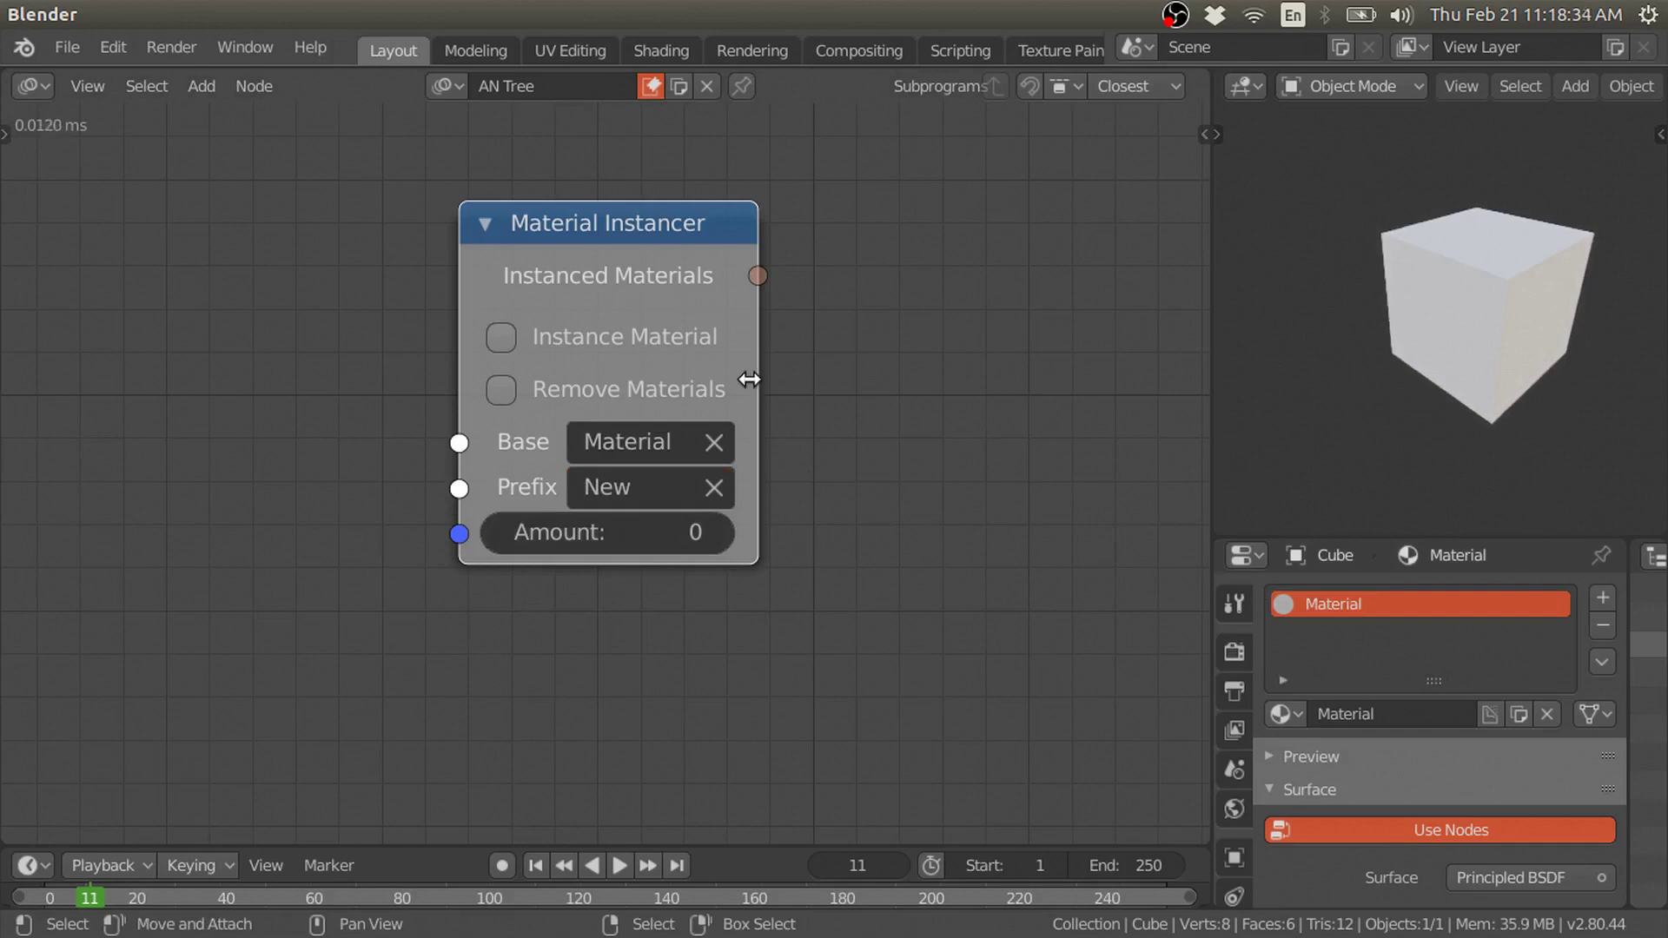
Widen the instancer node and set its Amount to 5.
{"action": "left_click_drag", "start_coordinate": [749, 380], "coordinate": [939, 379]}
{"action": "scroll", "coordinate": [953, 395], "scroll_direction": "down", "scroll_amount": 1}
{"action": "middle_click_drag", "start_coordinate": [953, 396], "coordinate": [641, 455]}
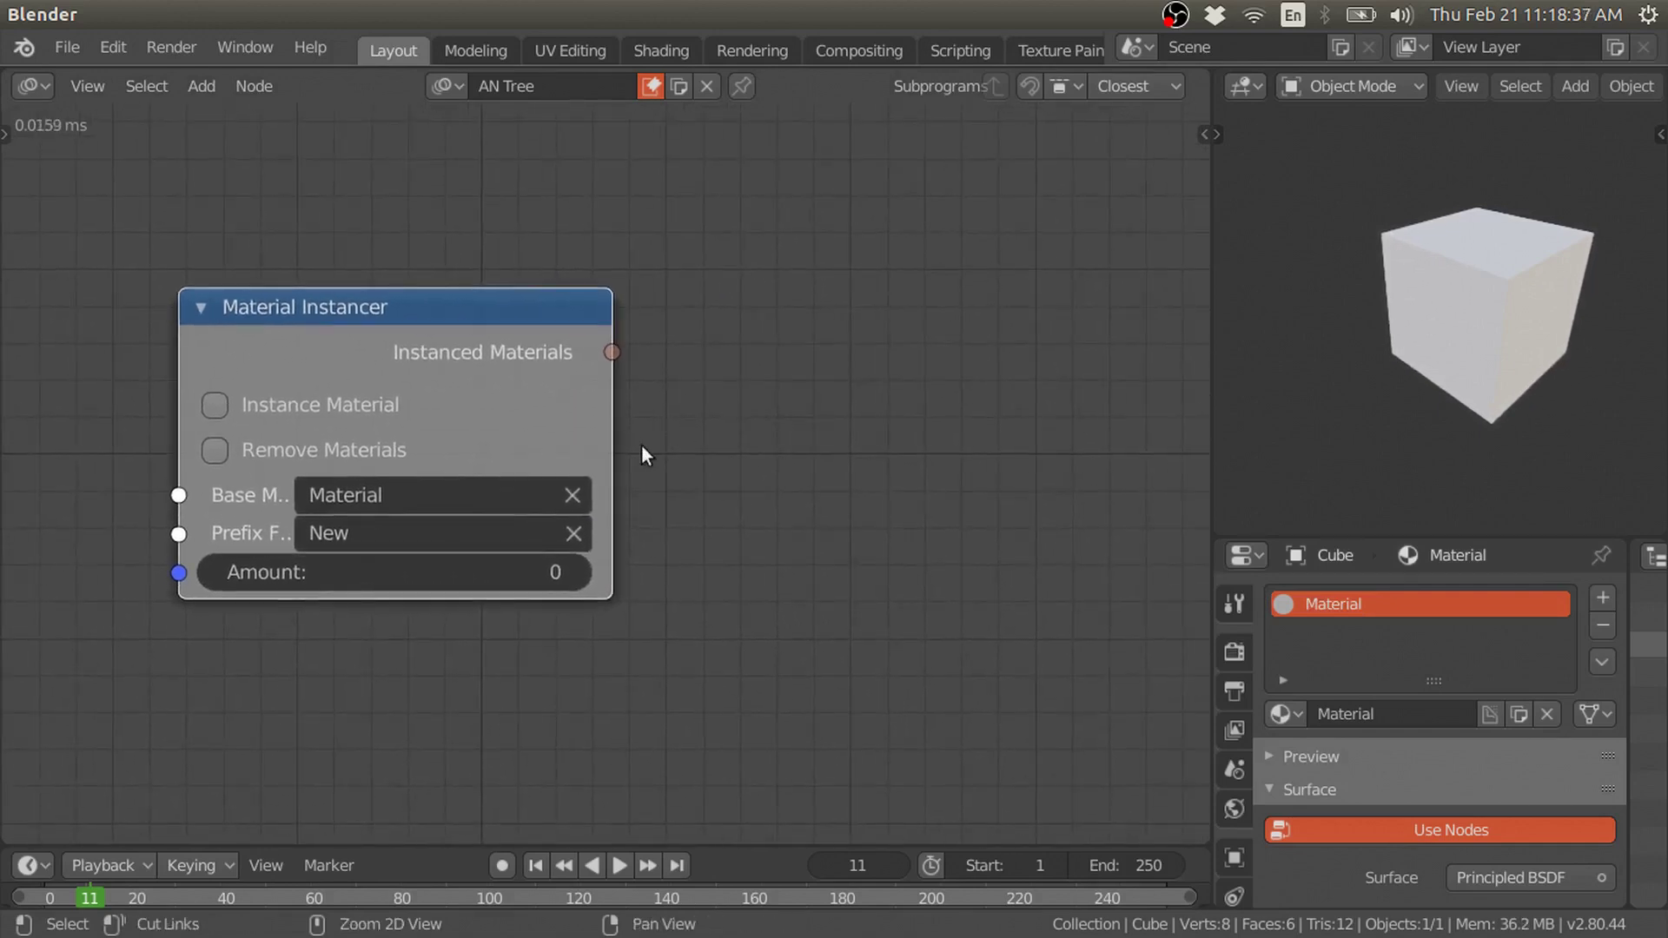
{"action": "left_click", "coordinate": [443, 590]}
{"action": "type", "text": "5"}
{"action": "key", "text": "Return"}
Add a Viewer node for the instancer output and move it beside the instancer.
{"action": "left_click", "coordinate": [1284, 715]}
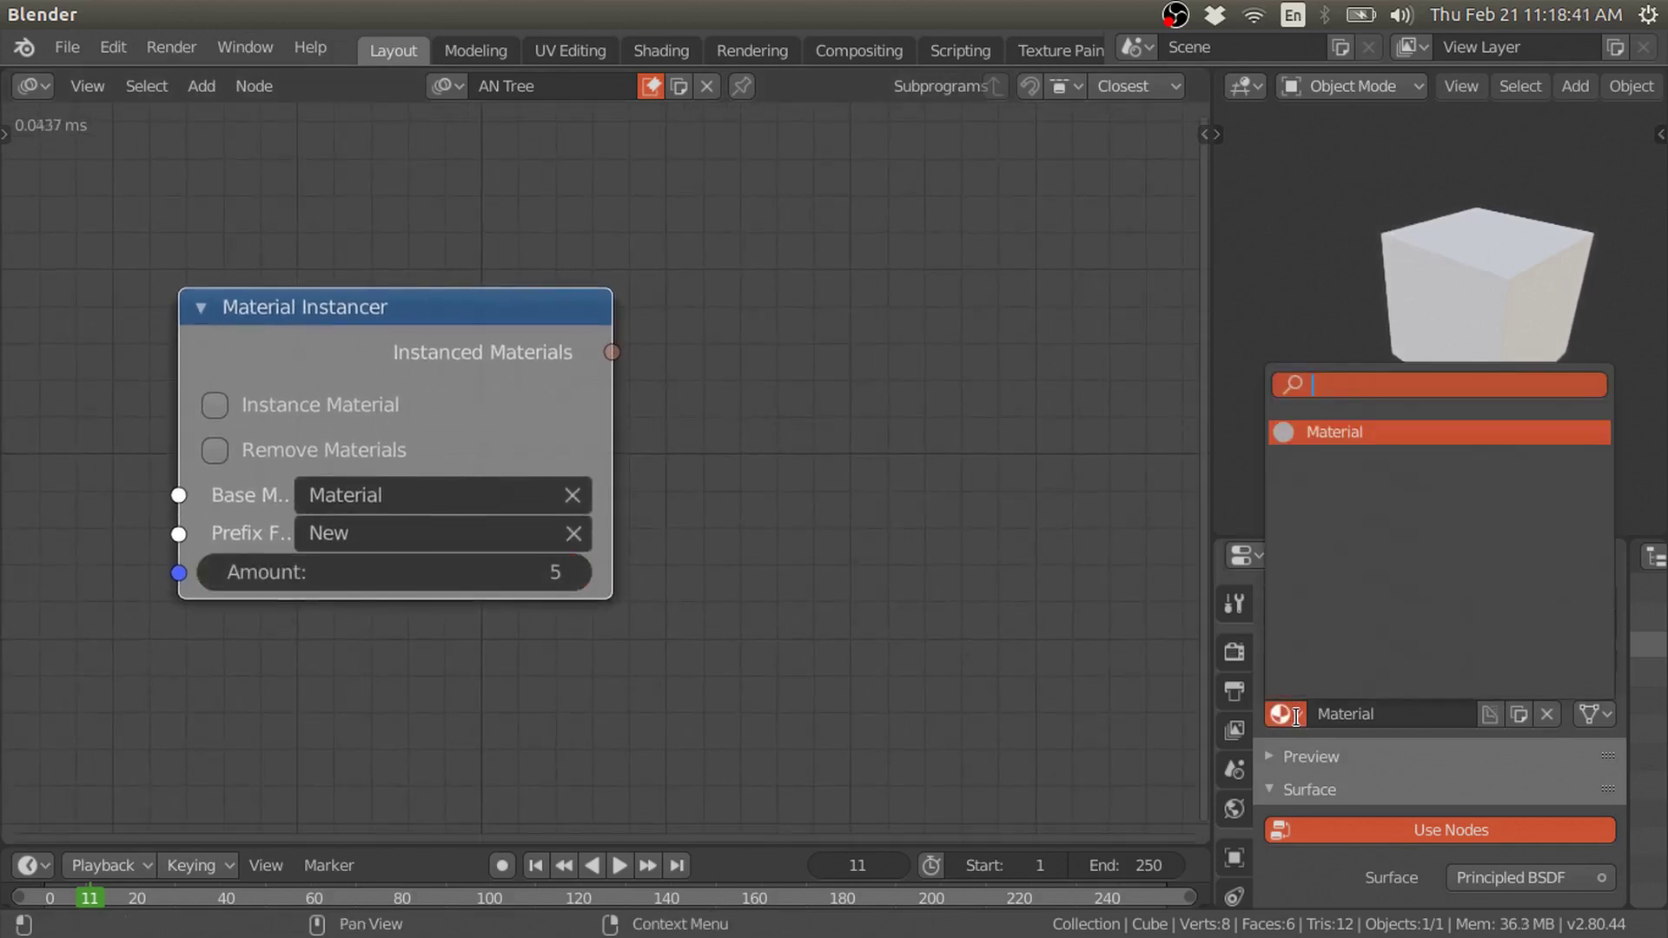
{"action": "left_click", "coordinate": [330, 407]}
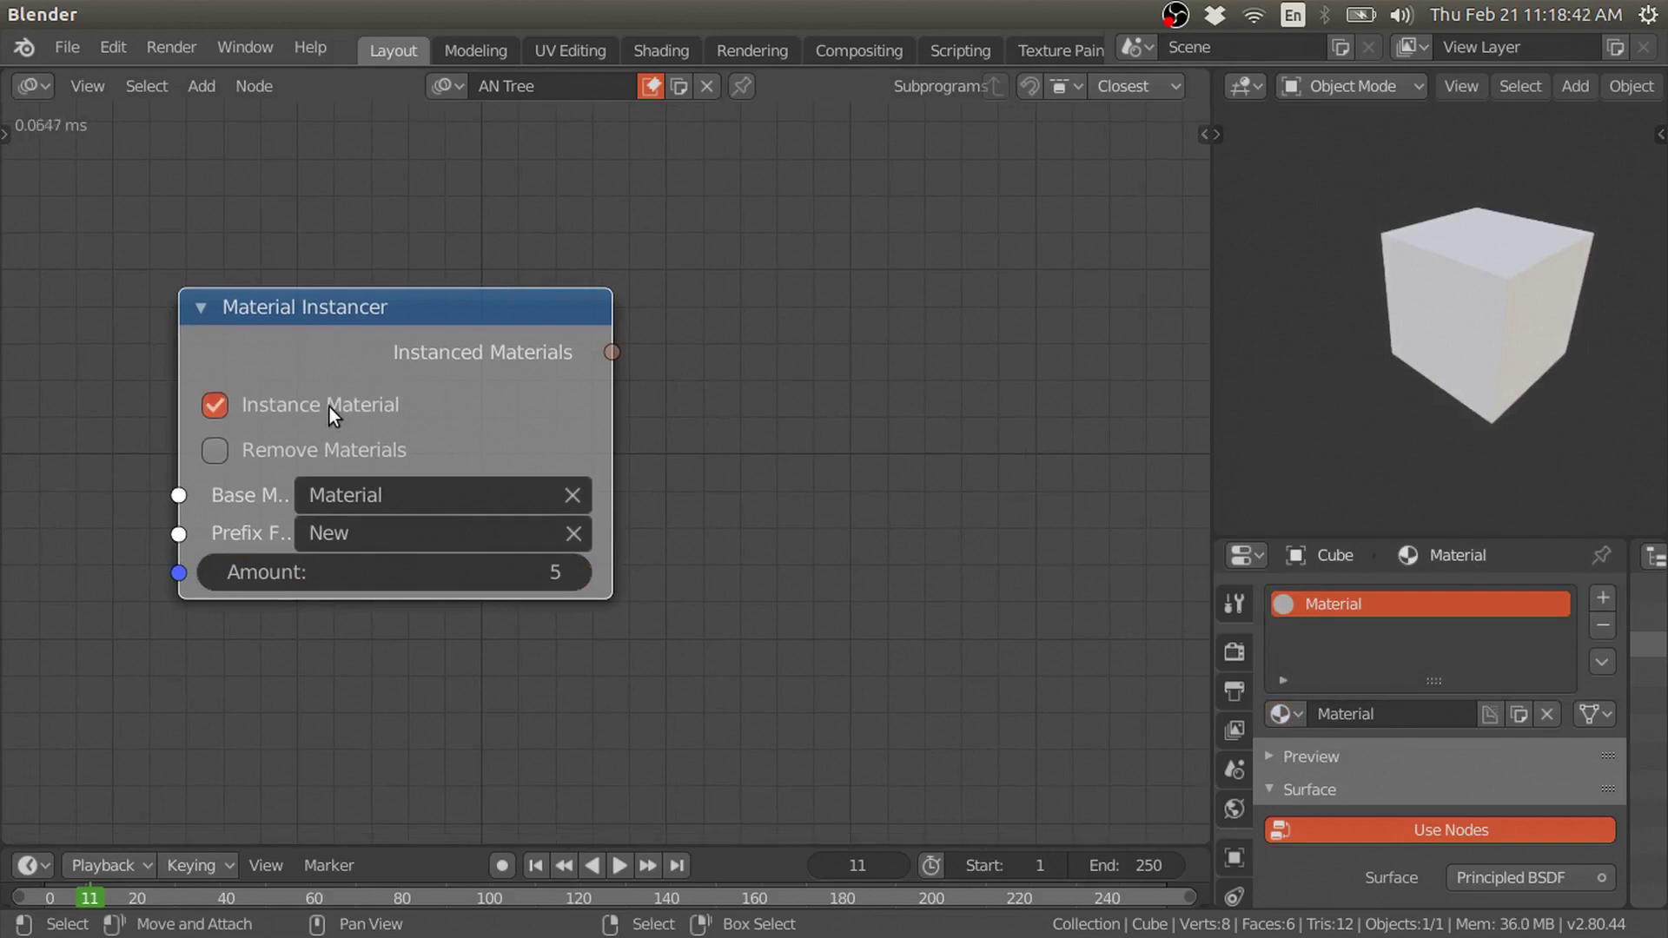
{"action": "left_click", "coordinate": [1294, 712]}
{"action": "left_click_drag", "start_coordinate": [612, 352], "coordinate": [510, 336]}
Link the Viewer to Instanced Materials, widen it, and regenerate the five New materials.
{"action": "left_click", "coordinate": [521, 491]}
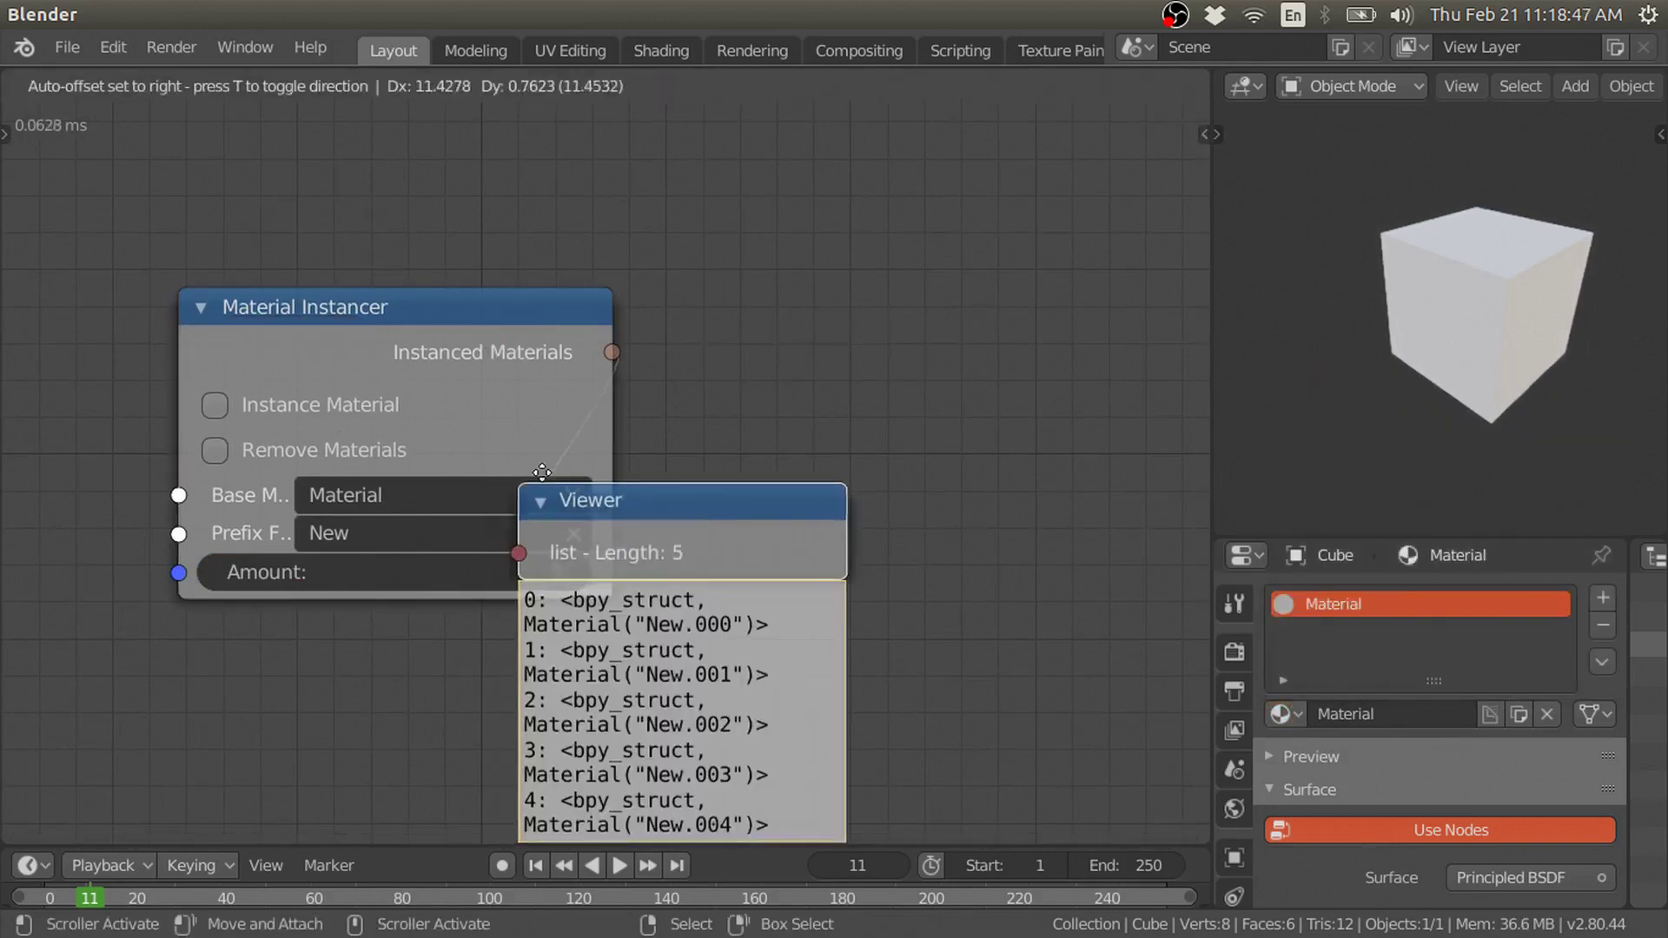
{"action": "left_click", "coordinate": [737, 296]}
{"action": "left_click_drag", "start_coordinate": [1039, 354], "coordinate": [1216, 357]}
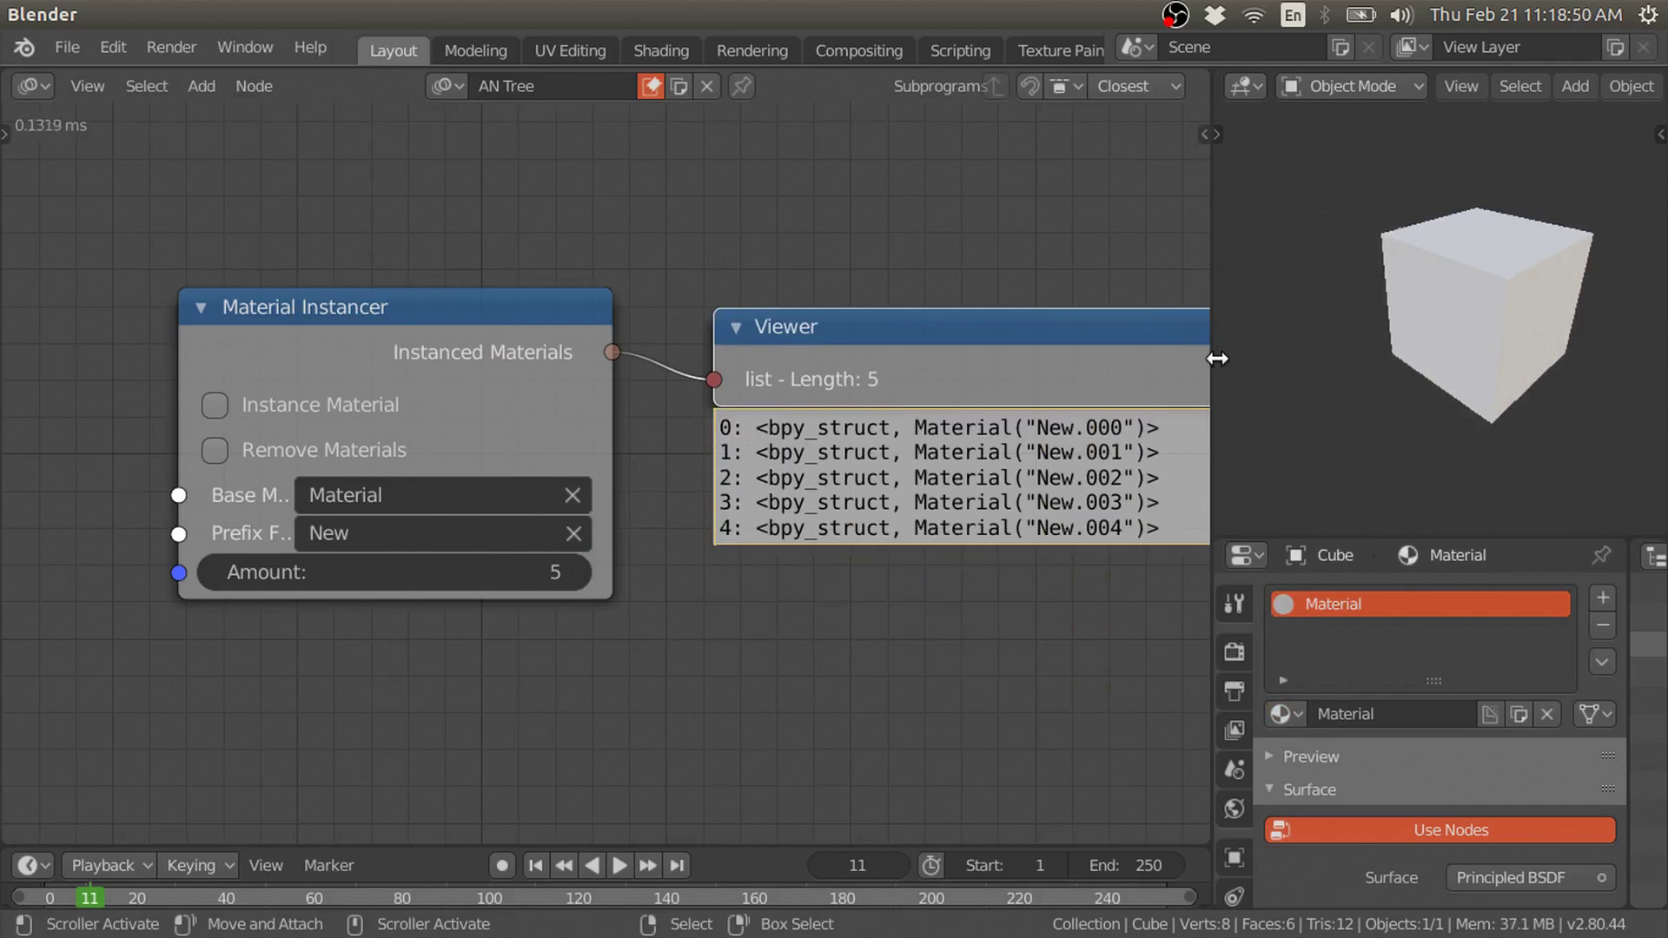
{"action": "left_click", "coordinate": [1294, 717]}
{"action": "left_click", "coordinate": [312, 443]}
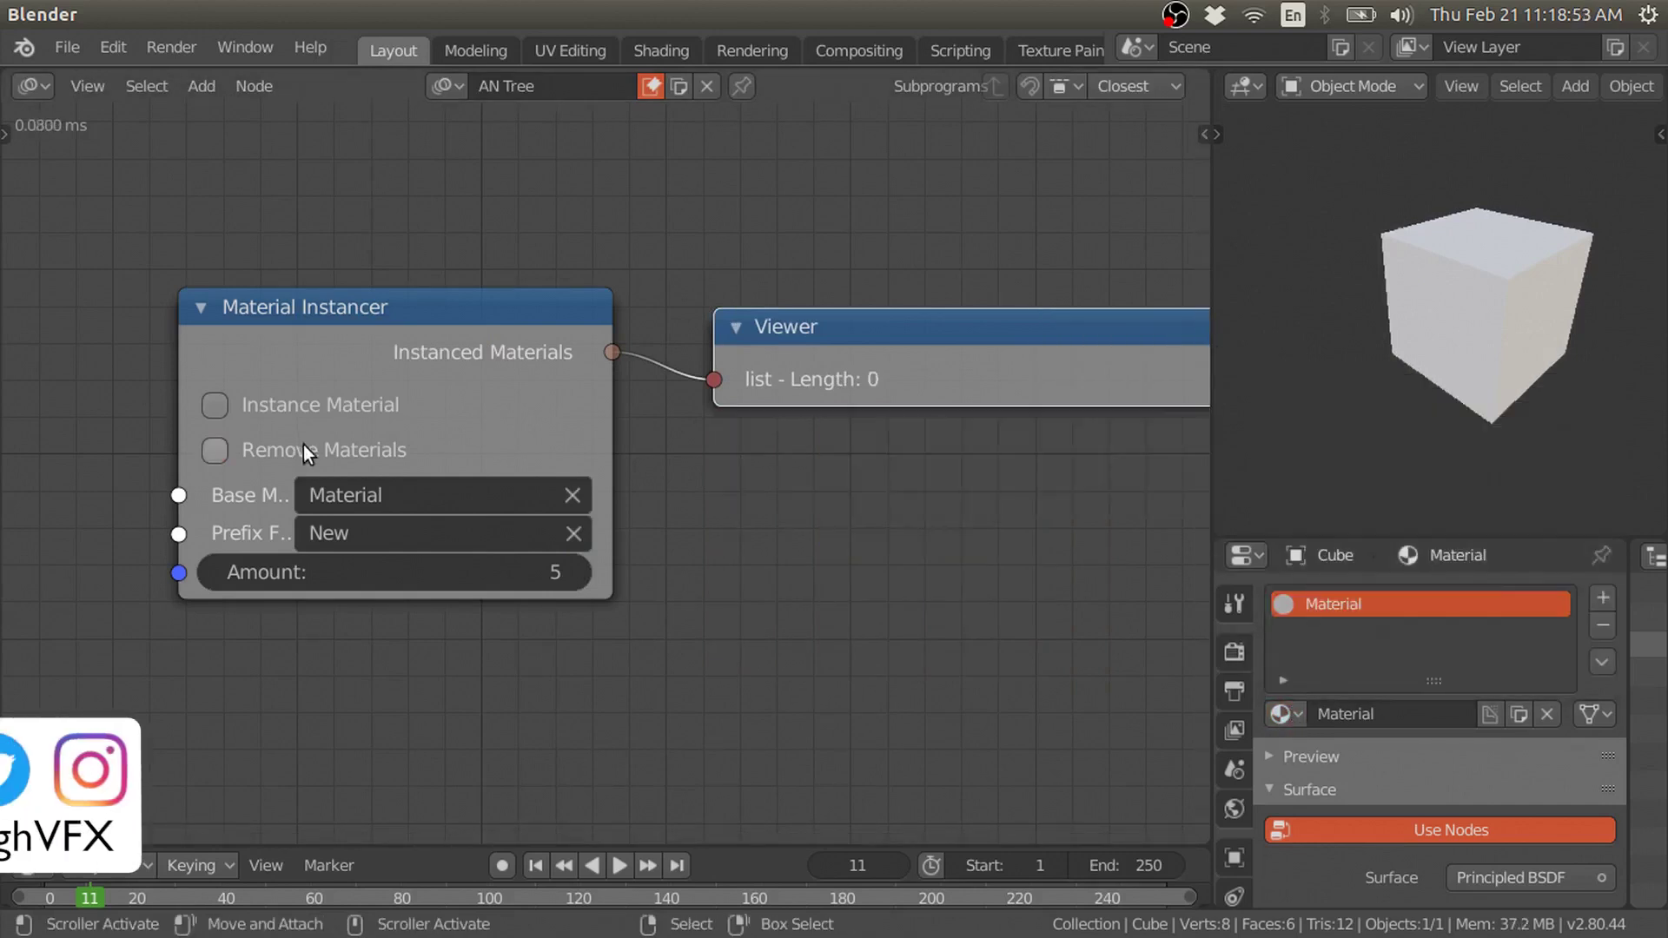
{"action": "left_click", "coordinate": [1291, 714]}
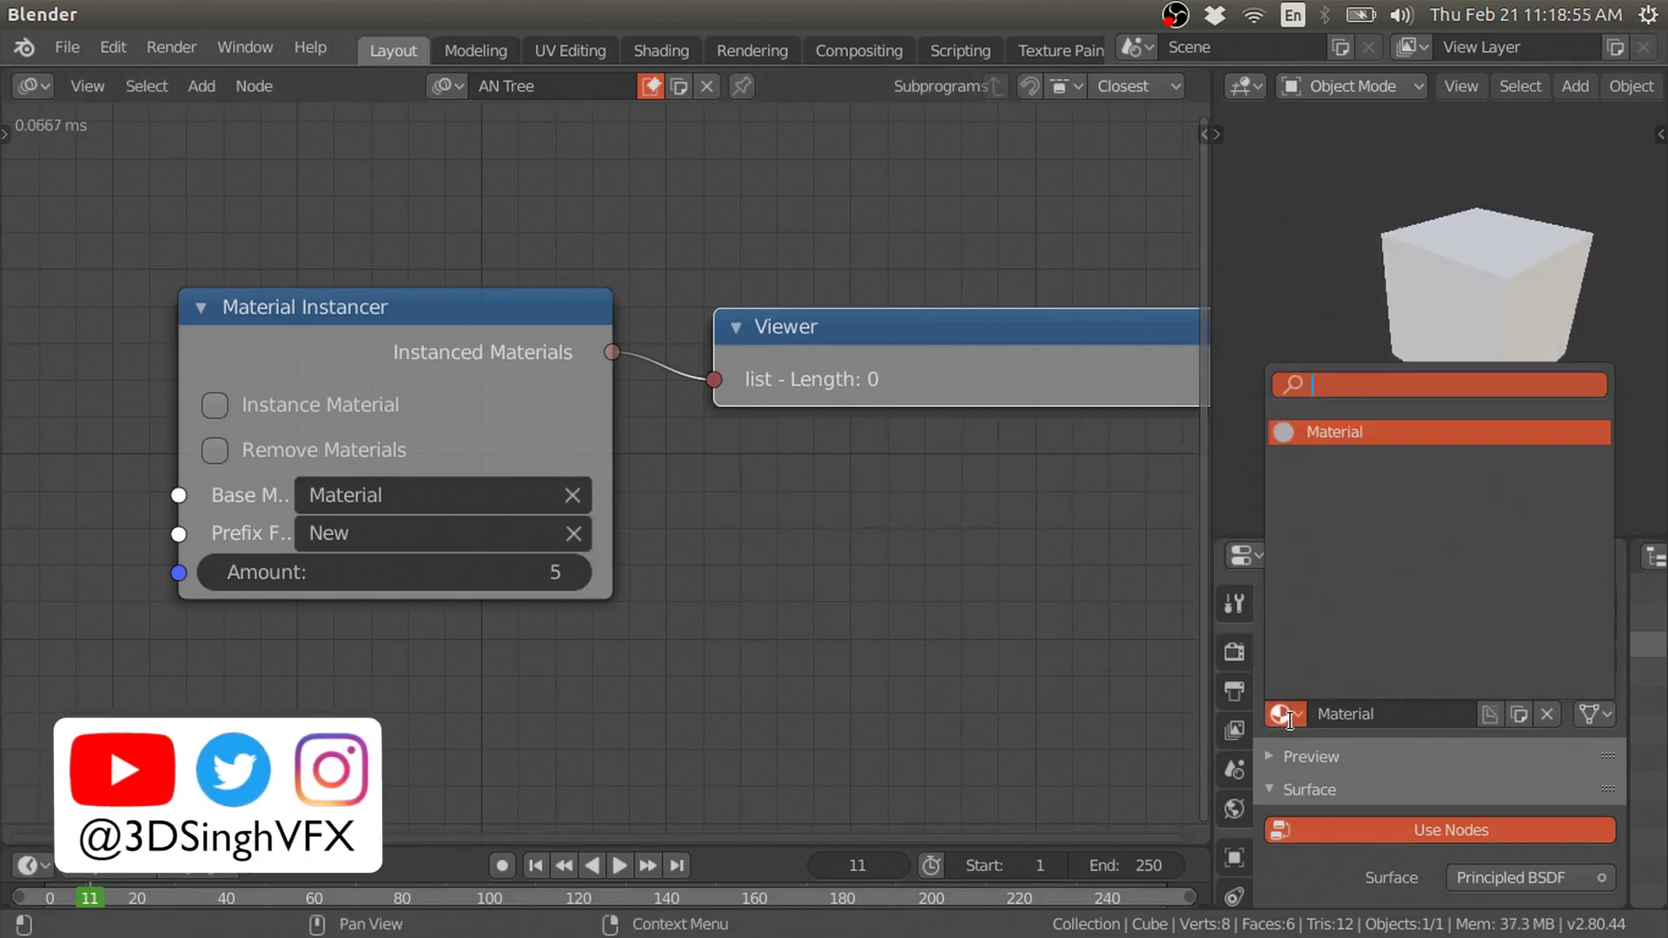
{"action": "left_click", "coordinate": [295, 404]}
Raise Amount to 20 and create the twenty instanced materials.
{"action": "scroll", "coordinate": [860, 577], "scroll_direction": "down", "scroll_amount": 3}
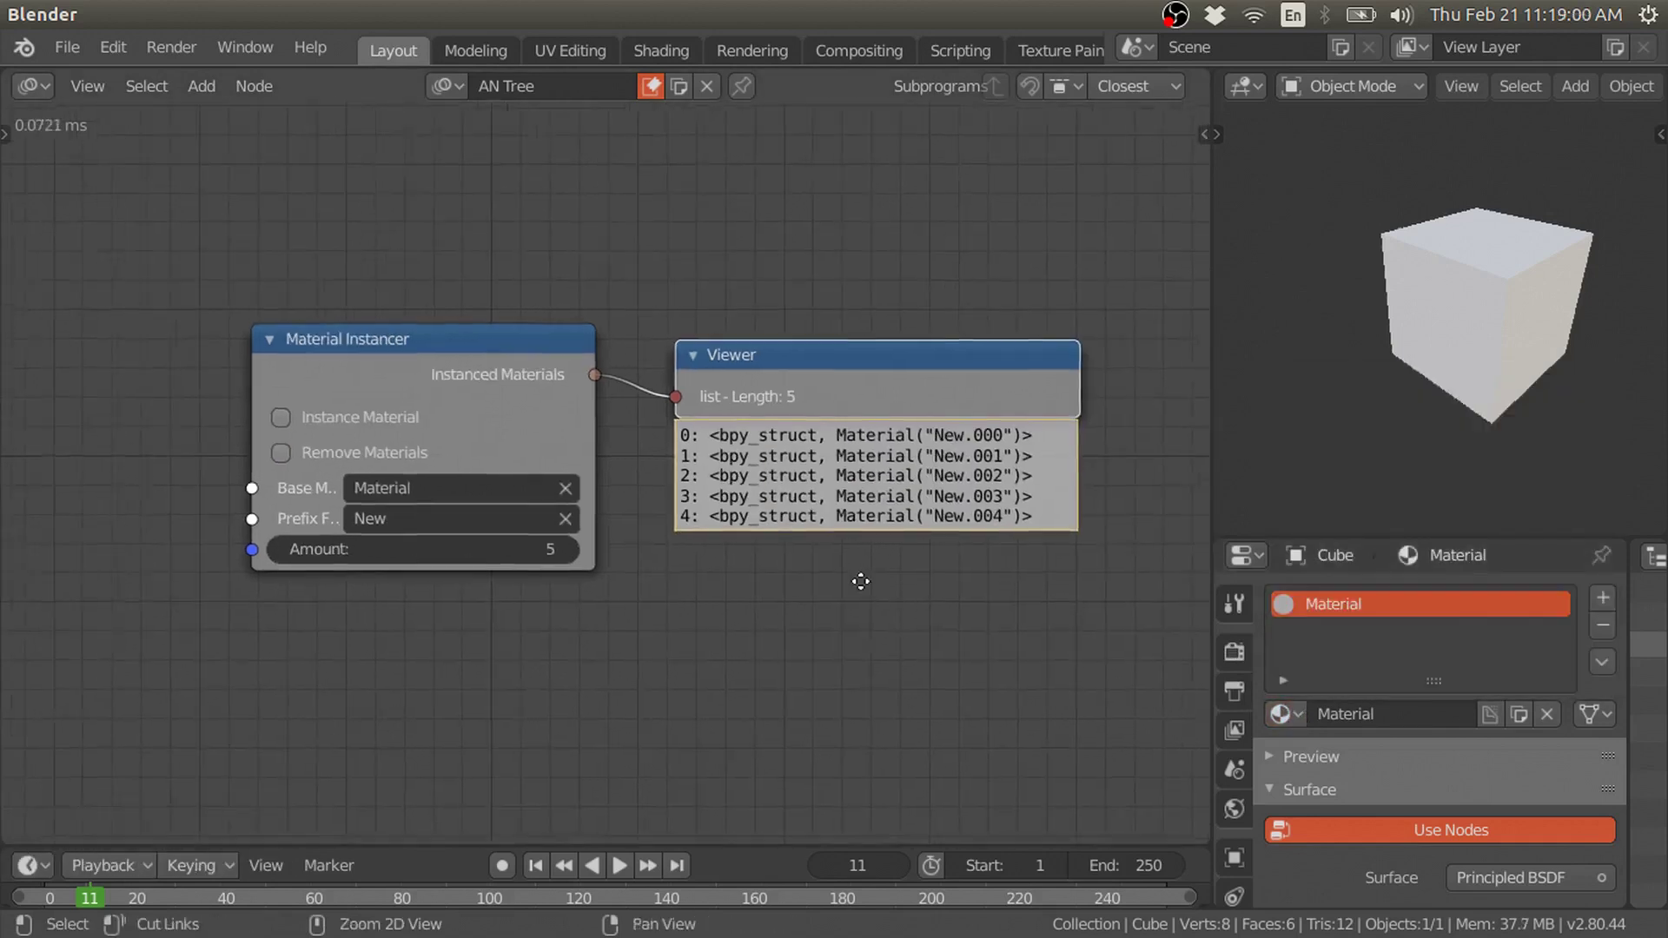
{"action": "middle_click_drag", "start_coordinate": [860, 577], "coordinate": [778, 558]}
{"action": "left_click", "coordinate": [348, 532]}
{"action": "type", "text": "20"}
{"action": "key", "text": "Return"}
{"action": "left_click", "coordinate": [245, 398]}
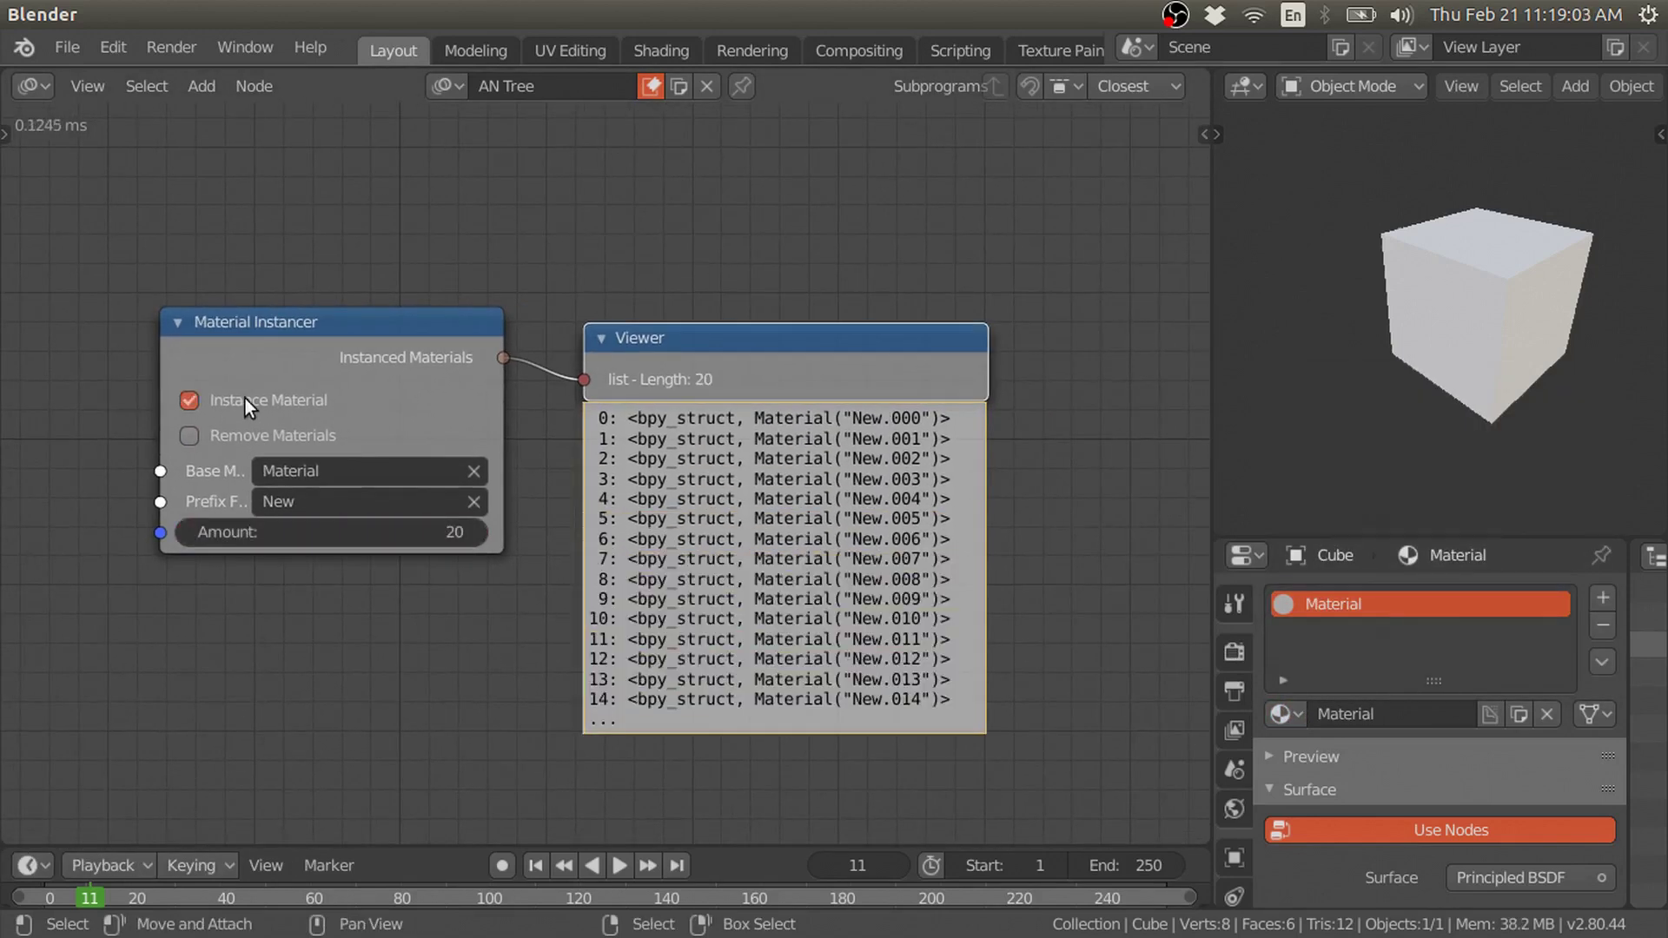
Remove the generated instanced materials again.
{"action": "left_click", "coordinate": [1281, 714]}
{"action": "left_click", "coordinate": [249, 434]}
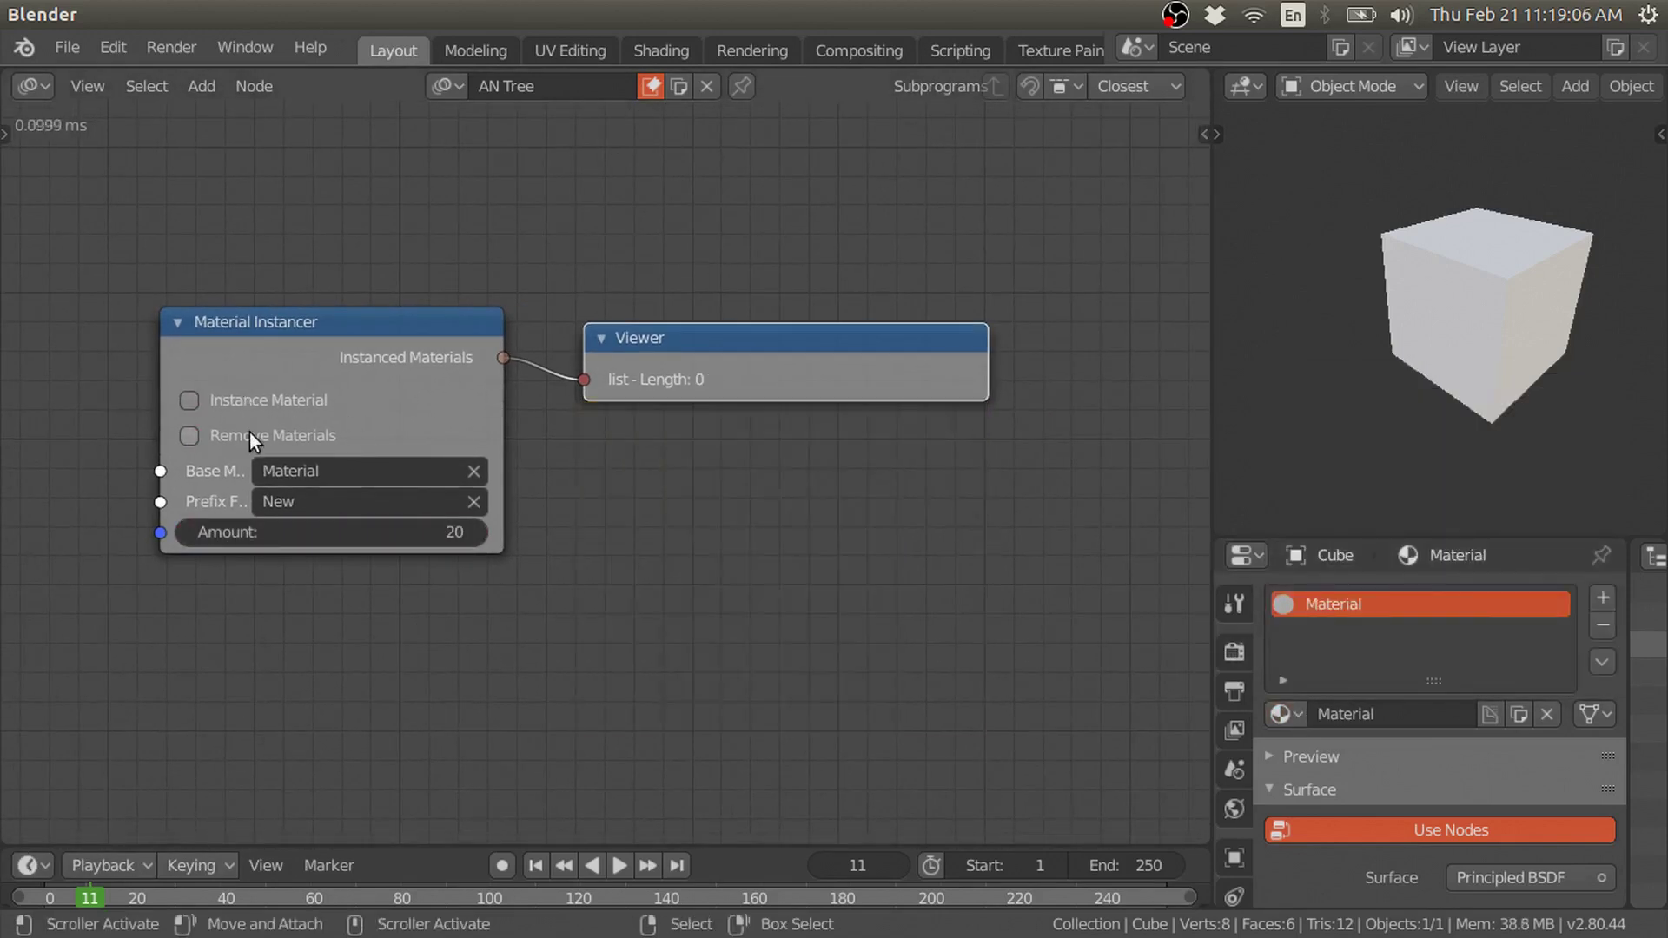
{"action": "left_click", "coordinate": [1284, 713]}
{"action": "scroll", "coordinate": [732, 520], "scroll_direction": "up", "scroll_amount": 1}
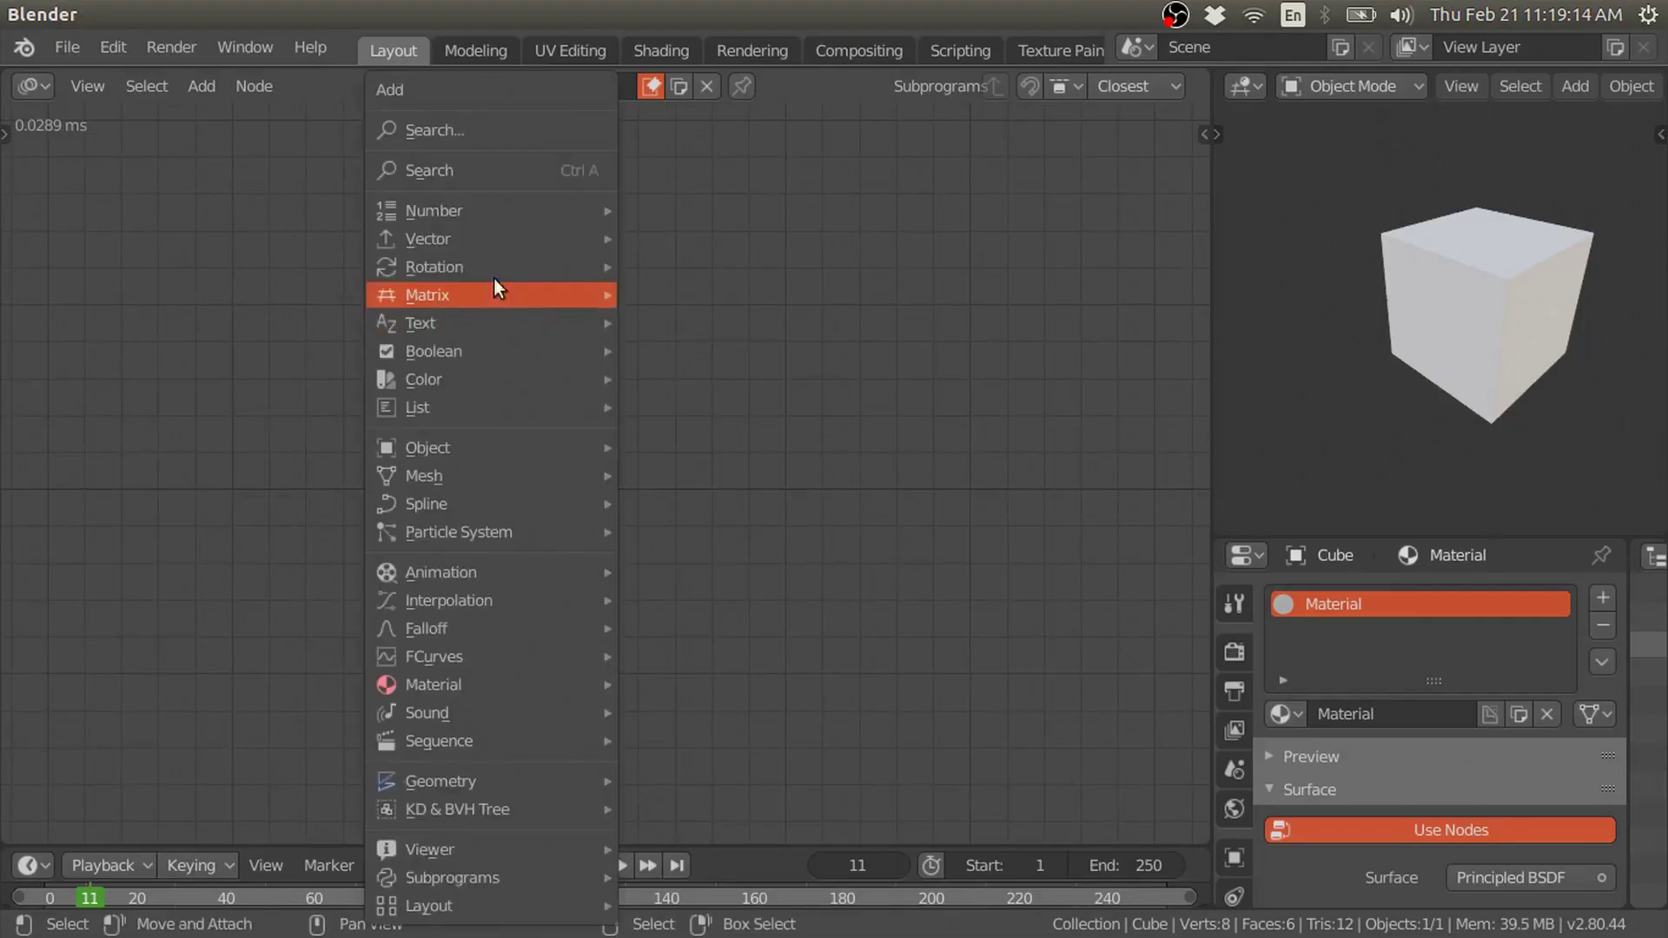
Add a Shader Node Controller, widen it, and set its material to Material.
{"action": "left_click", "coordinate": [457, 180]}
{"action": "type", "text": "shader"}
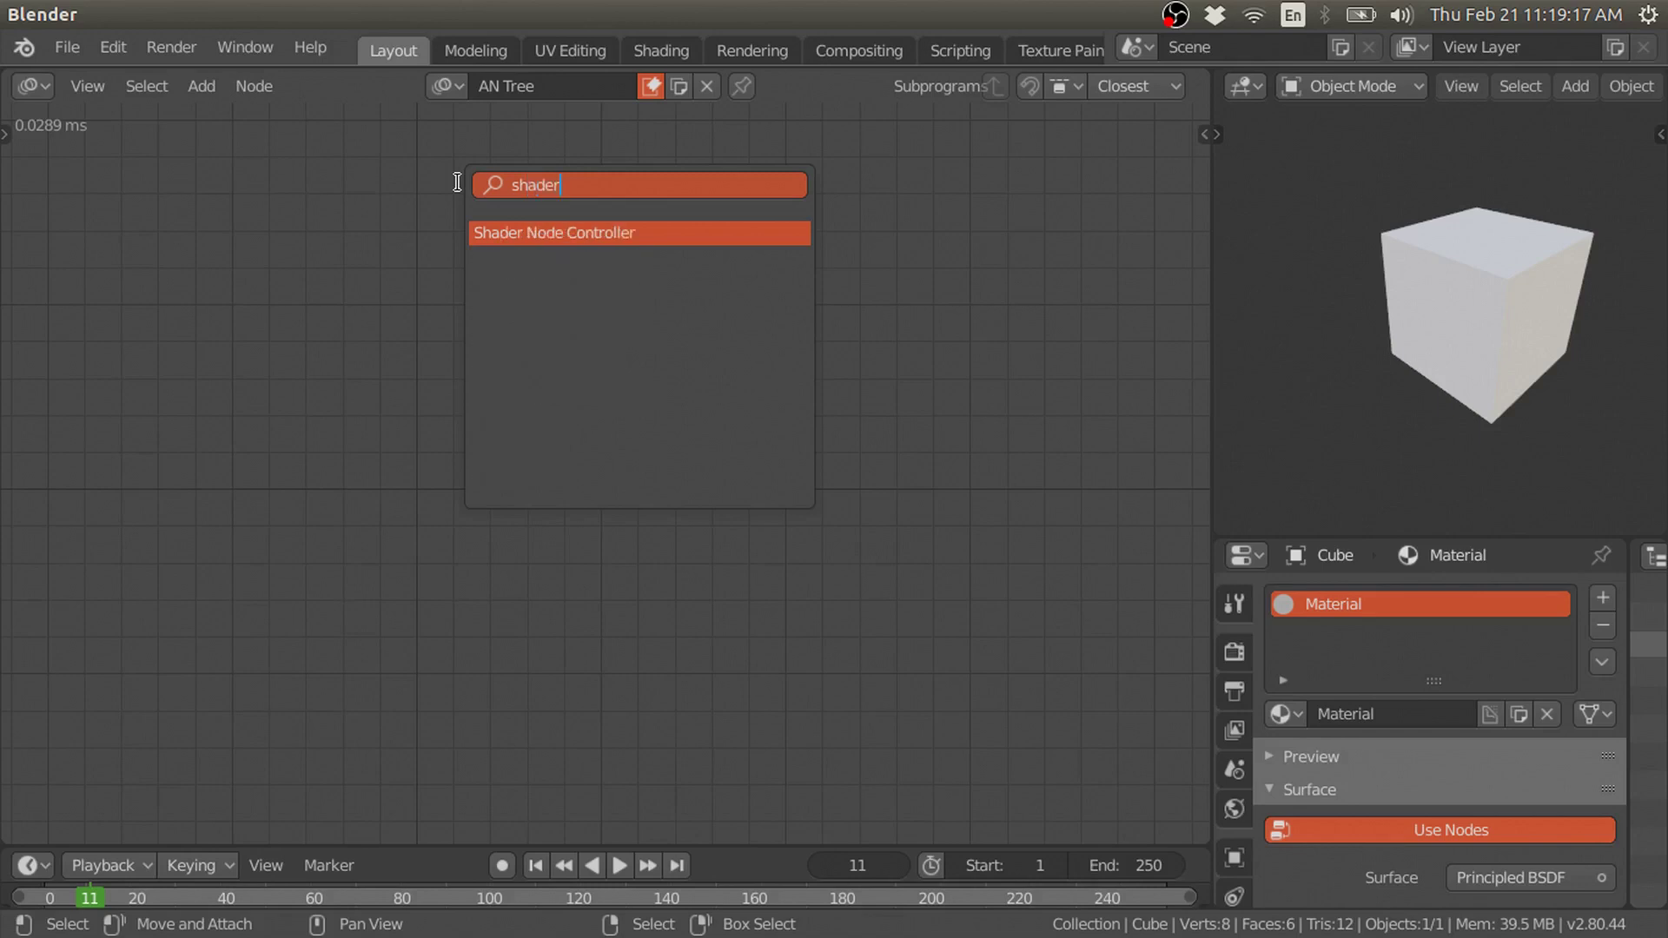
{"action": "key", "text": "Return"}
{"action": "left_click", "coordinate": [446, 441]}
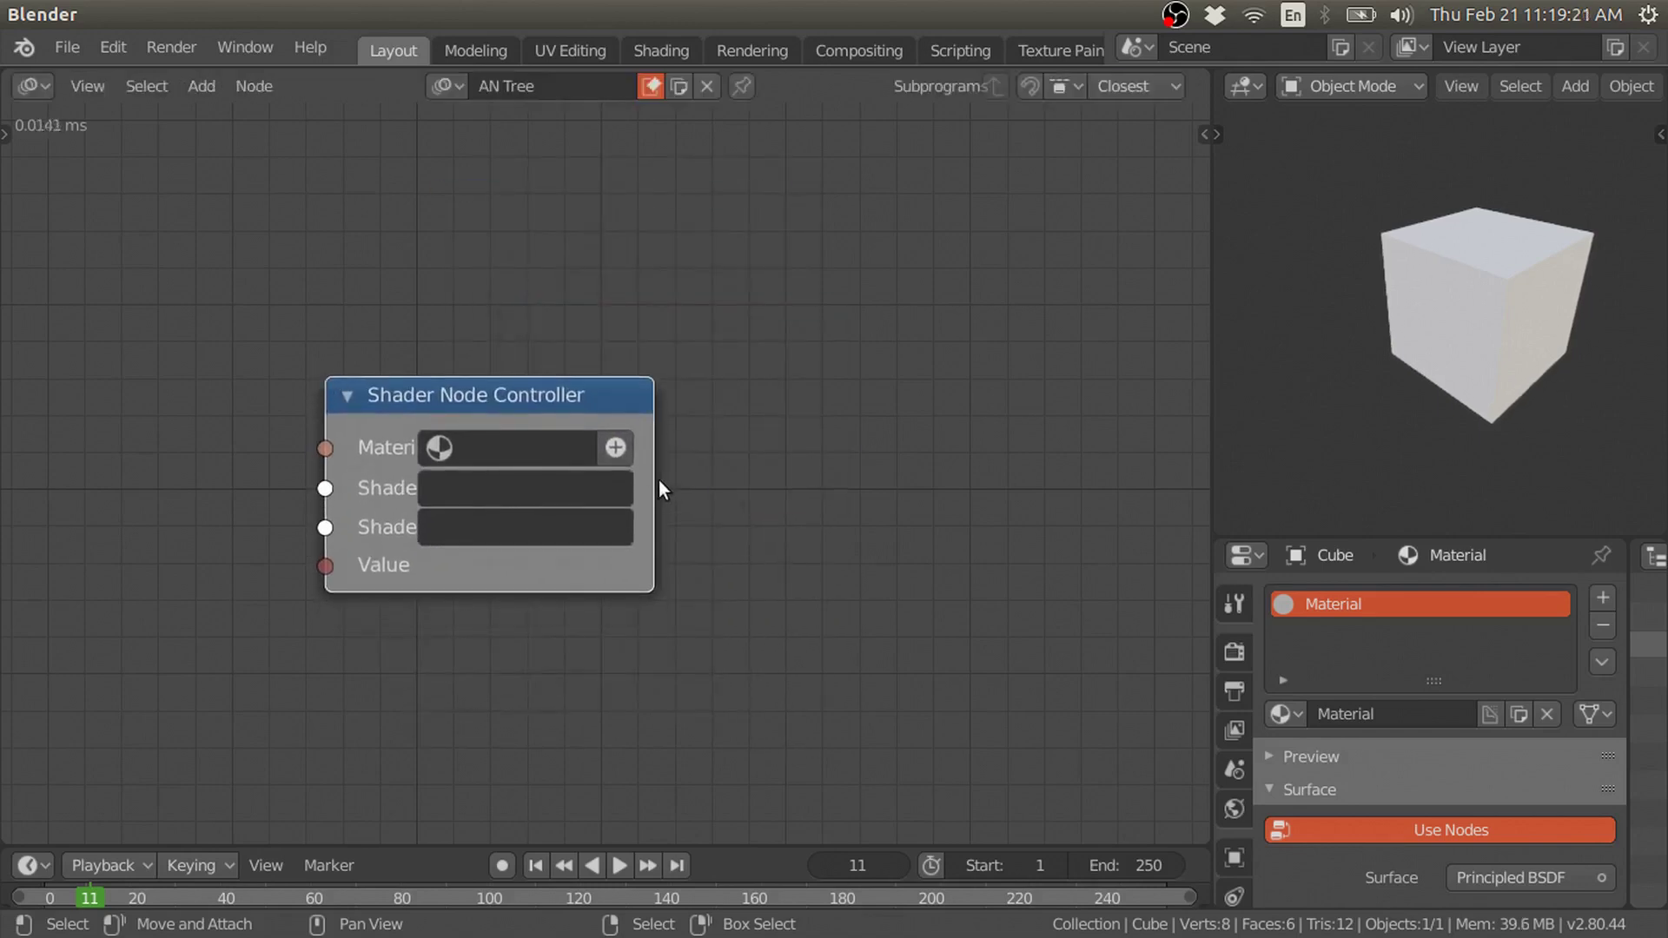
{"action": "left_click_drag", "start_coordinate": [654, 478], "coordinate": [960, 476]}
{"action": "left_click_drag", "start_coordinate": [707, 398], "coordinate": [626, 391]}
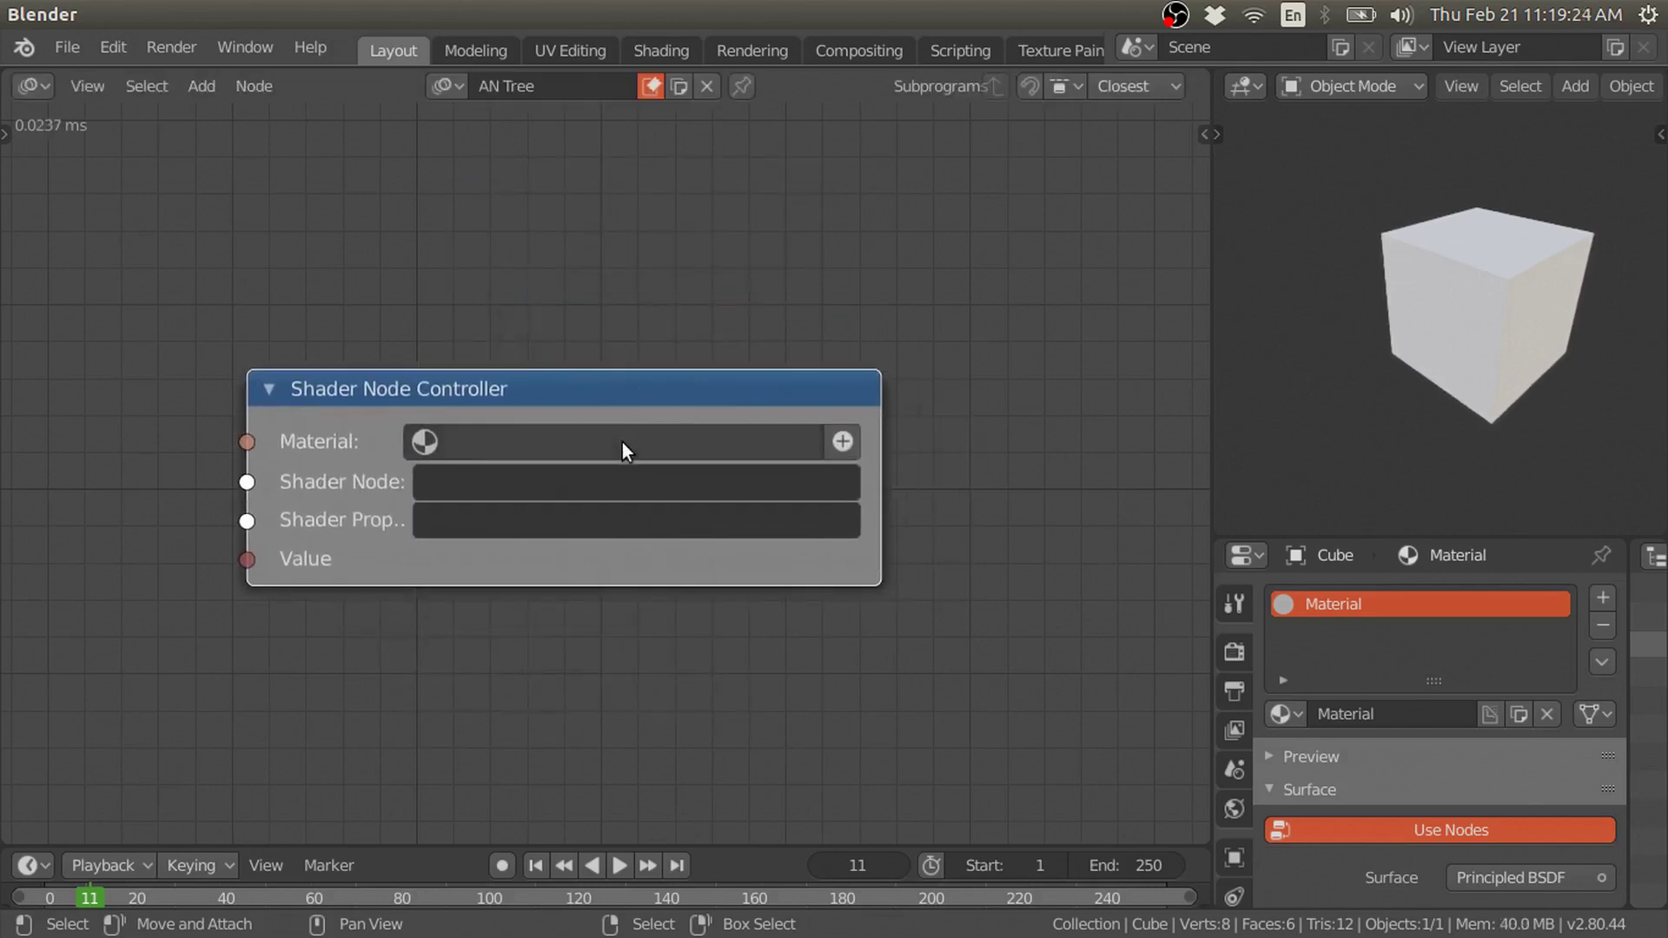
{"action": "left_click", "coordinate": [622, 441]}
{"action": "left_click", "coordinate": [556, 486]}
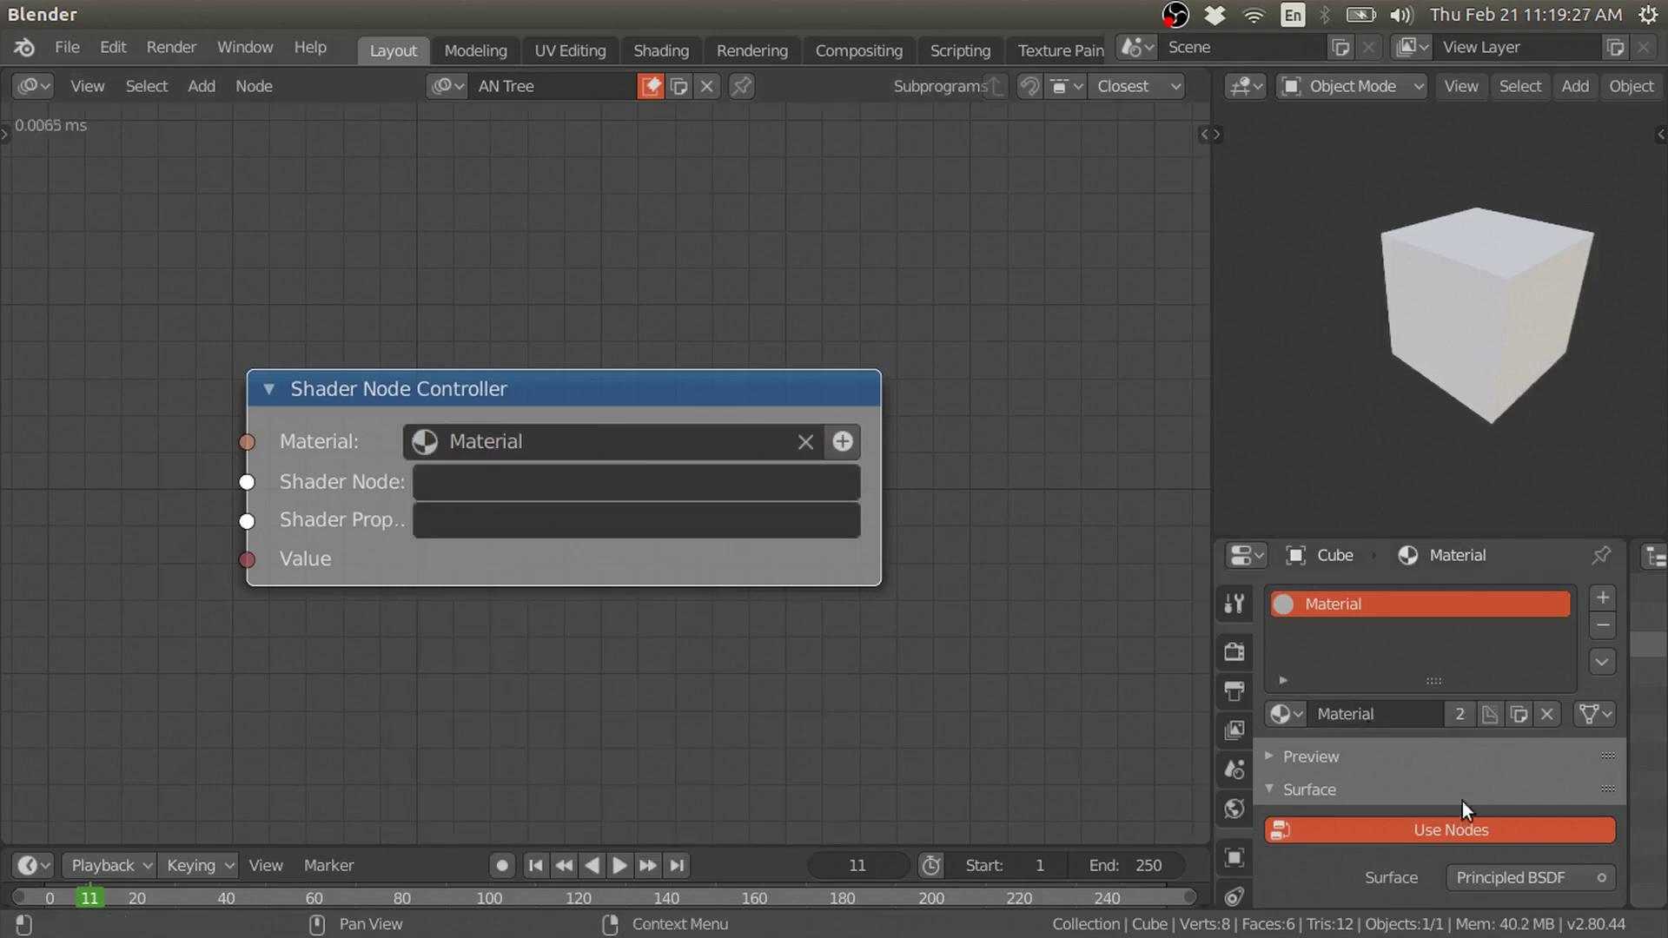
{"action": "scroll", "coordinate": [1462, 801], "scroll_direction": "down", "scroll_amount": 5}
Set the controller's Shader Node to Principled BSDF.
{"action": "left_click", "coordinate": [610, 487]}
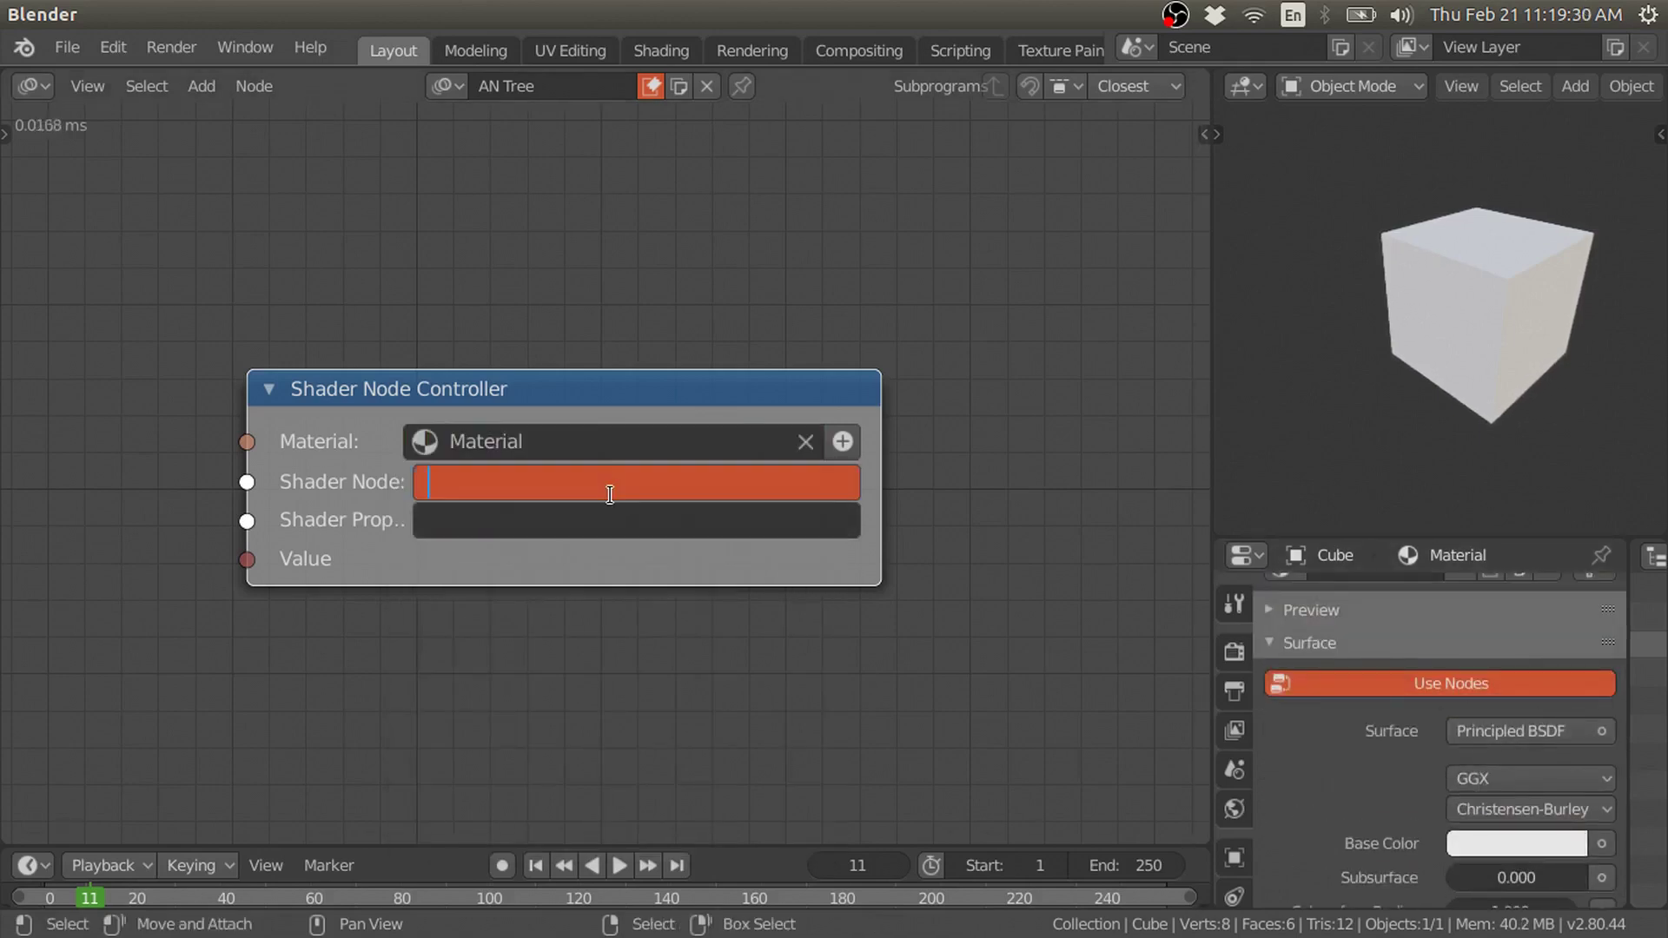
{"action": "type", "text": "Principled BSD"}
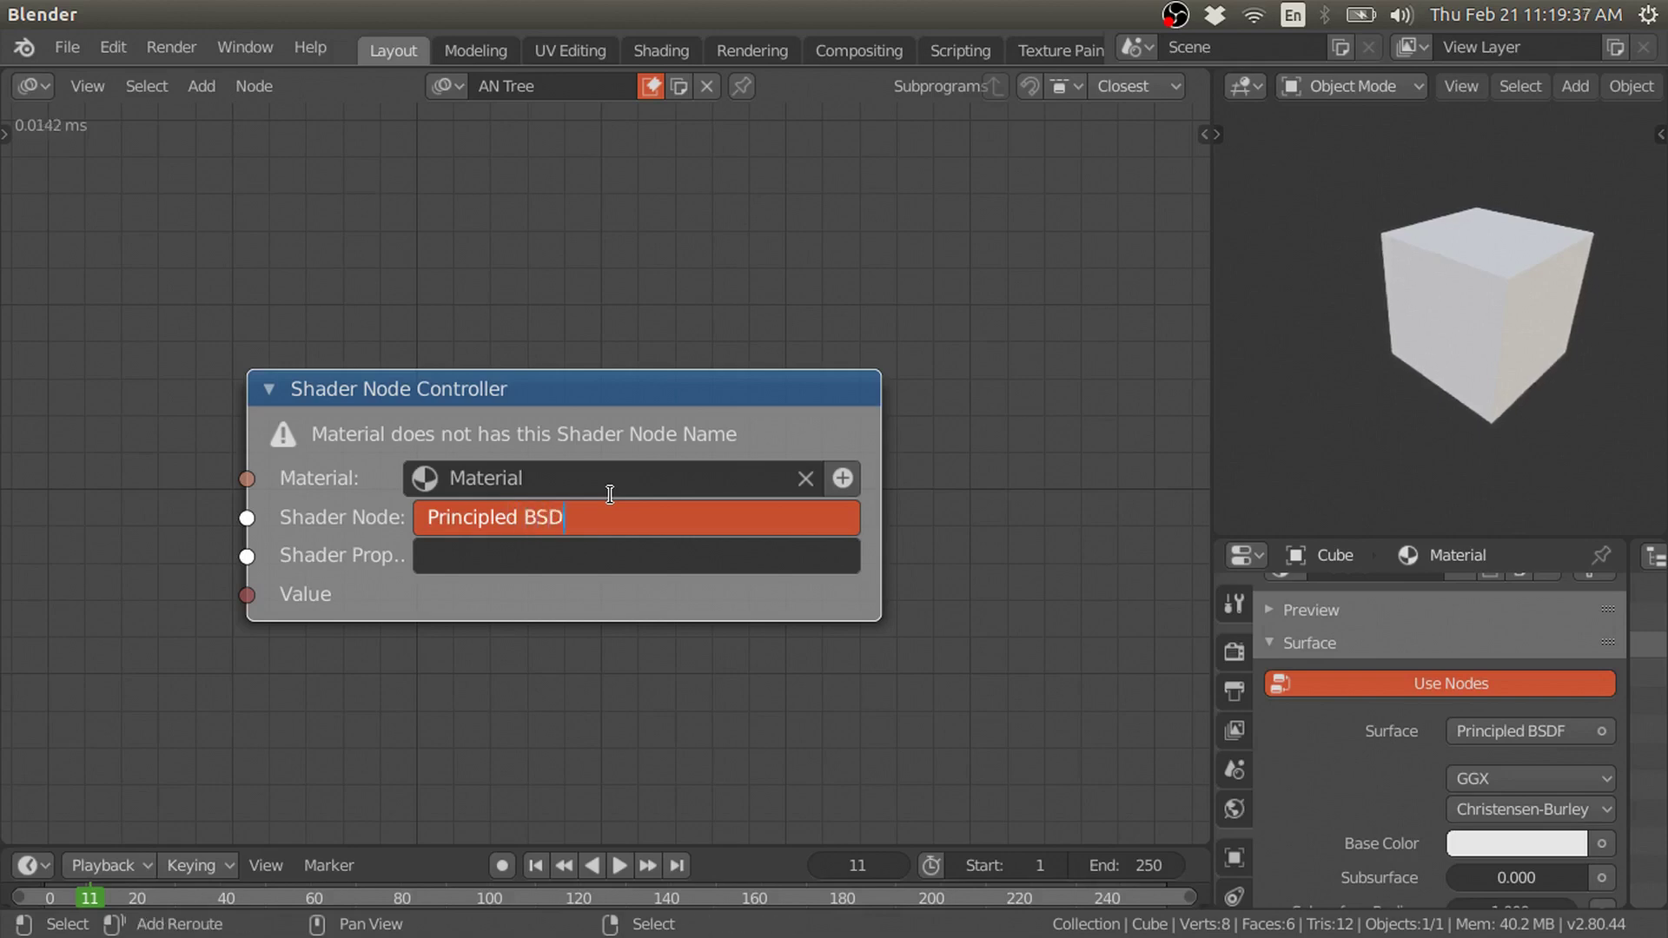
{"action": "type", "text": "F"}
{"action": "key", "text": "Return"}
{"action": "scroll", "coordinate": [1399, 795], "scroll_direction": "down", "scroll_amount": 4}
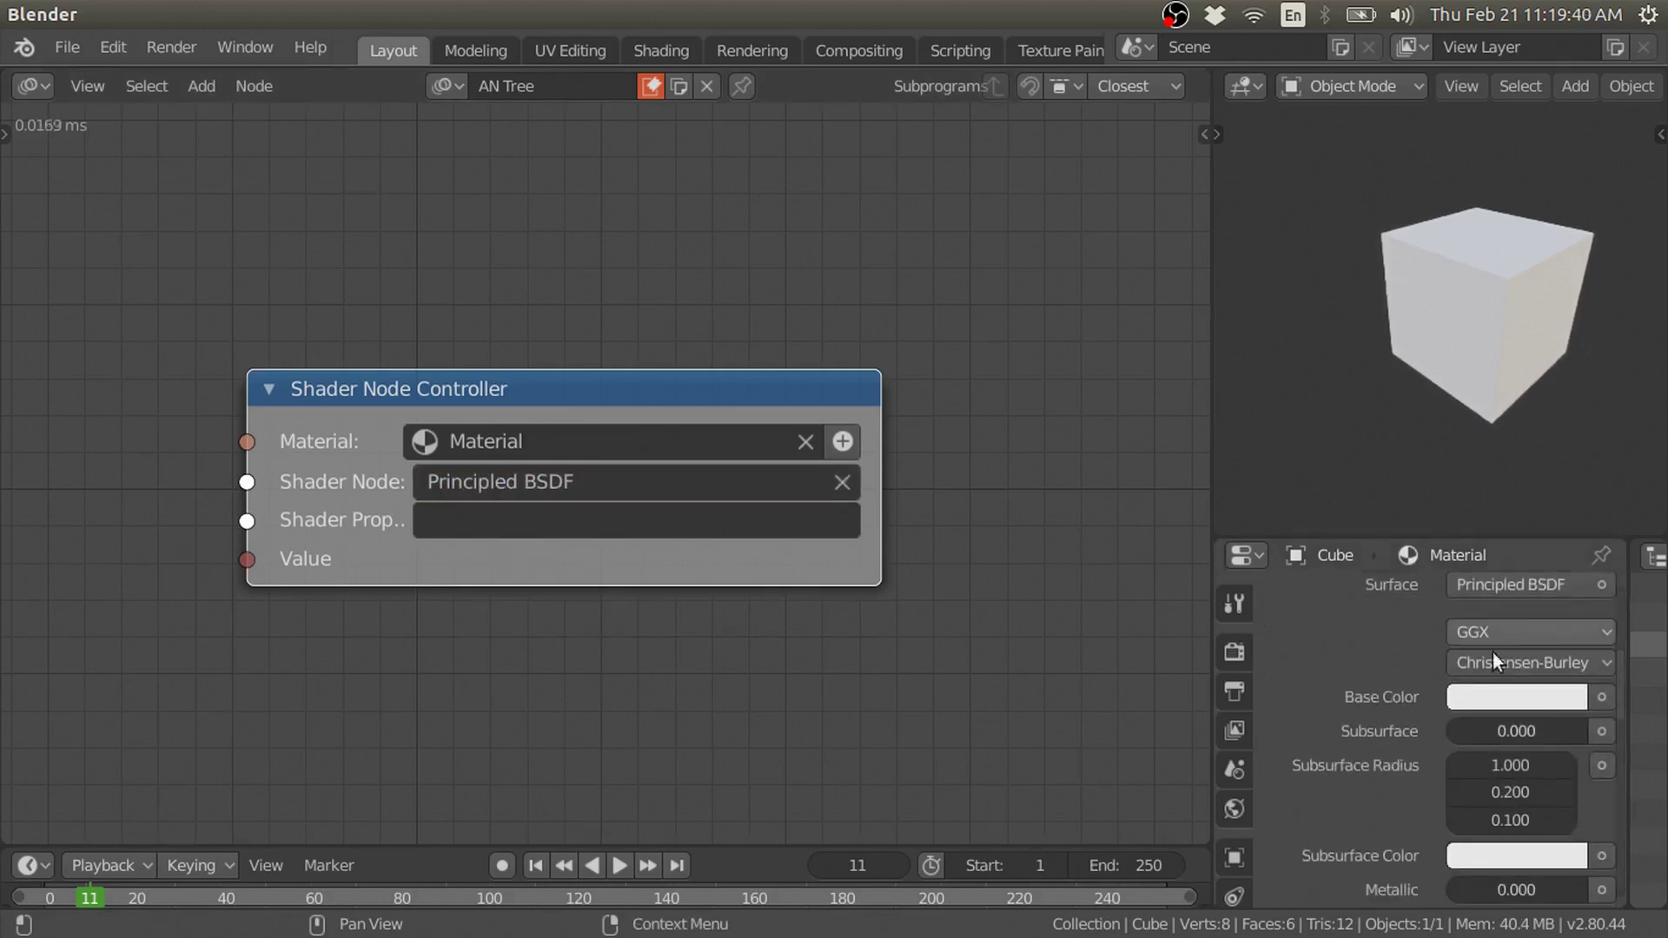
Set the Shader Property to Base Color and inspect the material's current base colour.
{"action": "left_click", "coordinate": [539, 521]}
{"action": "type", "text": "Base Color"}
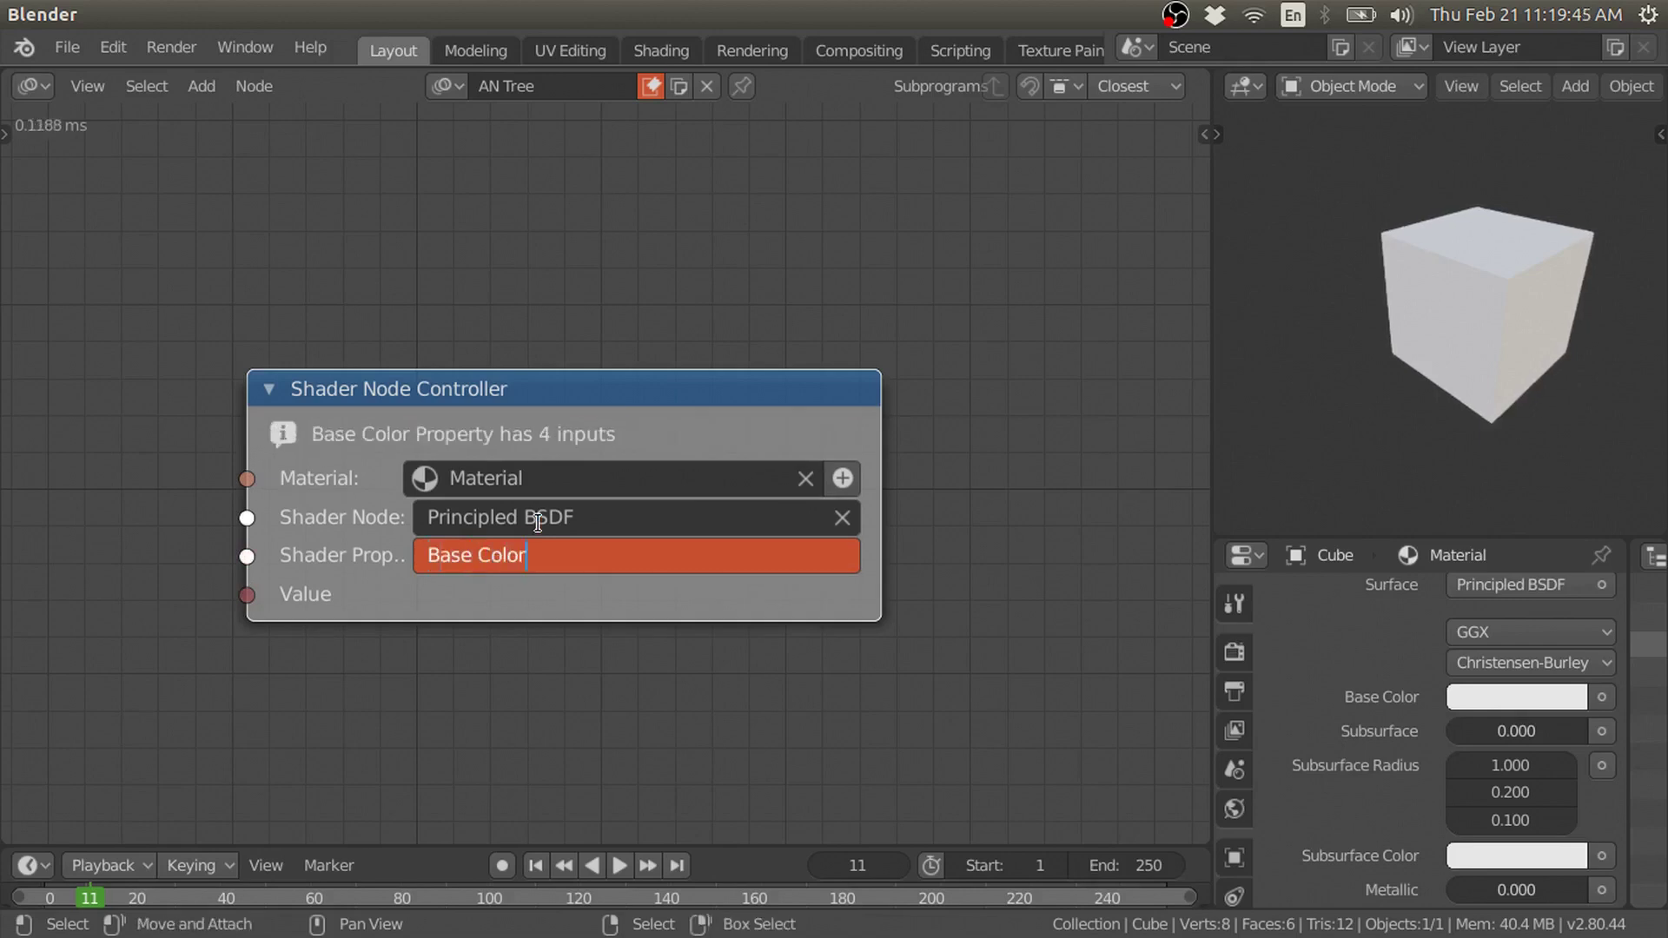
{"action": "key", "text": "Return"}
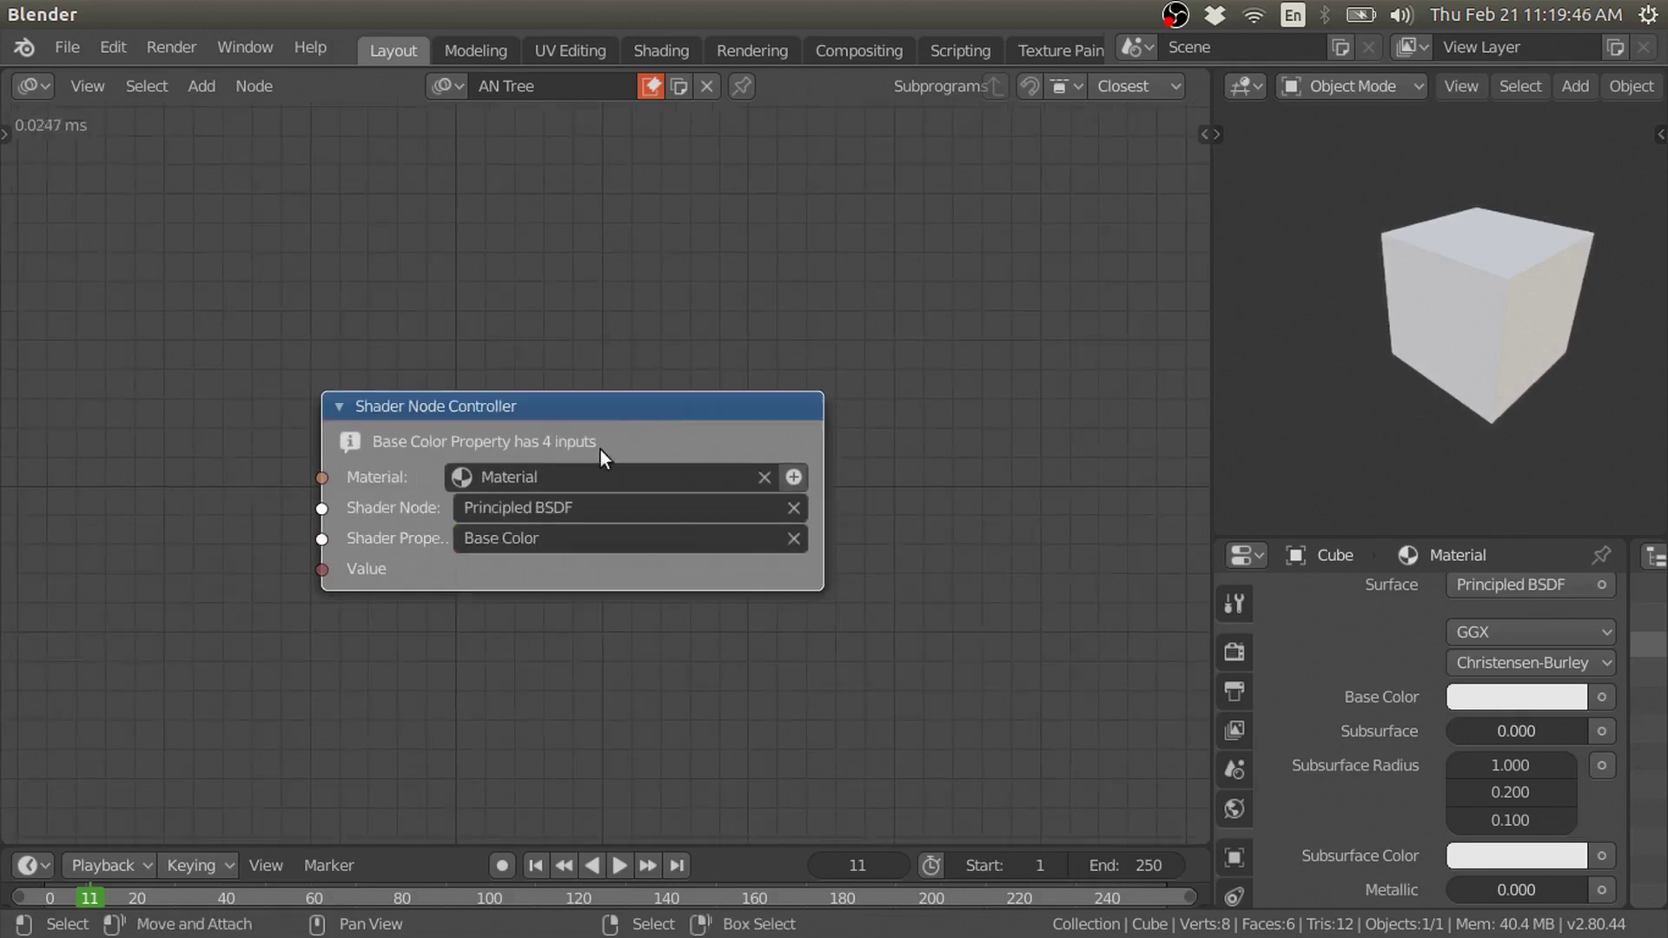
{"action": "middle_click_drag", "start_coordinate": [539, 519], "coordinate": [695, 337], "text": "ctrl"}
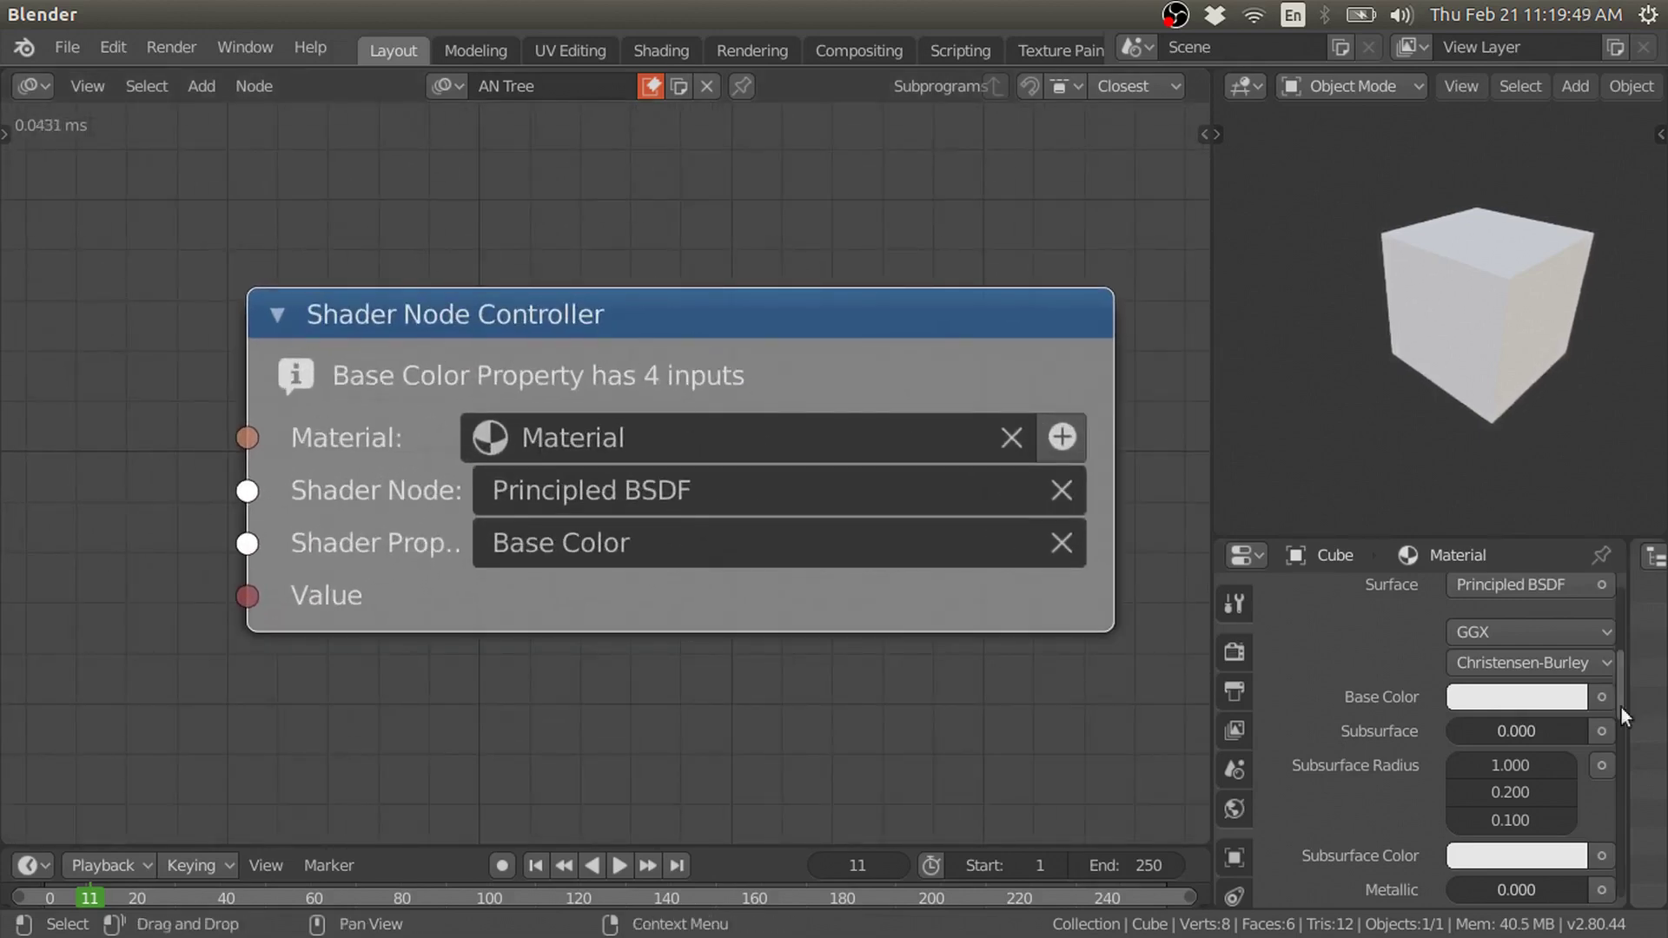
{"action": "left_click", "coordinate": [1529, 697]}
{"action": "scroll", "coordinate": [706, 300], "scroll_direction": "down", "scroll_amount": 2}
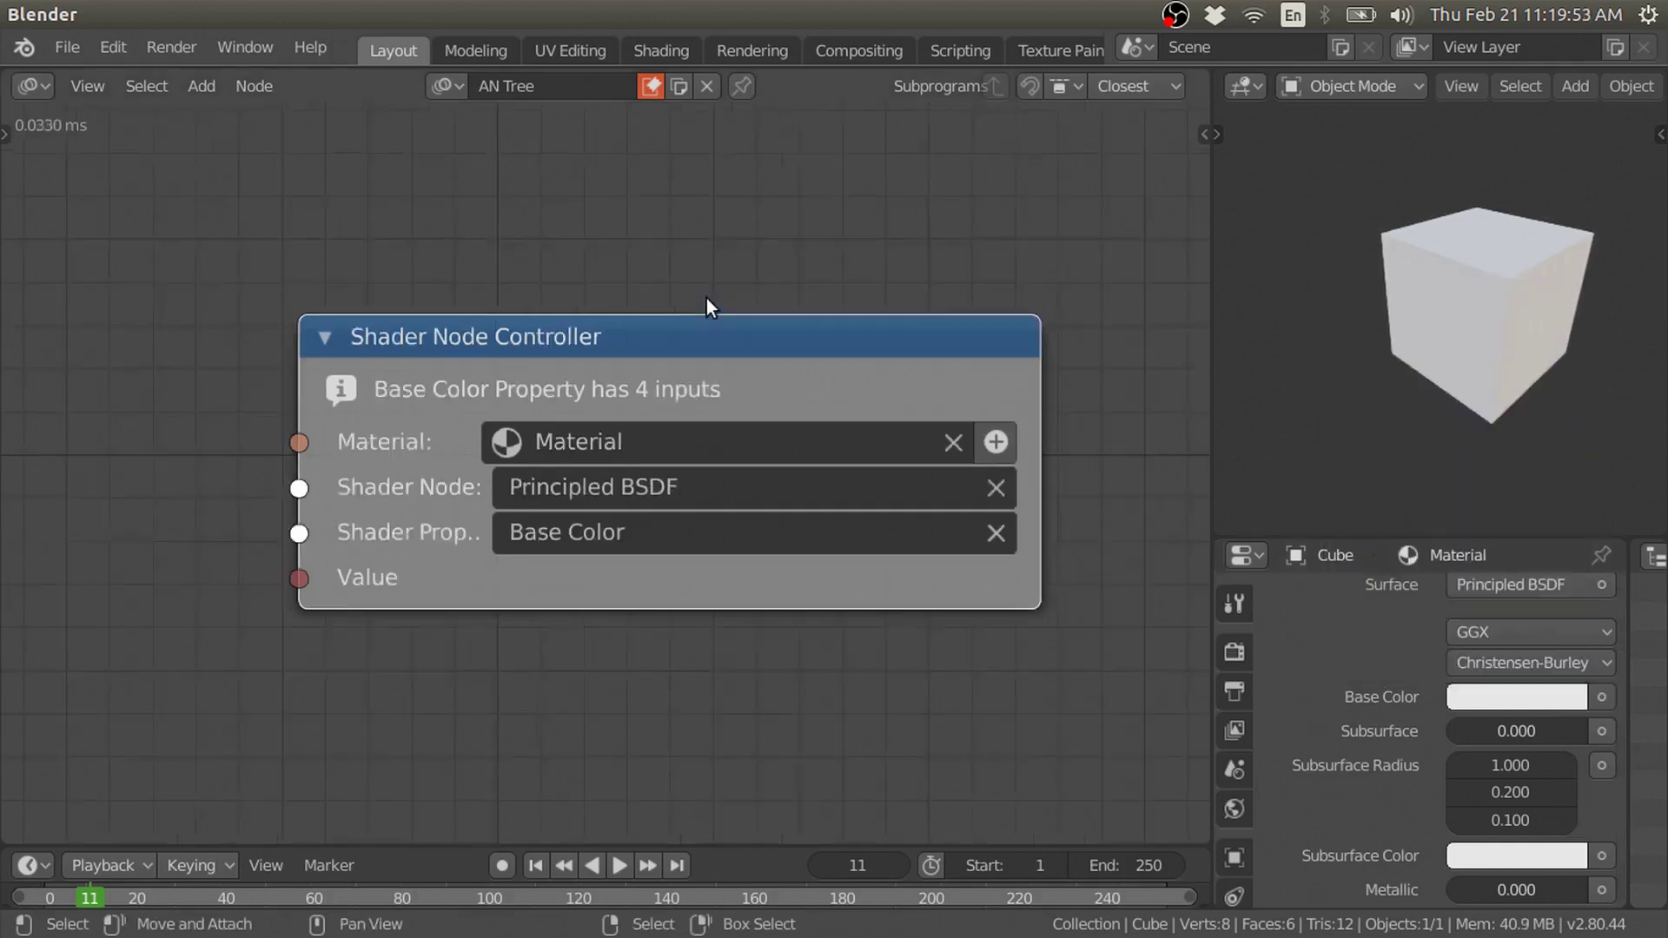
{"action": "scroll", "coordinate": [741, 313], "scroll_direction": "down", "scroll_amount": 1}
{"action": "key", "text": "shift+a"}
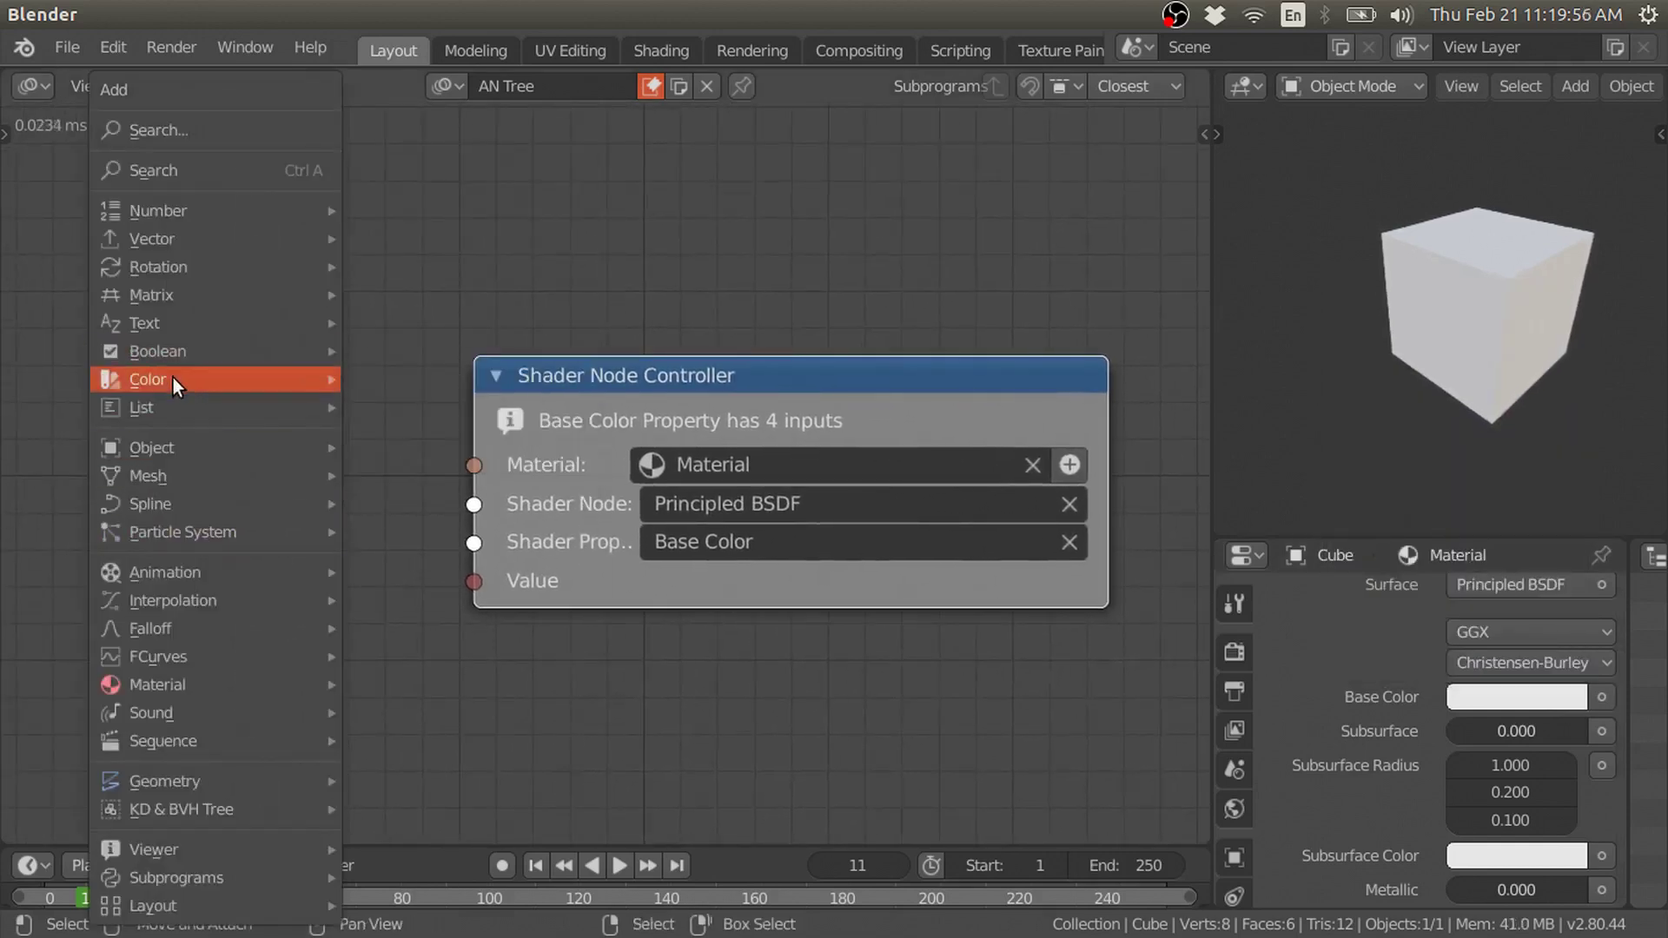
Link a Combine Color node into Values and test colours, setting all channels to 1.
{"action": "left_click", "coordinate": [426, 403]}
{"action": "left_click", "coordinate": [206, 450]}
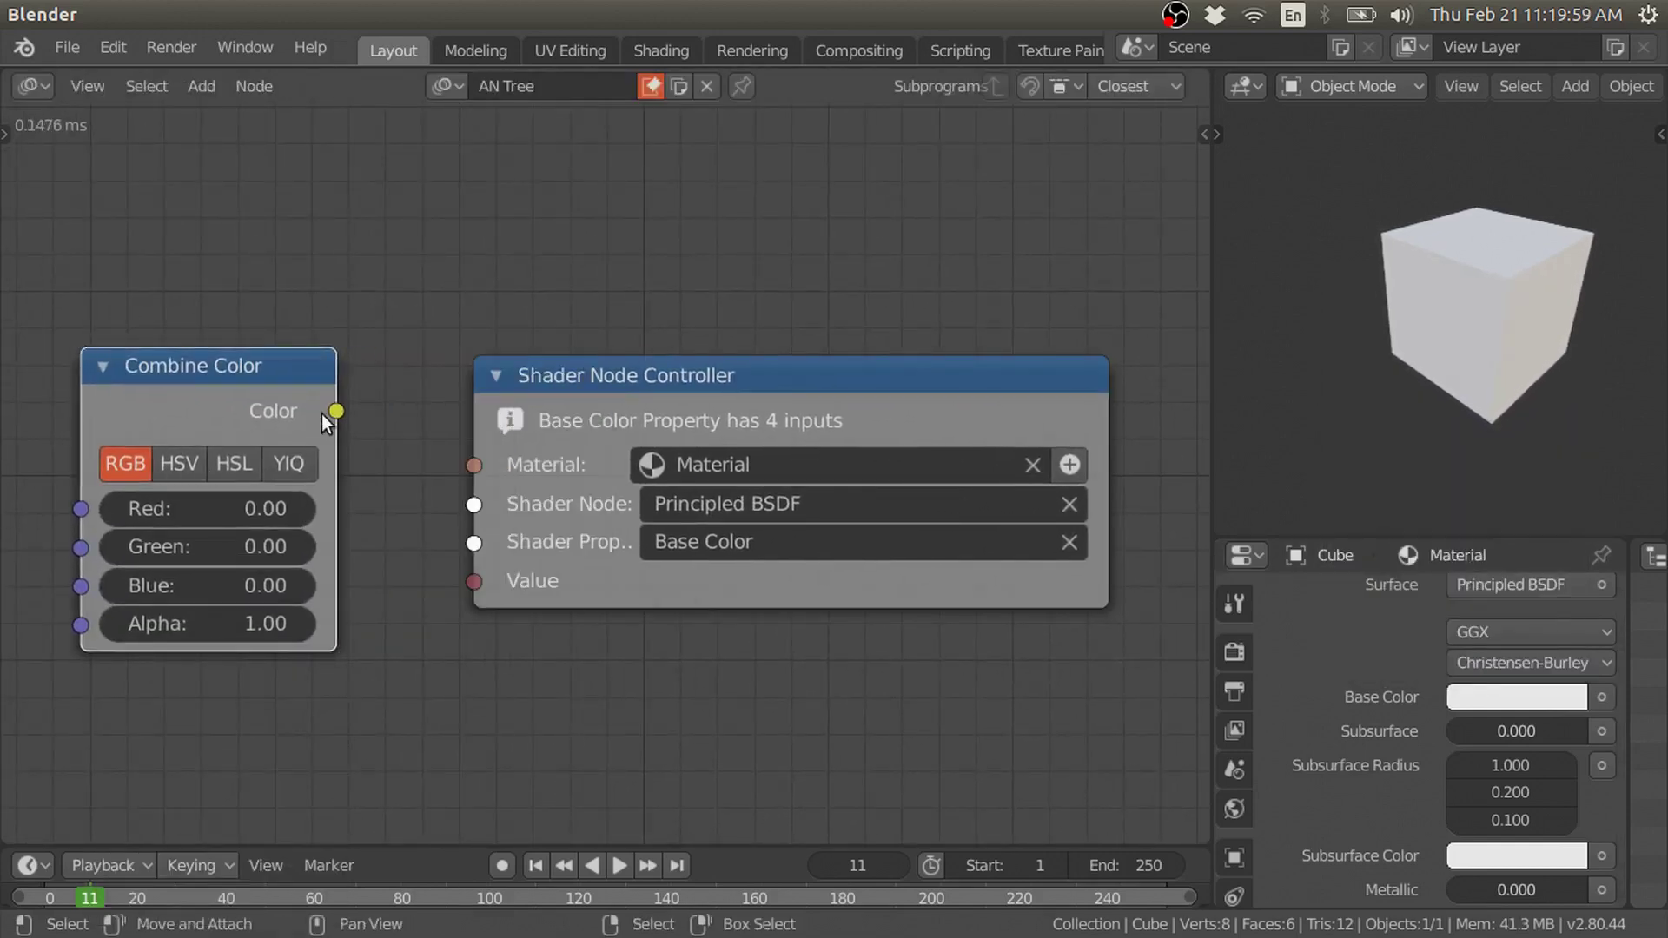
{"action": "left_click_drag", "start_coordinate": [476, 575], "coordinate": [474, 580]}
{"action": "mouse_move", "coordinate": [209, 509]}
{"action": "left_mouse_down"}
{"action": "mouse_move", "coordinate": [130, 509]}
{"action": "mouse_move", "coordinate": [139, 547]}
{"action": "mouse_move", "coordinate": [226, 547]}
{"action": "mouse_move", "coordinate": [165, 586]}
{"action": "mouse_move", "coordinate": [278, 585]}
{"action": "left_mouse_up"}
{"action": "left_click_drag", "start_coordinate": [211, 511], "coordinate": [209, 585]}
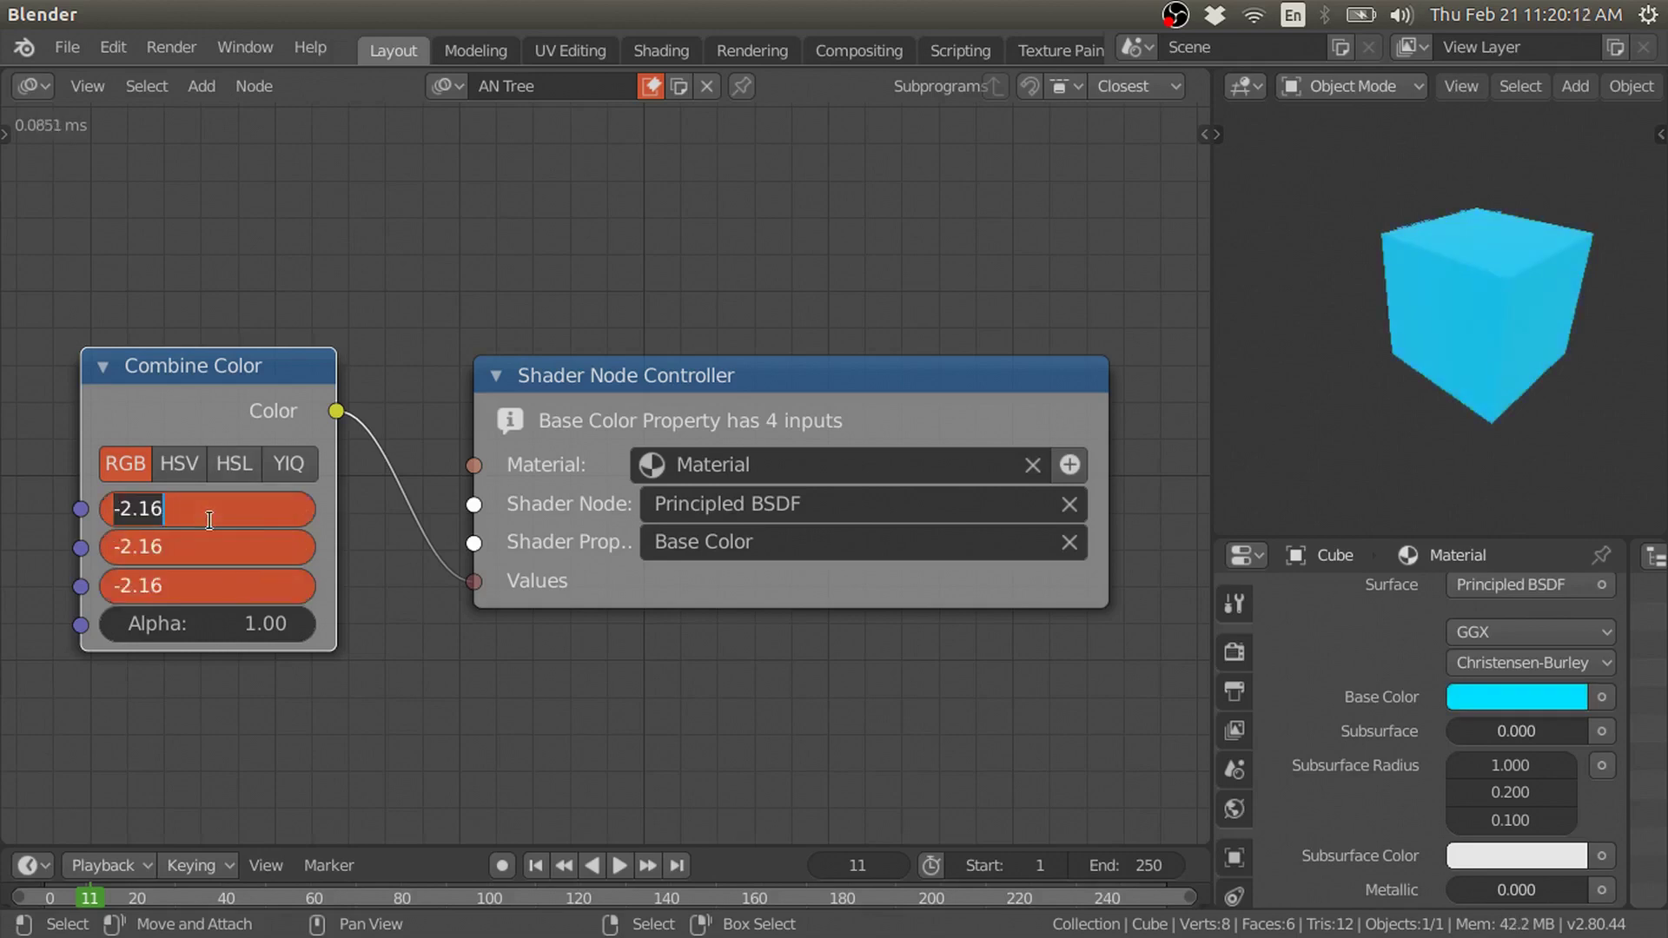
{"action": "type", "text": "1"}
{"action": "key", "text": "Return"}
{"action": "left_click", "coordinate": [179, 463]}
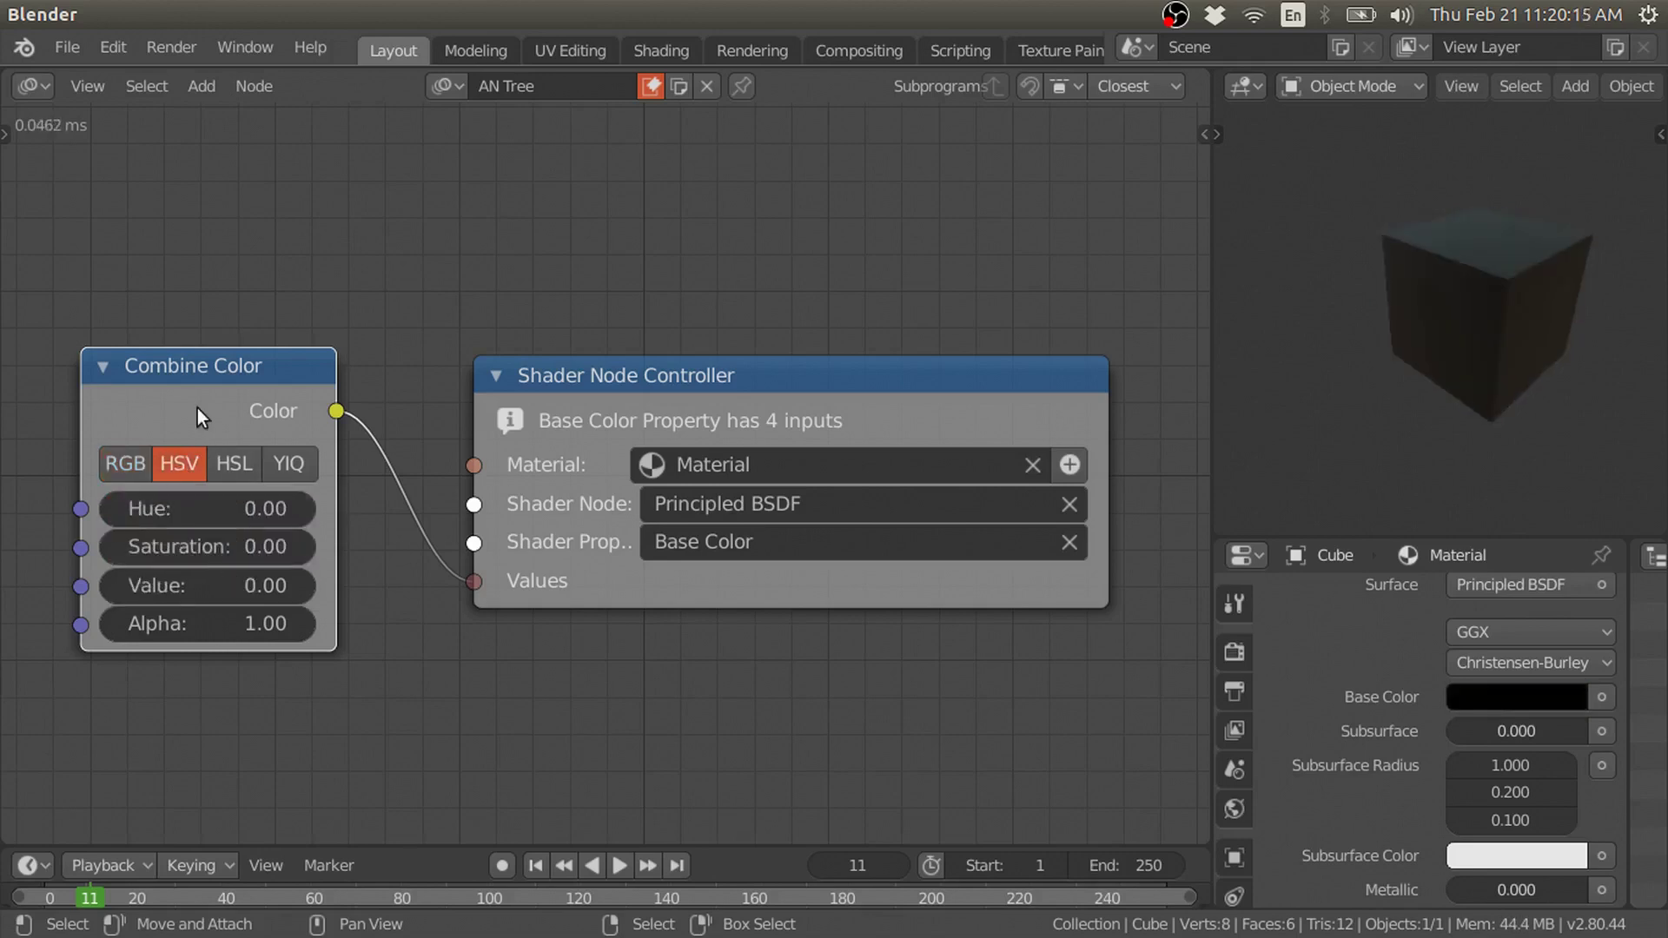
Delete the Combine Color node and recentre the view on the controller.
{"action": "key", "text": "x"}
{"action": "scroll", "coordinate": [435, 413], "scroll_direction": "down", "scroll_amount": 2}
{"action": "middle_click_drag", "start_coordinate": [435, 414], "coordinate": [987, 516], "text": "ctrl"}
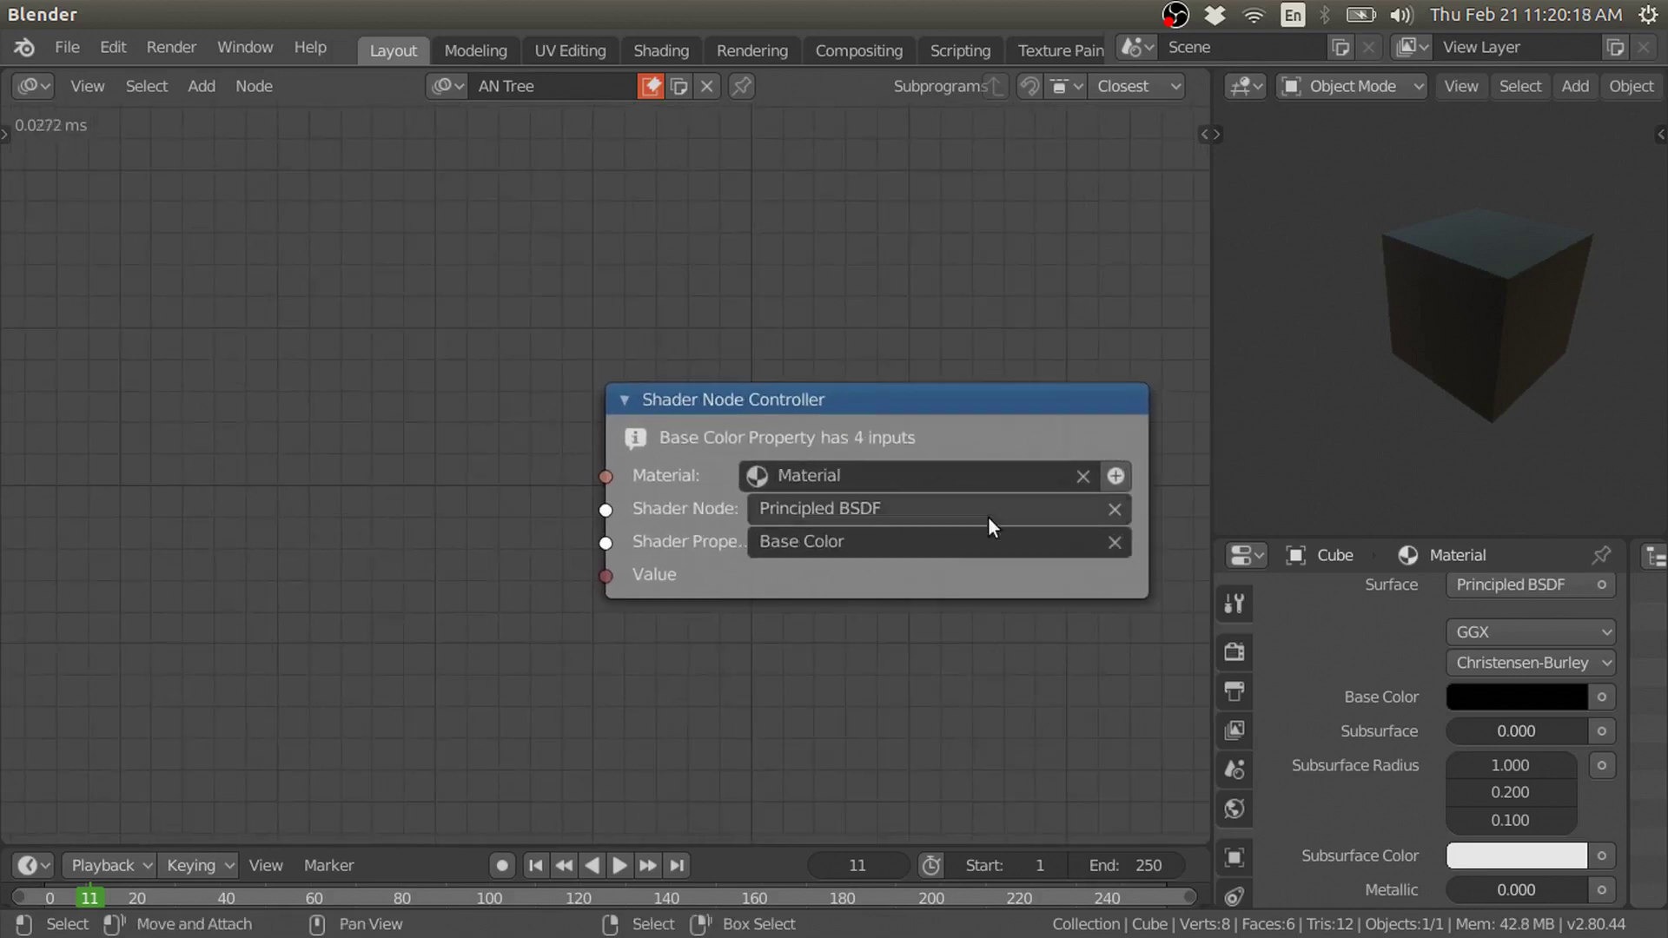
Change the controller's Shader Property to Metallic.
{"action": "scroll", "coordinate": [1499, 828], "scroll_direction": "down", "scroll_amount": 3}
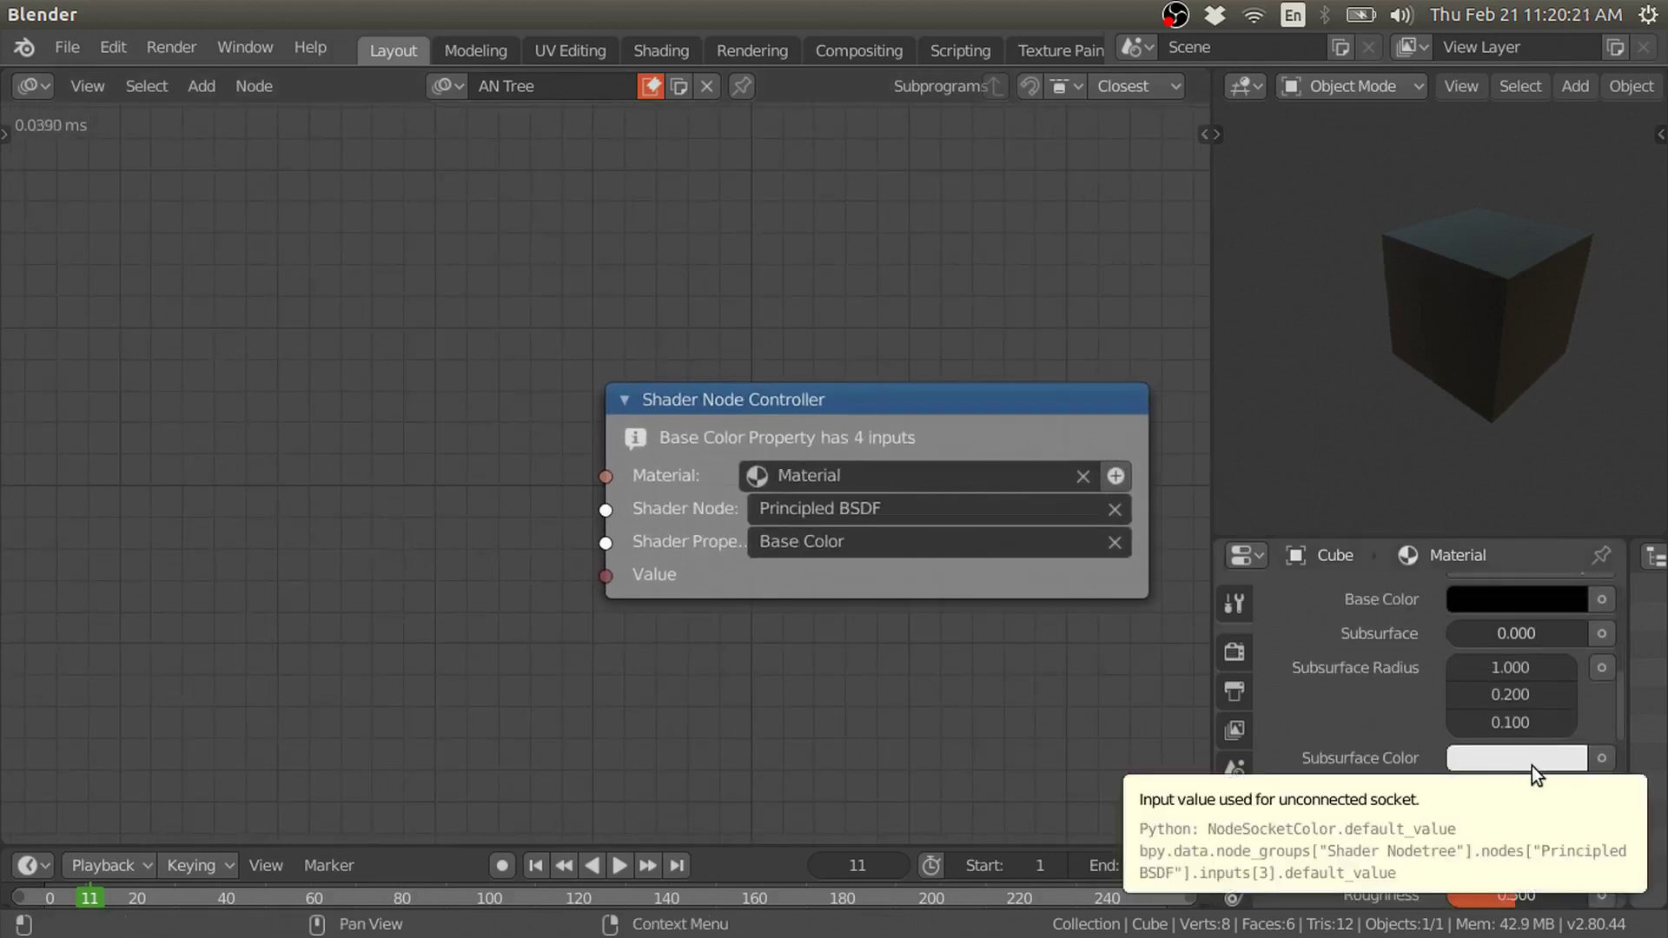
{"action": "scroll", "coordinate": [1569, 833], "scroll_direction": "down", "scroll_amount": 3}
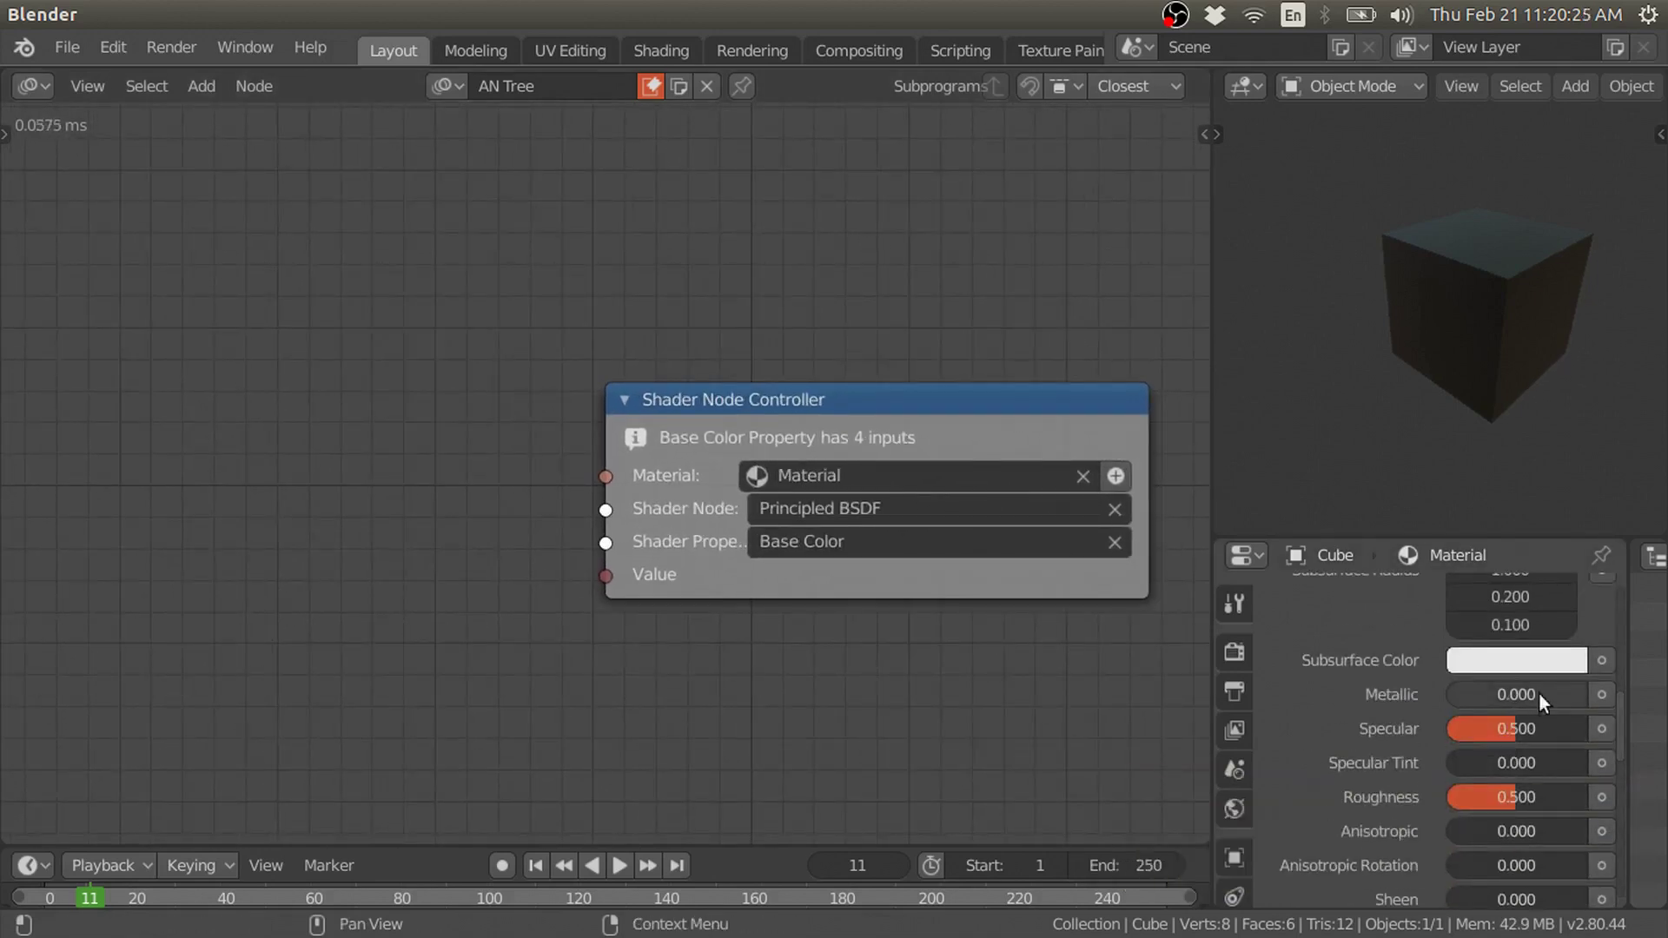
{"action": "left_click", "coordinate": [913, 542]}
{"action": "type", "text": "Meta"}
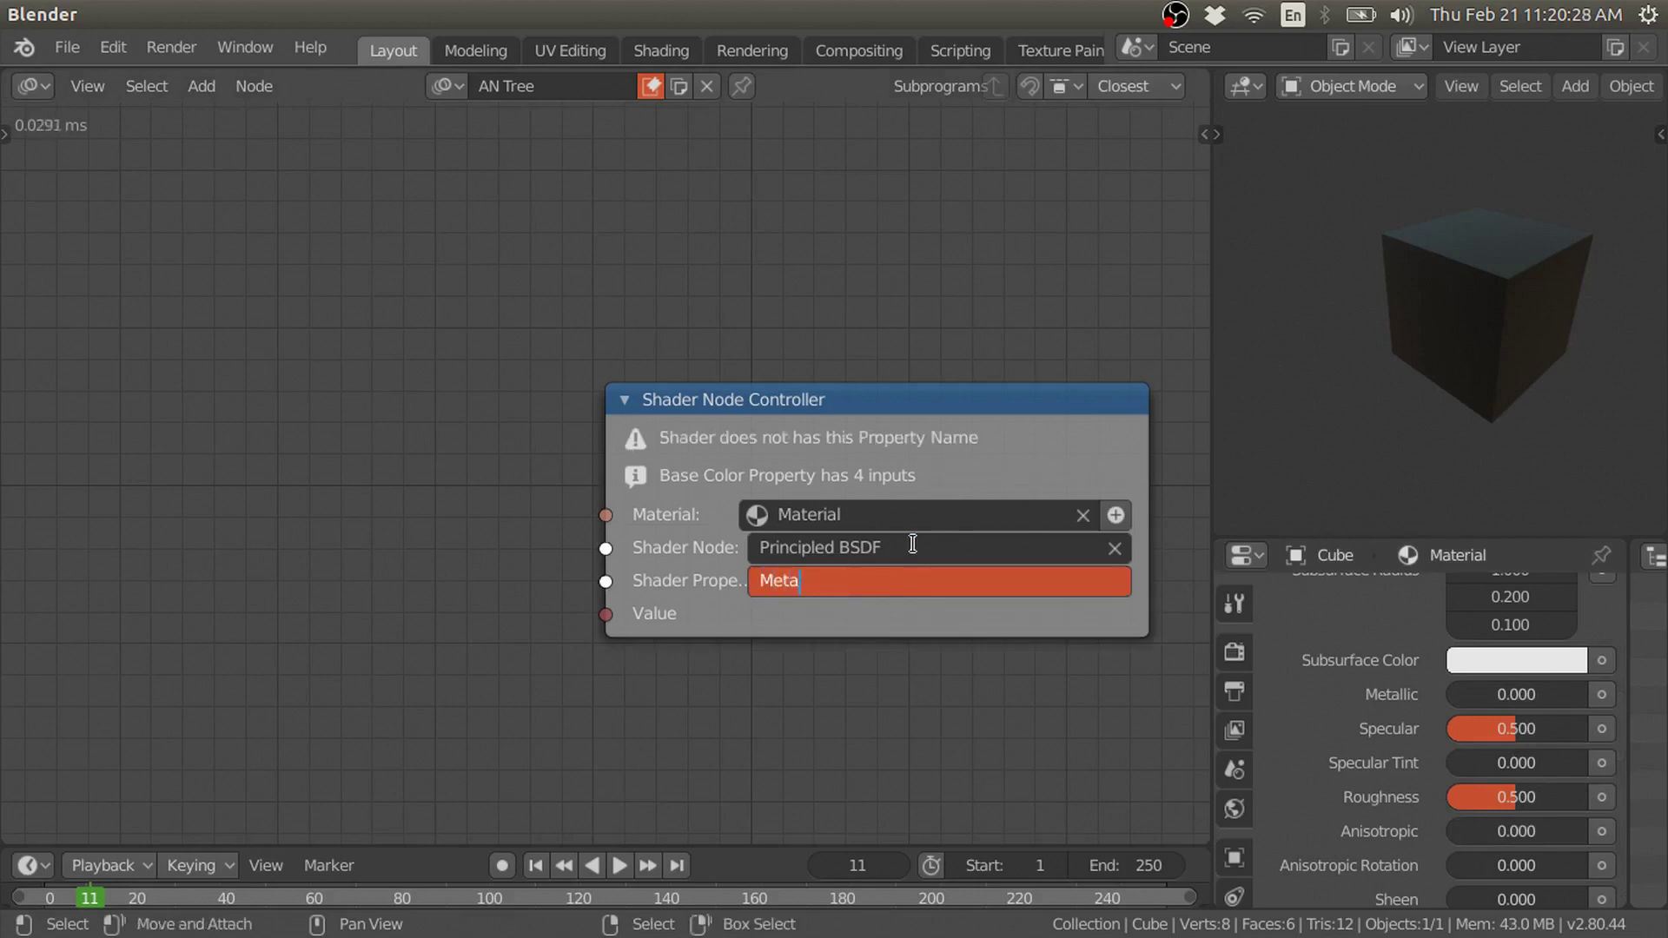
{"action": "type", "text": "llic"}
{"action": "key", "text": "Return"}
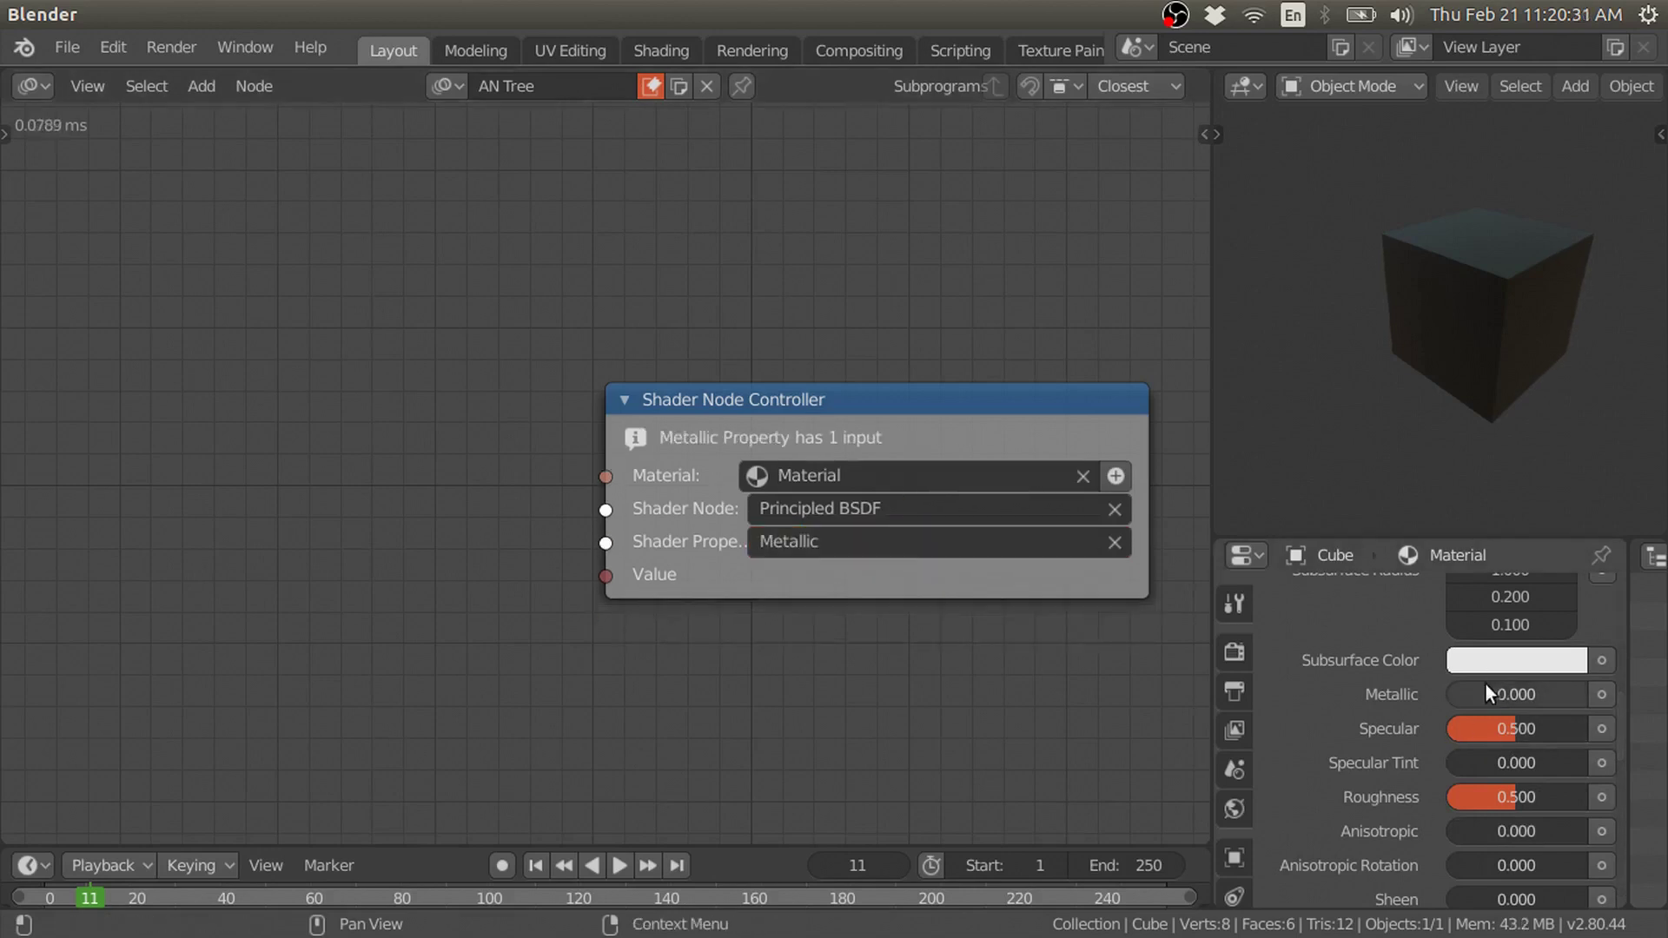
Link a Float Input node to the controller's Values and set the material's Roughness to 0.
{"action": "key", "text": "shift+a"}
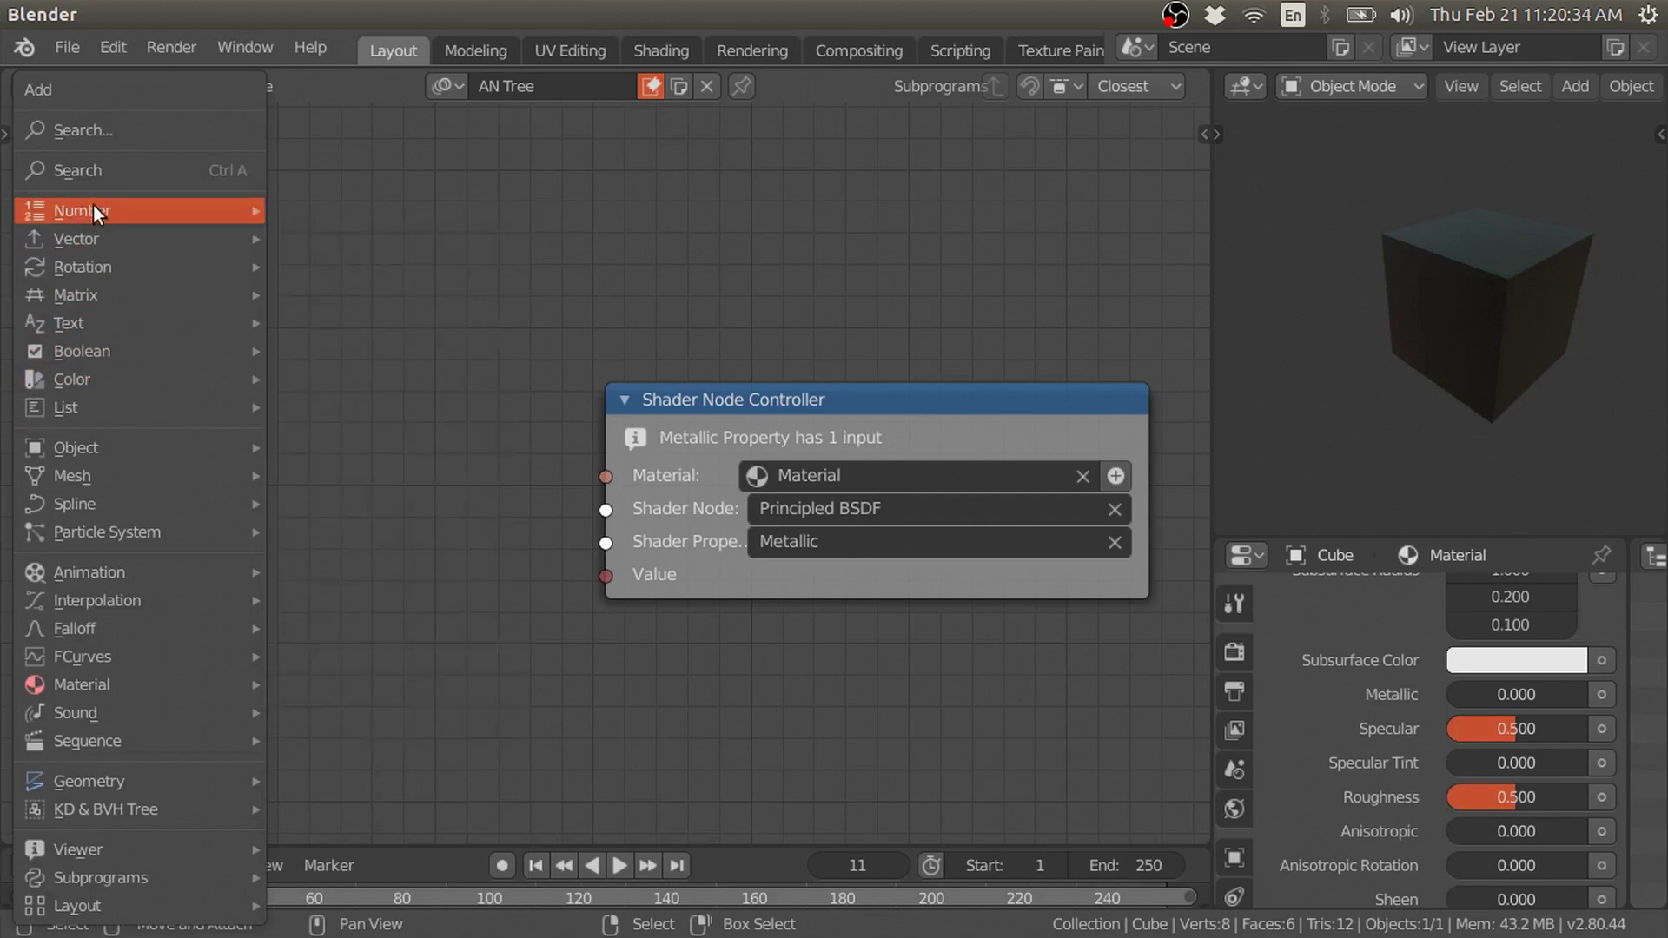
{"action": "left_click", "coordinate": [306, 229]}
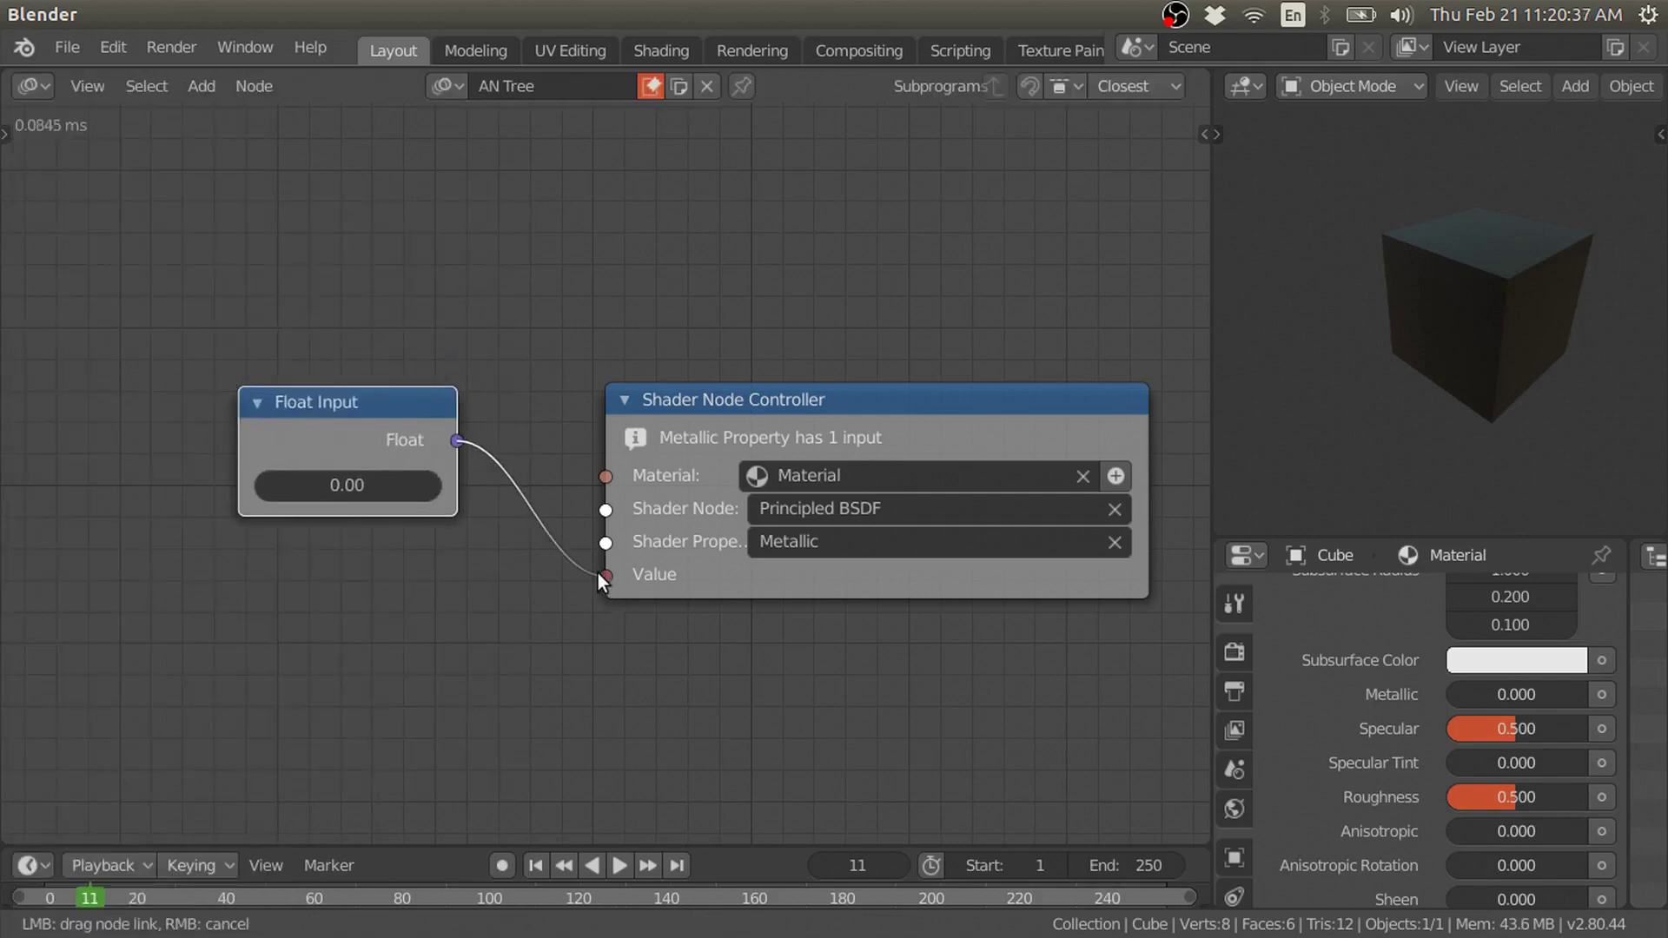
{"action": "left_click_drag", "start_coordinate": [597, 574], "coordinate": [606, 575]}
{"action": "scroll", "coordinate": [1520, 662], "scroll_direction": "up", "scroll_amount": 5}
{"action": "left_click", "coordinate": [1512, 695]}
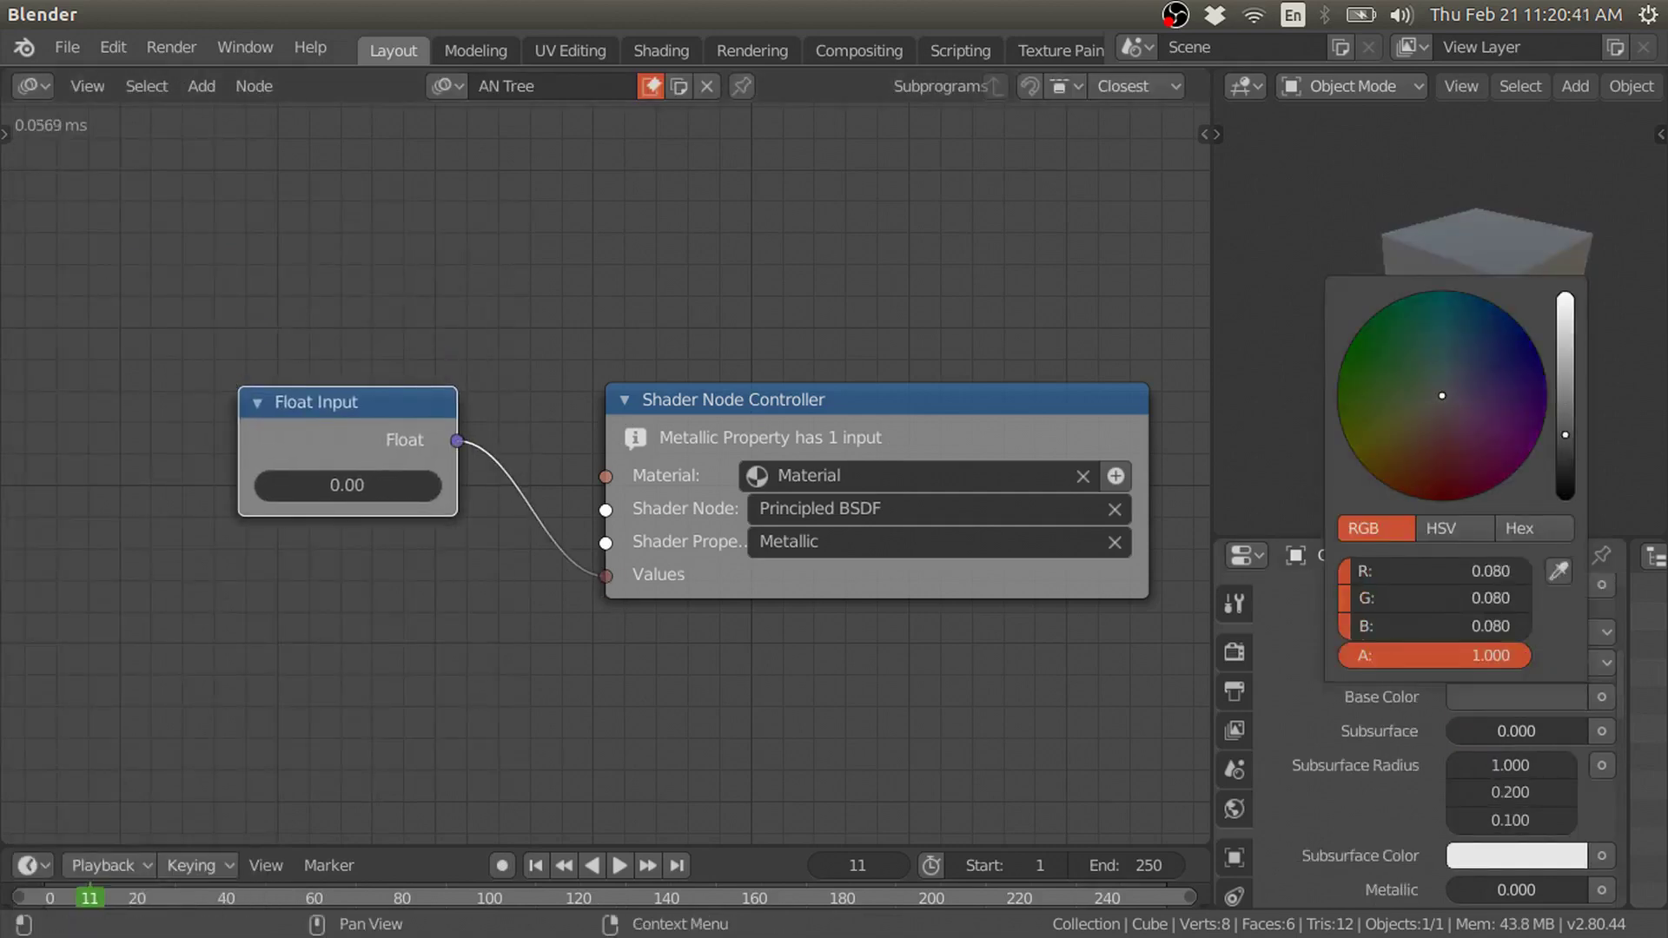
{"action": "scroll", "coordinate": [1519, 796], "scroll_direction": "down", "scroll_amount": 7}
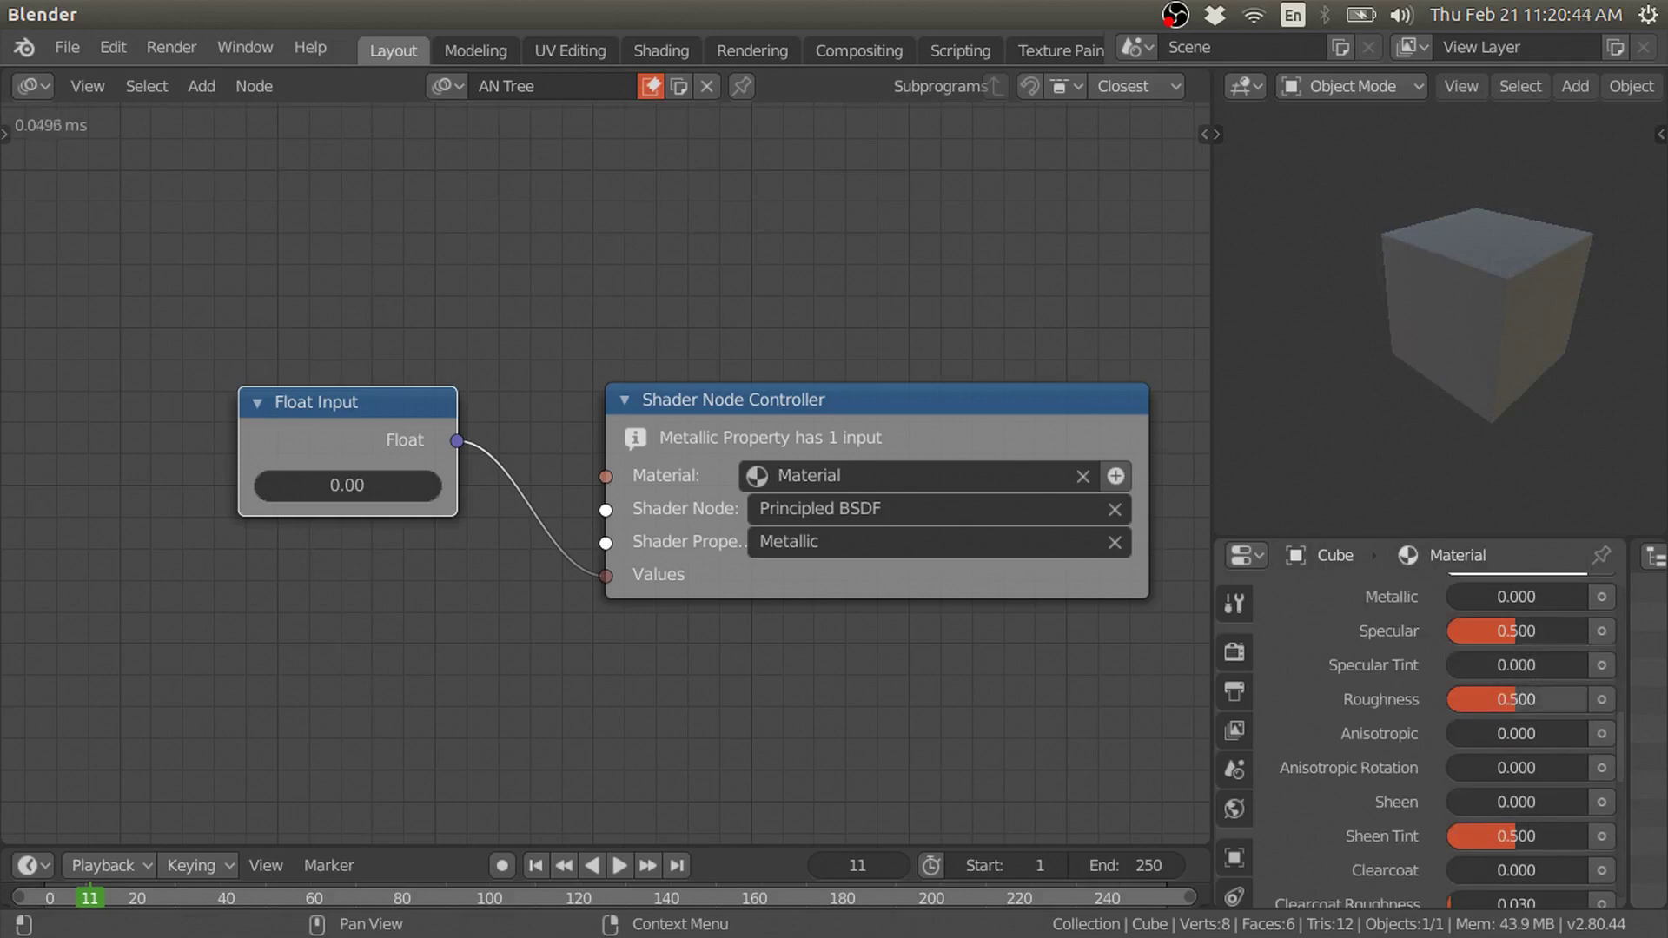
{"action": "left_click_drag", "start_coordinate": [1503, 702], "coordinate": [1459, 702]}
{"action": "scroll", "coordinate": [1504, 716], "scroll_direction": "up", "scroll_amount": 4}
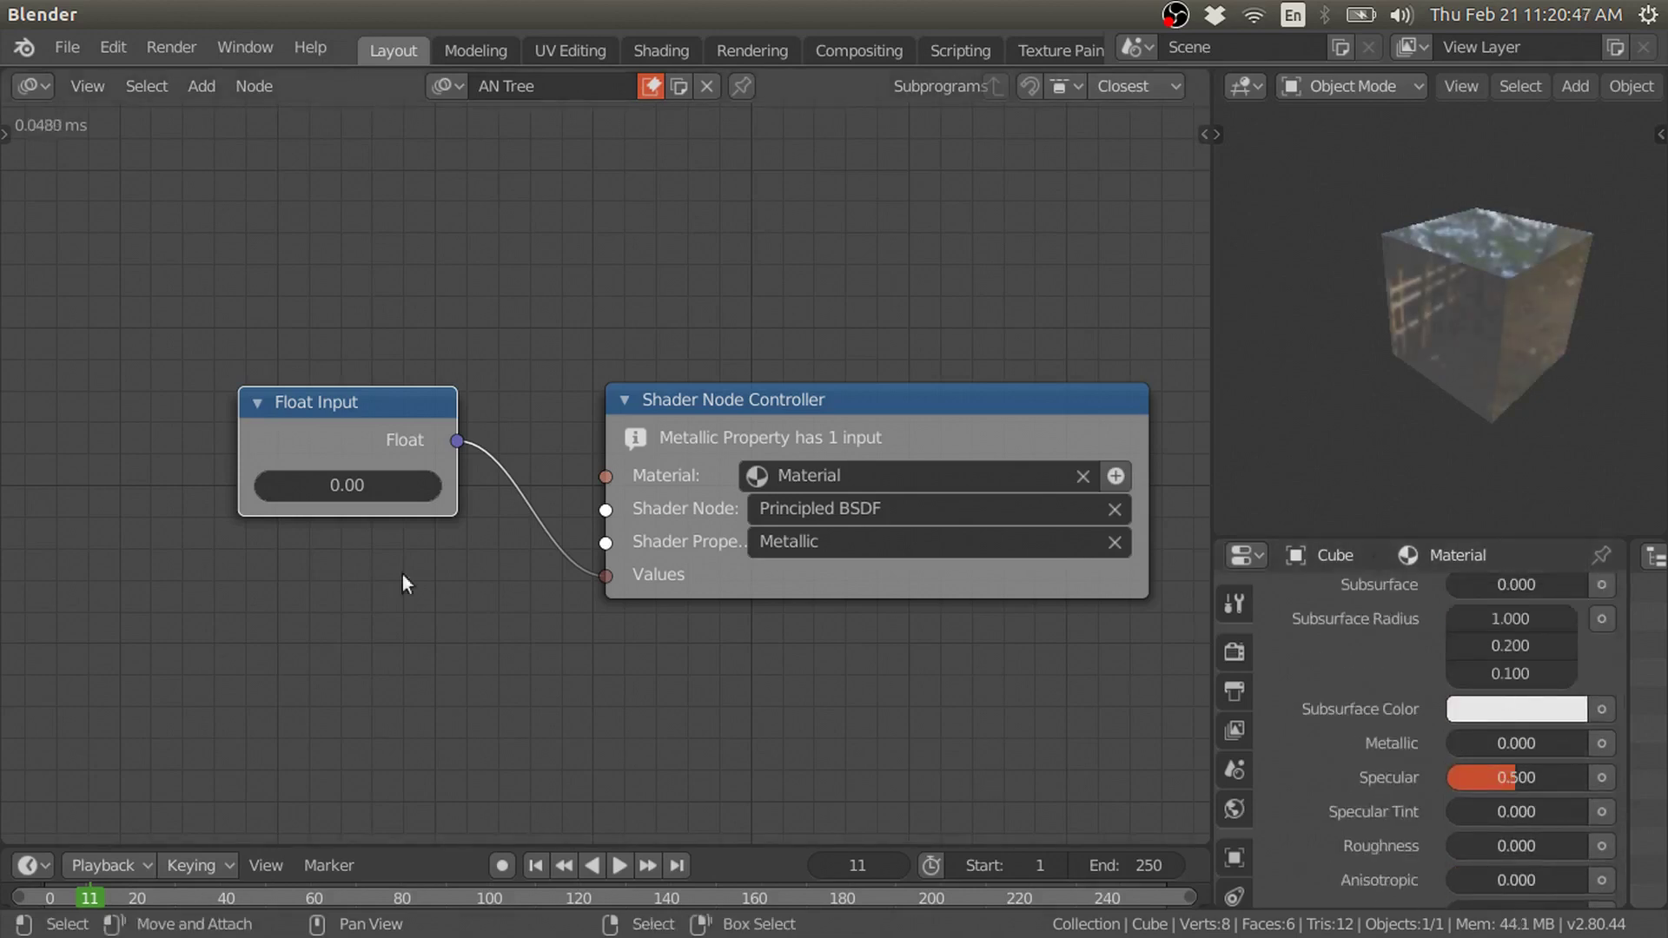
Vary the float value, setting it to 0 then sweeping it up to 4.23.
{"action": "mouse_move", "coordinate": [346, 485]}
{"action": "left_mouse_down"}
{"action": "mouse_move", "coordinate": [383, 485]}
{"action": "mouse_move", "coordinate": [287, 484]}
{"action": "mouse_move", "coordinate": [417, 485]}
{"action": "mouse_move", "coordinate": [330, 485]}
{"action": "left_mouse_up"}
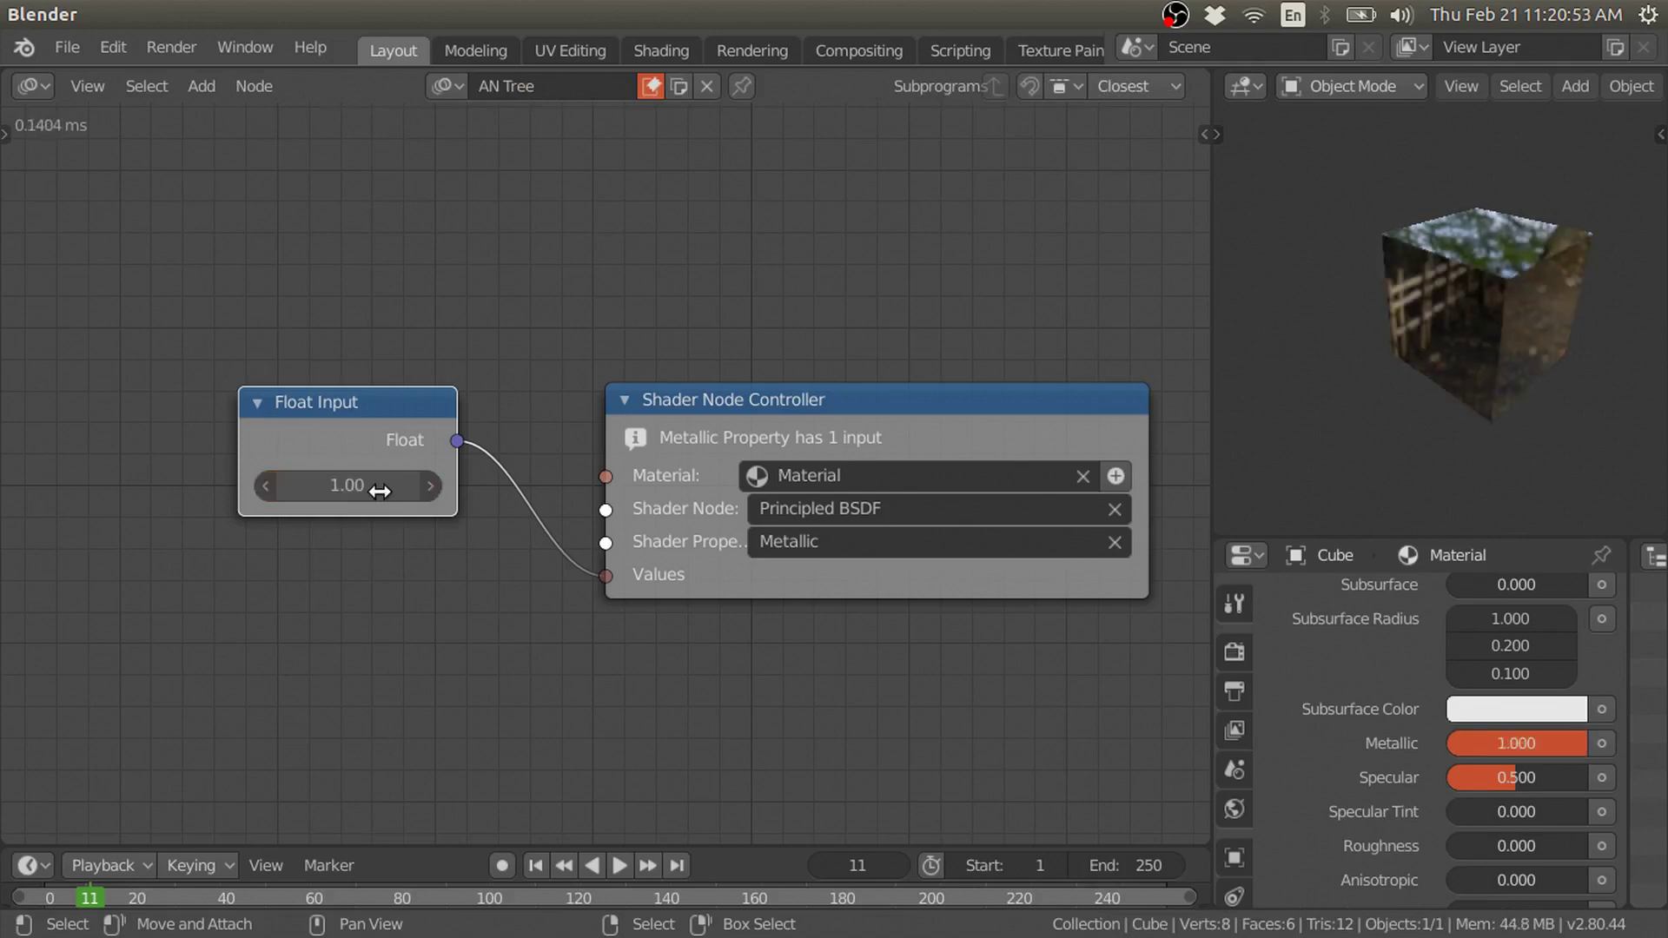
{"action": "type", "text": "0"}
{"action": "key", "text": "Return"}
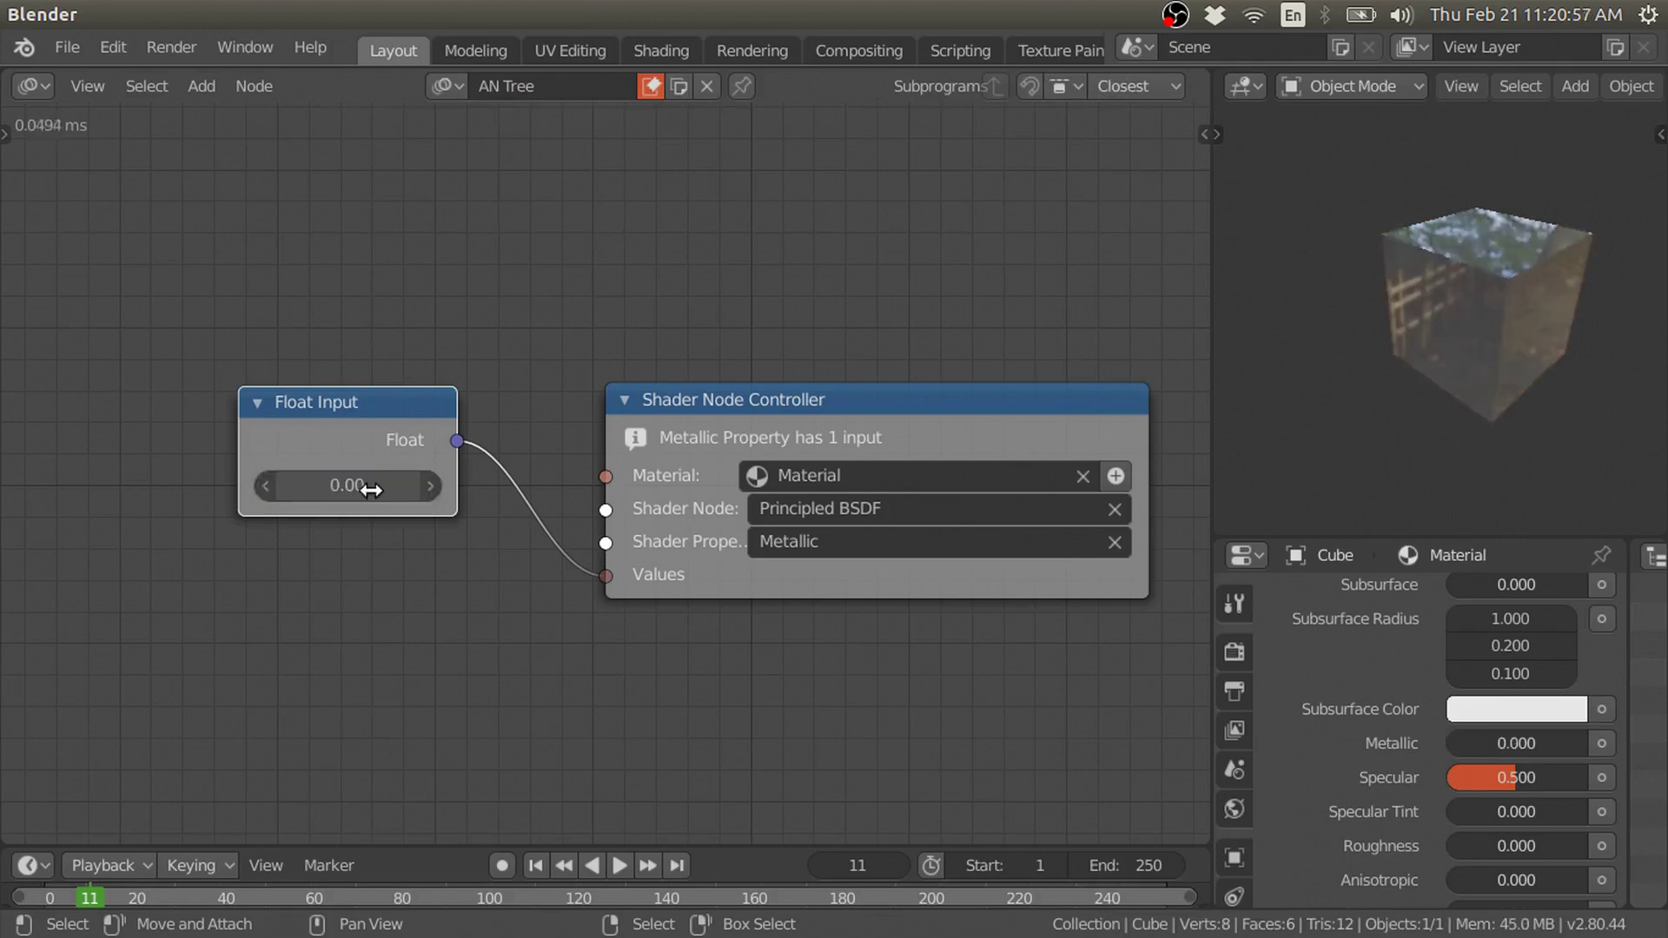
{"action": "mouse_move", "coordinate": [346, 485]}
{"action": "left_mouse_down"}
{"action": "mouse_move", "coordinate": [417, 484]}
{"action": "mouse_move", "coordinate": [295, 485]}
{"action": "mouse_move", "coordinate": [443, 485]}
{"action": "left_mouse_up"}
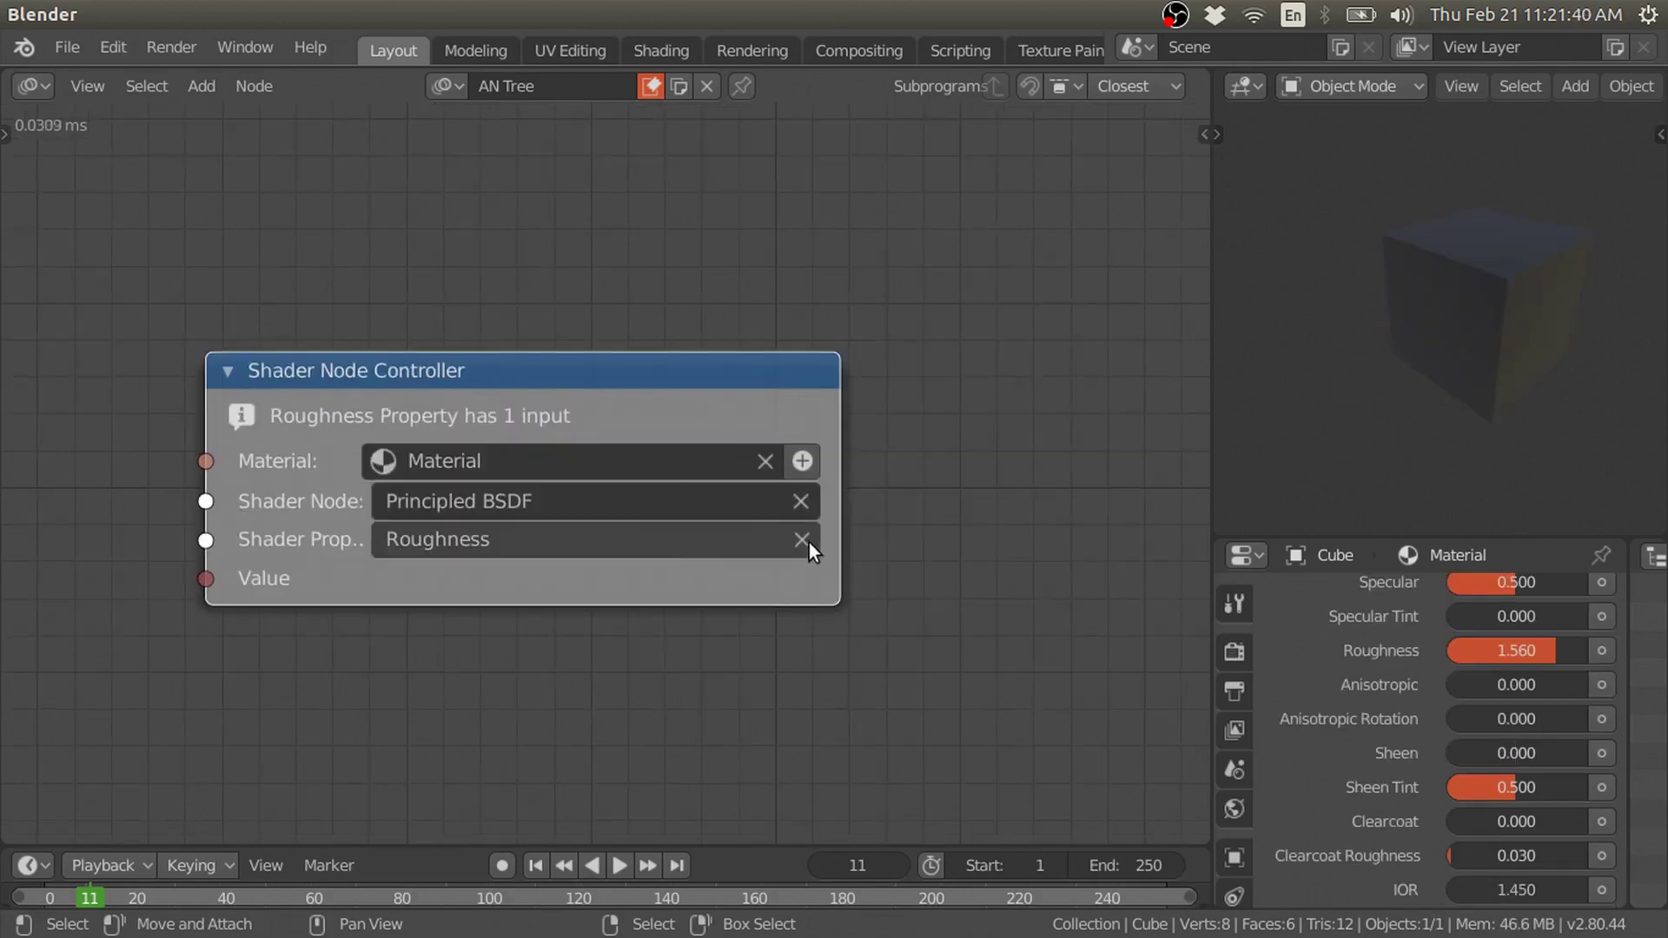
Clear the controller's property, node and material fields, then create a new Material.002.
{"action": "left_click", "coordinate": [801, 542]}
{"action": "left_click", "coordinate": [792, 504]}
{"action": "left_click", "coordinate": [764, 461]}
{"action": "left_click", "coordinate": [618, 463]}
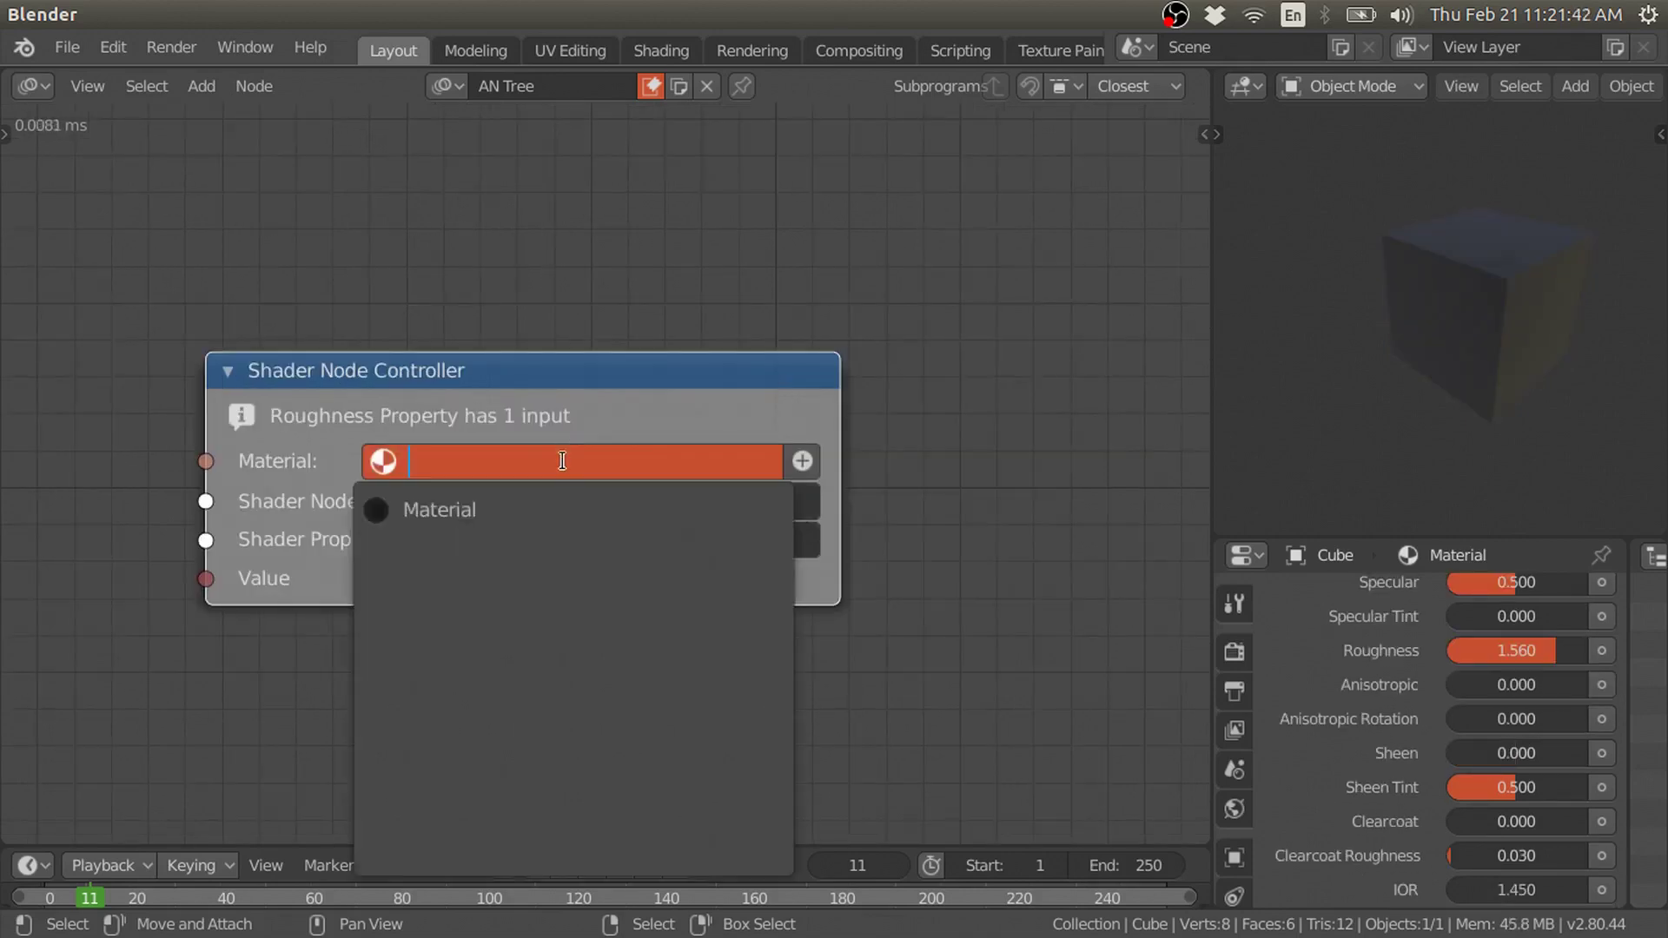
{"action": "left_click", "coordinate": [556, 456]}
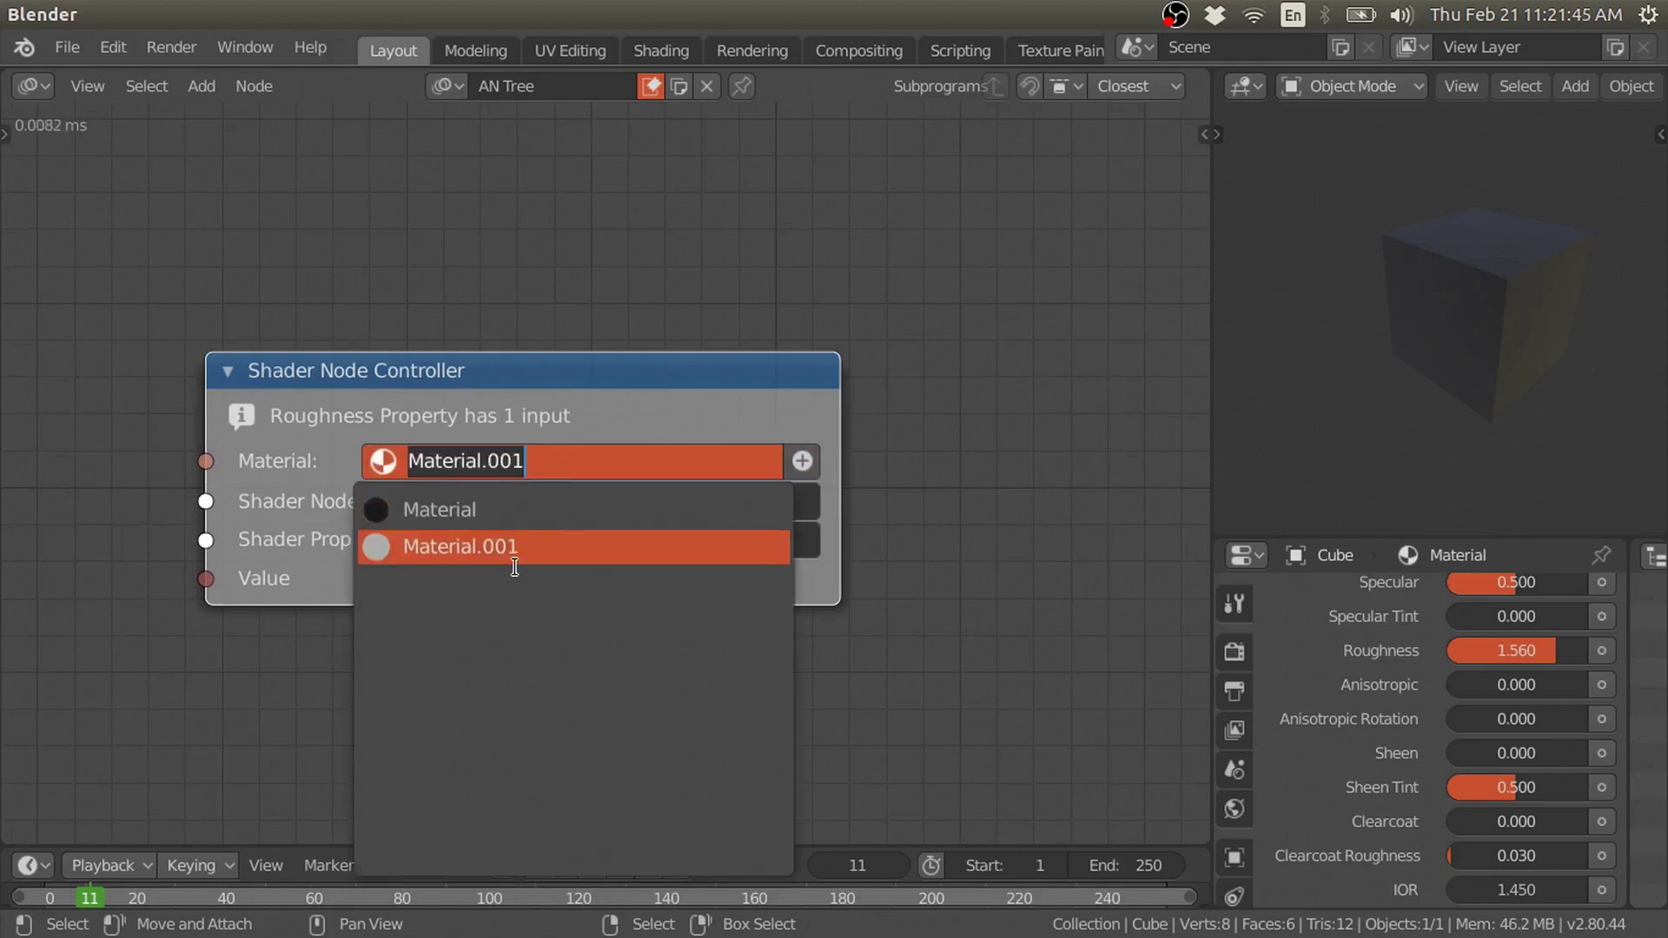
{"action": "left_click", "coordinate": [763, 461]}
{"action": "left_click", "coordinate": [680, 464]}
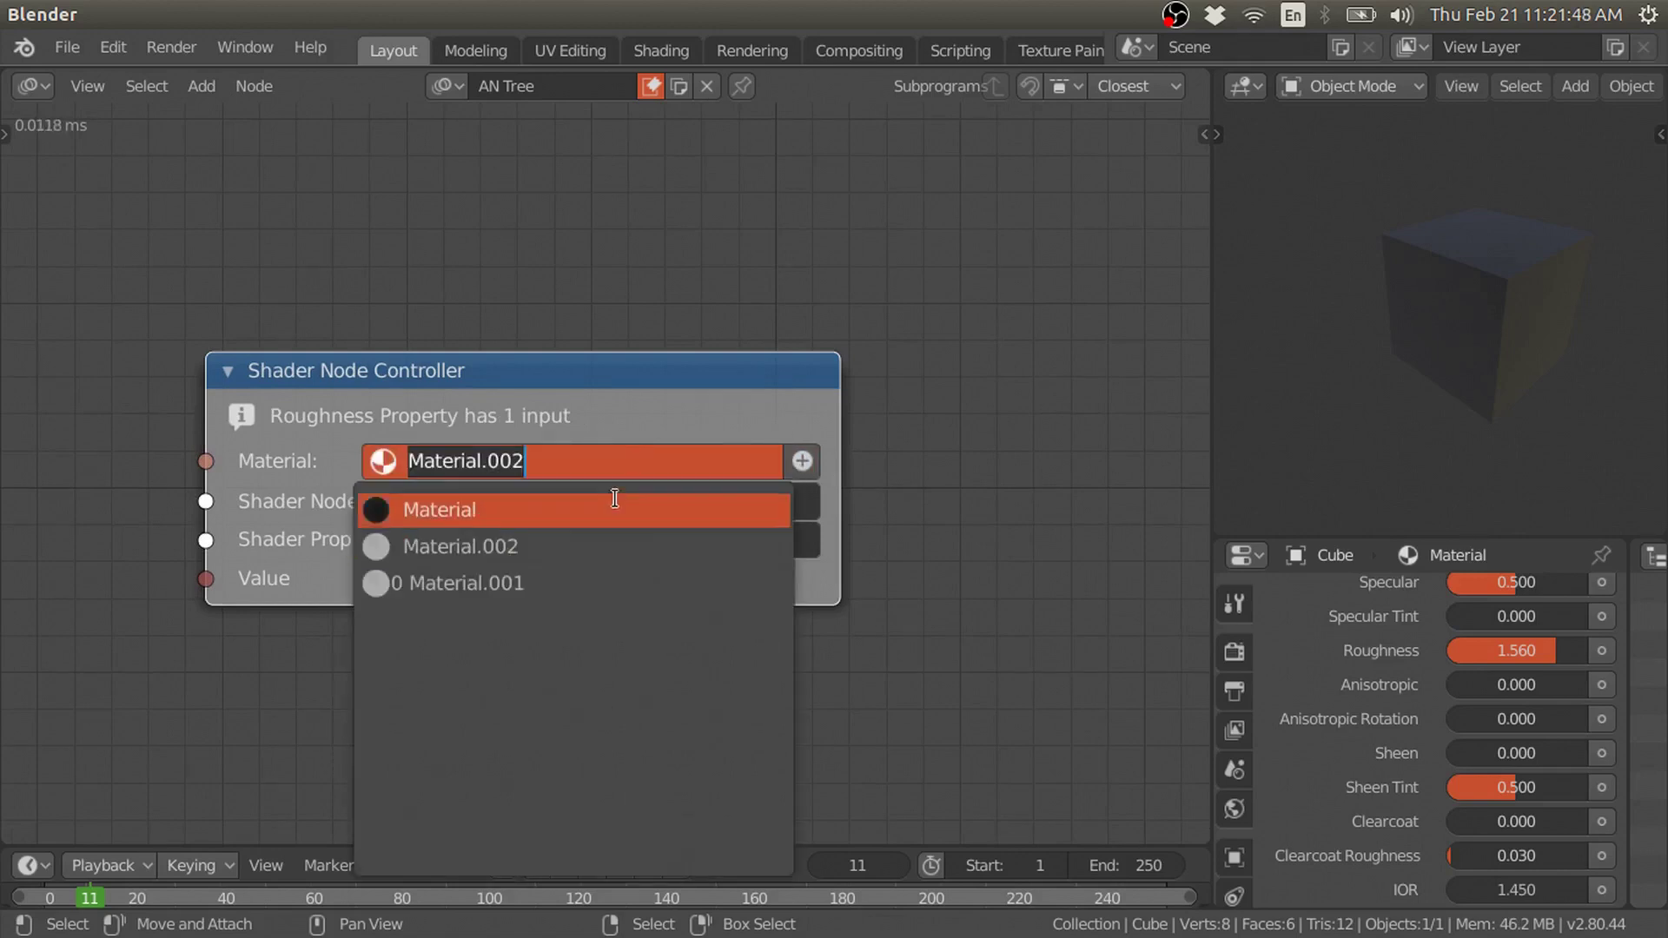
{"action": "scroll", "coordinate": [697, 432], "scroll_direction": "down", "scroll_amount": 2}
{"action": "scroll", "coordinate": [697, 433], "scroll_direction": "up", "scroll_amount": 2}
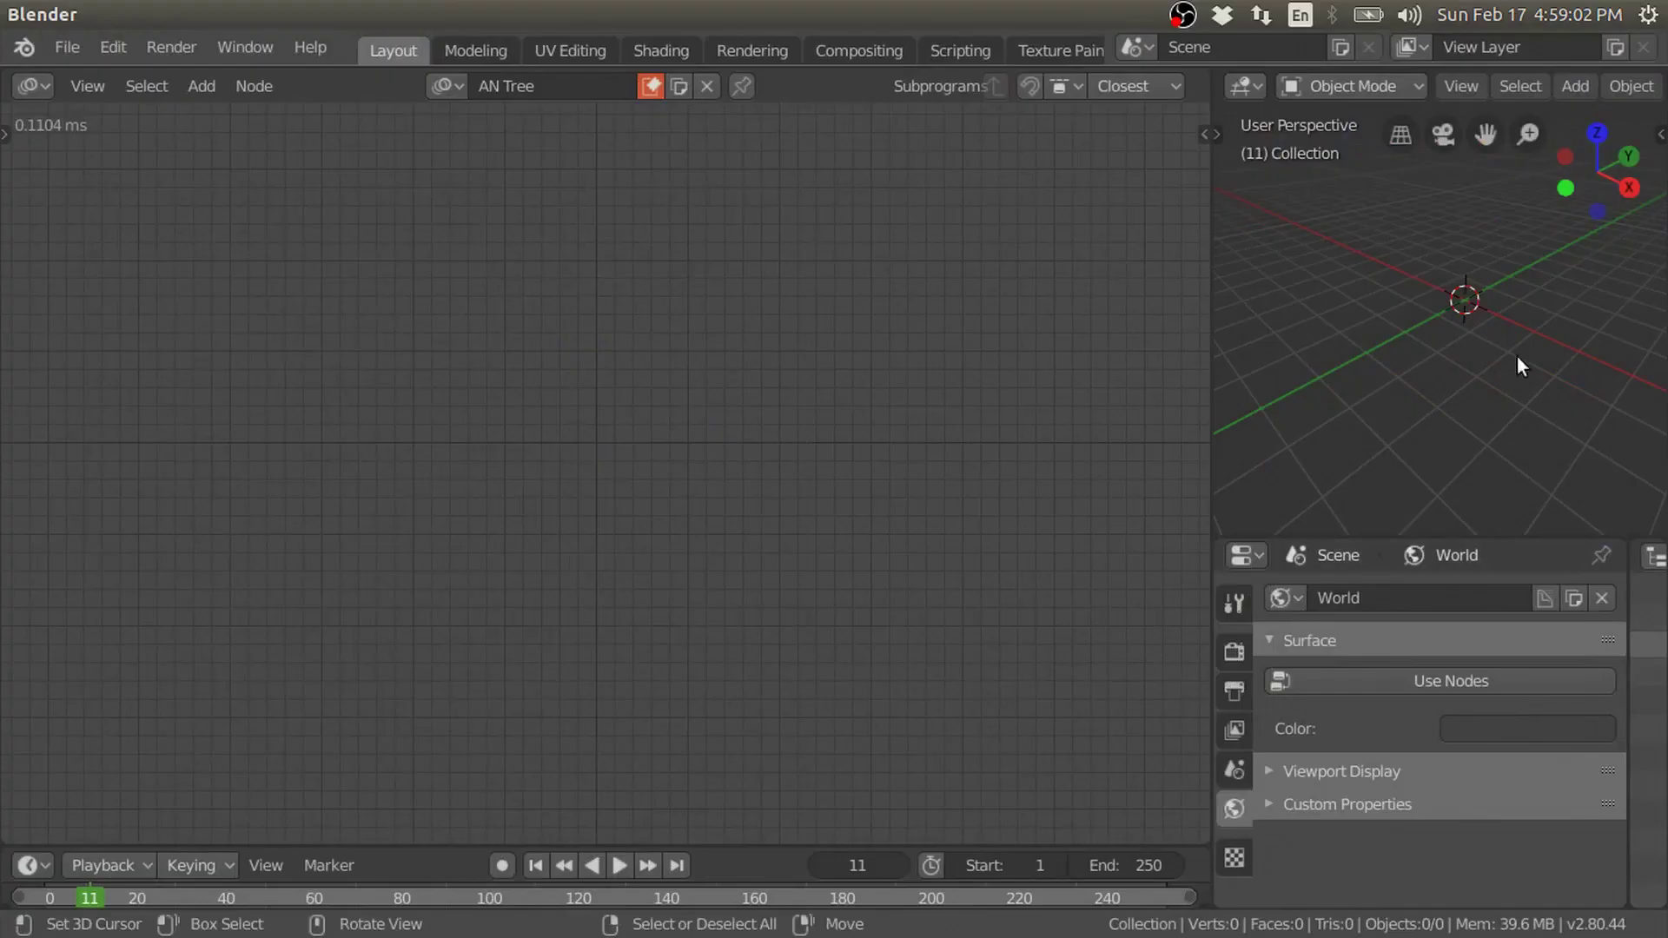
Import earth-11008_1280e.jpg from pix_for_edit/pixabay as an image plane with an Emit material.
{"action": "key", "text": "shift+a"}
{"action": "left_click", "coordinate": [1120, 421]}
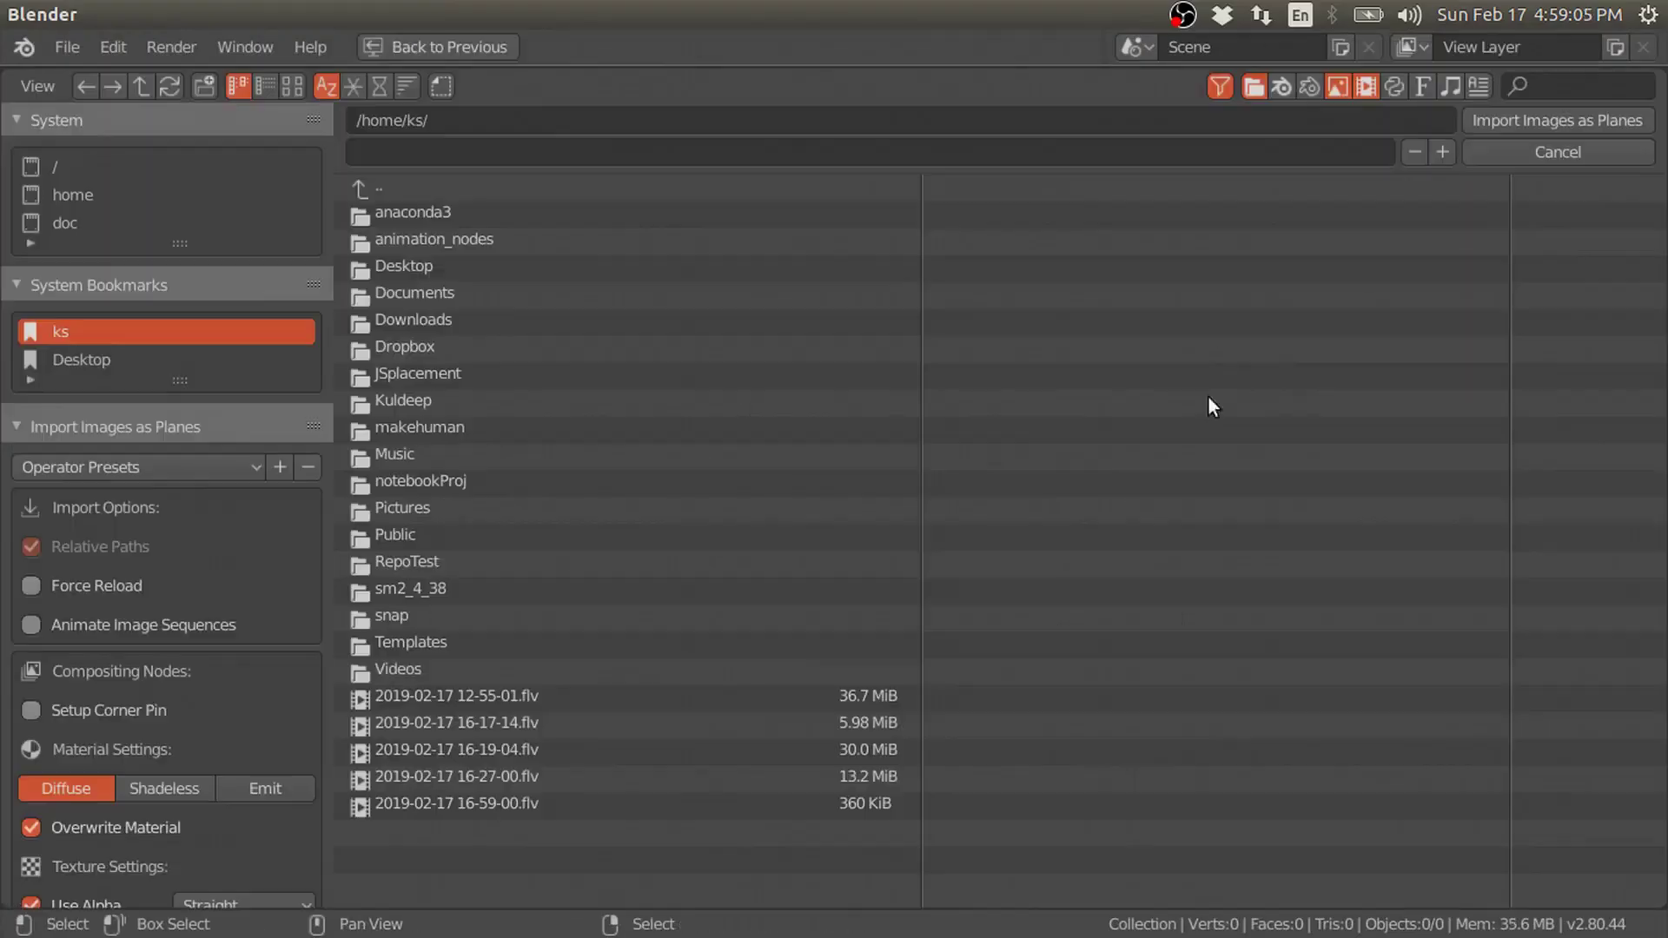
{"action": "scroll", "coordinate": [60, 790], "scroll_direction": "down", "scroll_amount": 4}
{"action": "left_click", "coordinate": [256, 641]}
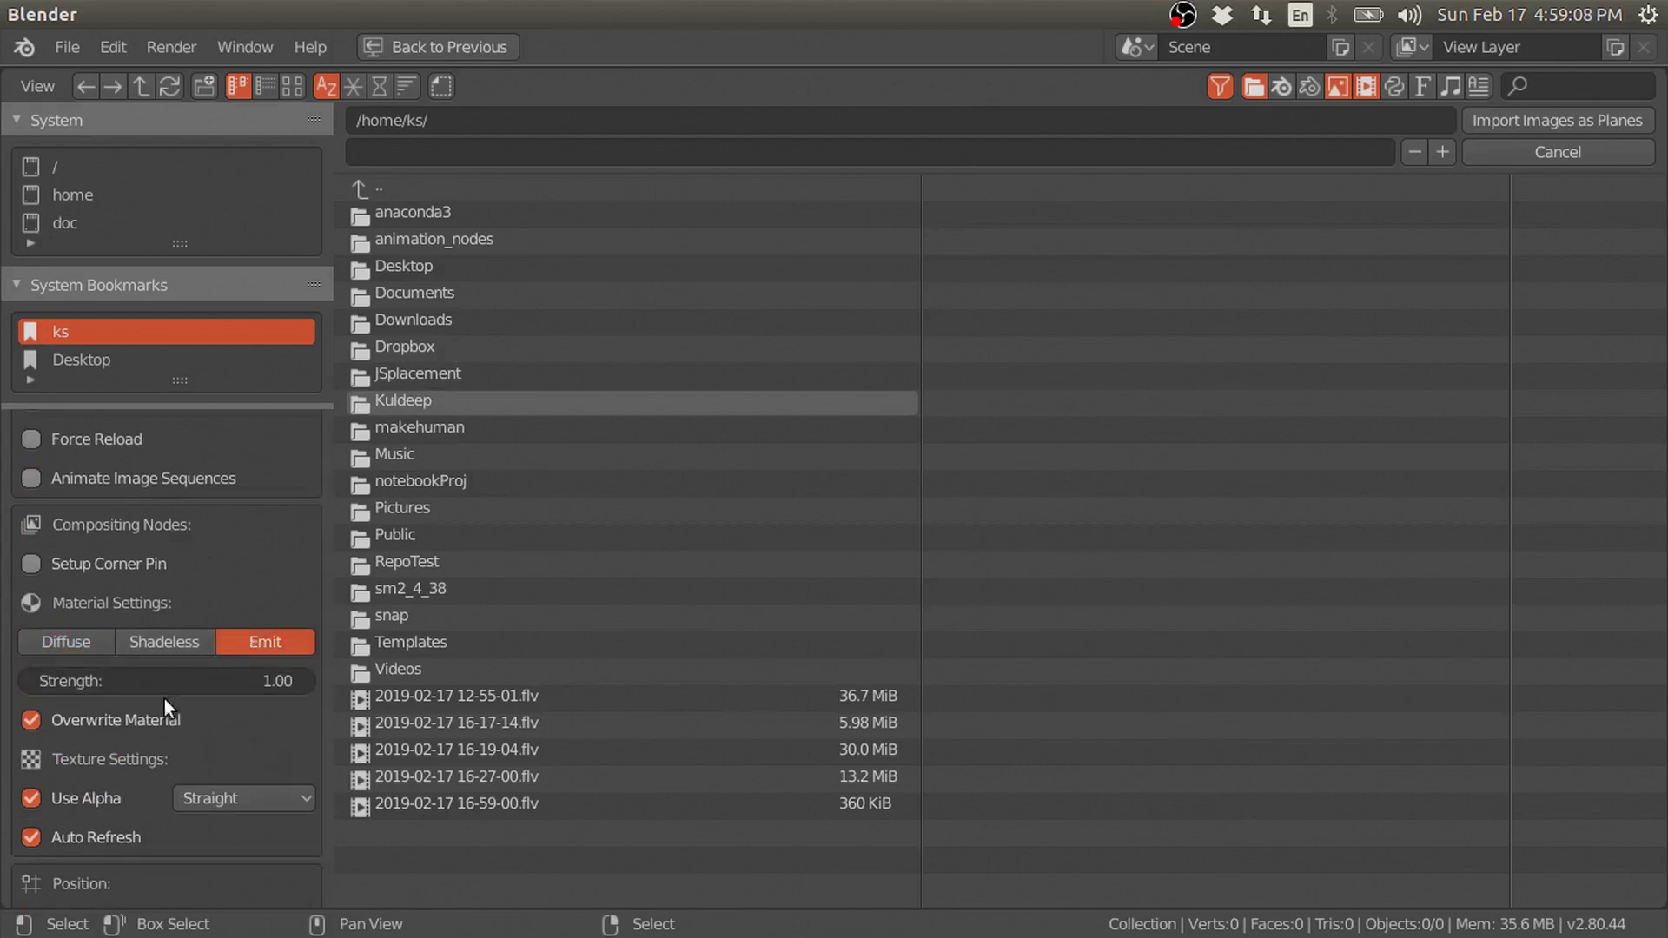
{"action": "scroll", "coordinate": [78, 349], "scroll_direction": "down", "scroll_amount": 4}
{"action": "left_click", "coordinate": [87, 352]}
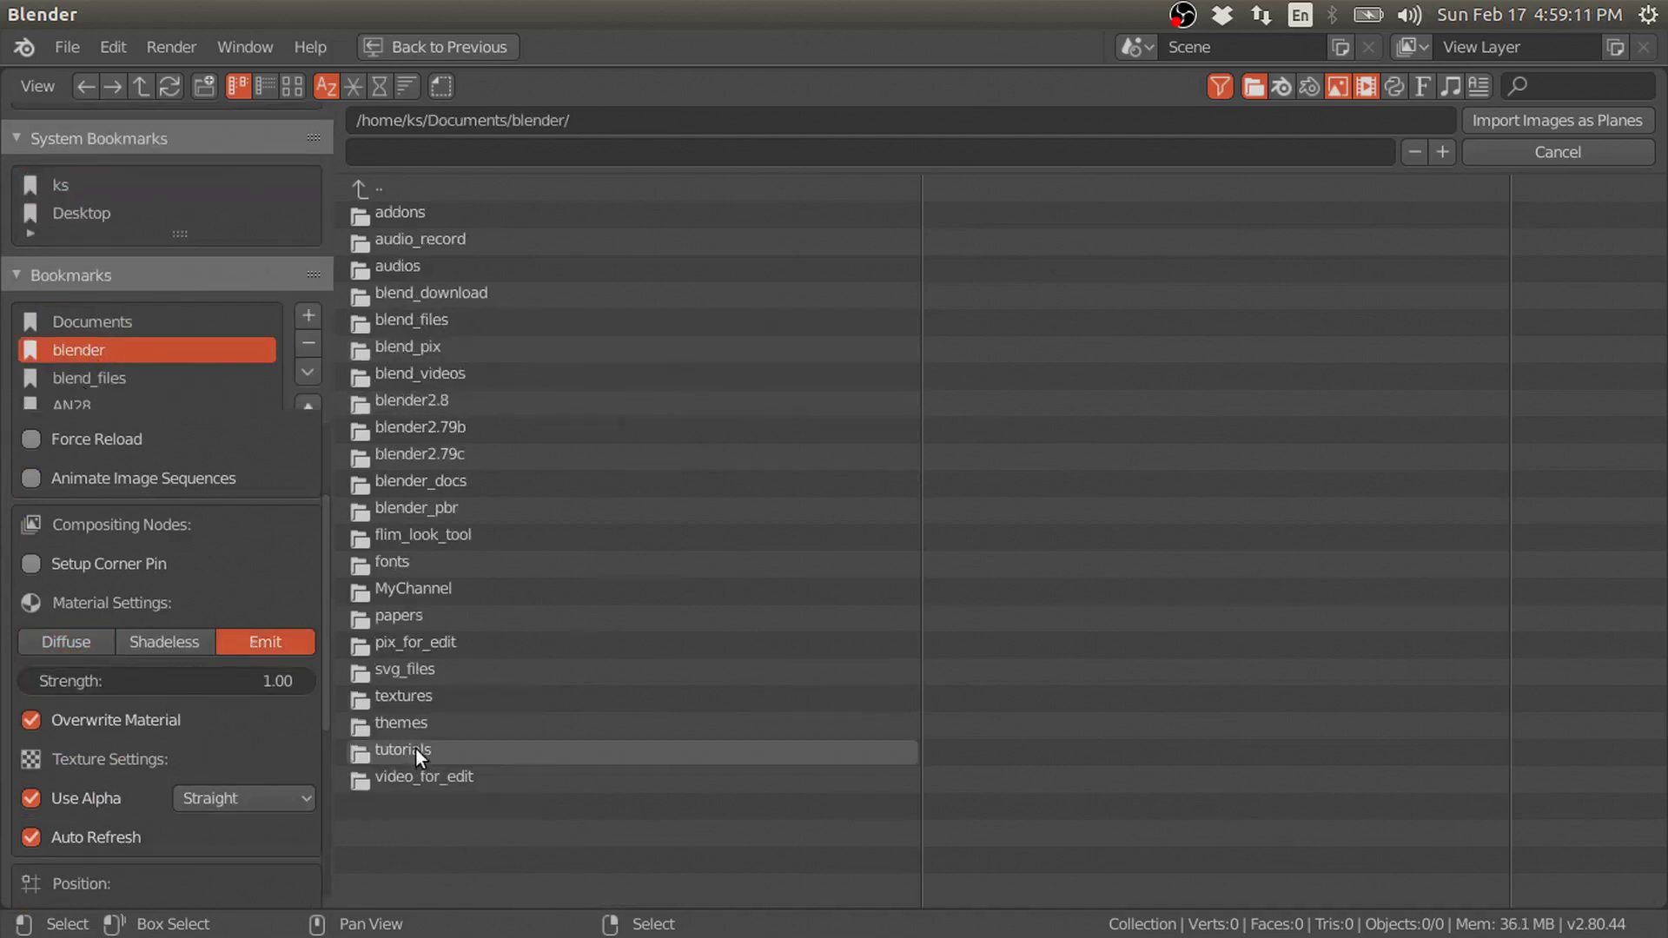
{"action": "left_click", "coordinate": [398, 664]}
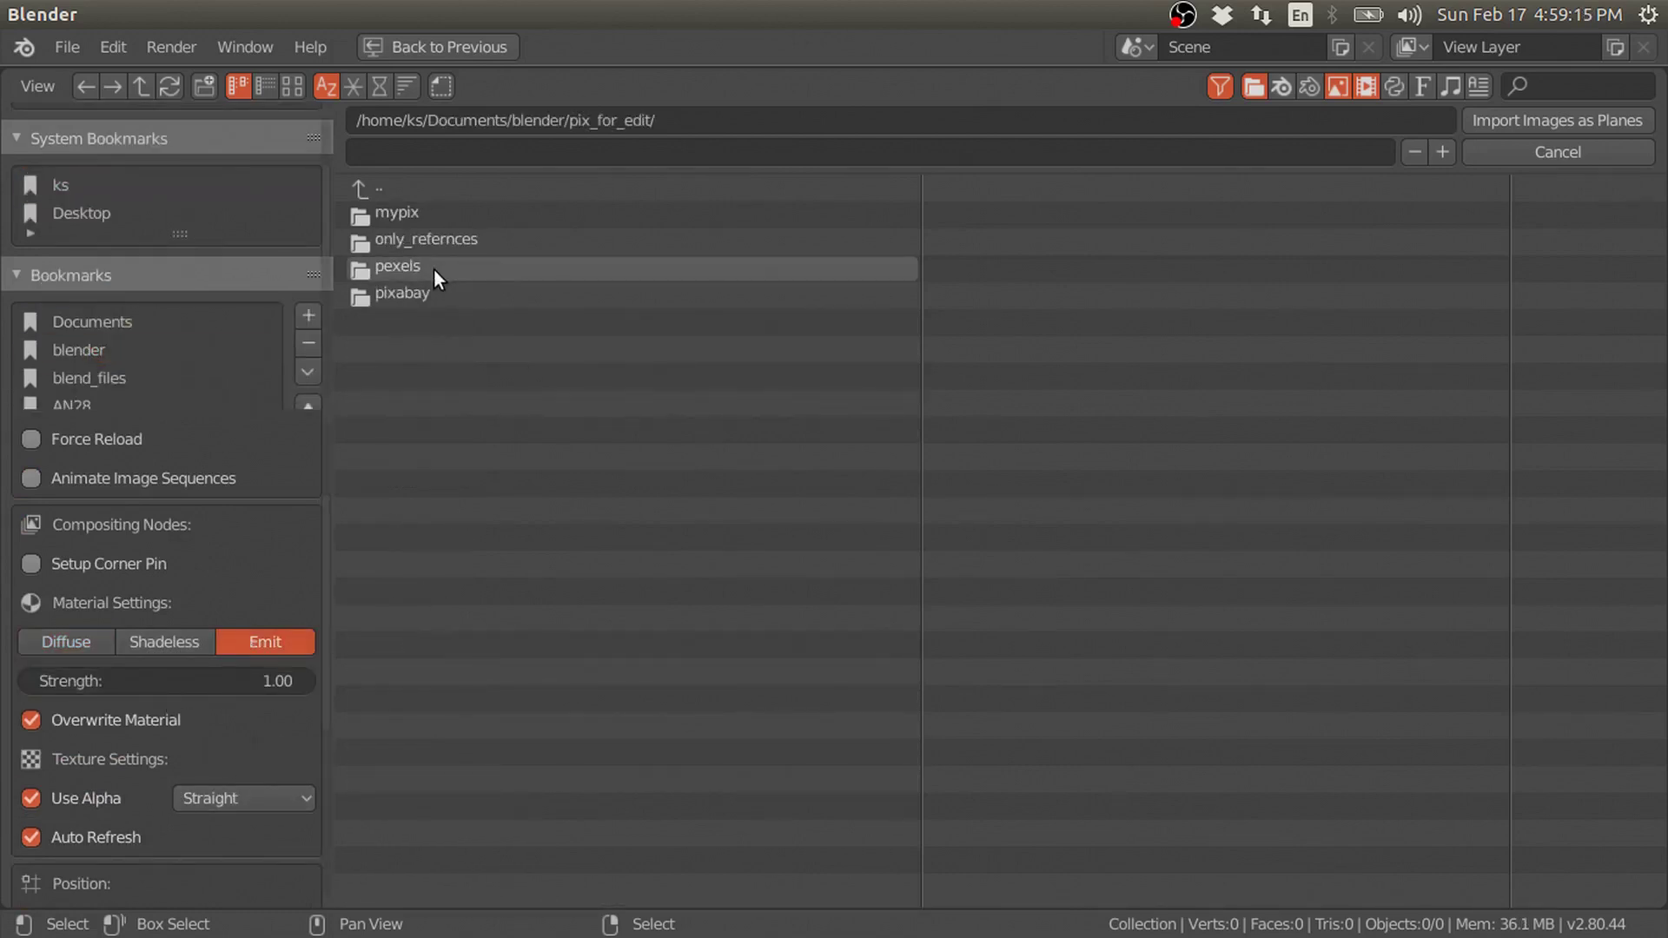
{"action": "left_click", "coordinate": [430, 293]}
{"action": "left_click", "coordinate": [292, 86]}
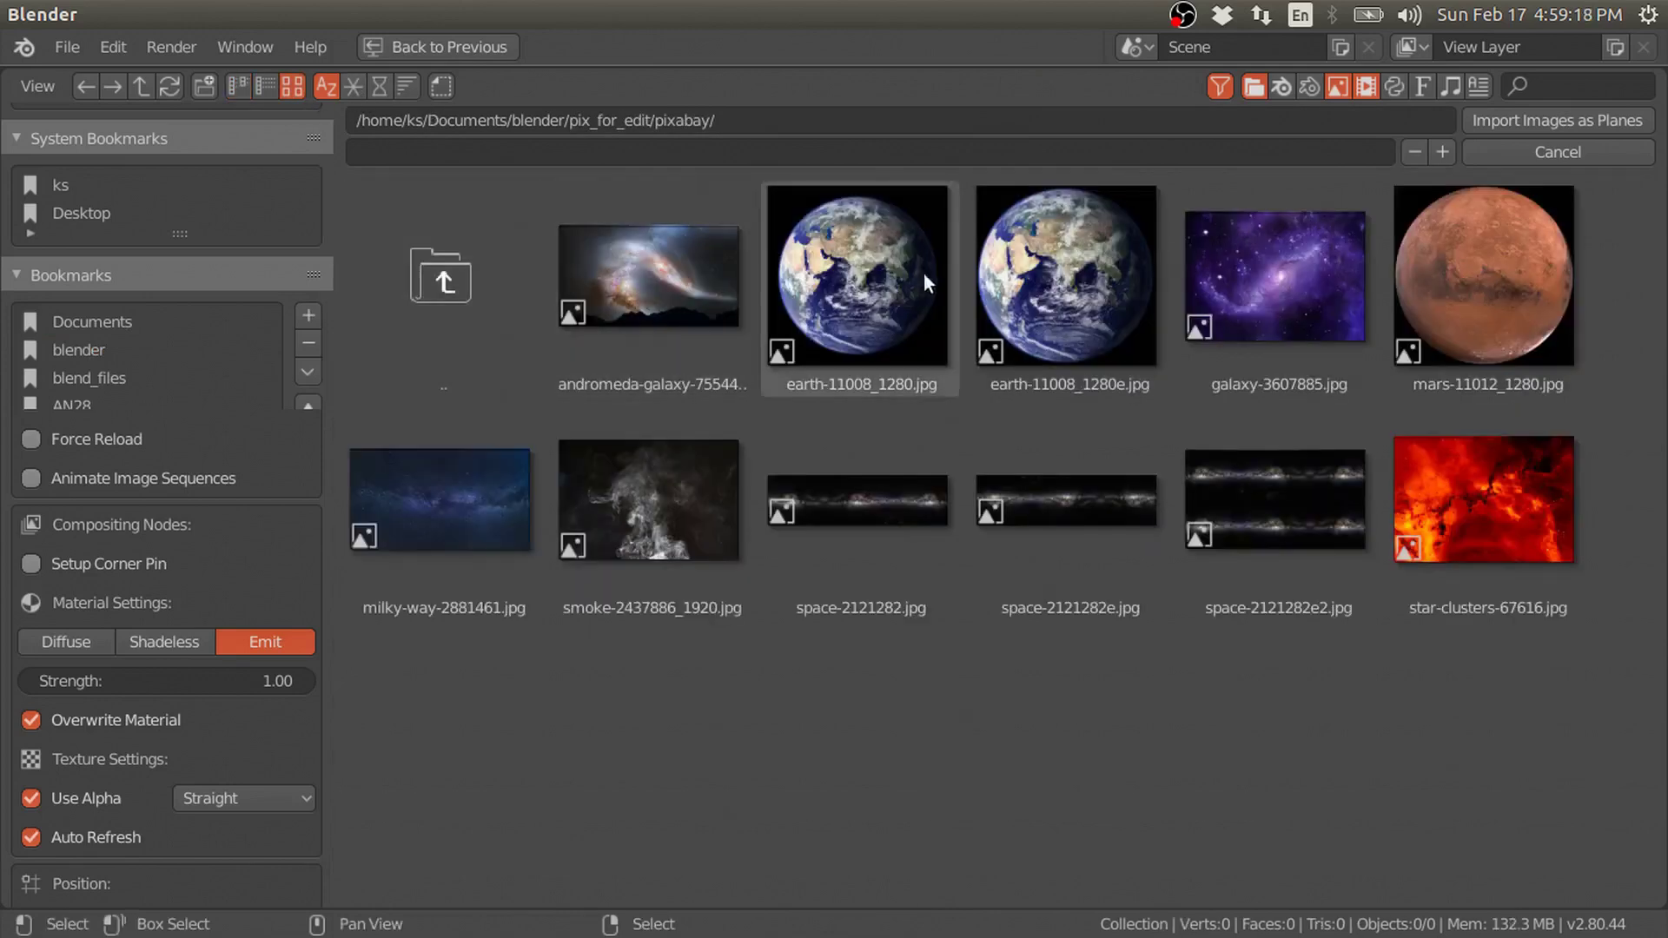
{"action": "left_click", "coordinate": [1049, 285]}
{"action": "left_click", "coordinate": [1613, 122]}
View the Earth plane from the top, clear its rotation, and switch to LookDev shading.
{"action": "scroll", "coordinate": [1484, 379], "scroll_direction": "up", "scroll_amount": 2}
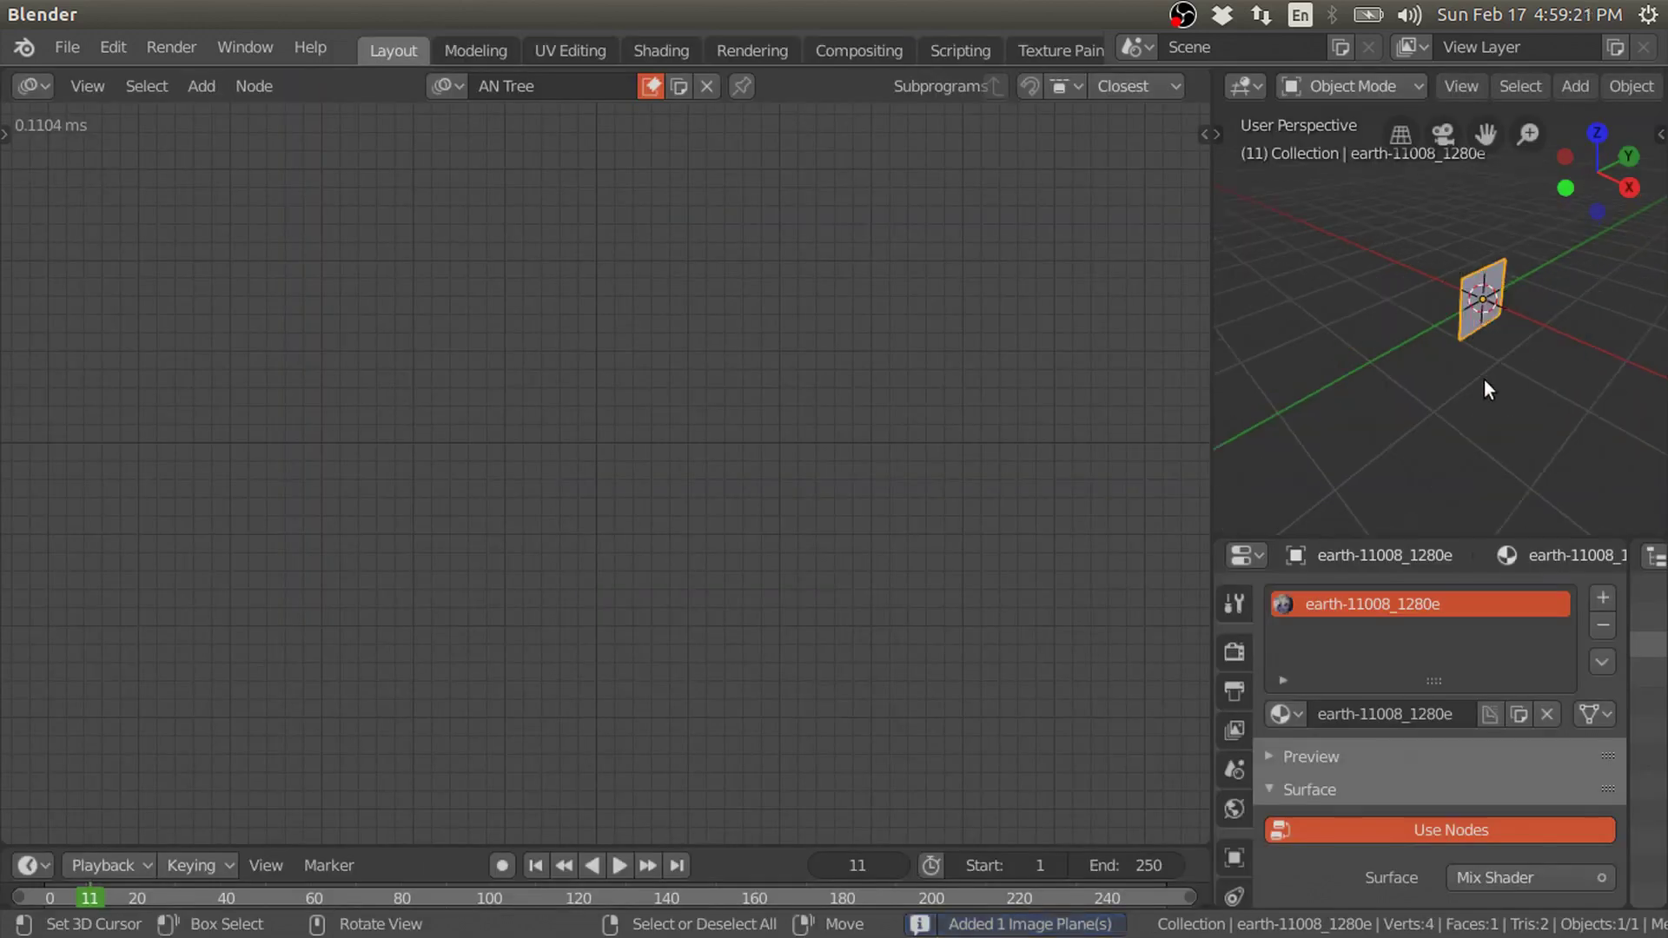
{"action": "scroll", "coordinate": [1530, 344], "scroll_direction": "up", "scroll_amount": 3}
{"action": "middle_click_drag", "start_coordinate": [1530, 344], "coordinate": [1463, 348]}
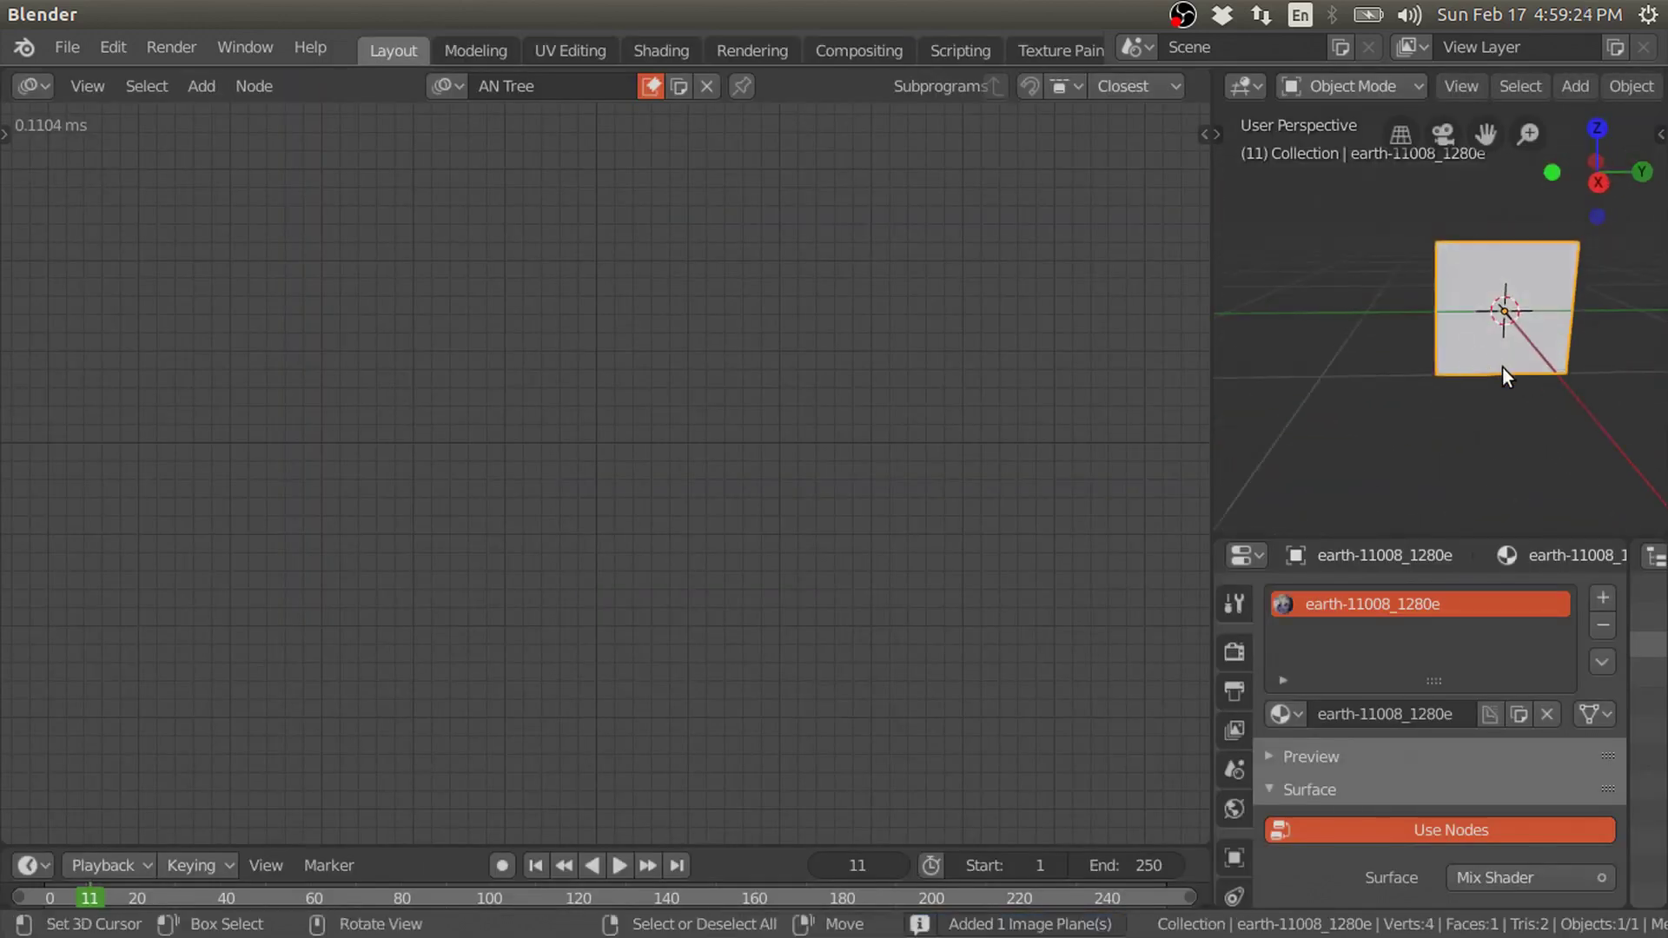
{"action": "key", "text": "KP_7"}
{"action": "key", "text": "alt+r"}
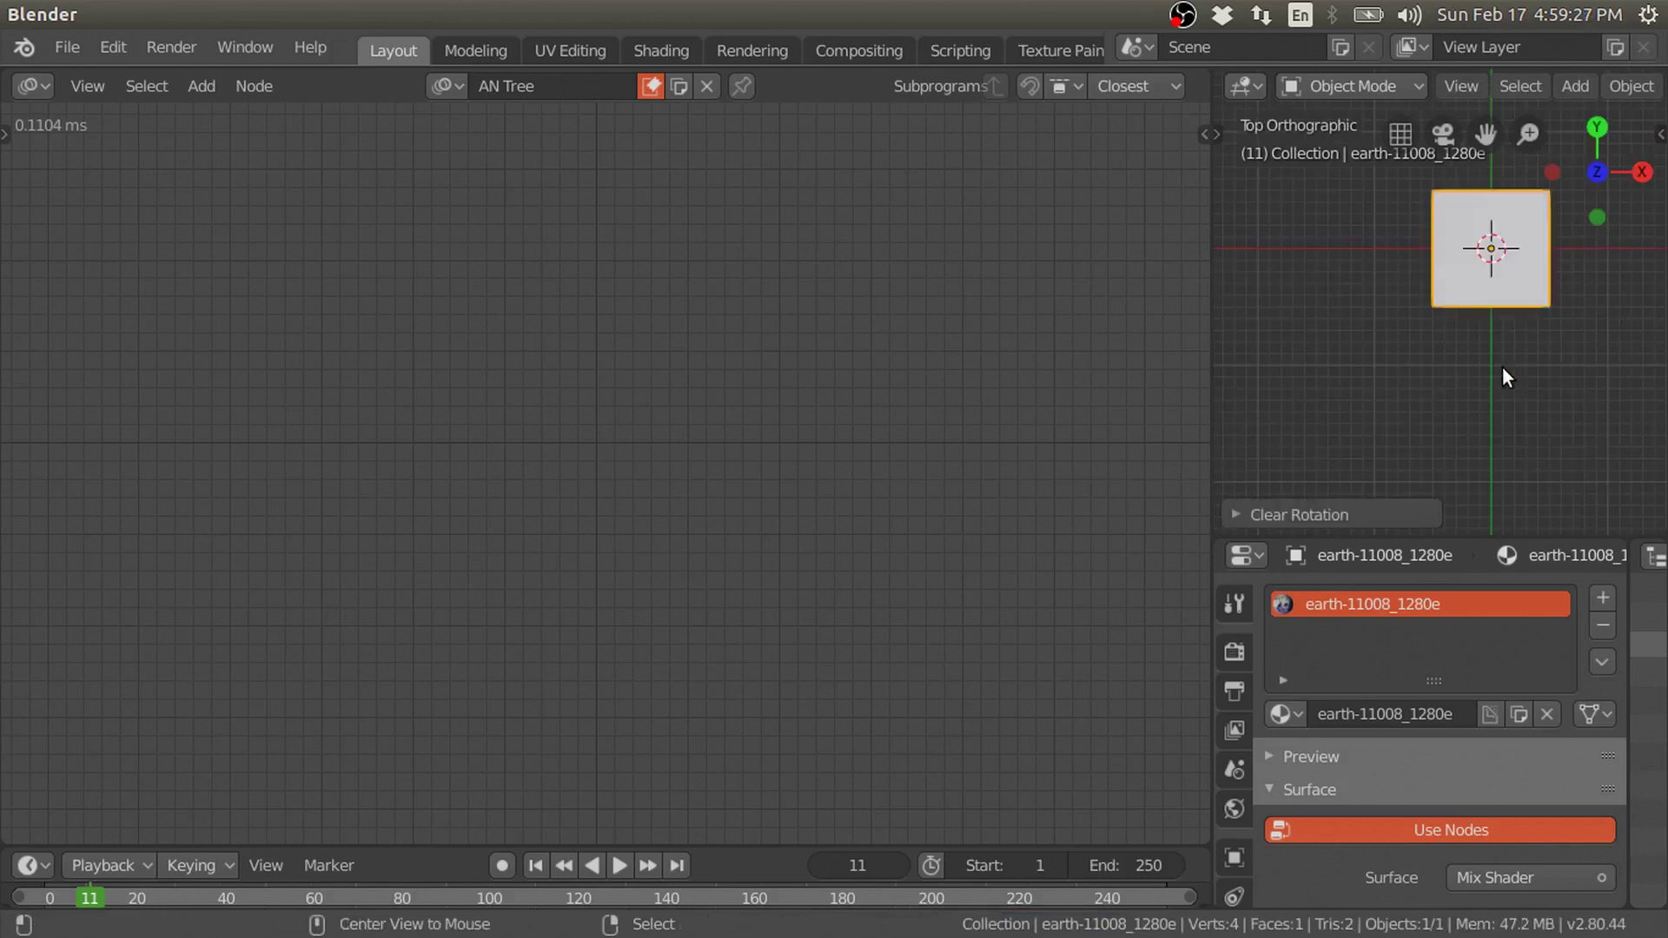
{"action": "key", "text": "z"}
{"action": "left_click", "coordinate": [1273, 298]}
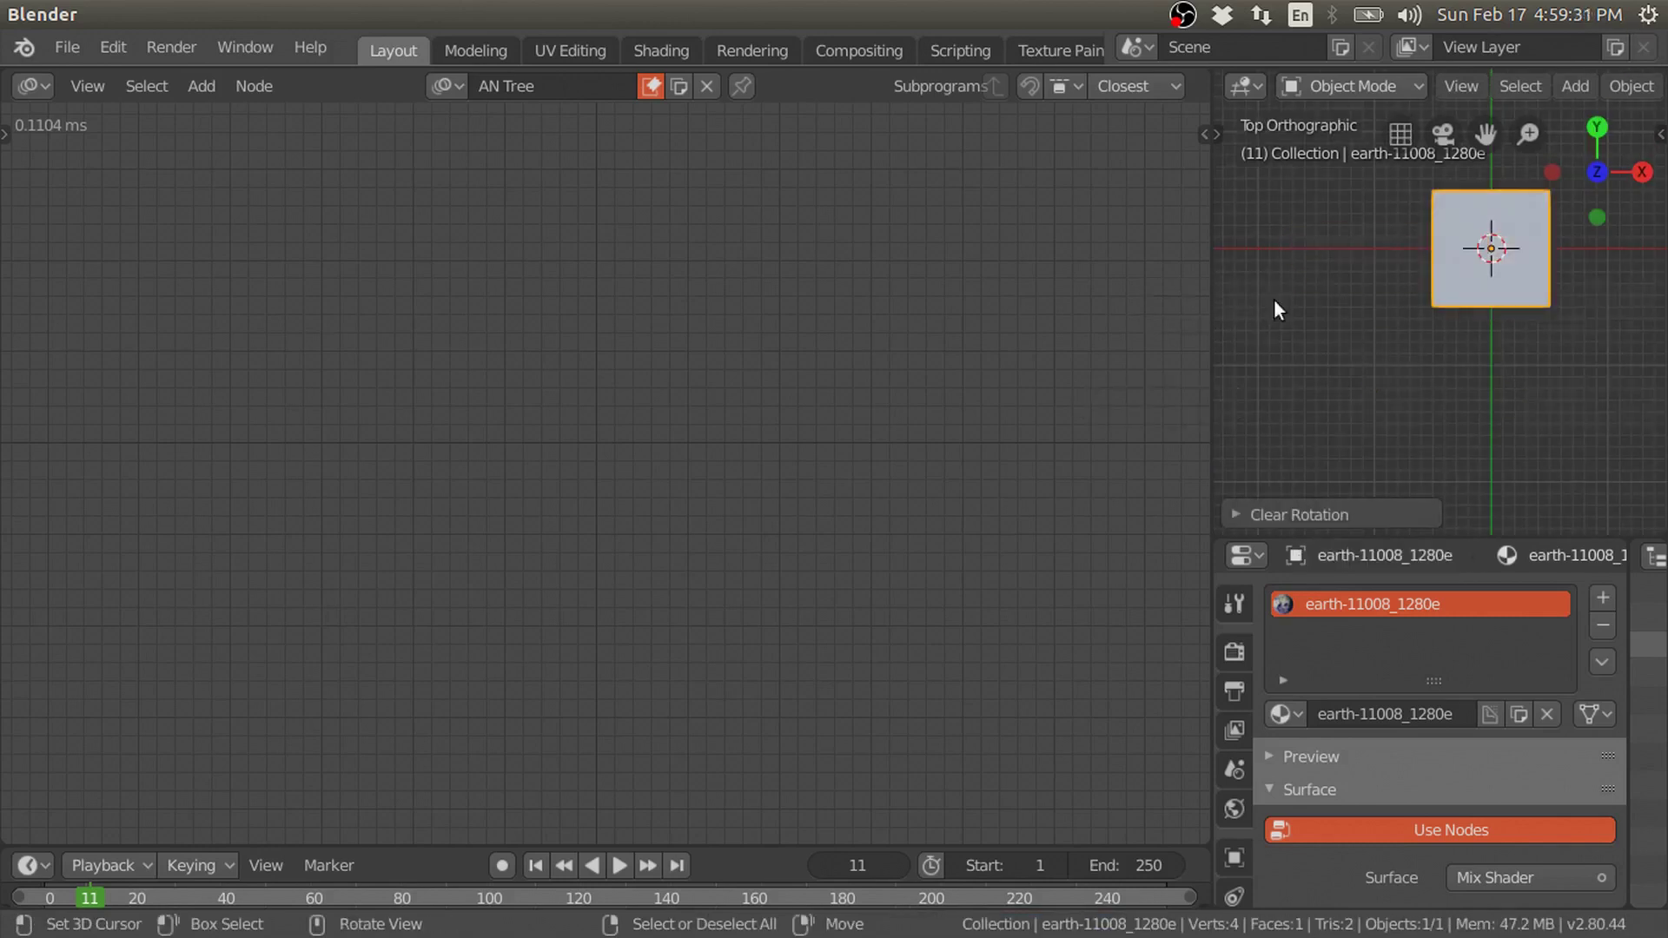
{"action": "scroll", "coordinate": [1427, 321], "scroll_direction": "up", "scroll_amount": 3}
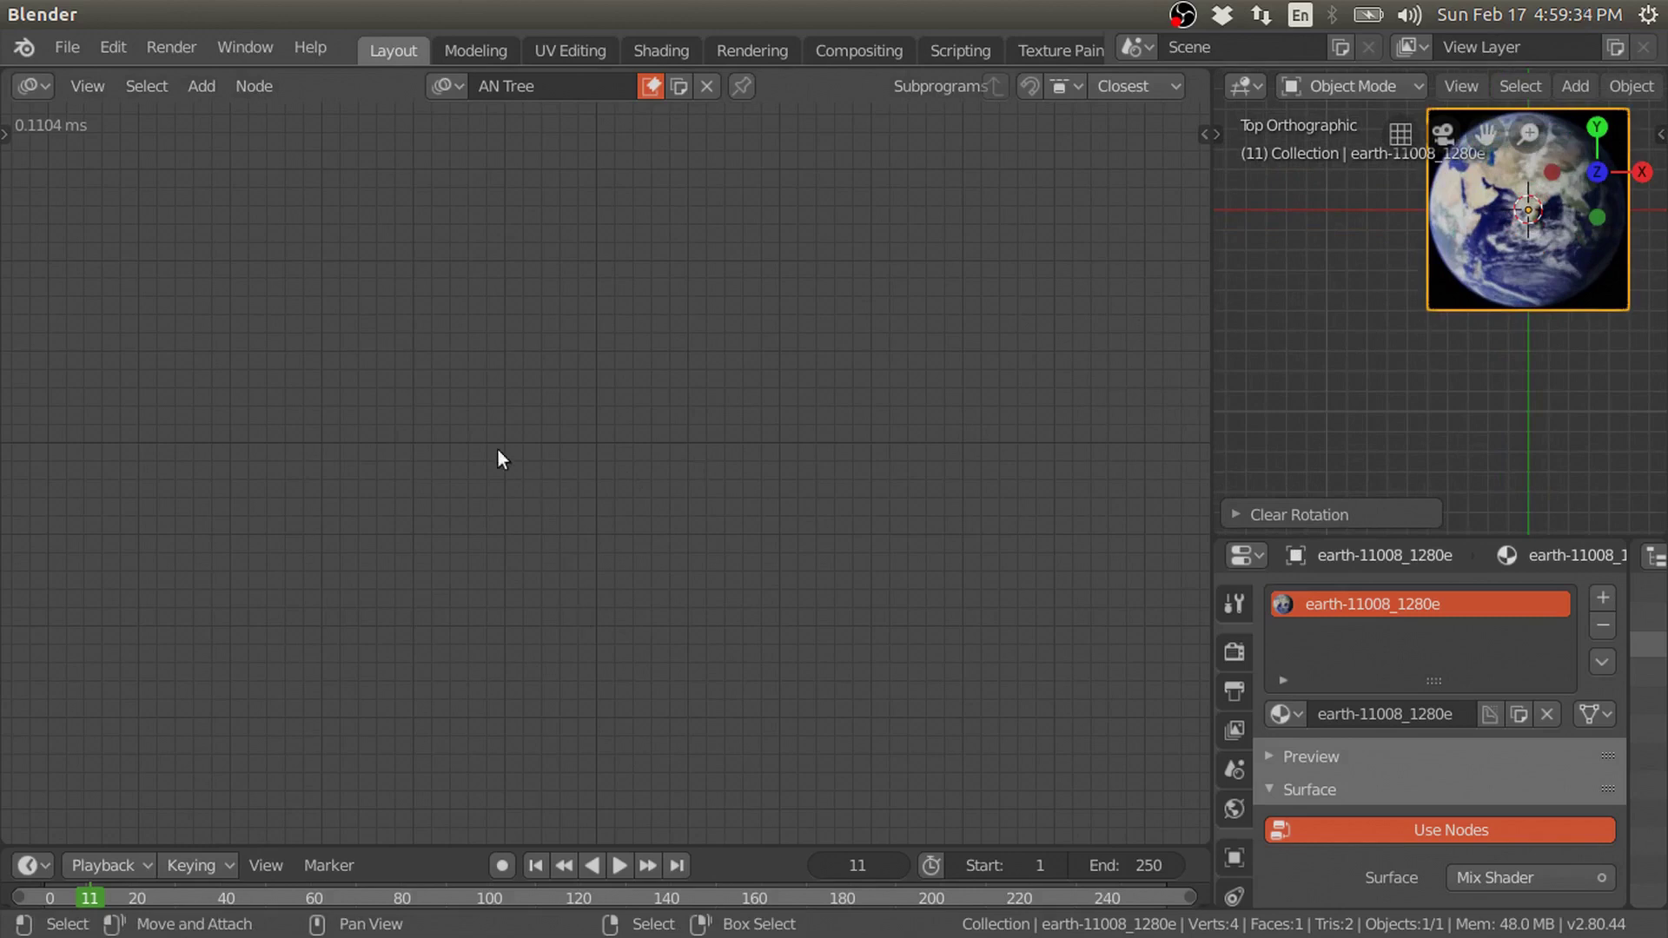
{"action": "key", "text": "shift+a"}
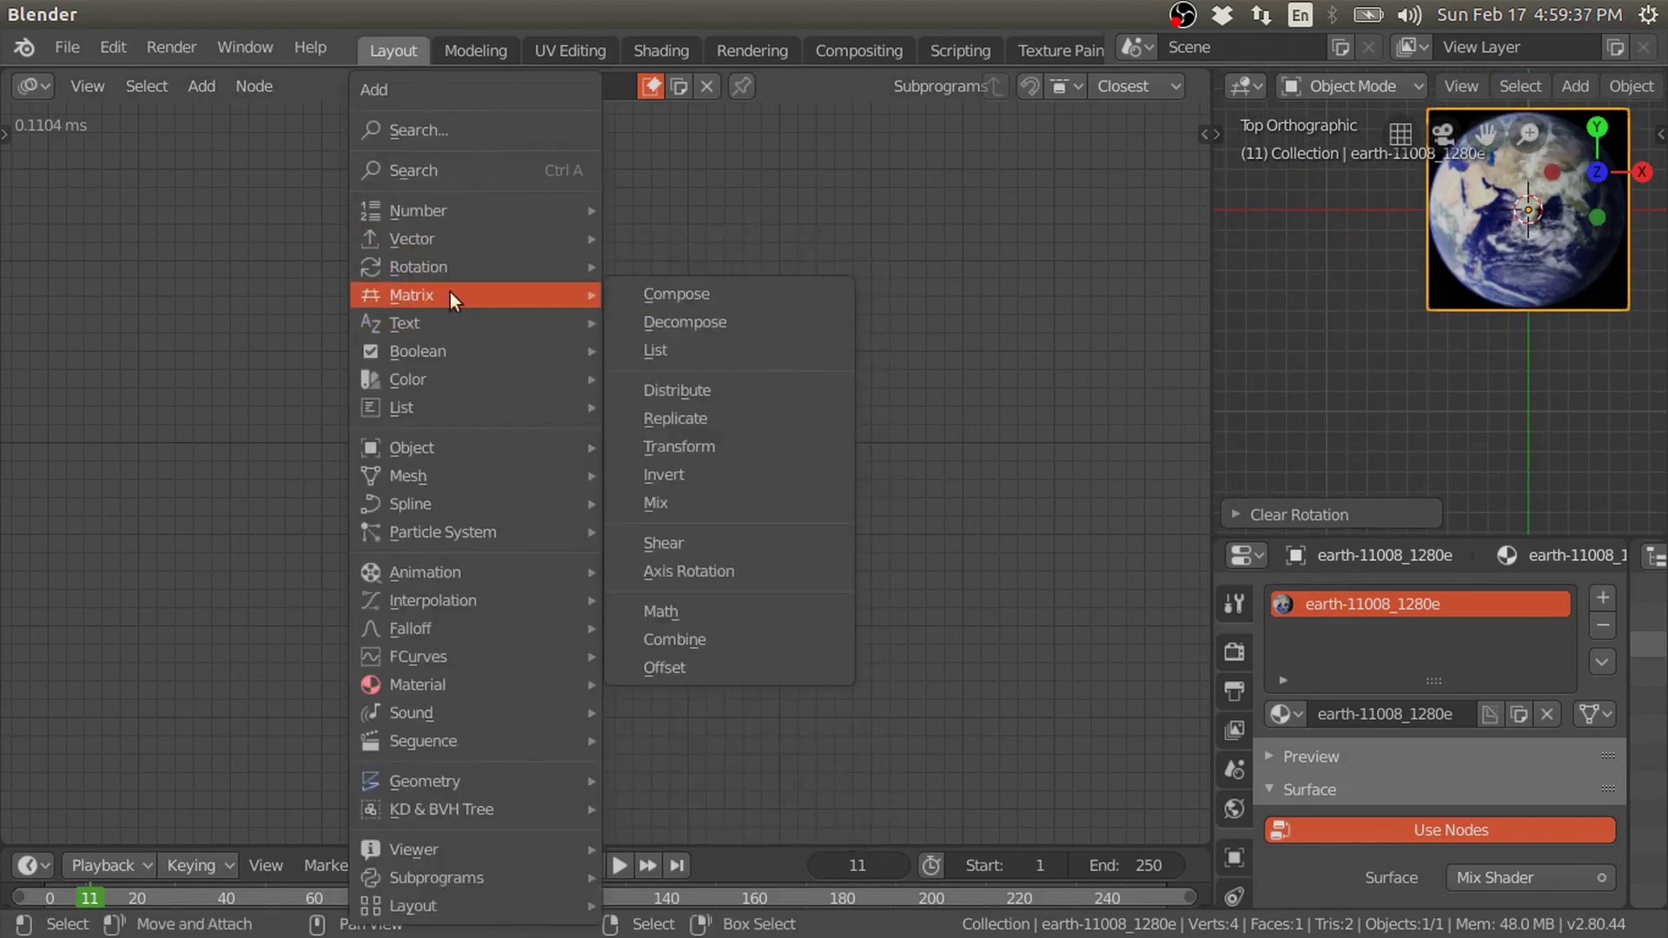
Add a Distribute Matrices grid of 10×10 points spaced by step distance 2.
{"action": "left_click", "coordinate": [676, 390]}
{"action": "left_click", "coordinate": [88, 311]}
{"action": "left_click", "coordinate": [157, 432]}
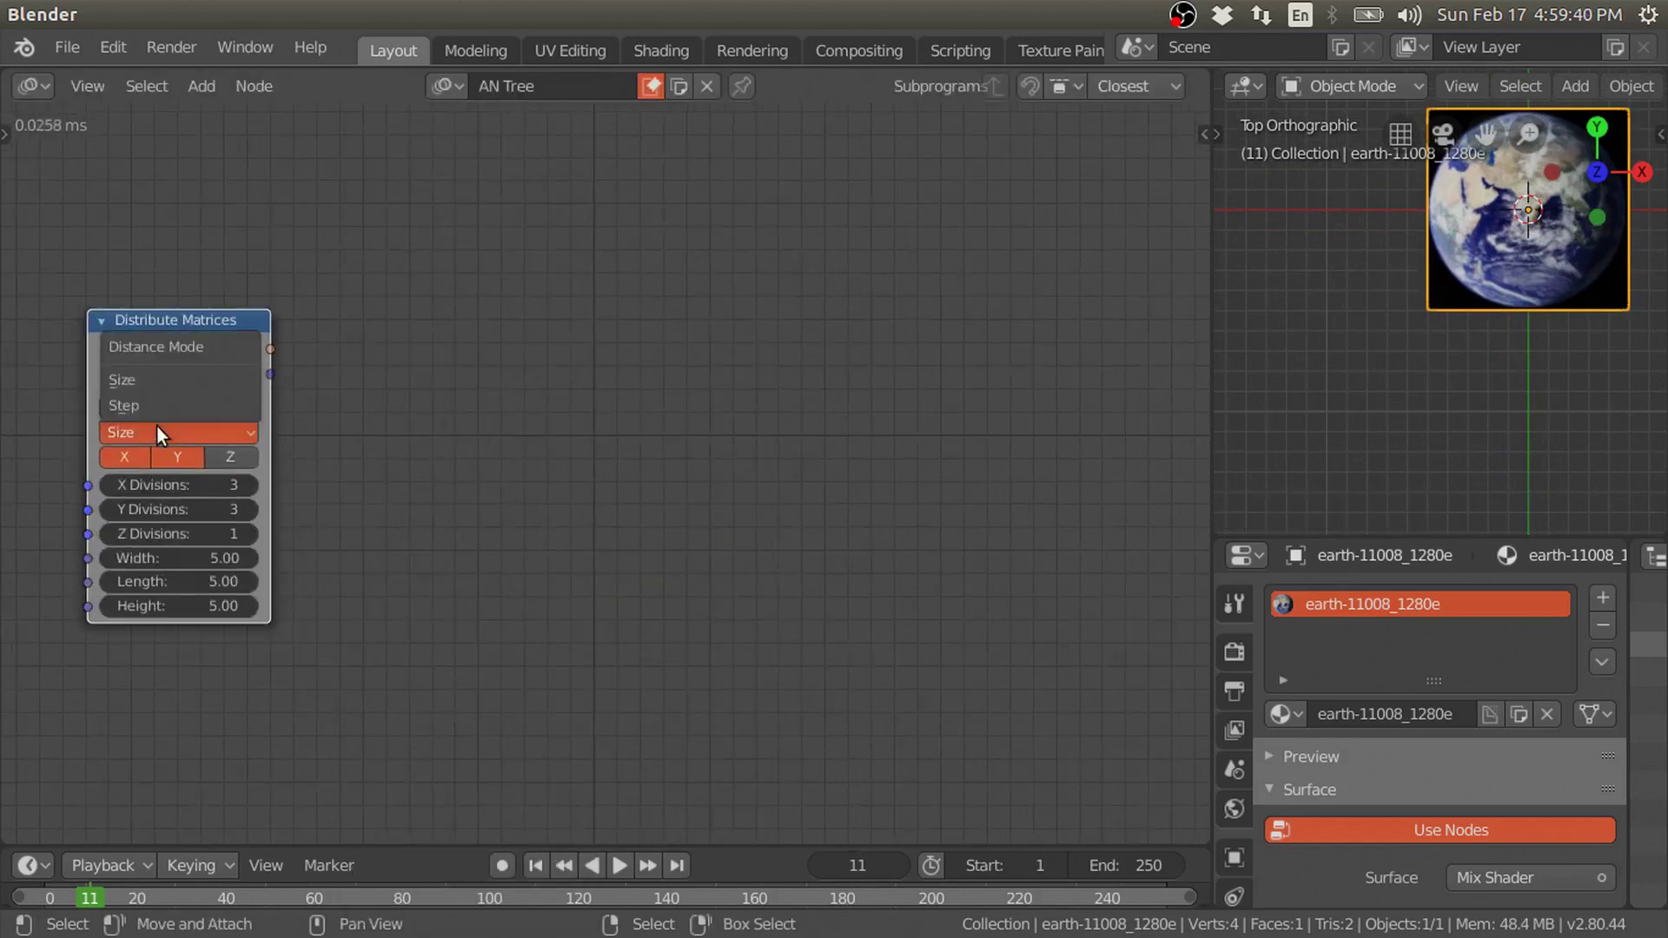
{"action": "left_click_drag", "start_coordinate": [225, 502], "coordinate": [221, 488]}
{"action": "type", "text": "2."}
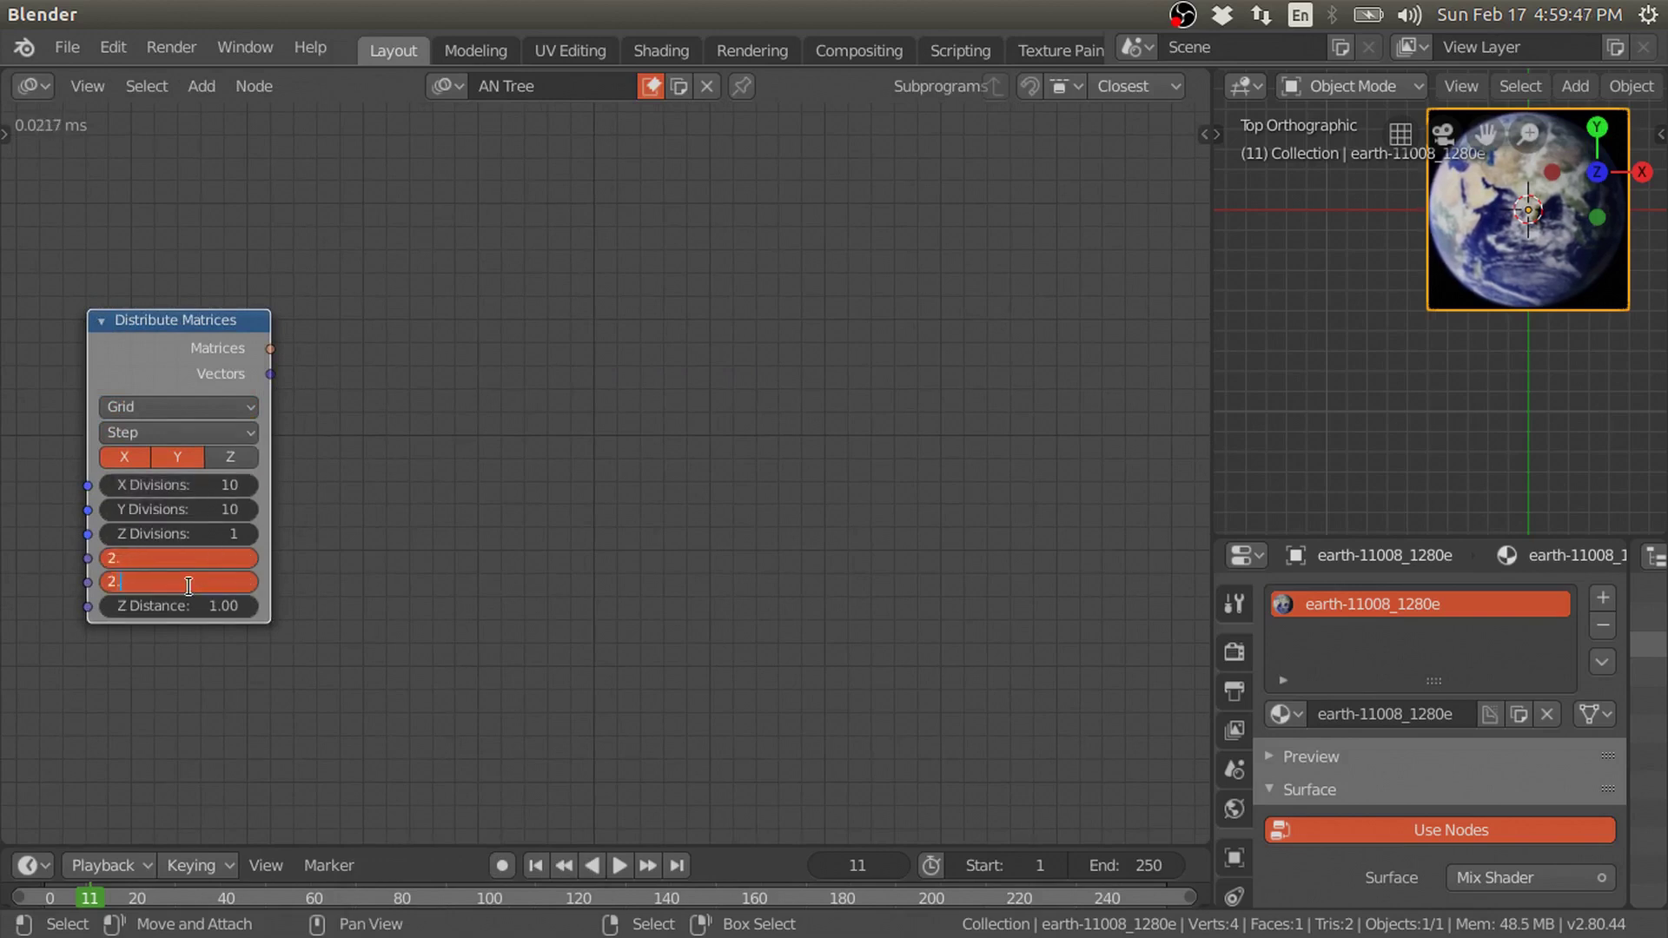
{"action": "key", "text": "Return"}
{"action": "scroll", "coordinate": [188, 585], "scroll_direction": "up", "scroll_amount": 1}
Add an Object Matrix Output node fed by the grid matrices.
{"action": "key", "text": "shift+a"}
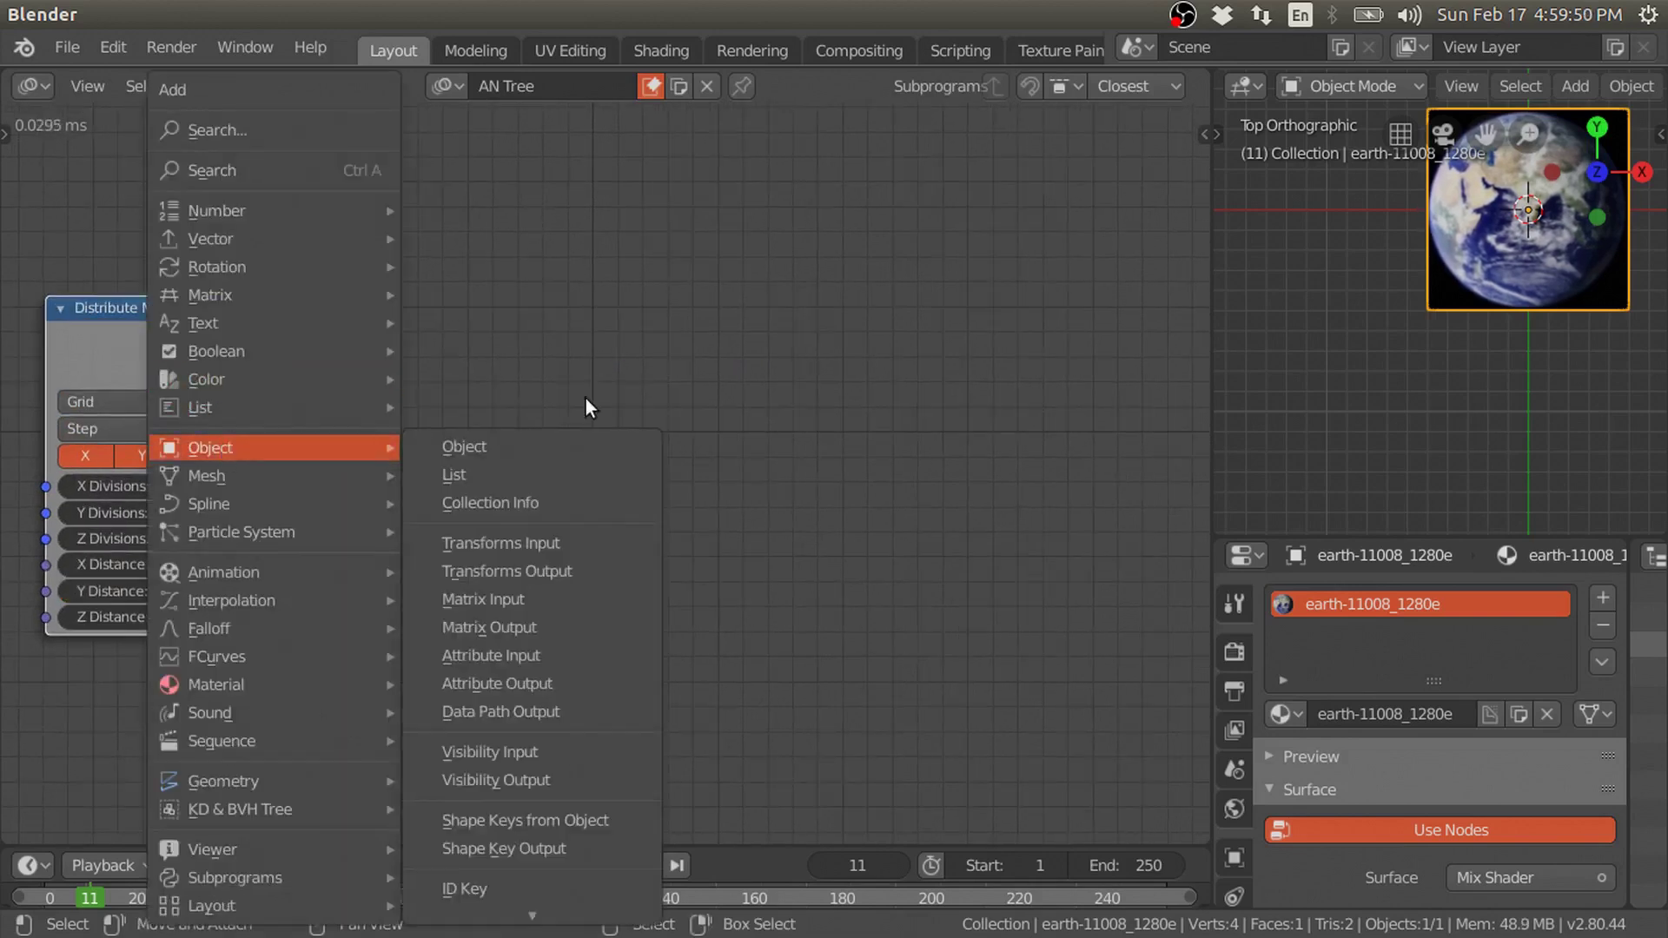
{"action": "left_click", "coordinate": [502, 626]}
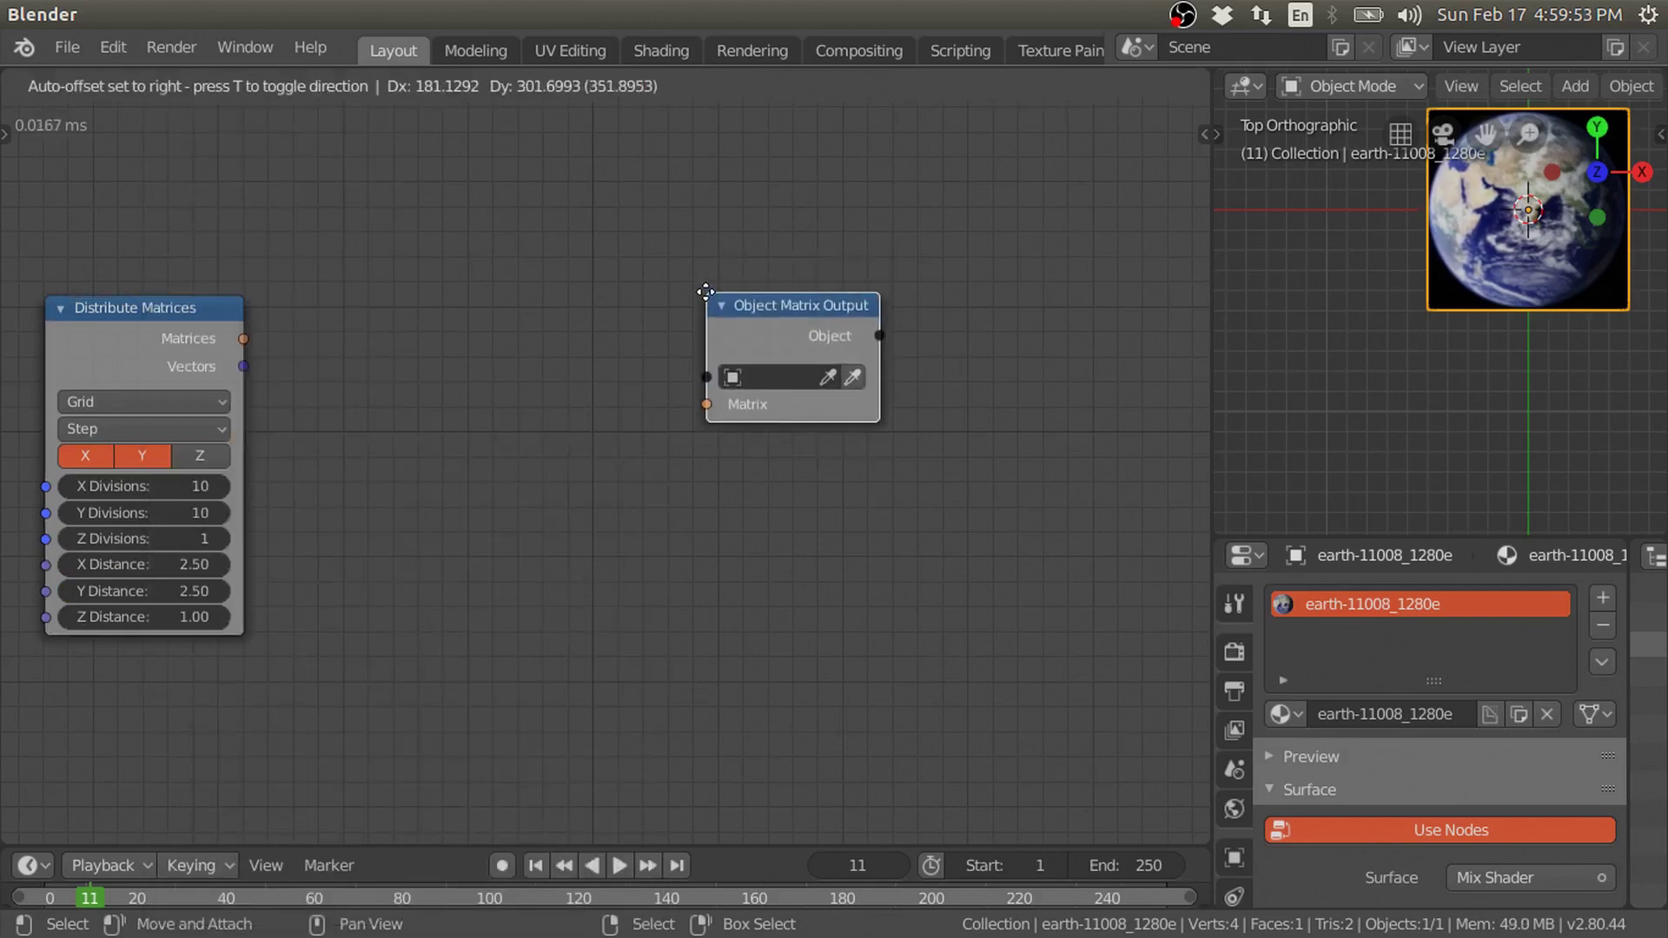
{"action": "left_click", "coordinate": [705, 291]}
{"action": "mouse_move", "coordinate": [243, 338]}
{"action": "left_mouse_down"}
{"action": "mouse_move", "coordinate": [706, 404]}
{"action": "mouse_move", "coordinate": [840, 385]}
{"action": "left_mouse_up"}
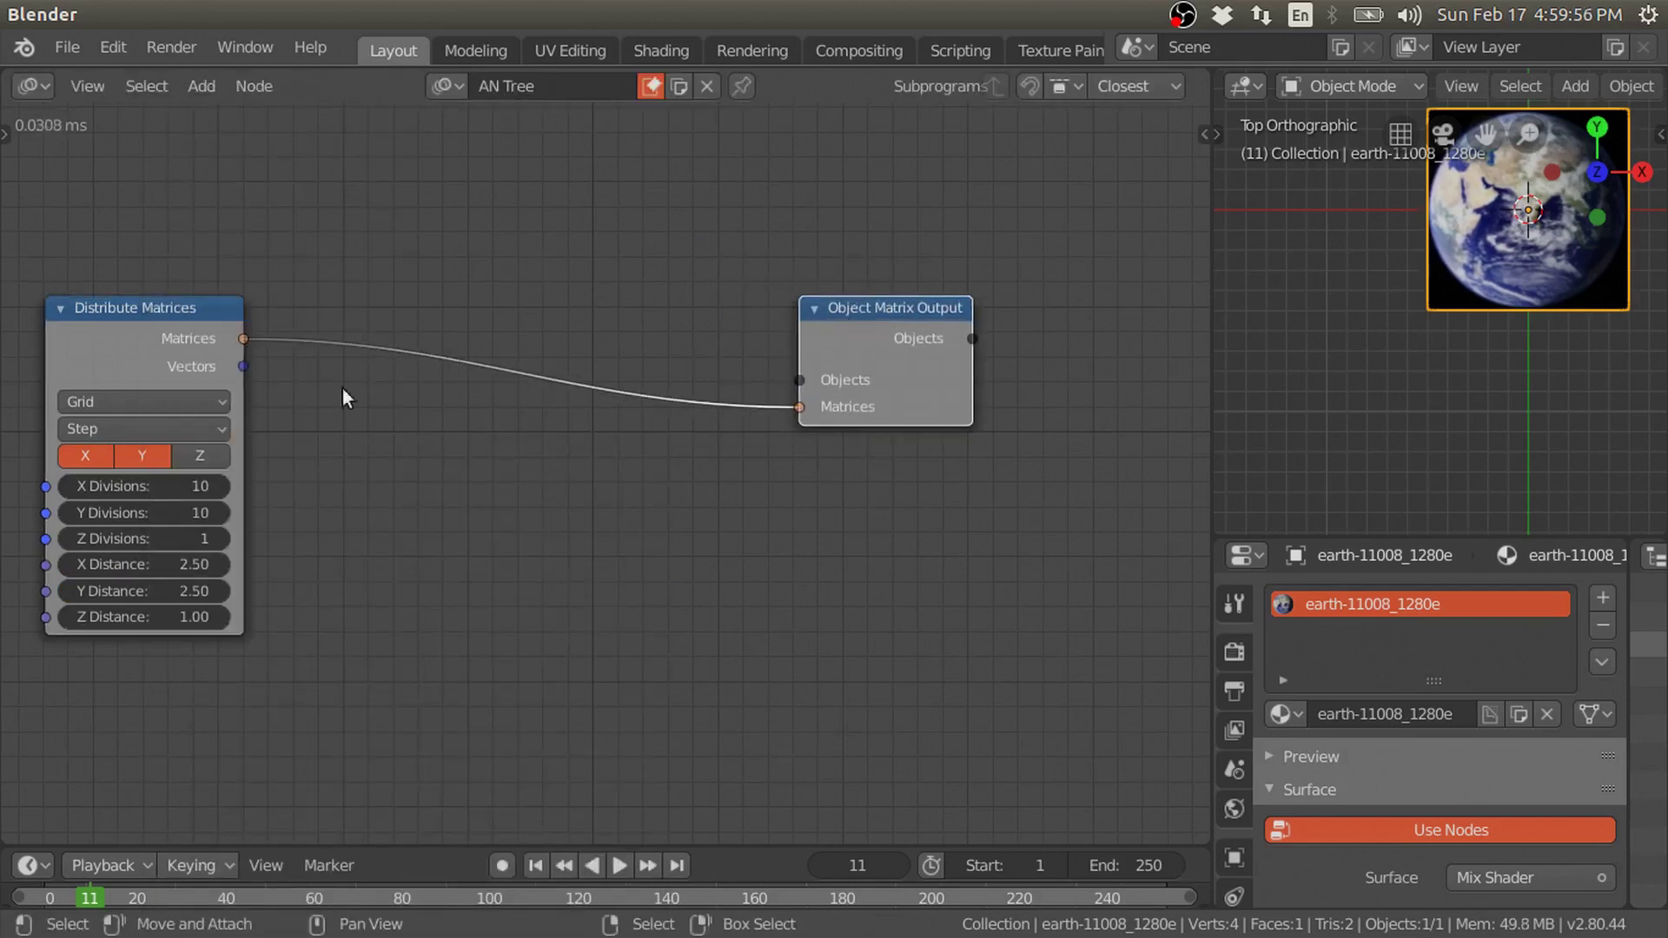
Add an Object Instancer fed by Get Length, with Deep Copy on and the earth plane as source.
{"action": "key", "text": "shift+a"}
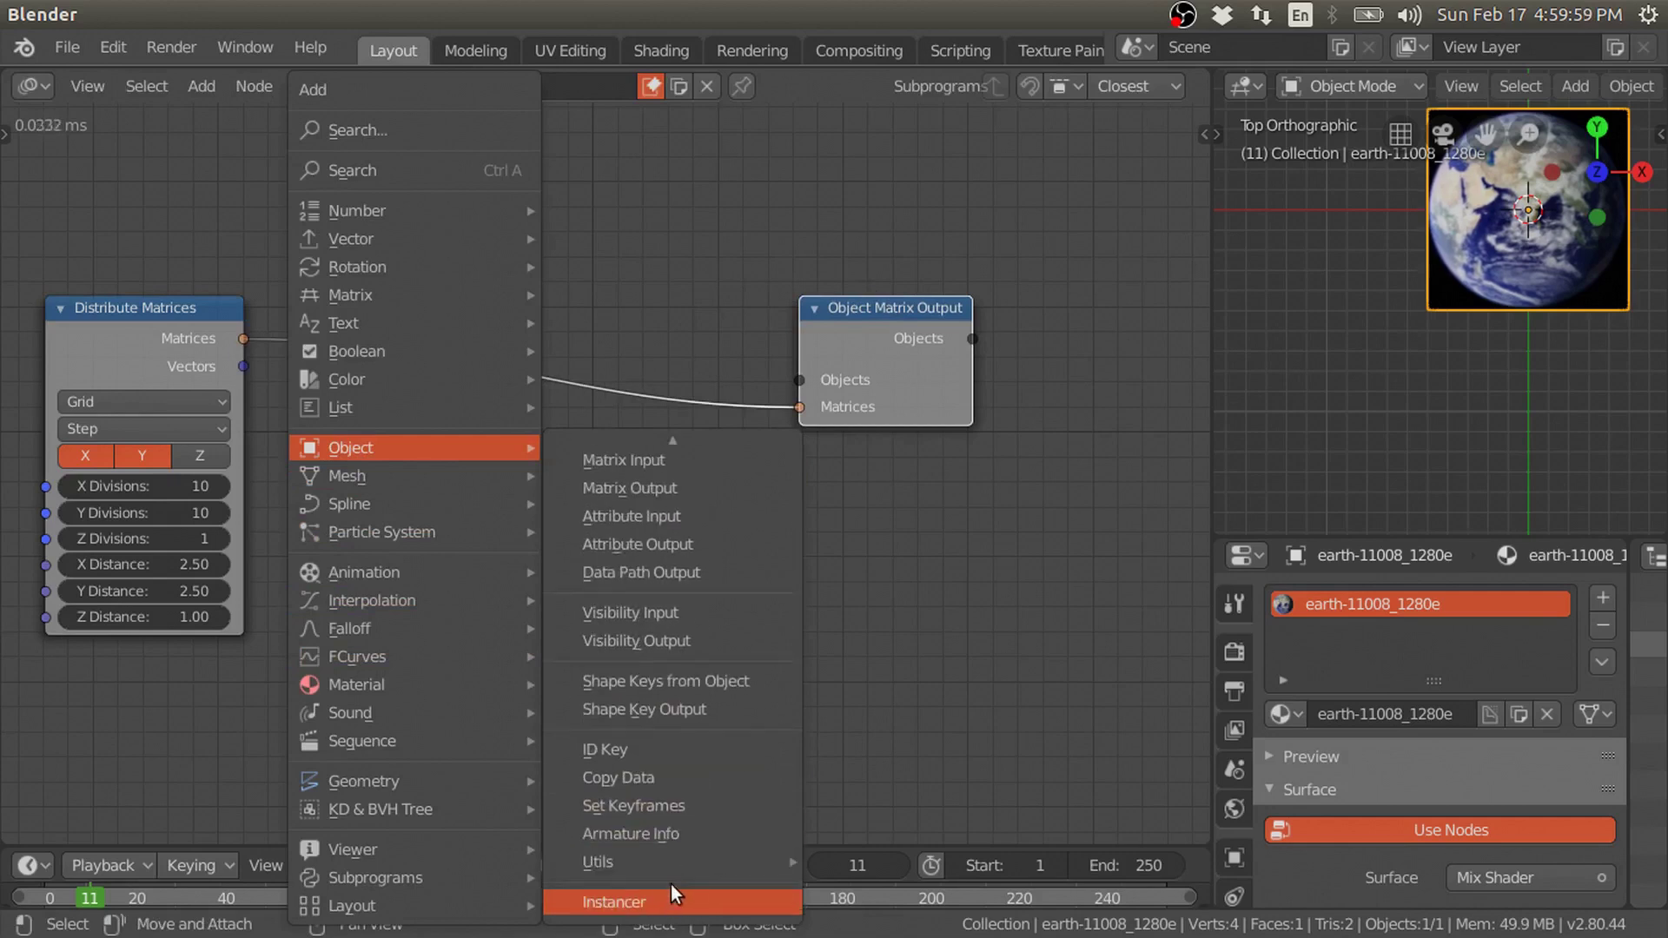
{"action": "left_click", "coordinate": [670, 888]}
{"action": "left_click", "coordinate": [323, 385]}
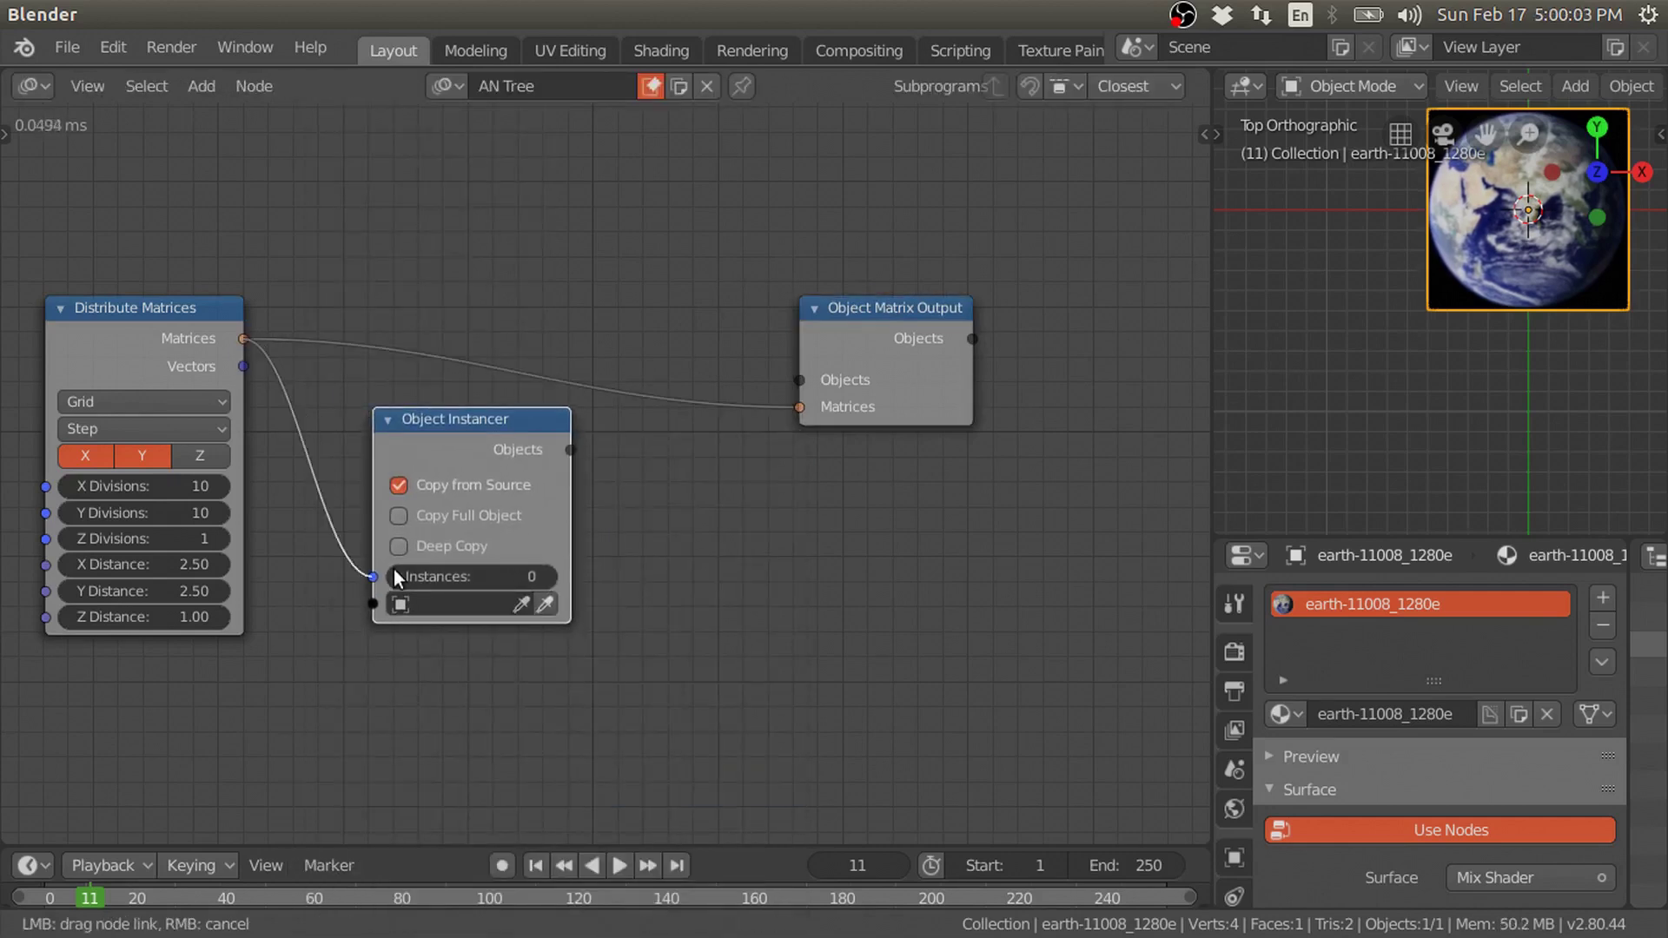
{"action": "left_click_drag", "start_coordinate": [395, 578], "coordinate": [374, 577]}
{"action": "left_click_drag", "start_coordinate": [400, 342], "coordinate": [439, 323]}
{"action": "left_click_drag", "start_coordinate": [420, 434], "coordinate": [408, 397]}
{"action": "left_click", "coordinate": [382, 506]}
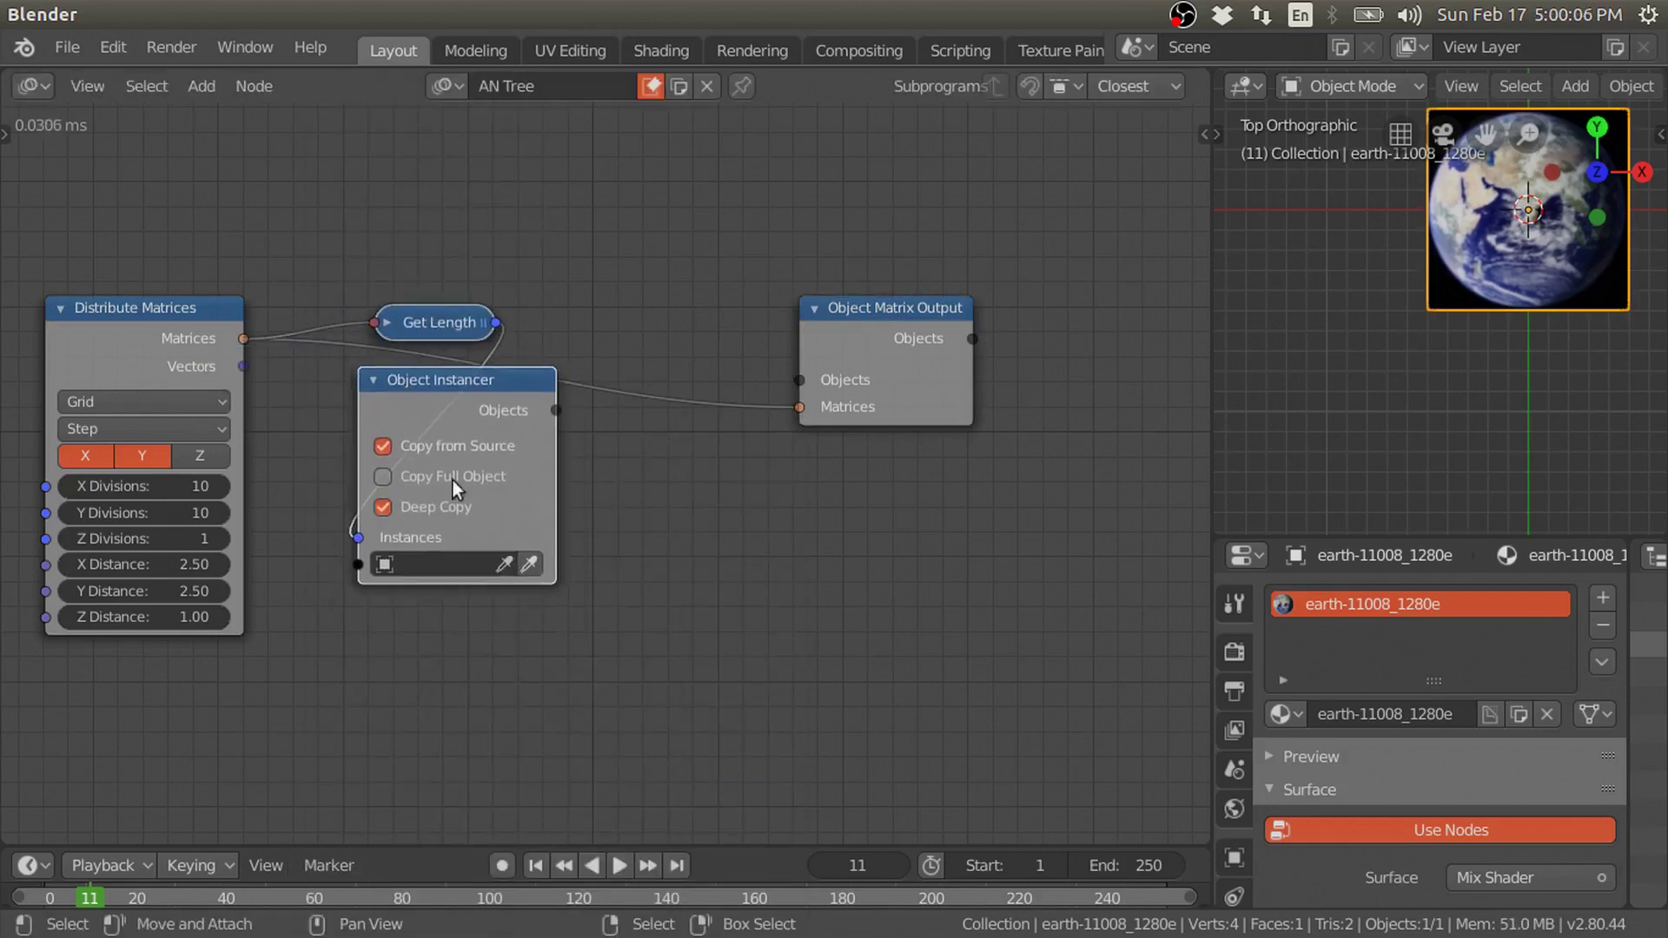
{"action": "key", "text": "Return"}
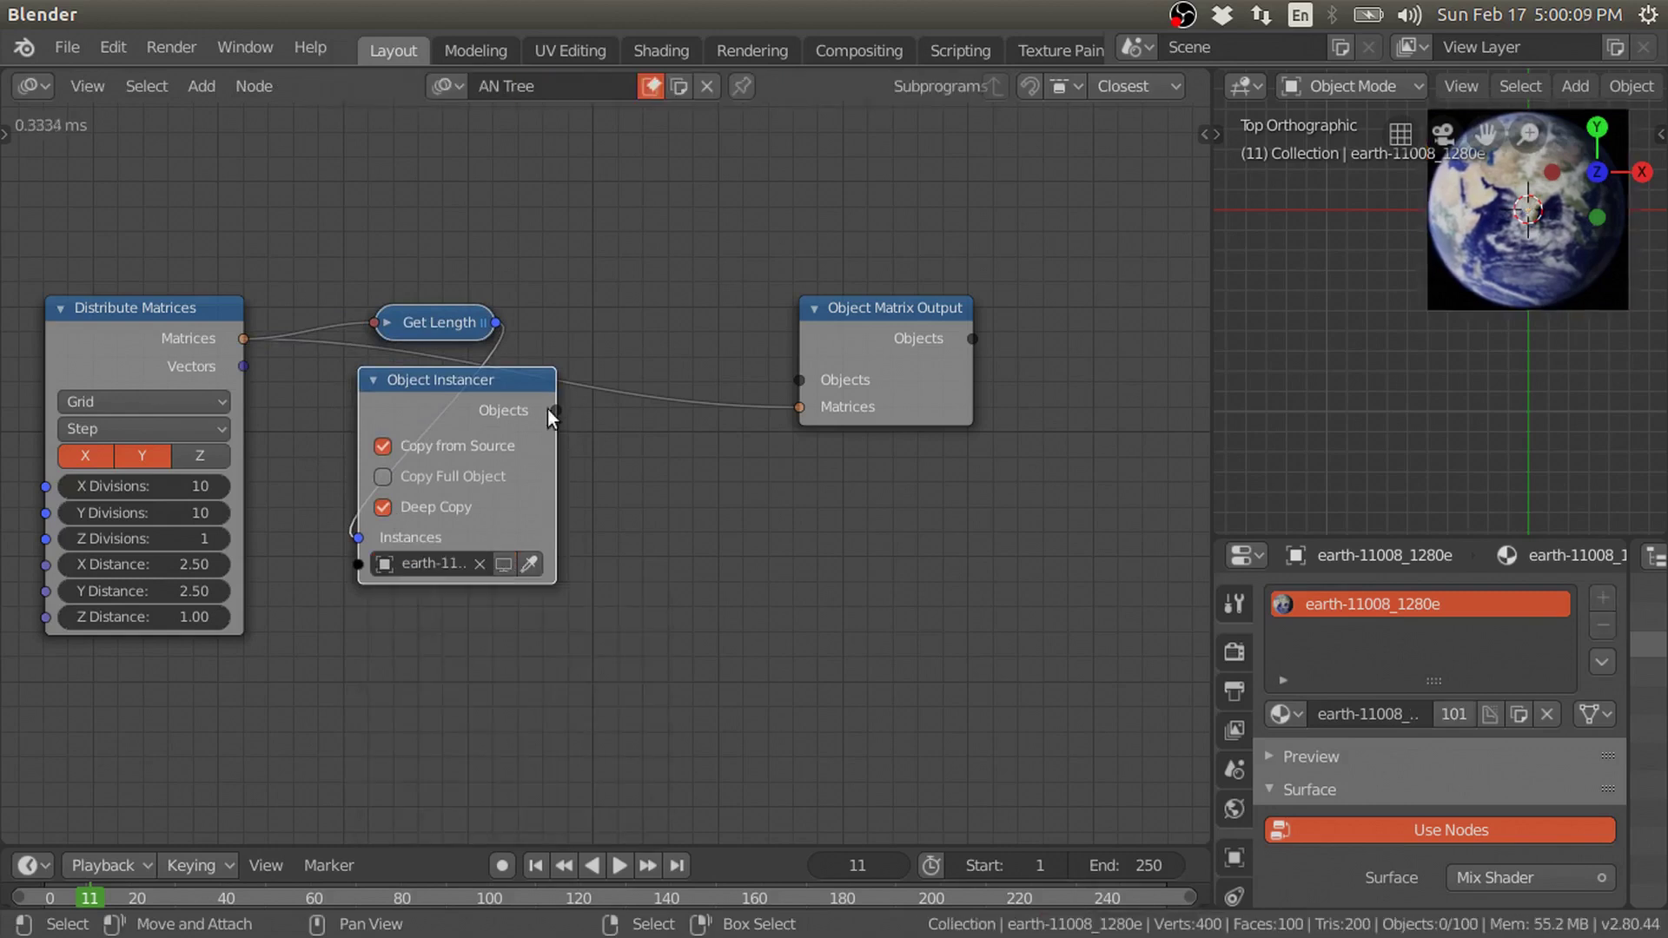
Link the instanced objects into the Object Matrix Output's Objects input.
{"action": "left_click_drag", "start_coordinate": [554, 410], "coordinate": [799, 380]}
{"action": "scroll", "coordinate": [1372, 422], "scroll_direction": "down", "scroll_amount": 3}
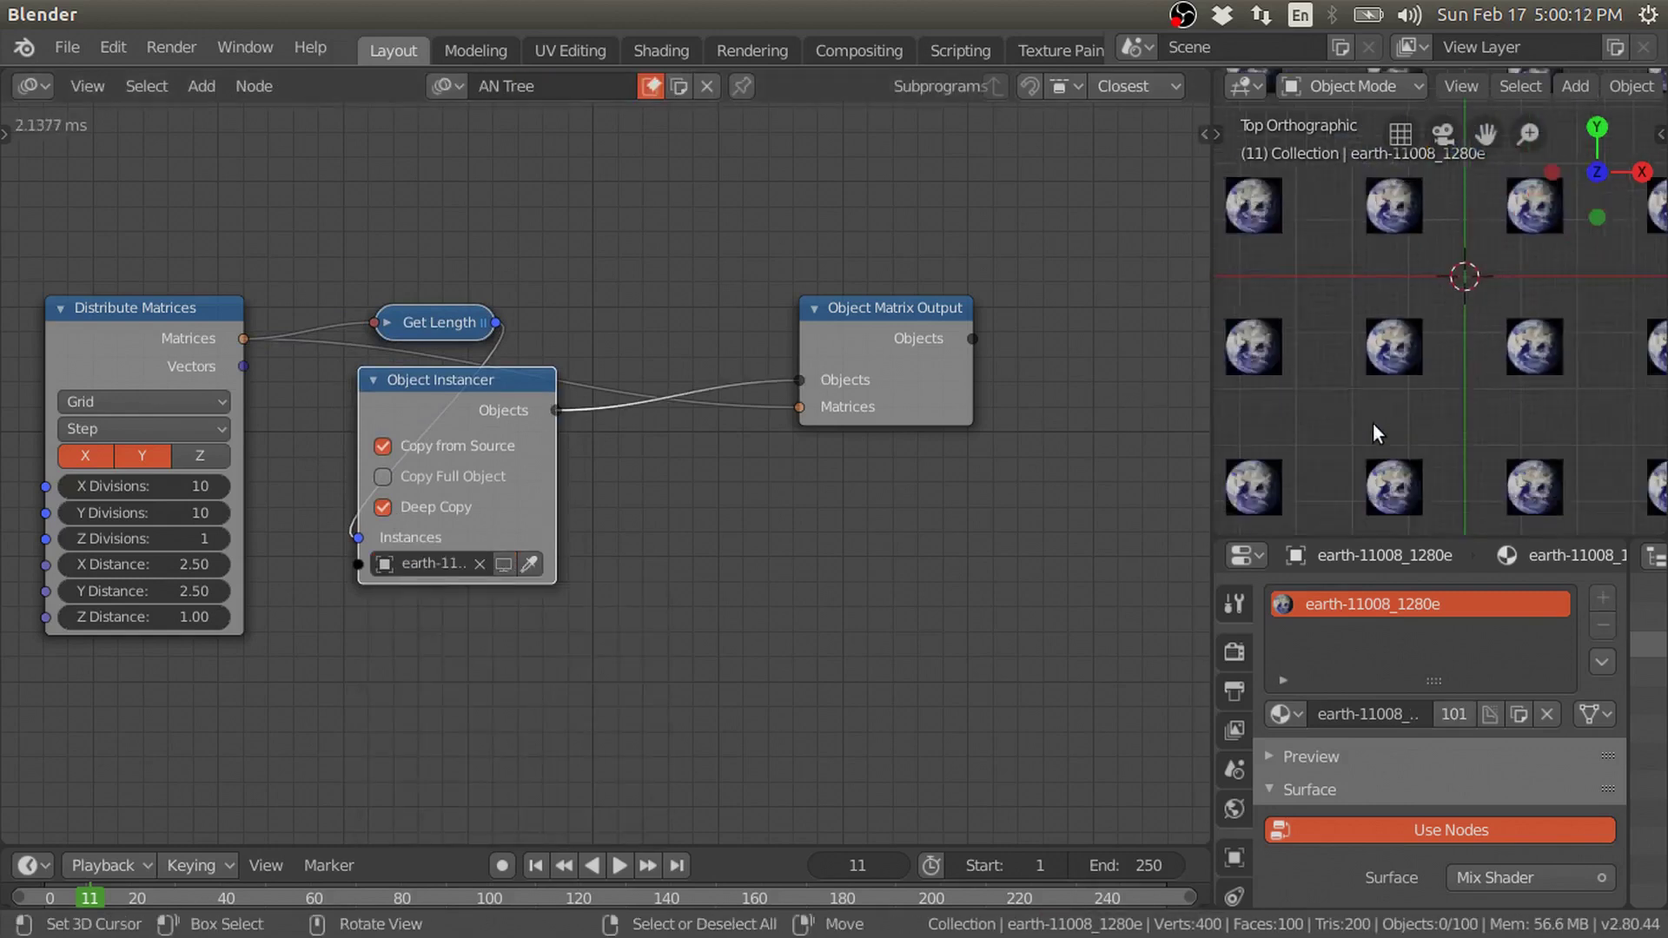
{"action": "scroll", "coordinate": [1351, 403], "scroll_direction": "down", "scroll_amount": 2}
{"action": "scroll", "coordinate": [1352, 403], "scroll_direction": "up", "scroll_amount": 6}
Set the grid's X and Y distance to 1.05.
{"action": "left_click_drag", "start_coordinate": [139, 591], "coordinate": [95, 564]}
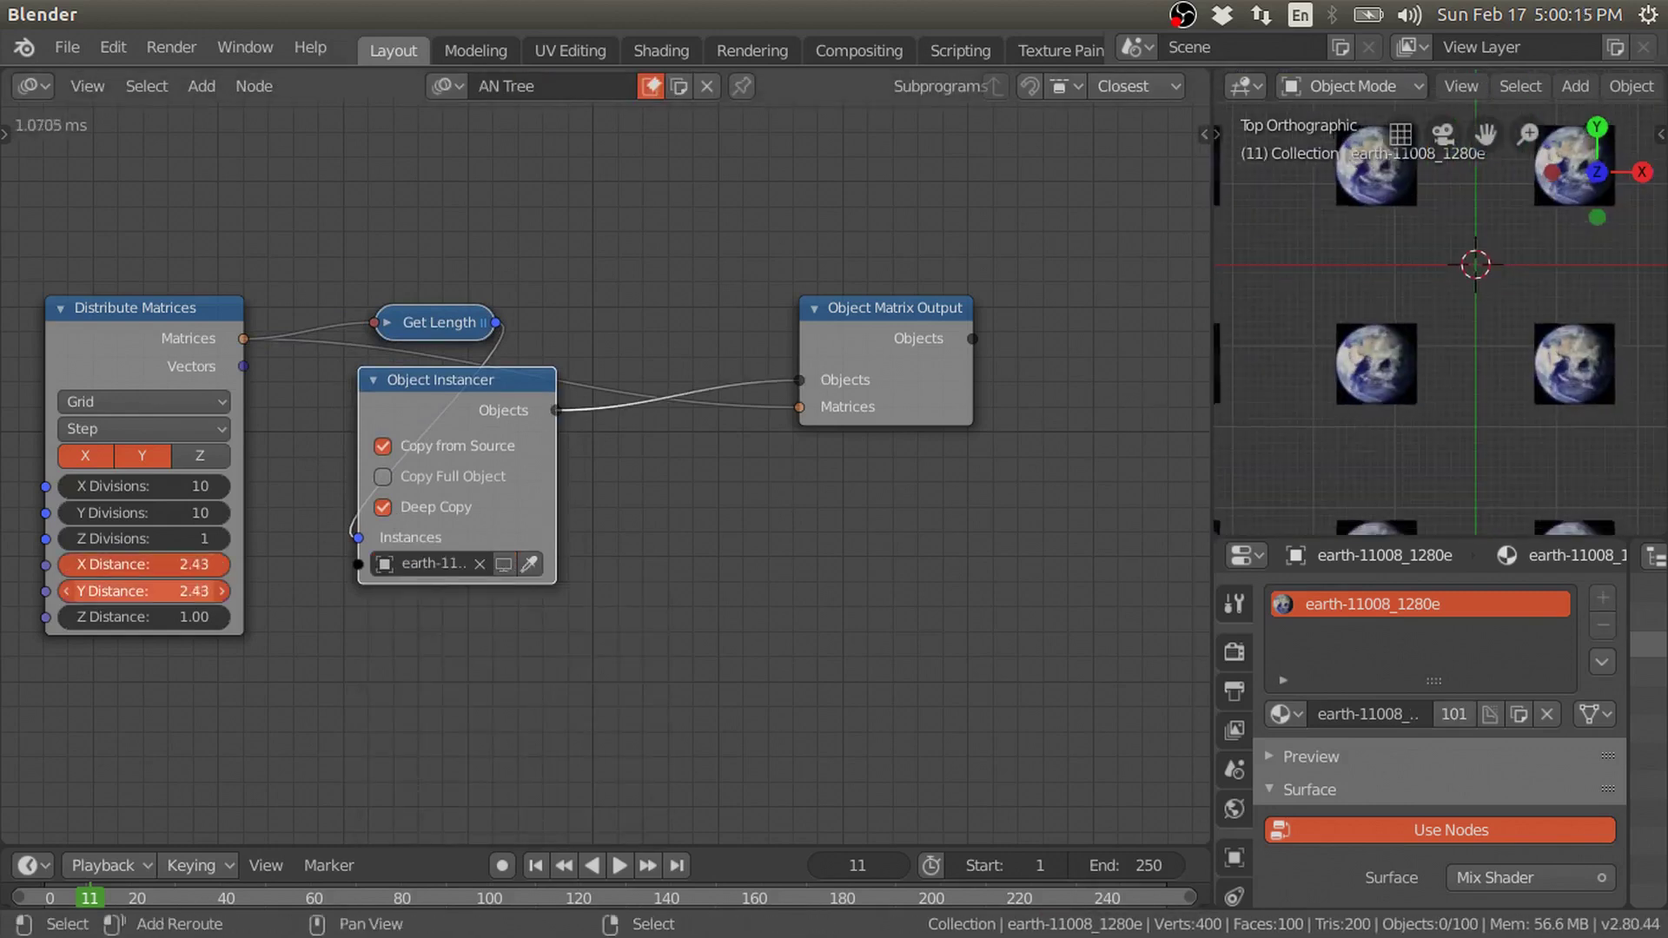
{"action": "left_click", "coordinate": [170, 591]}
{"action": "type", "text": "1.066"}
{"action": "key", "text": "Return"}
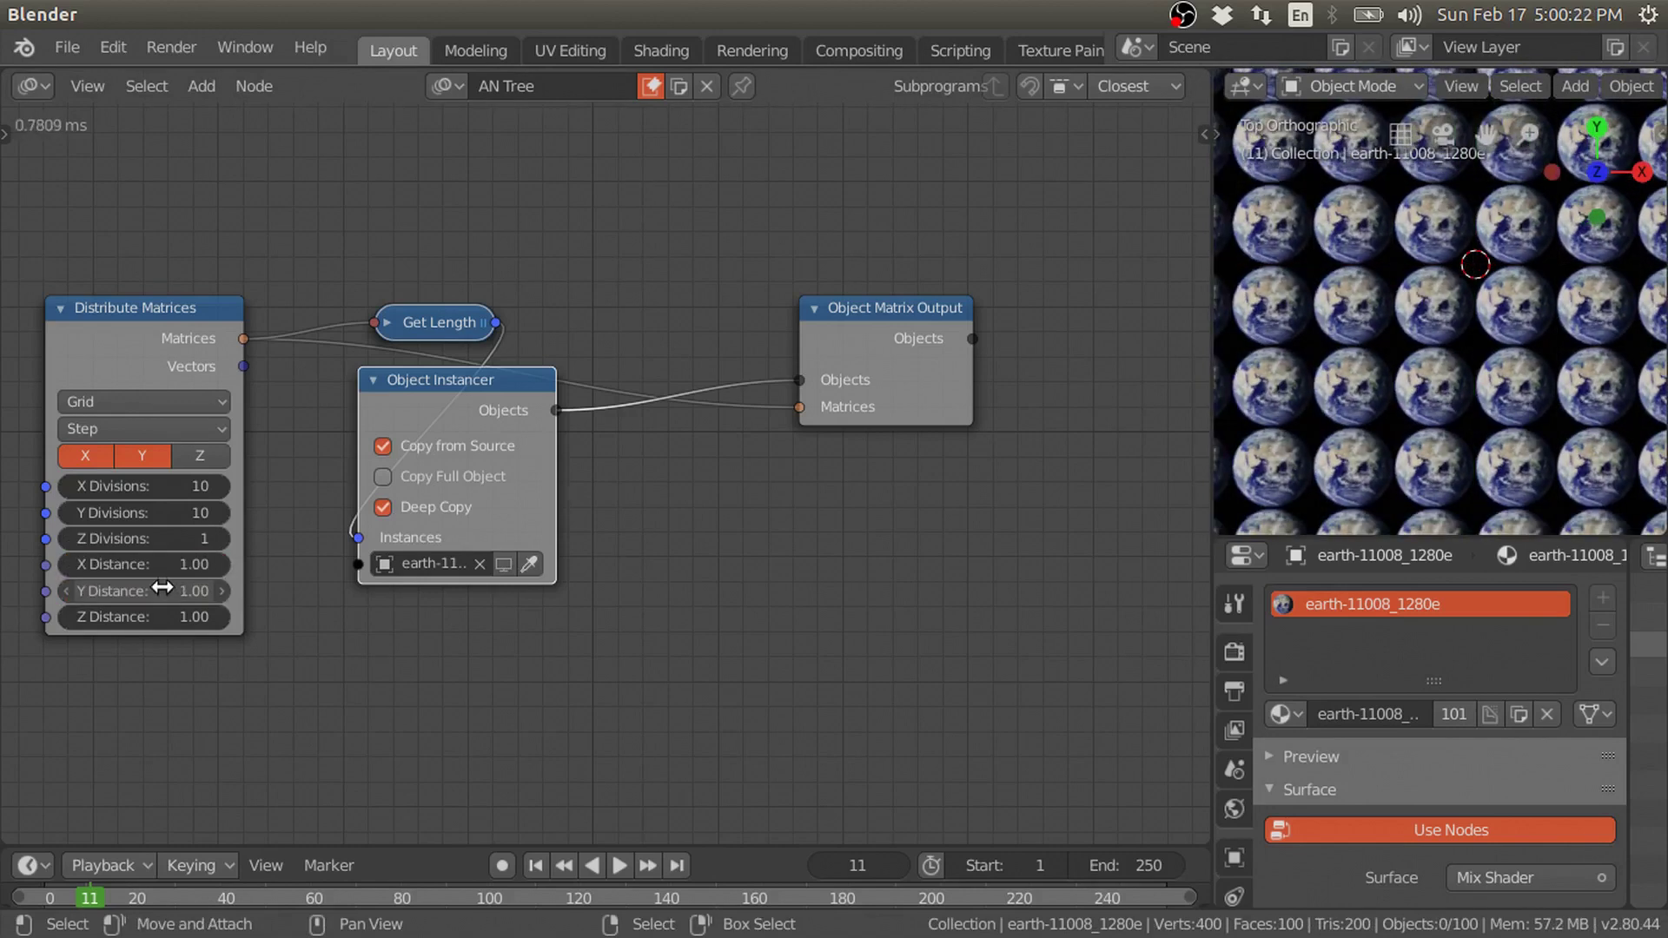
{"action": "left_click_drag", "start_coordinate": [163, 588], "coordinate": [159, 587]}
{"action": "type", "text": "1.05"}
{"action": "key", "text": "Return"}
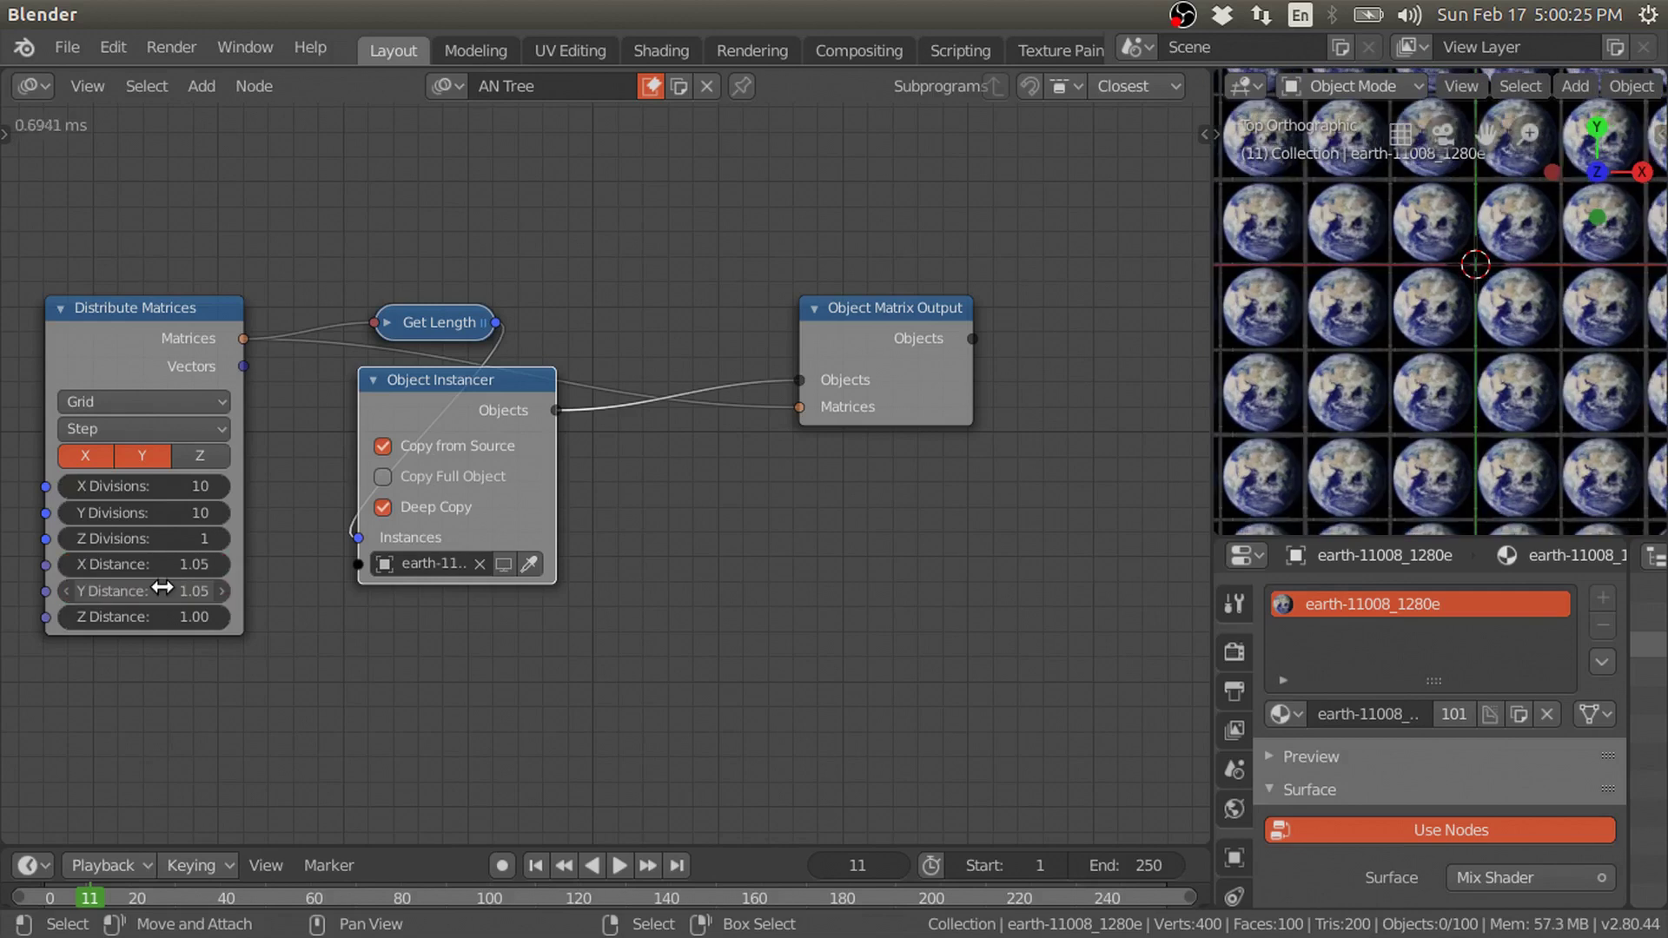
Move the Object Matrix Output node left and frame all nodes.
{"action": "key", "text": "t"}
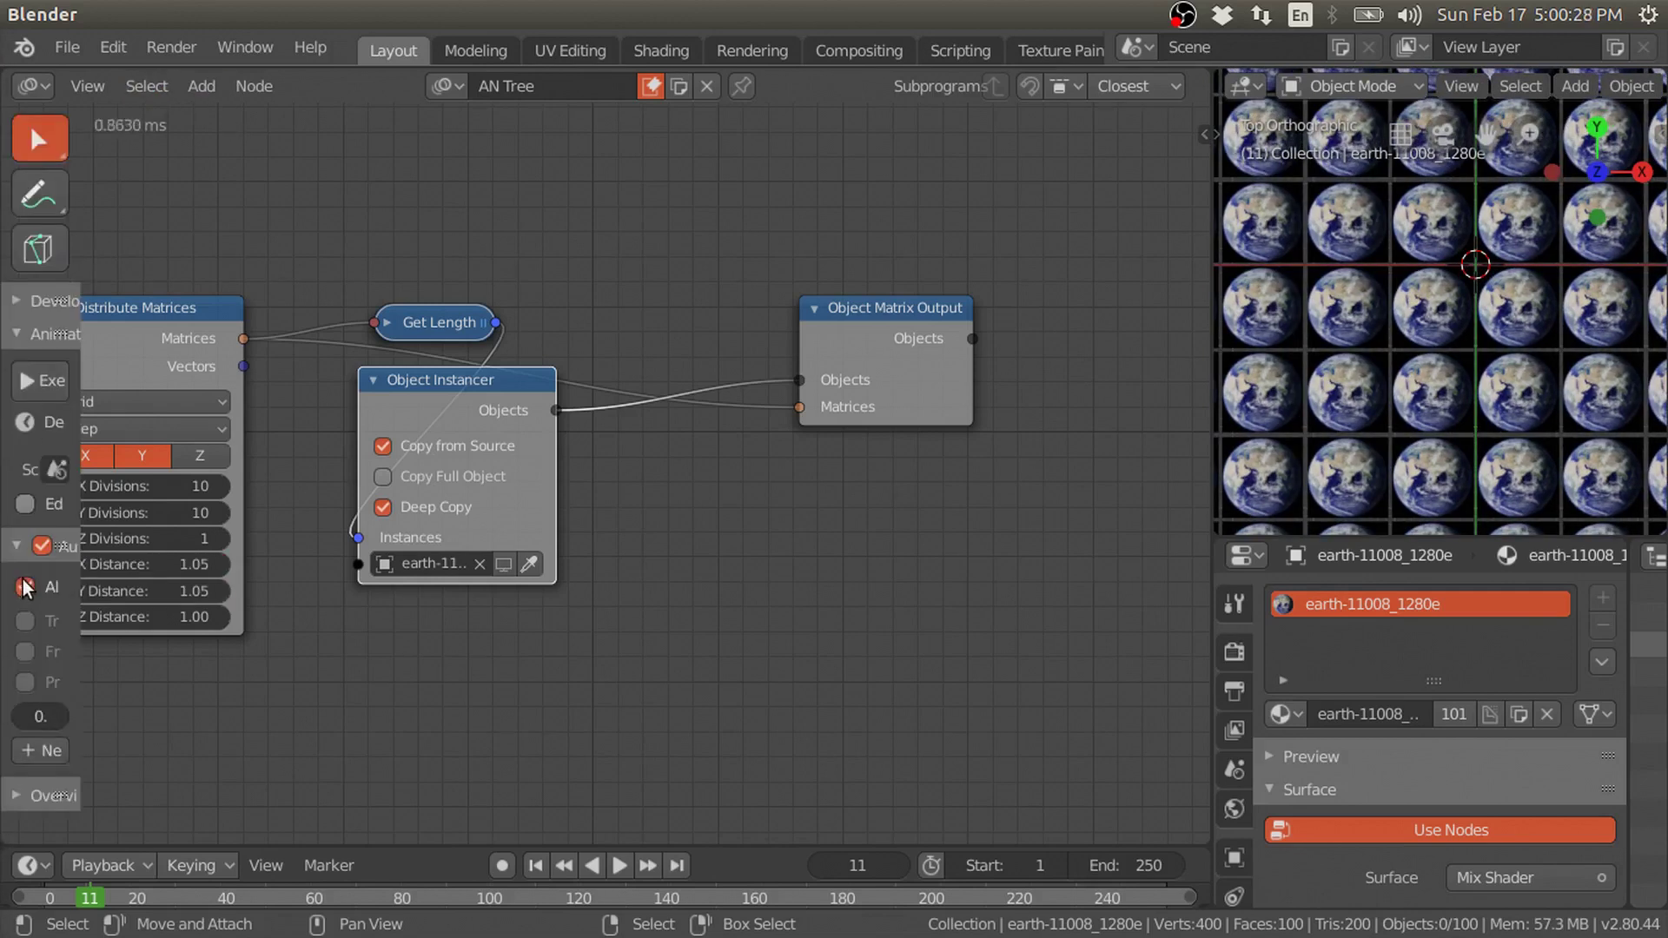
{"action": "key", "text": "t"}
{"action": "middle_click_drag", "start_coordinate": [625, 535], "coordinate": [803, 426]}
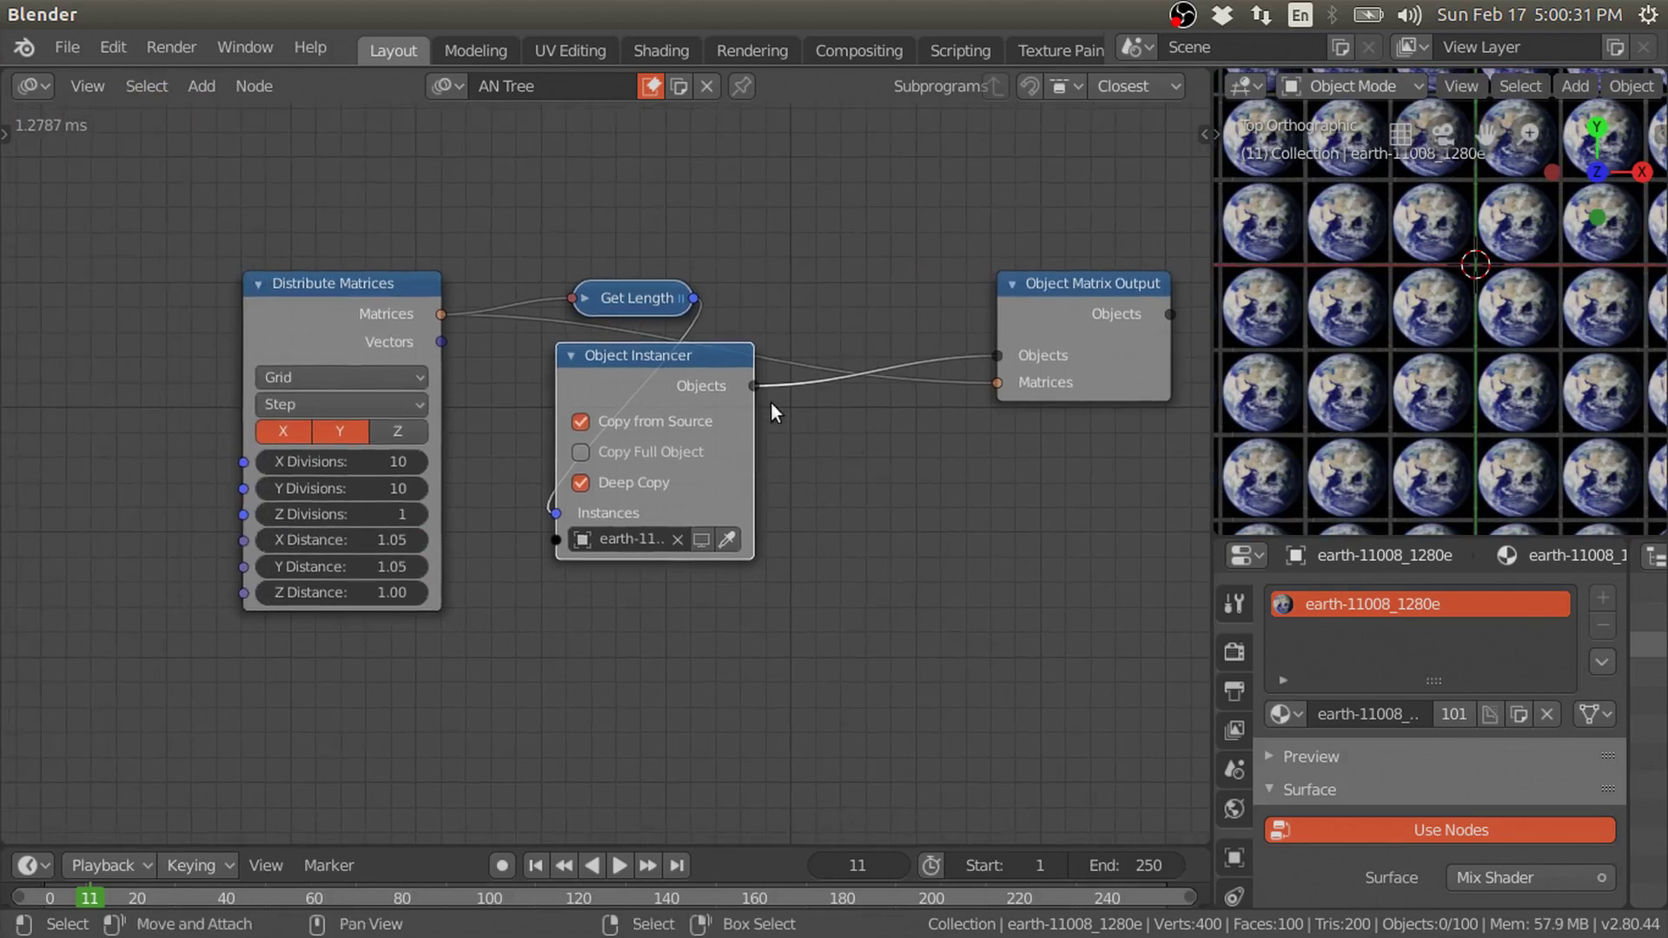
{"action": "left_click_drag", "start_coordinate": [1129, 304], "coordinate": [938, 312]}
{"action": "key", "text": "Home"}
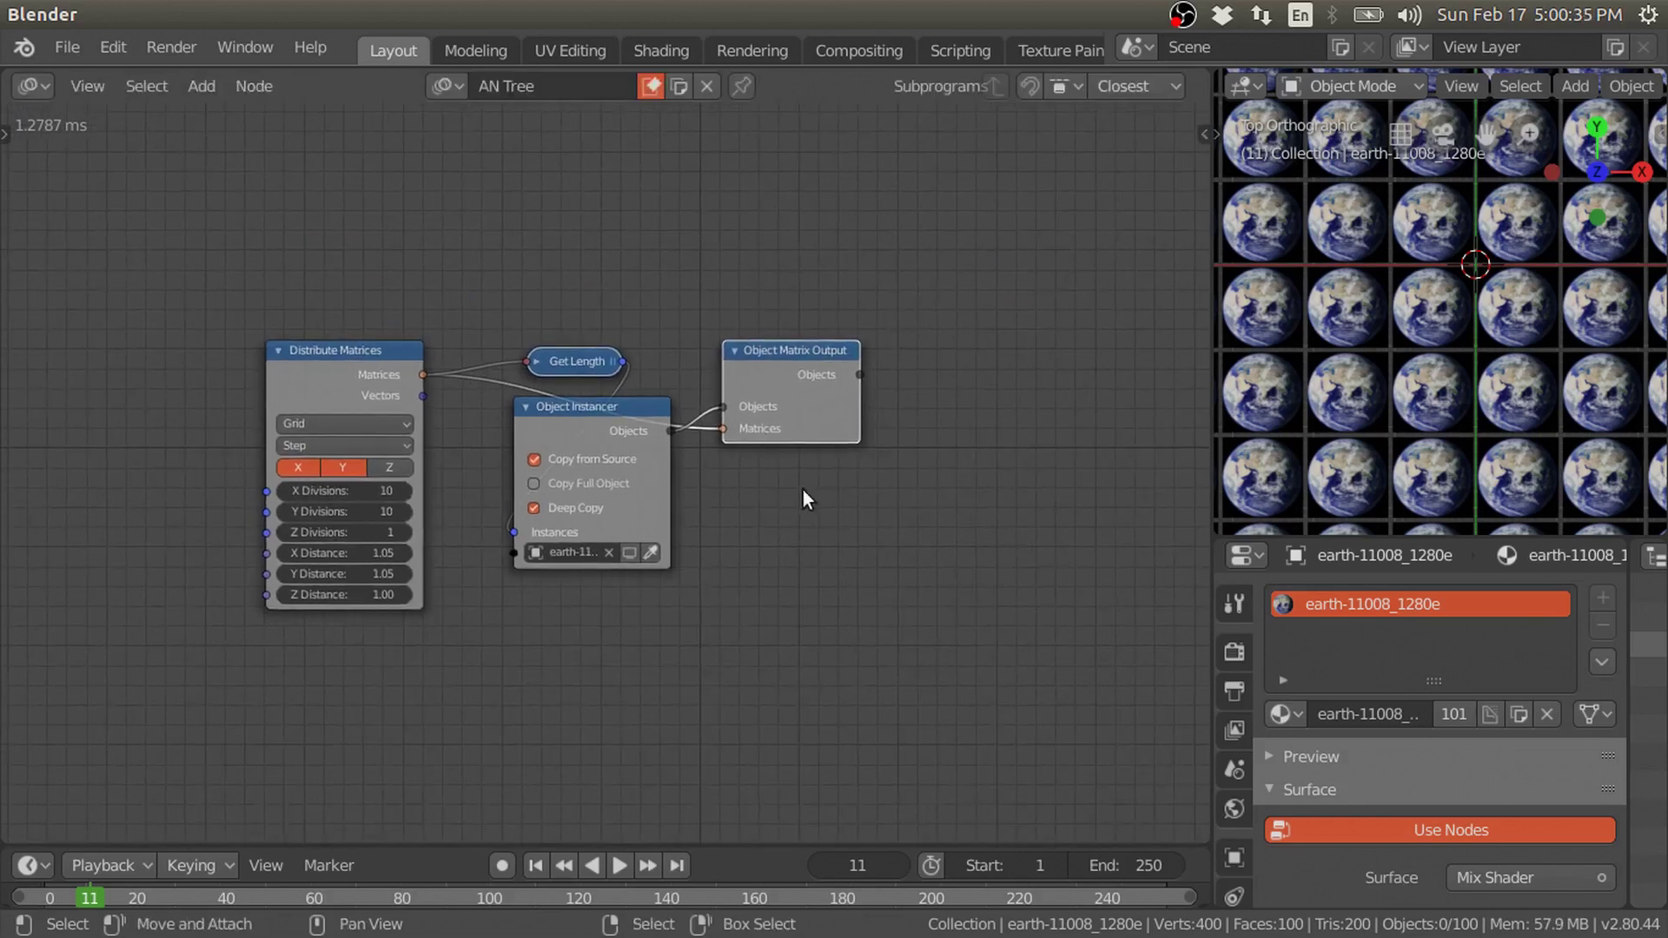
{"action": "scroll", "coordinate": [1349, 362], "scroll_direction": "down", "scroll_amount": 2}
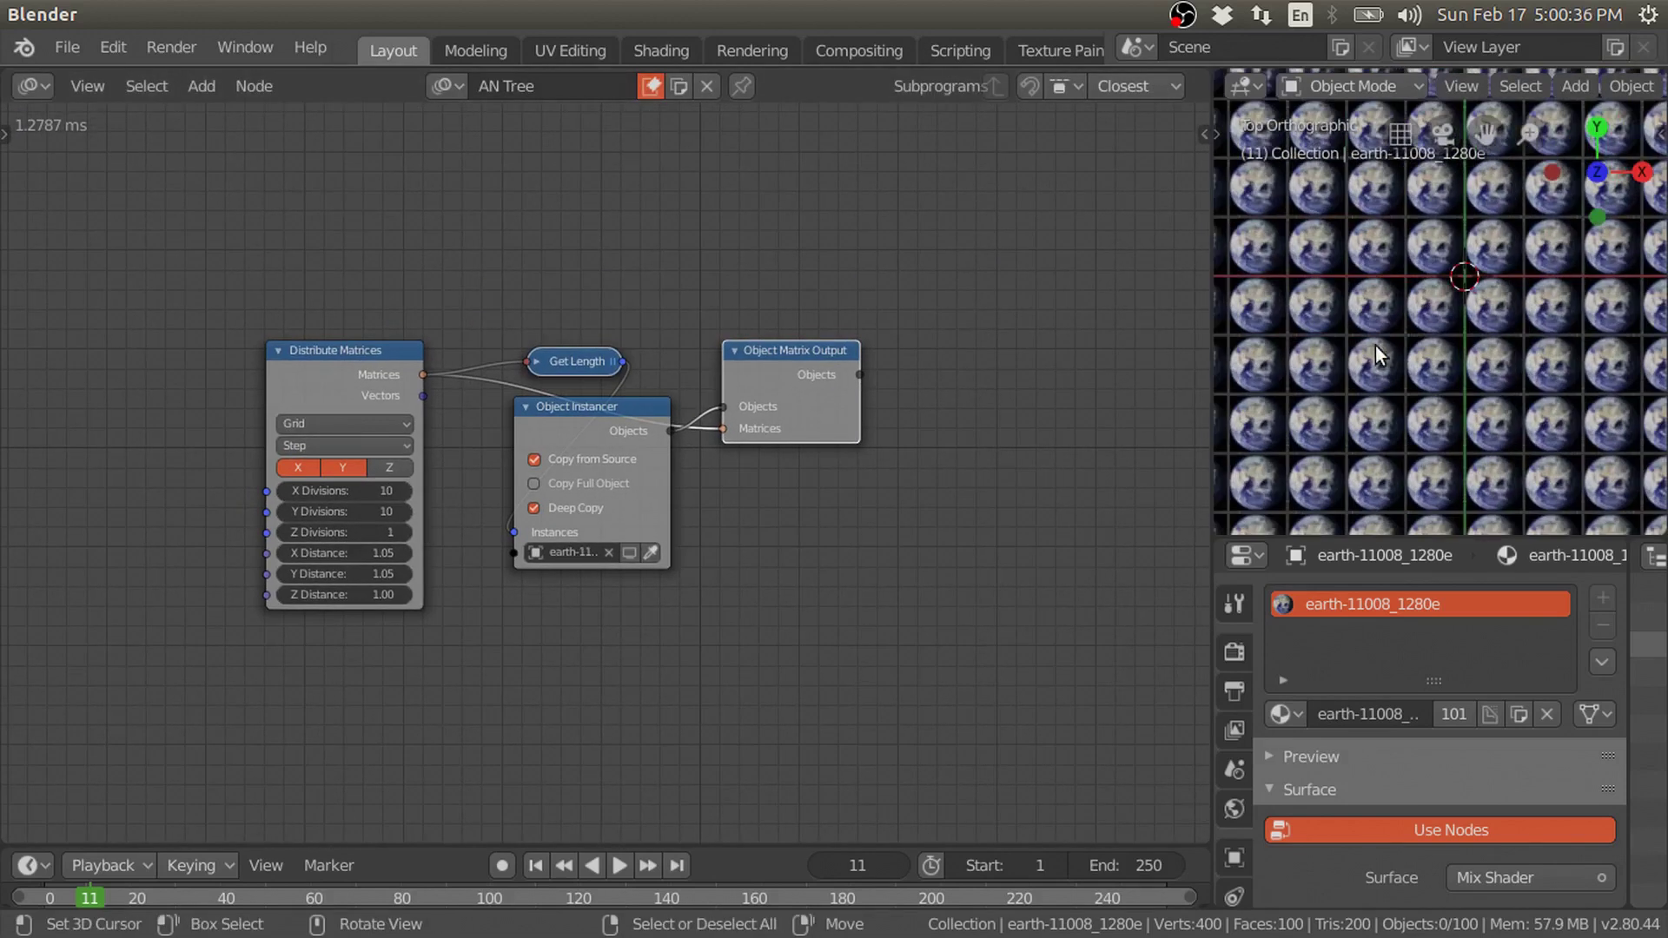
In the Shading workspace, cut the Alpha link and set the Mix Shader factor to 1.
{"action": "left_click", "coordinate": [650, 50]}
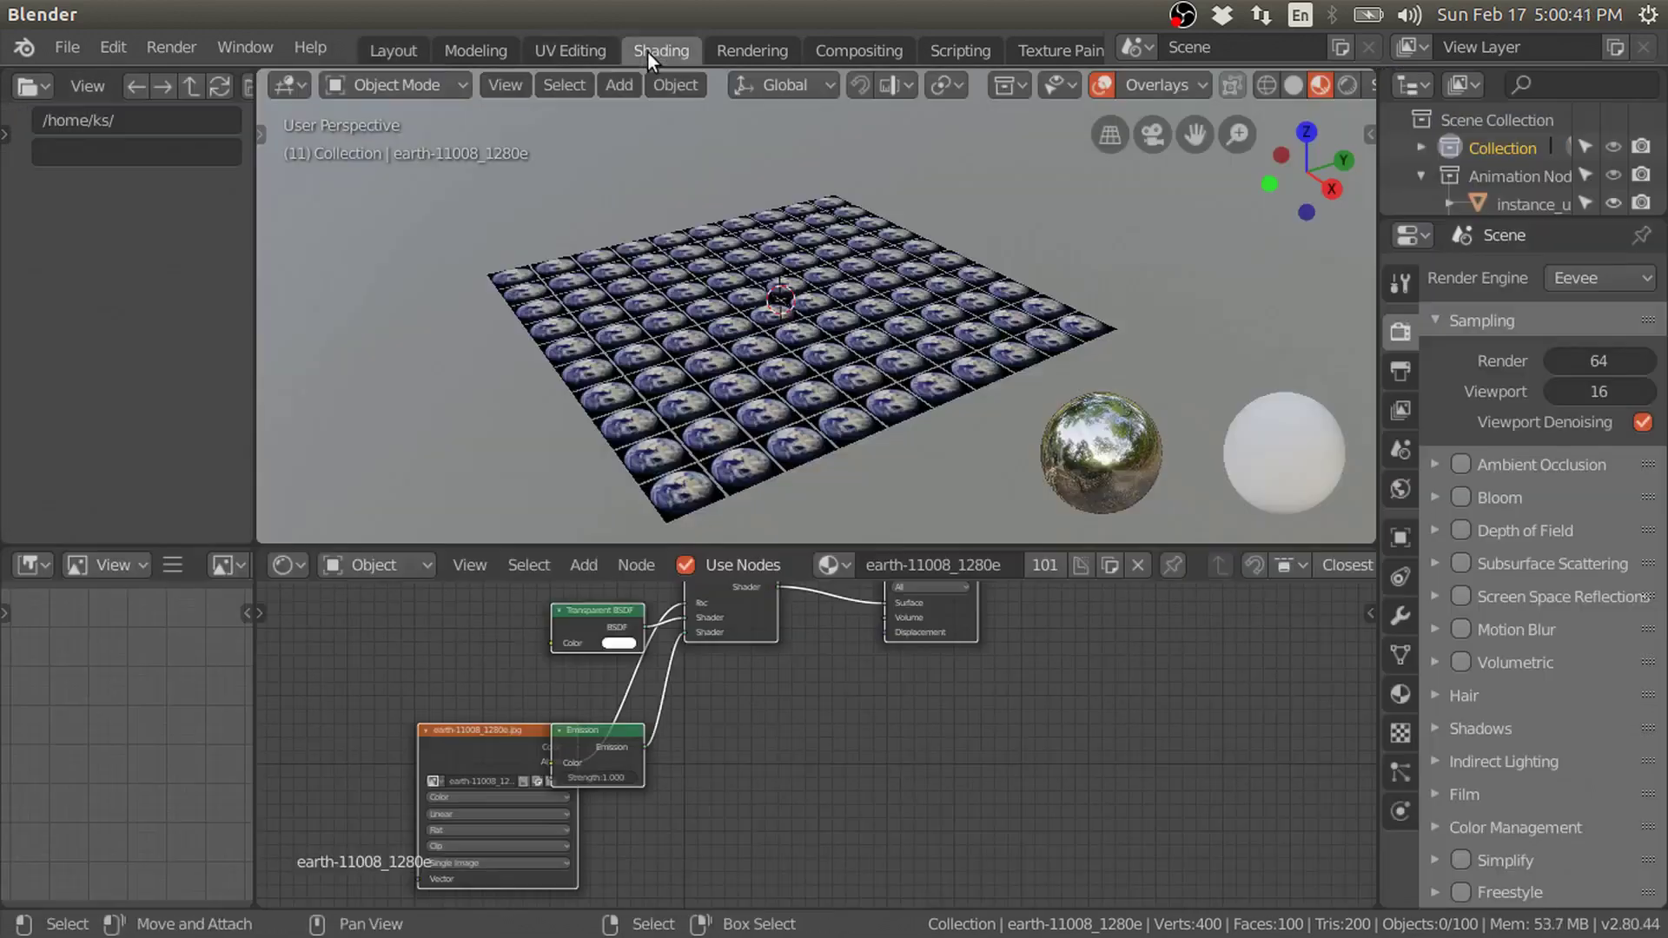
{"action": "left_click_drag", "start_coordinate": [497, 740], "coordinate": [425, 600]}
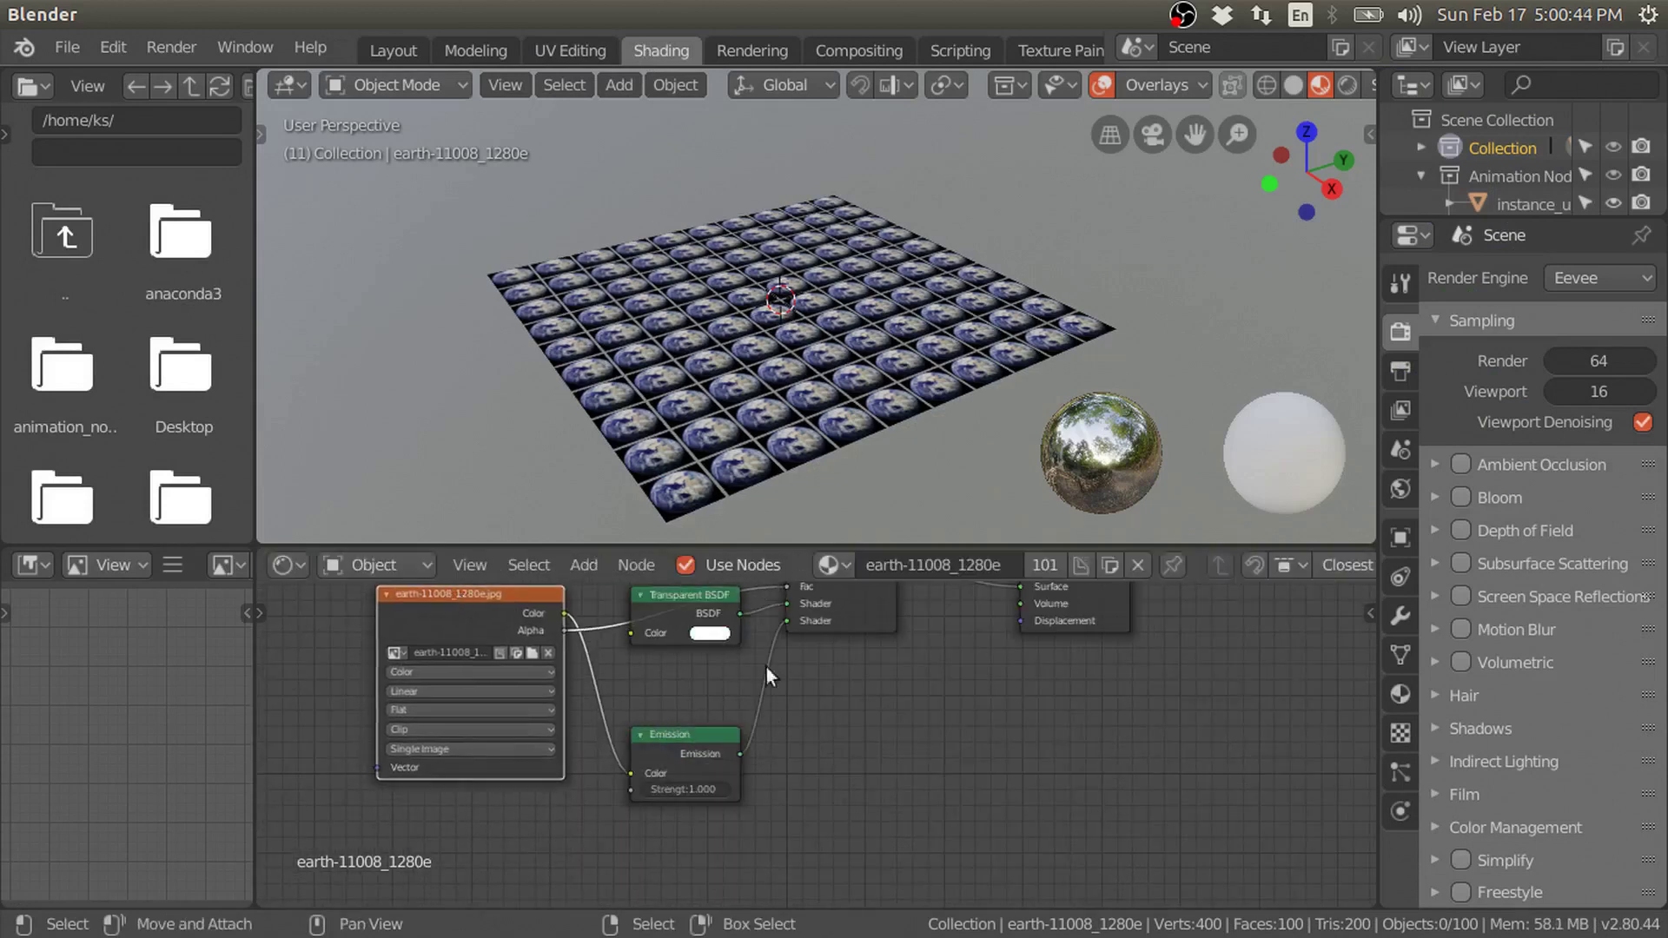
{"action": "middle_click_drag", "start_coordinate": [434, 739], "coordinate": [702, 793]}
{"action": "left_click_drag", "start_coordinate": [730, 643], "coordinate": [542, 616]}
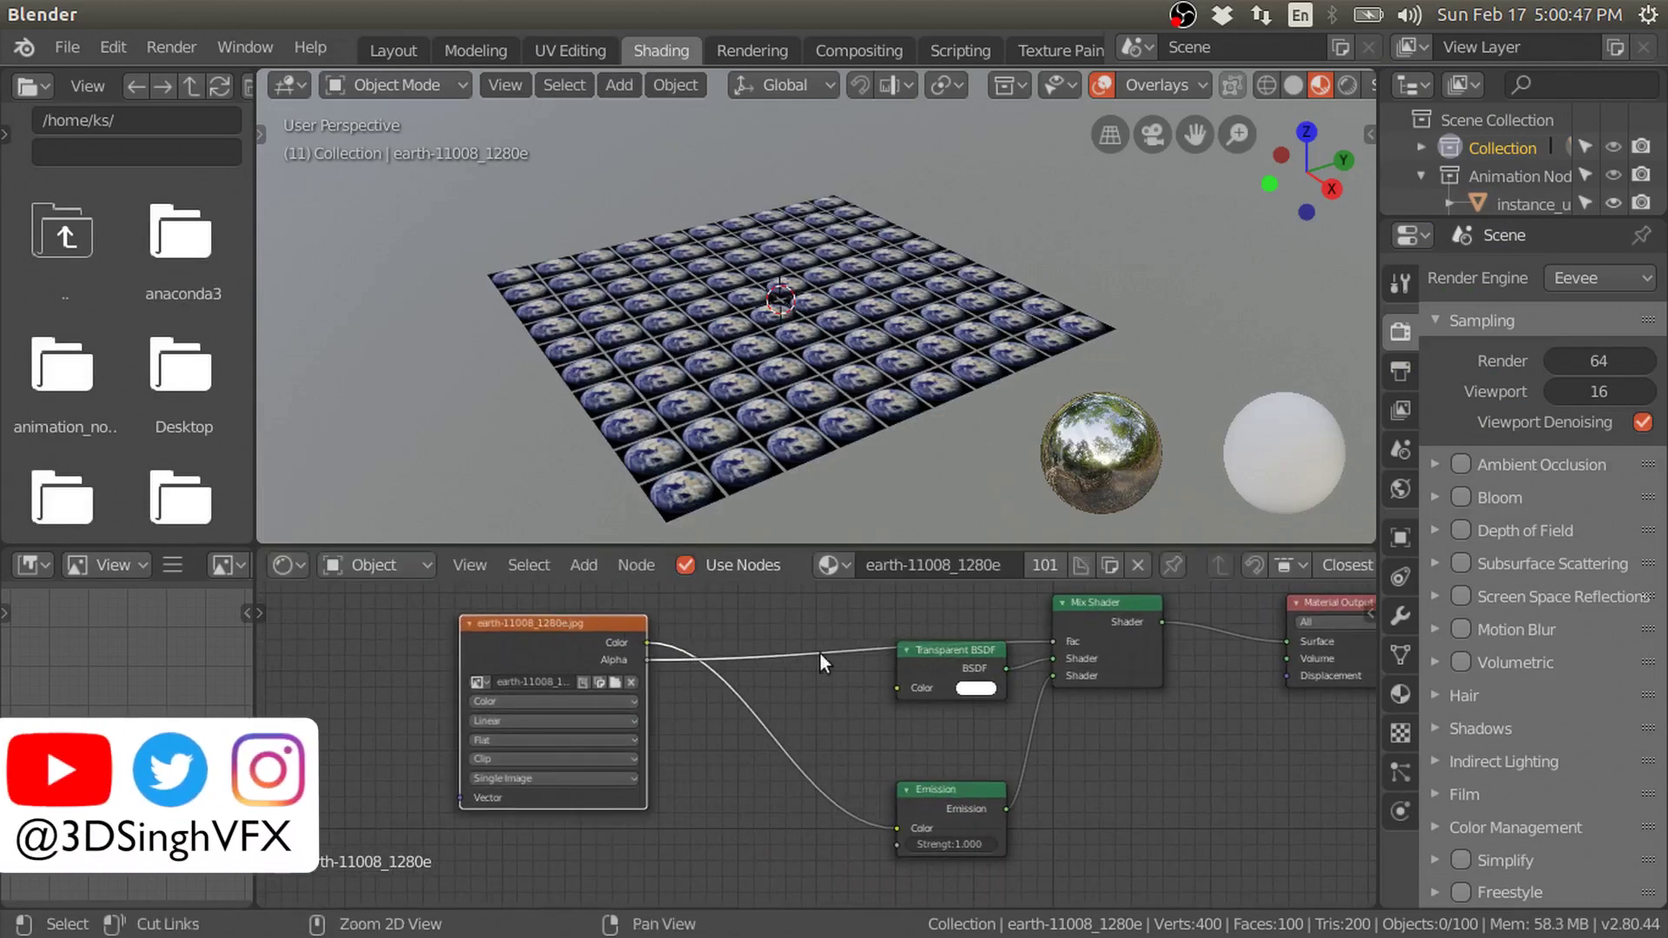
{"action": "right_click_drag", "start_coordinate": [795, 629], "coordinate": [806, 695], "text": "ctrl"}
{"action": "left_click", "coordinate": [1107, 641]}
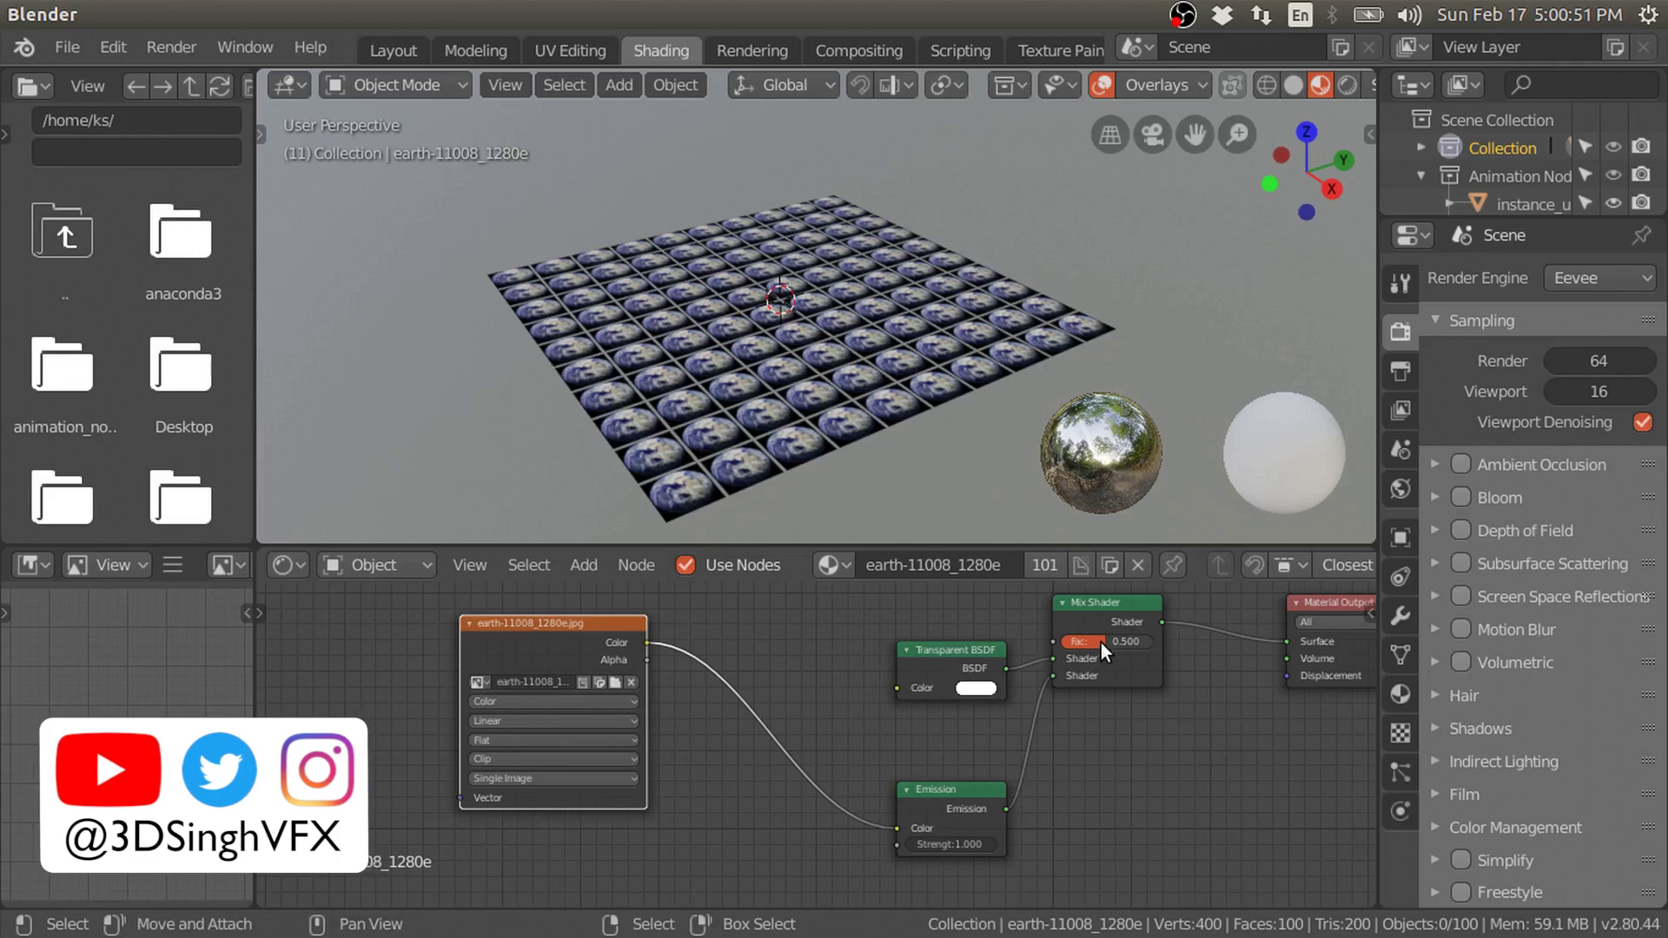
{"action": "type", "text": "1"}
{"action": "key", "text": "Return"}
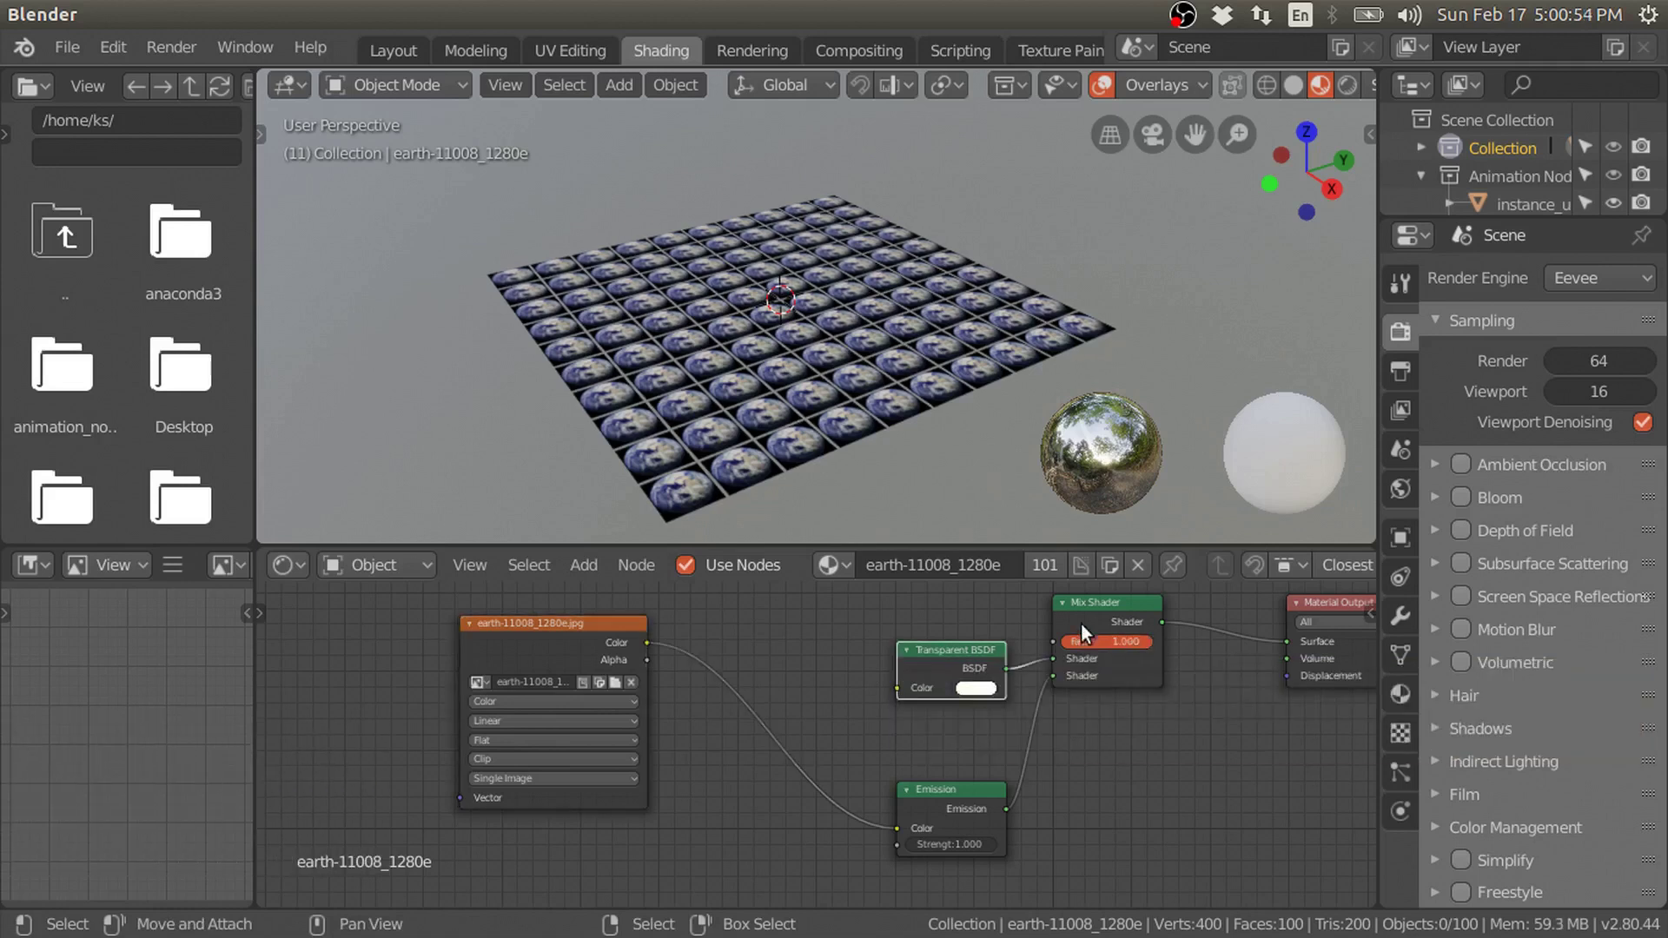
Delete the Mix Shader and Transparent BSDF, and connect Emission to the Material Output Surface.
{"action": "key", "text": "x"}
{"action": "mouse_move", "coordinate": [1006, 808]}
{"action": "left_mouse_down"}
{"action": "mouse_move", "coordinate": [1224, 641]}
{"action": "mouse_move", "coordinate": [1284, 643]}
{"action": "left_mouse_up"}
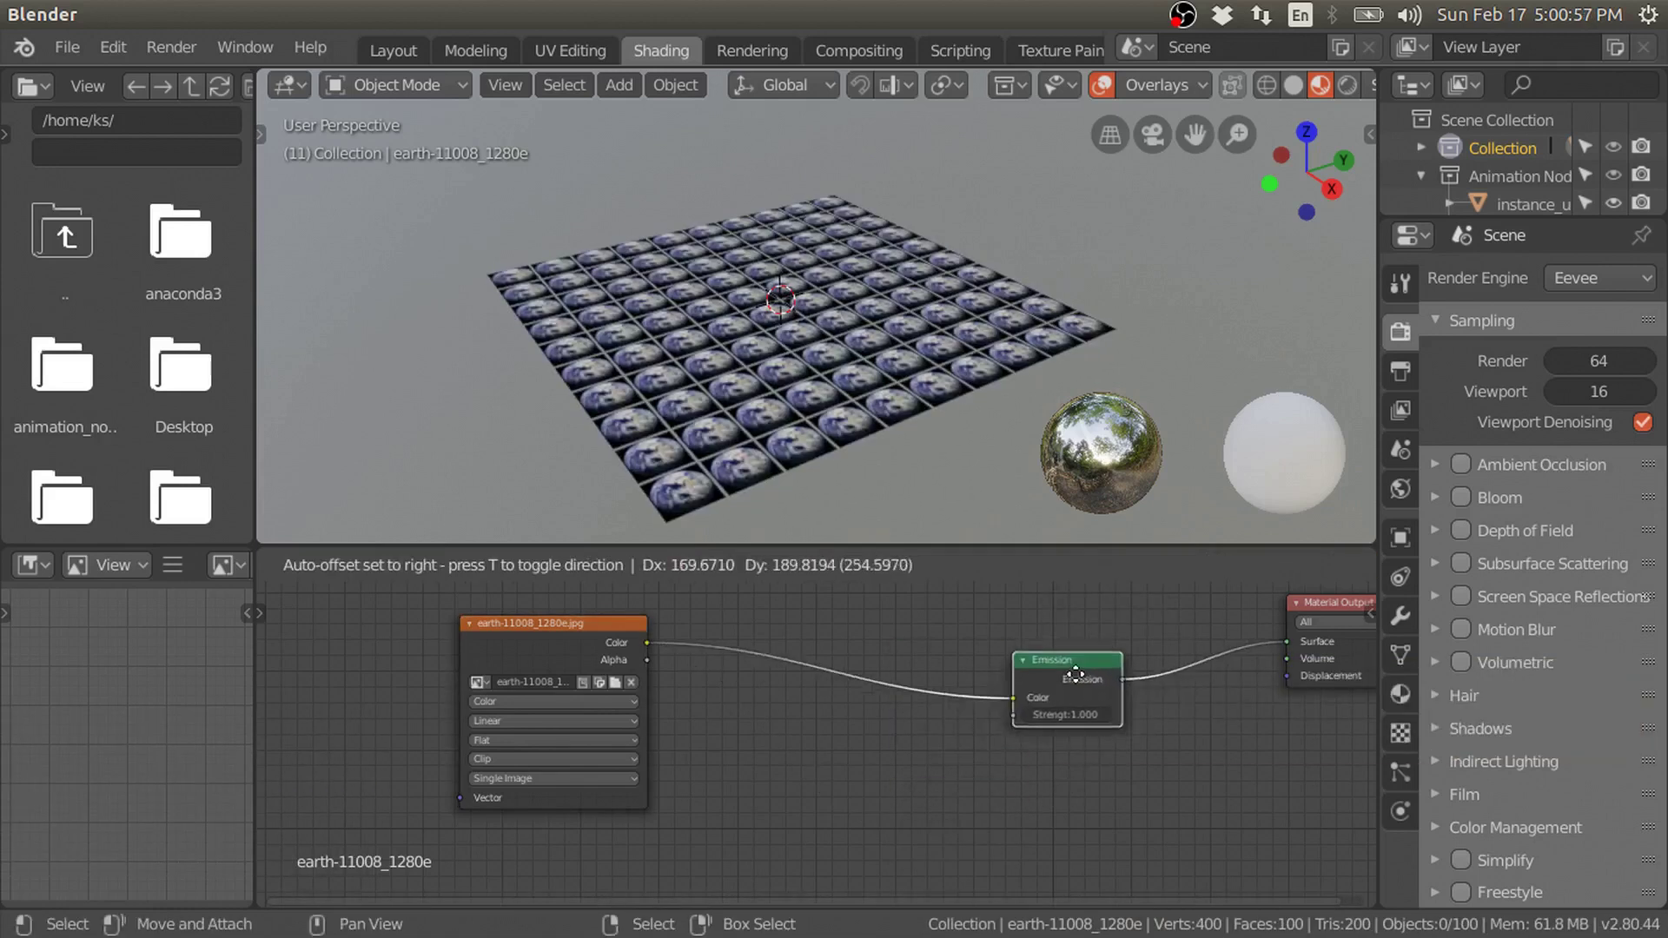
{"action": "left_click_drag", "start_coordinate": [951, 789], "coordinate": [1234, 648]}
{"action": "scroll", "coordinate": [650, 690], "scroll_direction": "up", "scroll_amount": 3}
Load mars-11012_1280.jpg into the image texture node.
{"action": "left_click", "coordinate": [520, 660]}
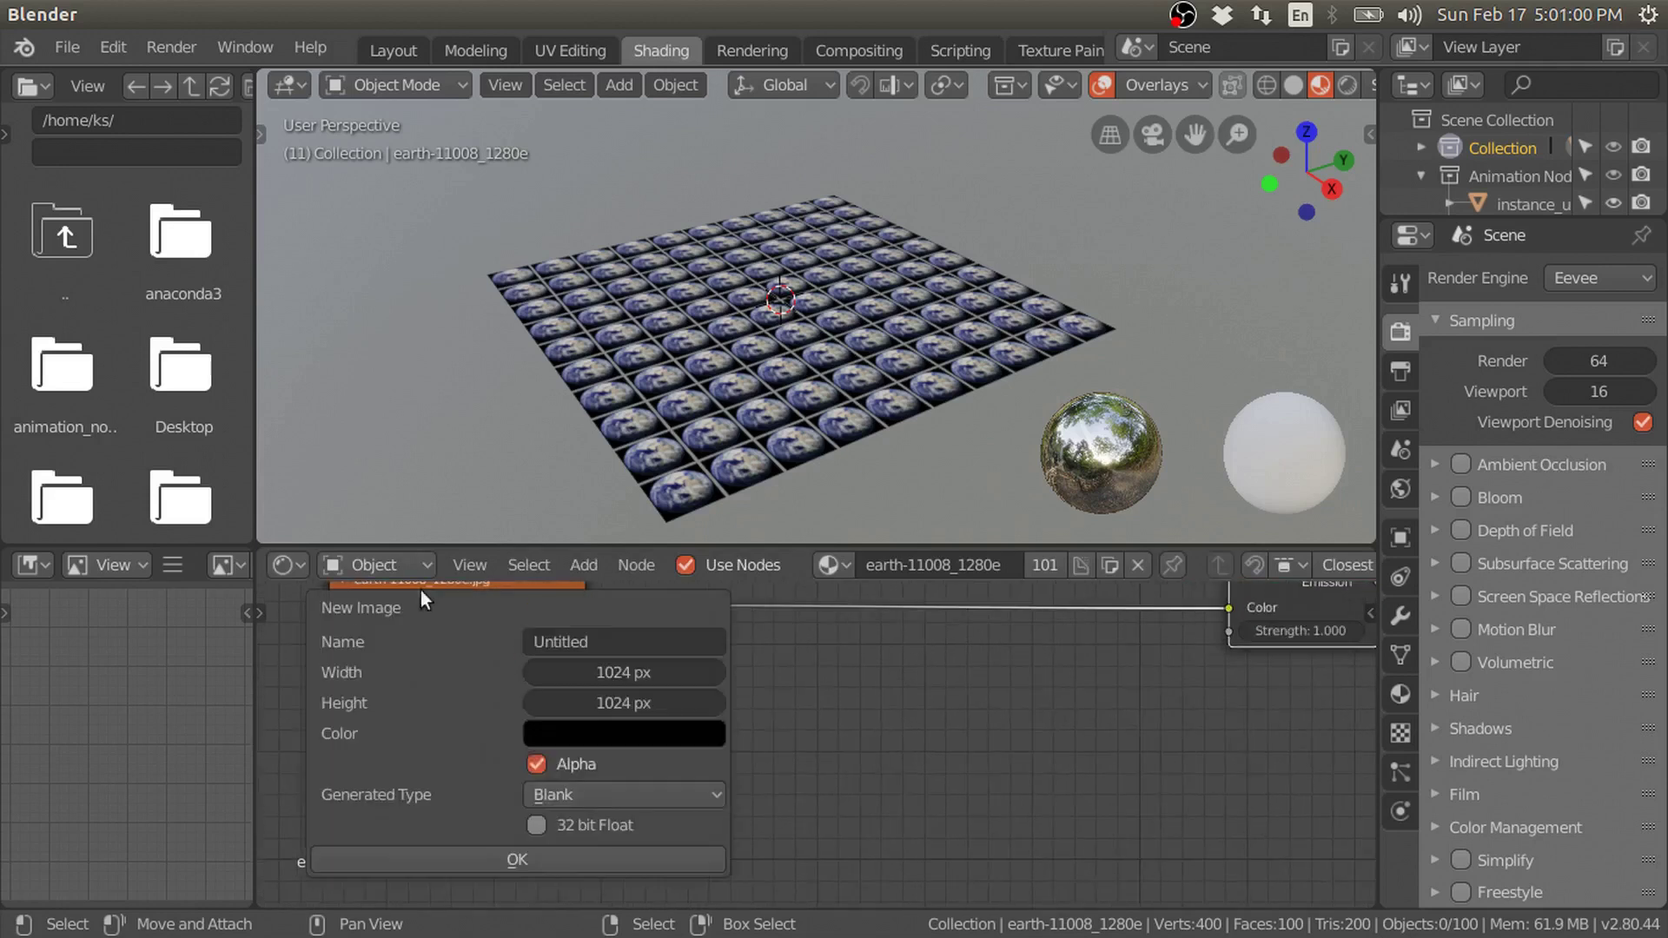
{"action": "left_click", "coordinate": [540, 662]}
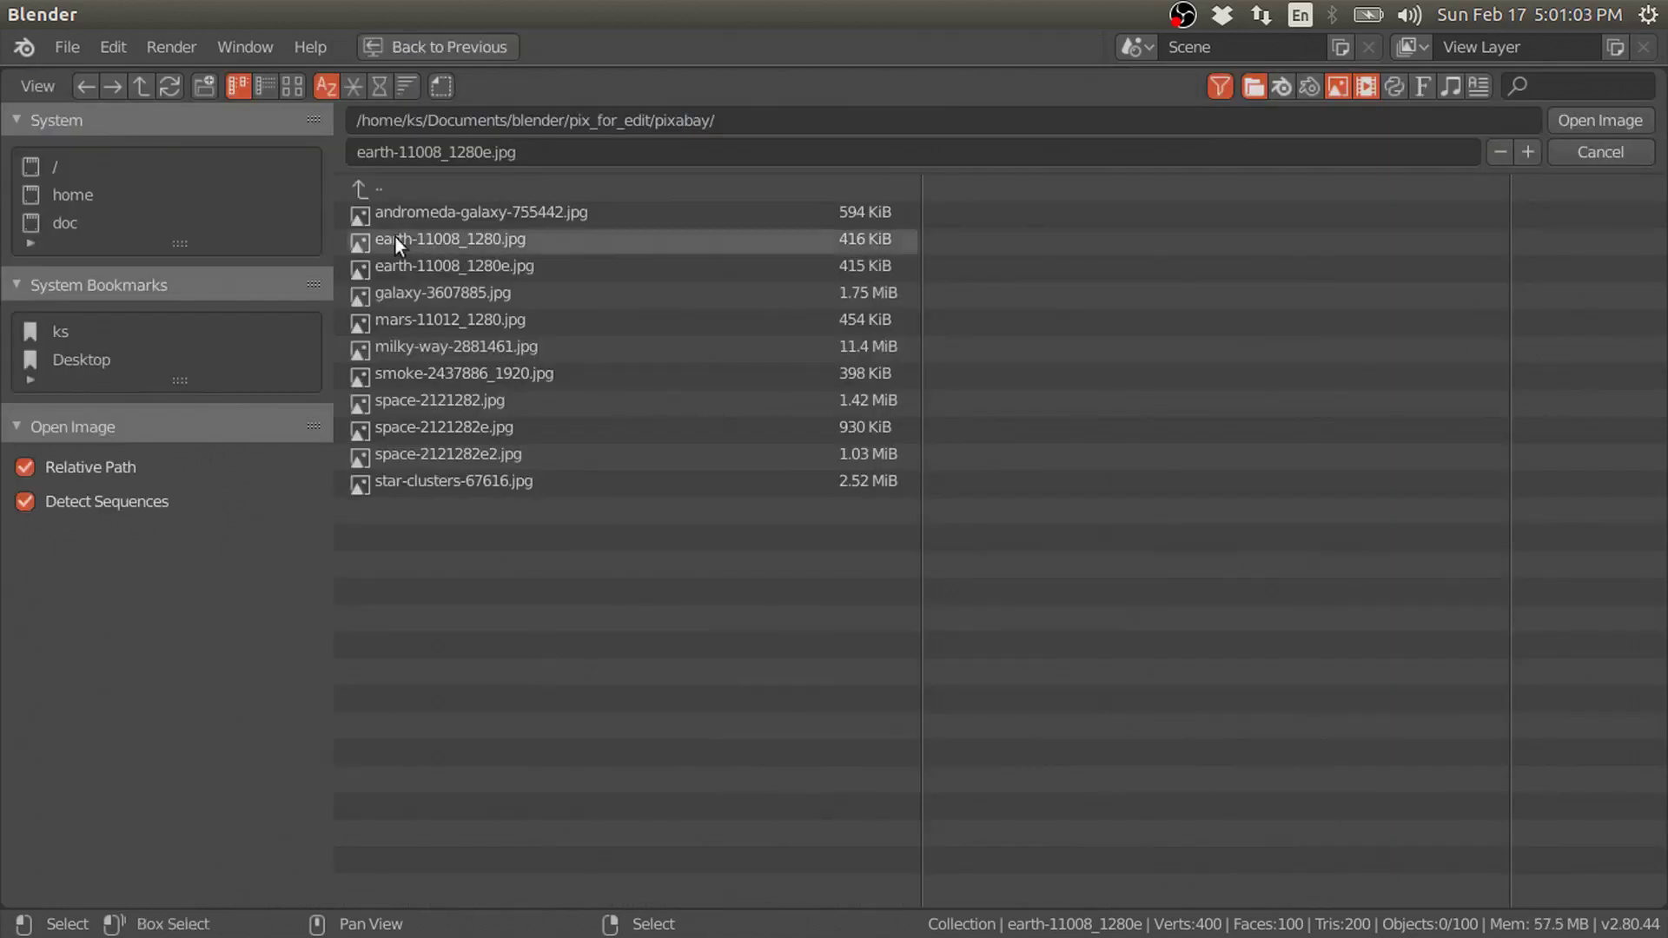
{"action": "left_click", "coordinate": [292, 86]}
{"action": "double_click", "coordinate": [1449, 269]}
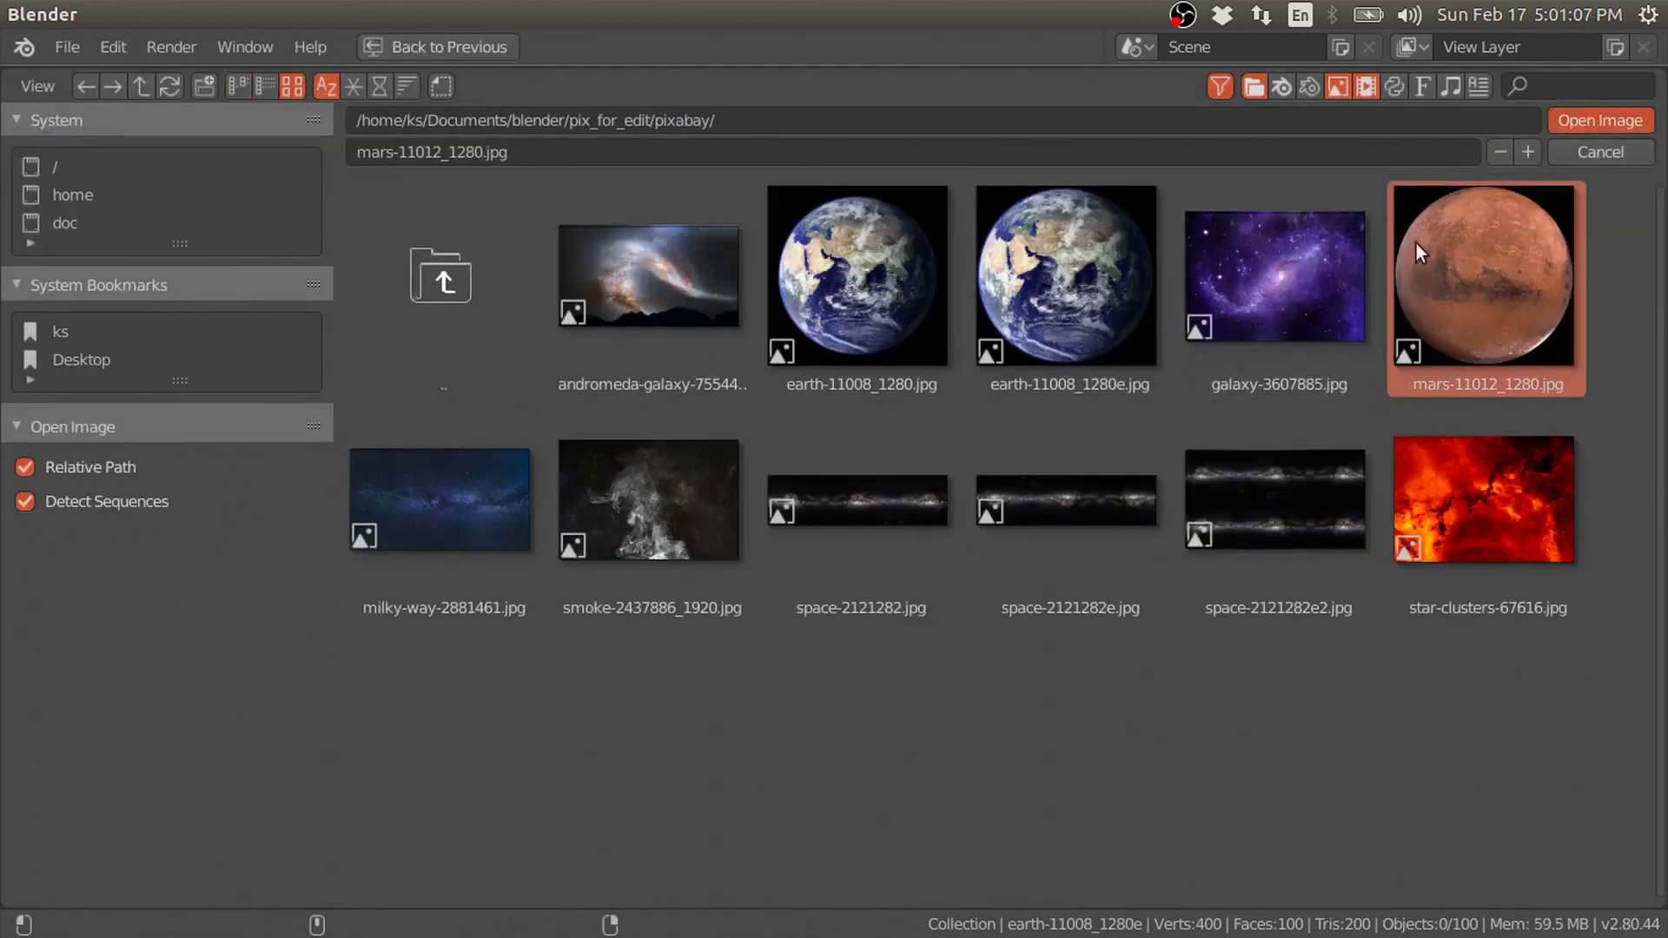
Insert a MixRGB node into the image-to-Emission link.
{"action": "key", "text": "shift+a"}
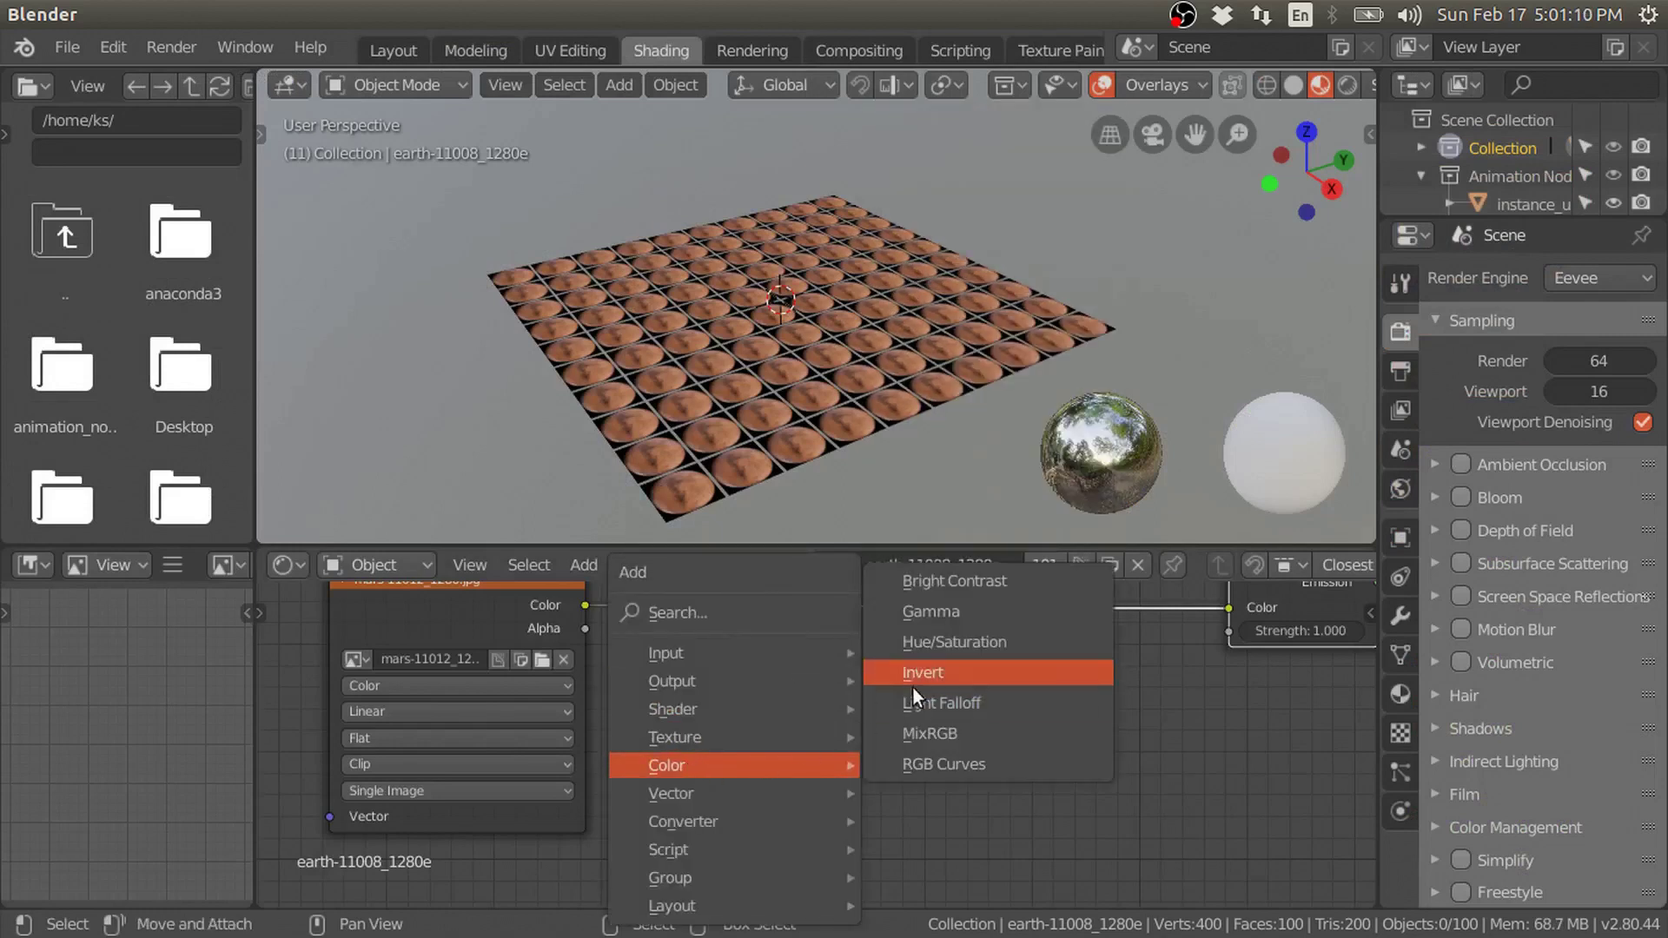
{"action": "left_click", "coordinate": [912, 686]}
{"action": "left_click", "coordinate": [856, 669]}
{"action": "key", "text": "Home"}
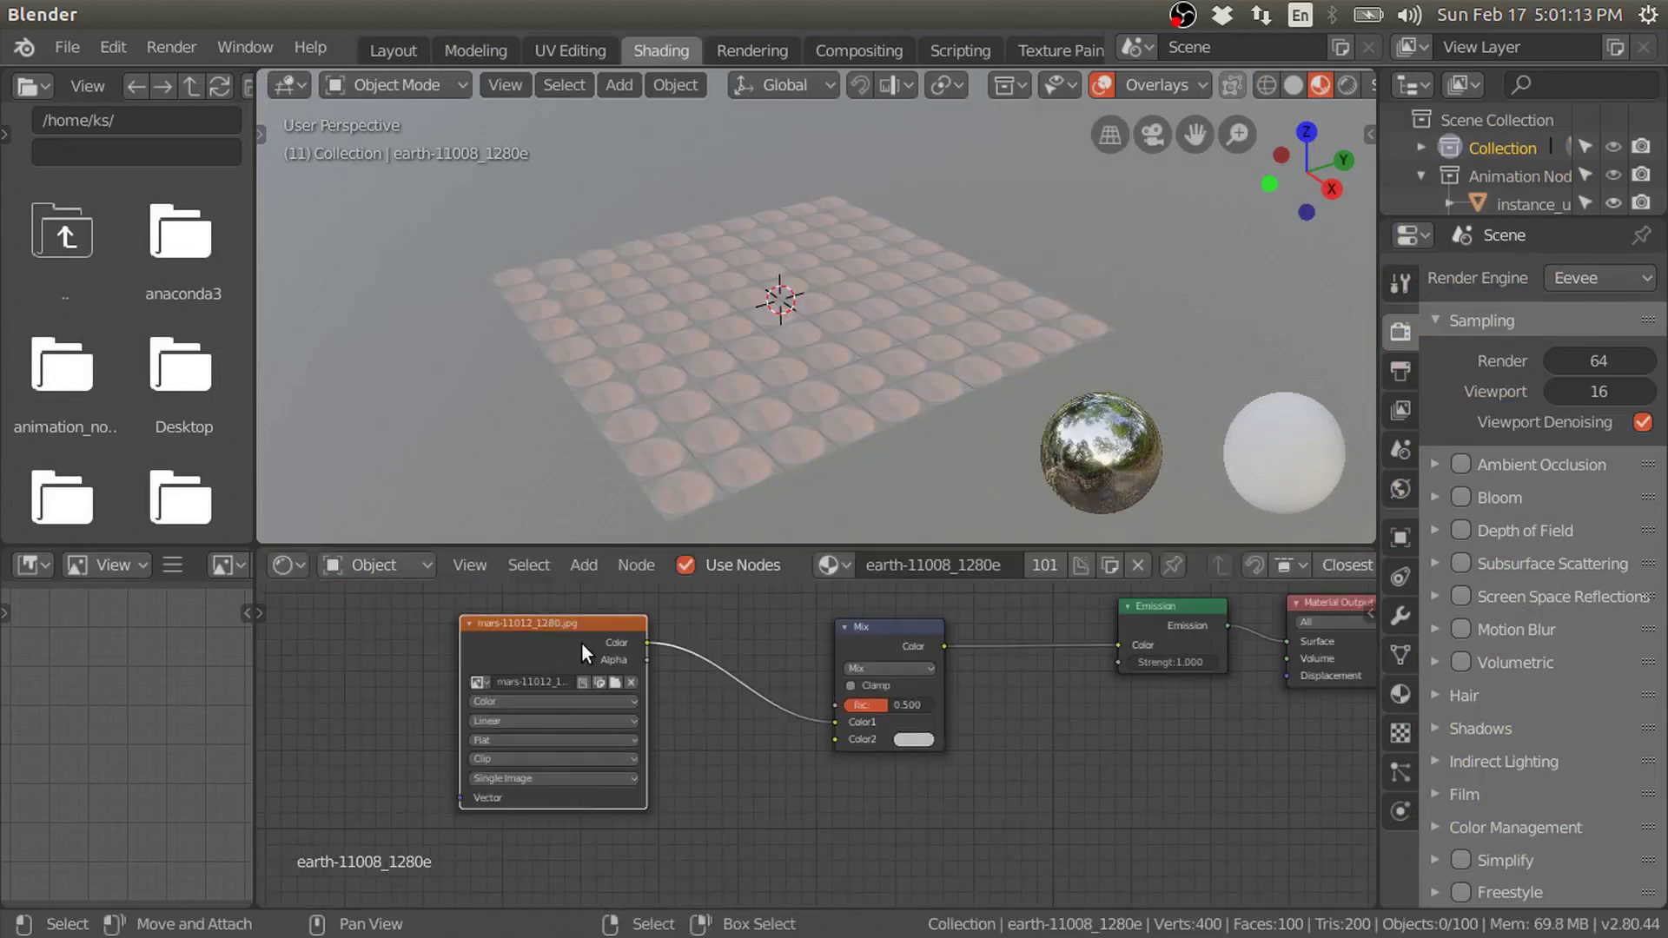
Duplicate the texture node, set the upper one to earth, and link Mars into Color2 with factor 0.
{"action": "key", "text": "shift+d"}
{"action": "left_click", "coordinate": [581, 731]}
{"action": "mouse_move", "coordinate": [752, 675]}
{"action": "middle_mouse_down", "text": "ctrl"}
{"action": "mouse_move", "coordinate": [664, 702]}
{"action": "mouse_move", "coordinate": [670, 796]}
{"action": "middle_mouse_up", "text": "ctrl"}
{"action": "left_click", "coordinate": [419, 599]}
{"action": "left_click", "coordinate": [465, 632]}
{"action": "middle_click_drag", "start_coordinate": [671, 659], "coordinate": [685, 716]}
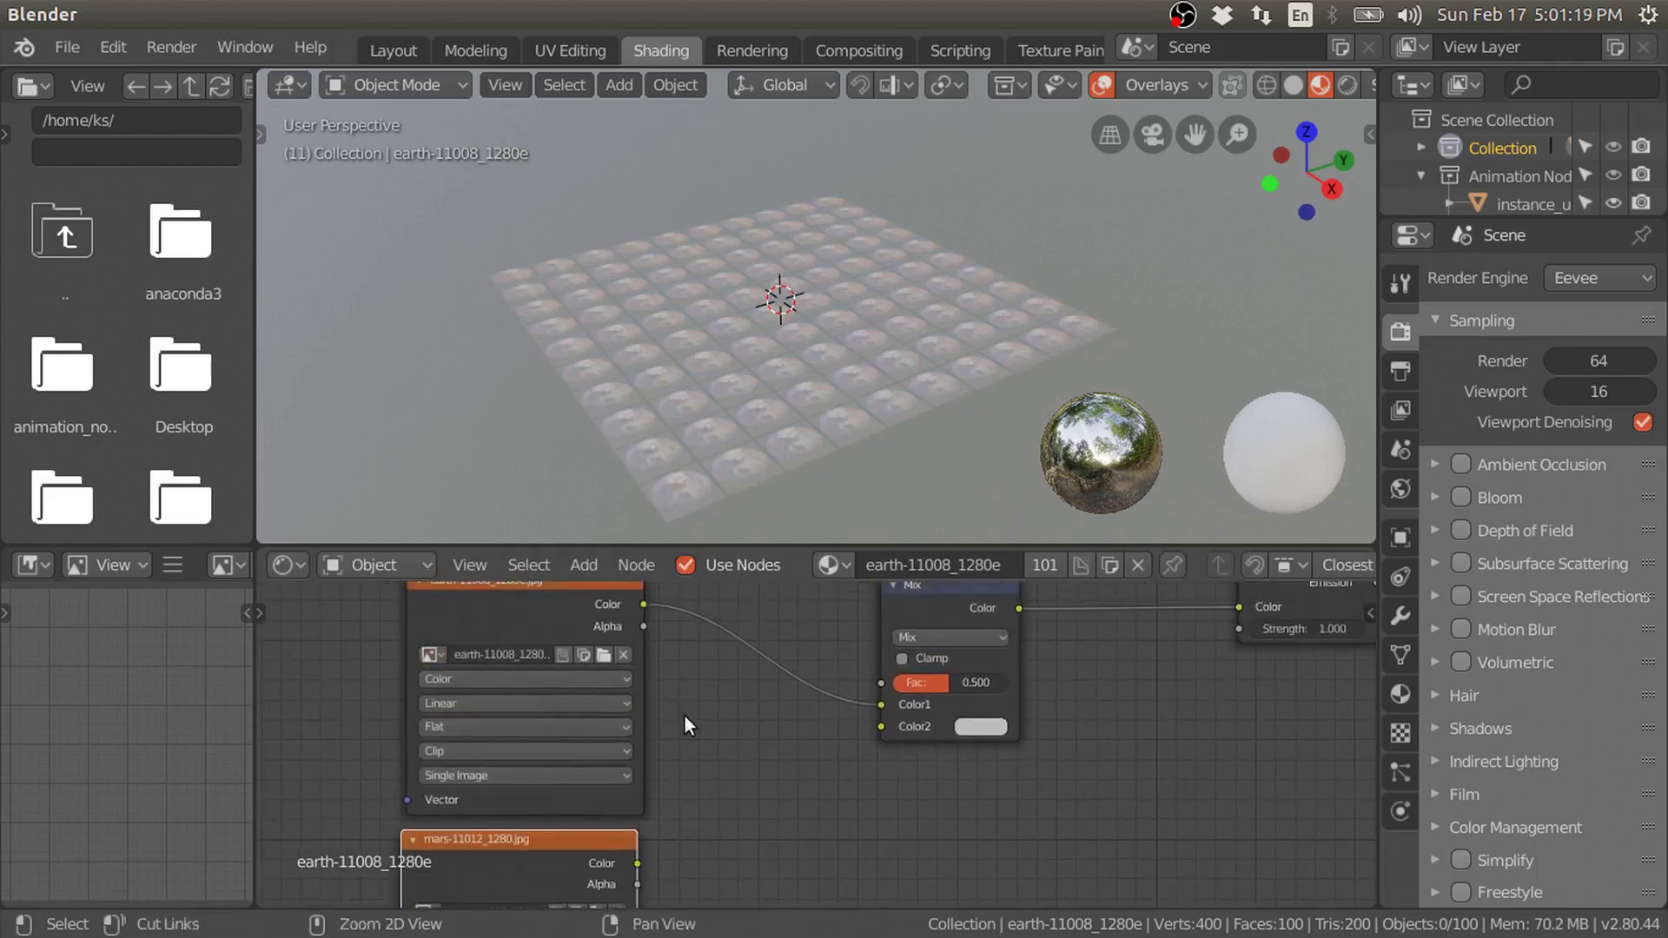
{"action": "left_click_drag", "start_coordinate": [639, 863], "coordinate": [928, 690]}
{"action": "scroll", "coordinate": [856, 456], "scroll_direction": "up", "scroll_amount": 1}
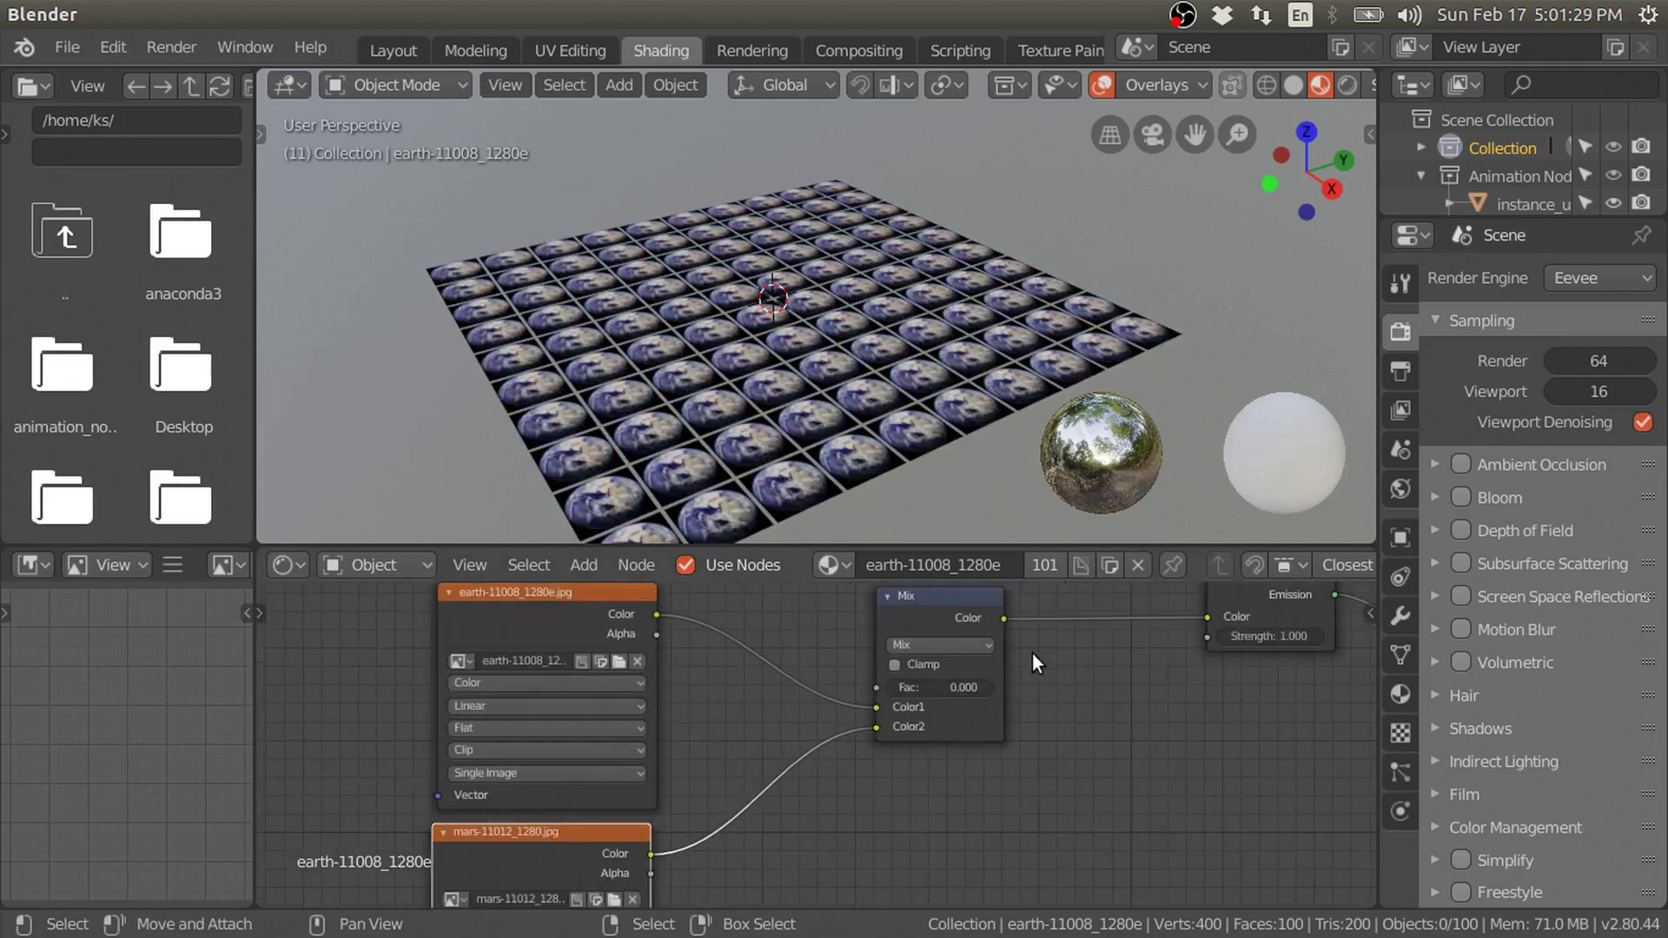
Back in the Animation Nodes tree, save the blend file to the Desktop.
{"action": "left_click", "coordinate": [396, 45]}
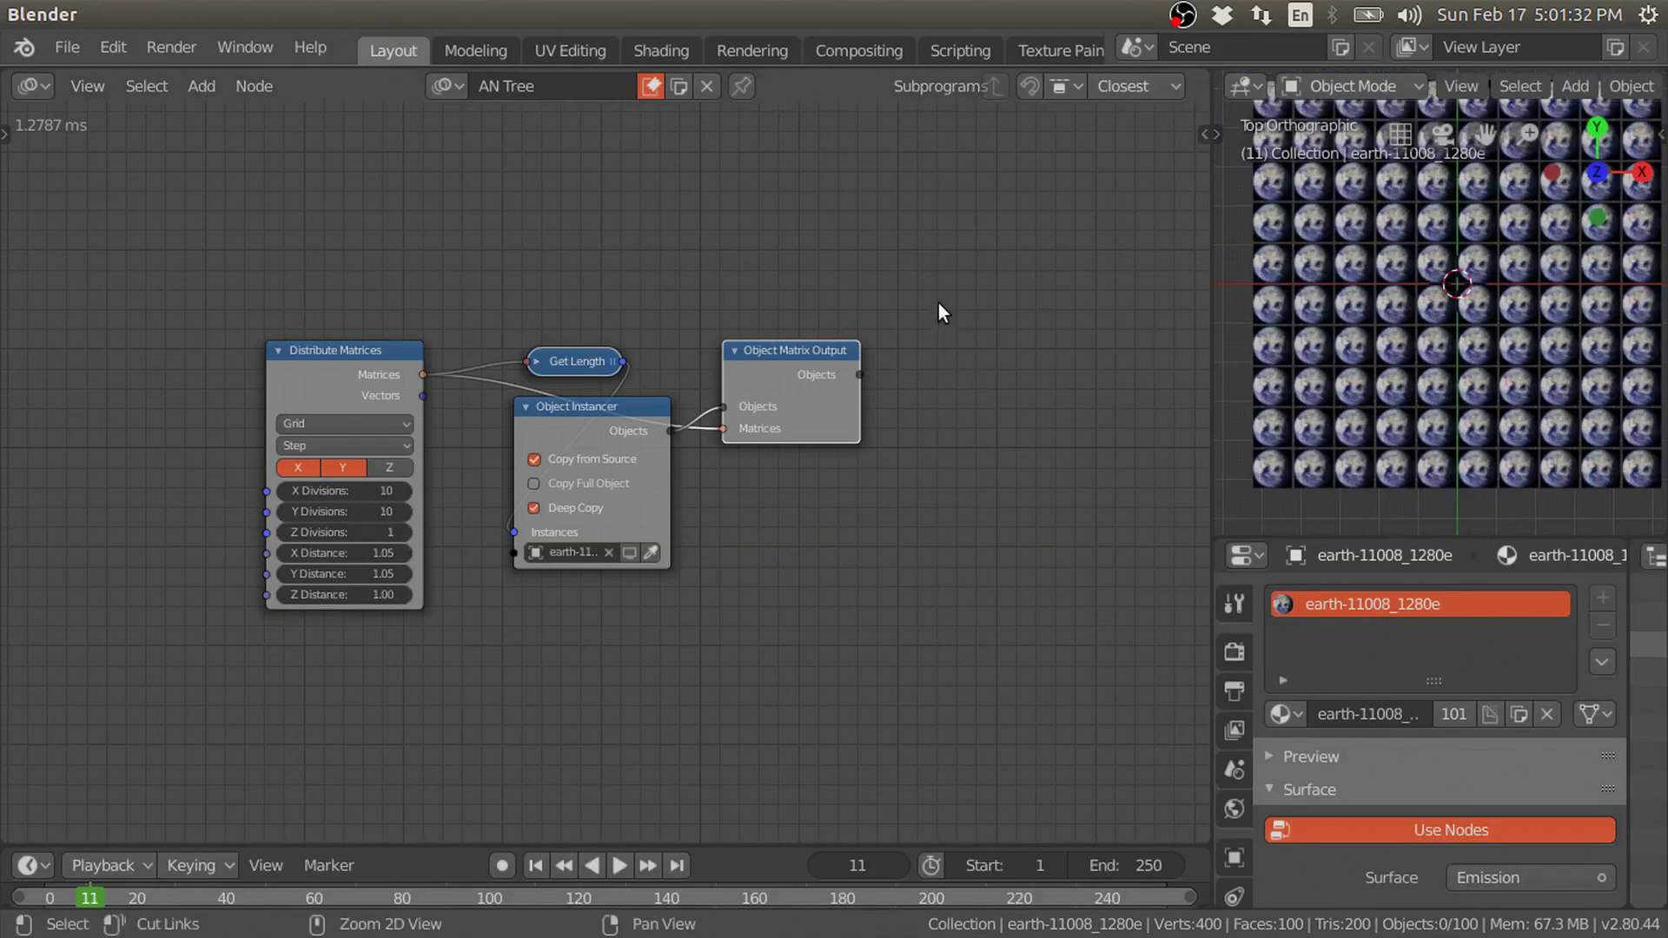
{"action": "key", "text": "ctrl+s"}
{"action": "left_click", "coordinate": [82, 359]}
{"action": "left_click", "coordinate": [1555, 120]}
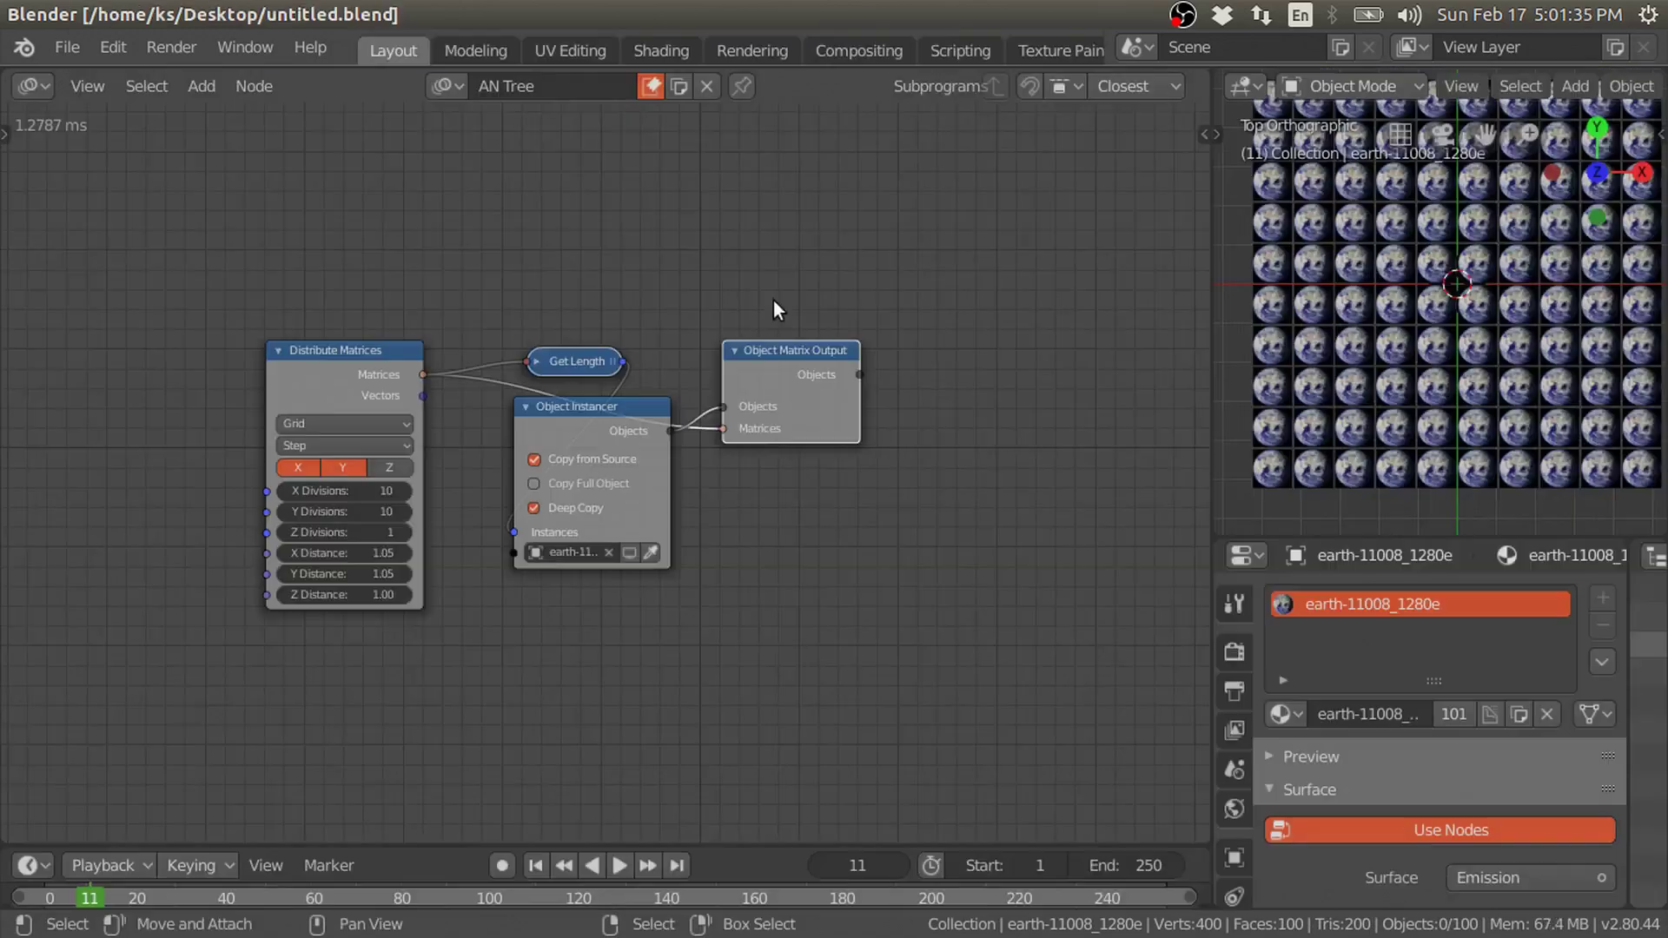
{"action": "scroll", "coordinate": [773, 300], "scroll_direction": "down", "scroll_amount": 2}
{"action": "scroll", "coordinate": [618, 372], "scroll_direction": "up", "scroll_amount": 3}
Add a Material Instancer node with Get Length feeding its Amount.
{"action": "key", "text": "shift+a"}
{"action": "left_click", "coordinate": [483, 142]}
{"action": "type", "text": "ma"}
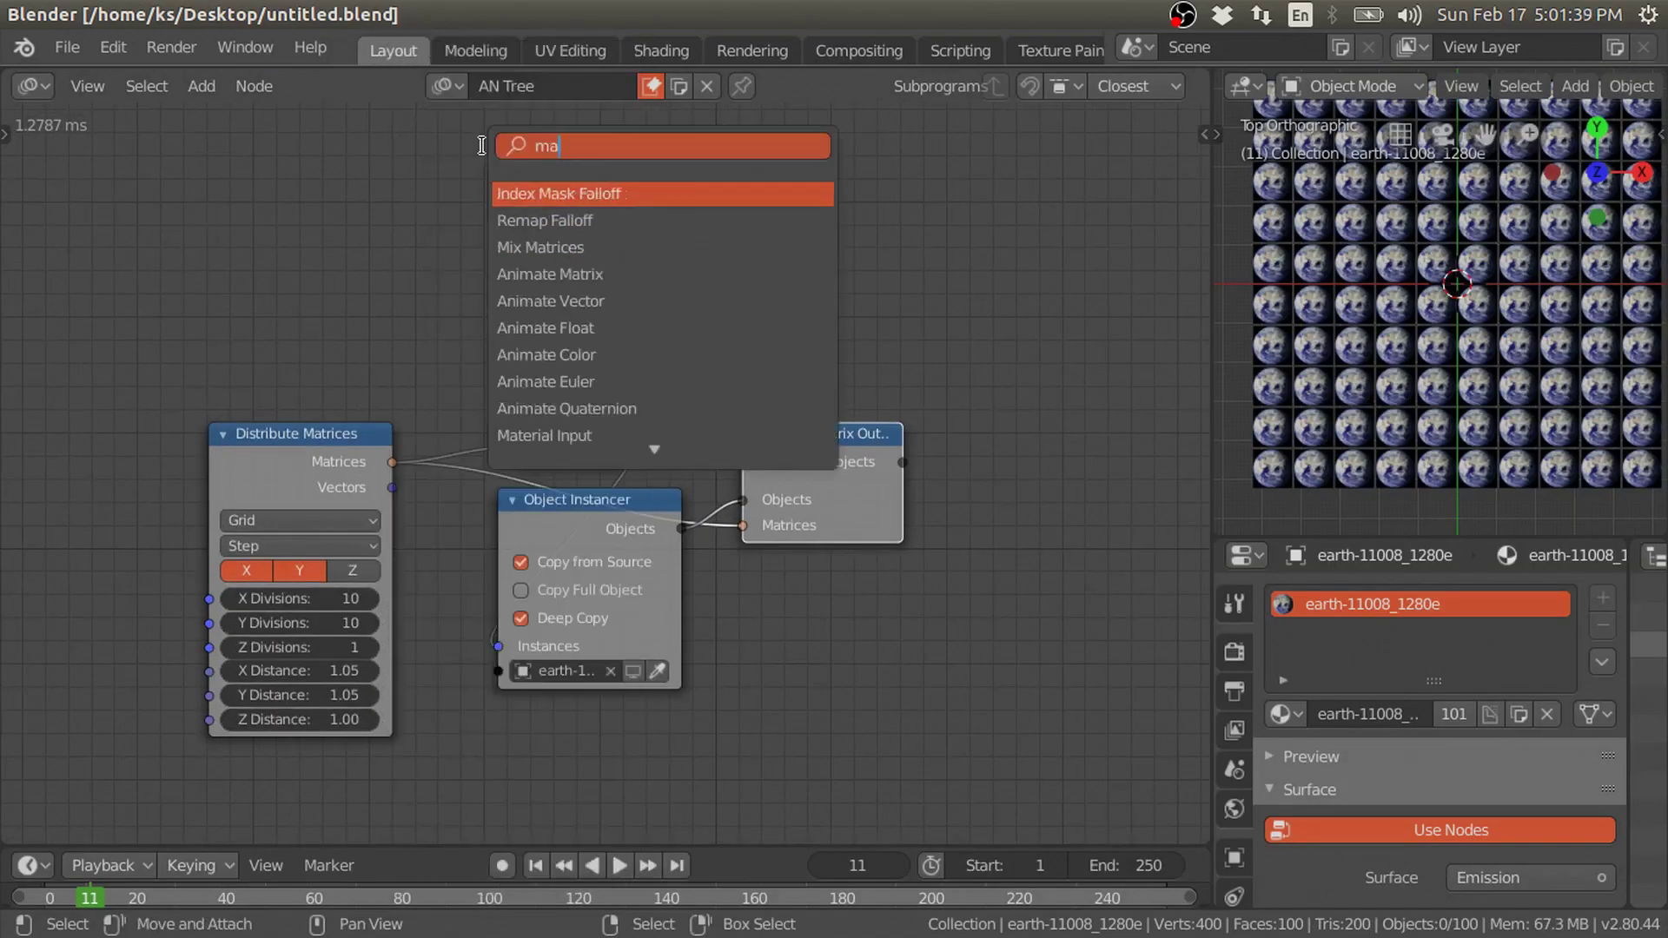
{"action": "type", "text": "ter"}
{"action": "key", "text": "Down"}
{"action": "key", "text": "Down"}
{"action": "key", "text": "Down"}
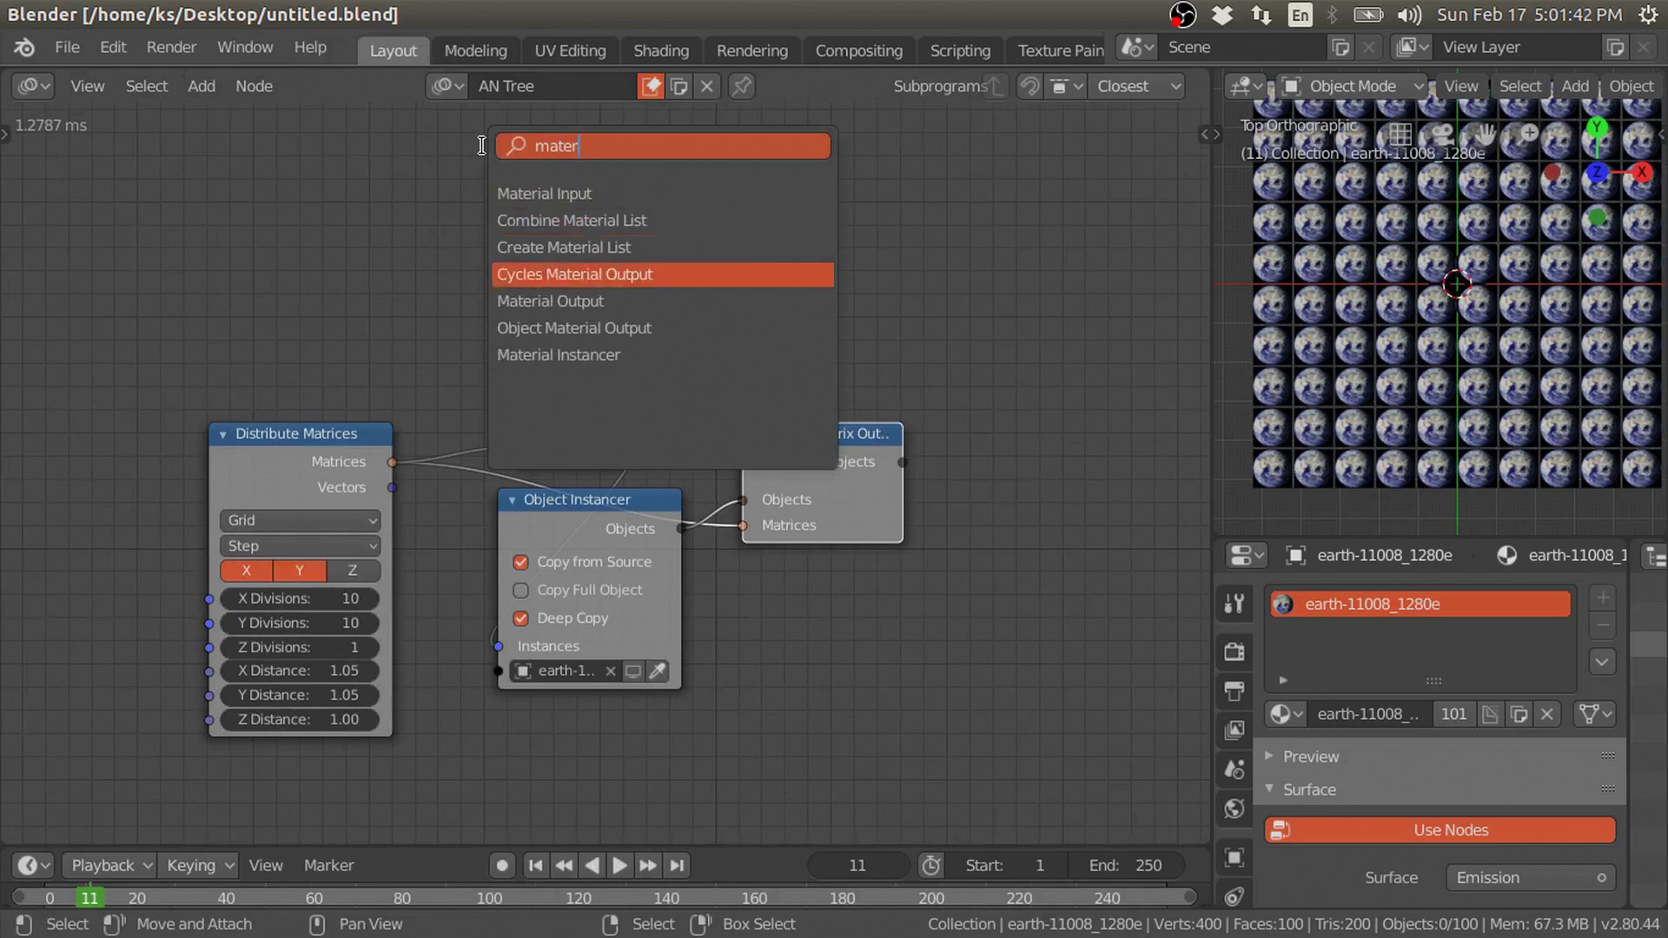
{"action": "key", "text": "Down"}
{"action": "key", "text": "Down"}
{"action": "key", "text": "Down"}
{"action": "key", "text": "Return"}
{"action": "left_click", "coordinate": [507, 185]}
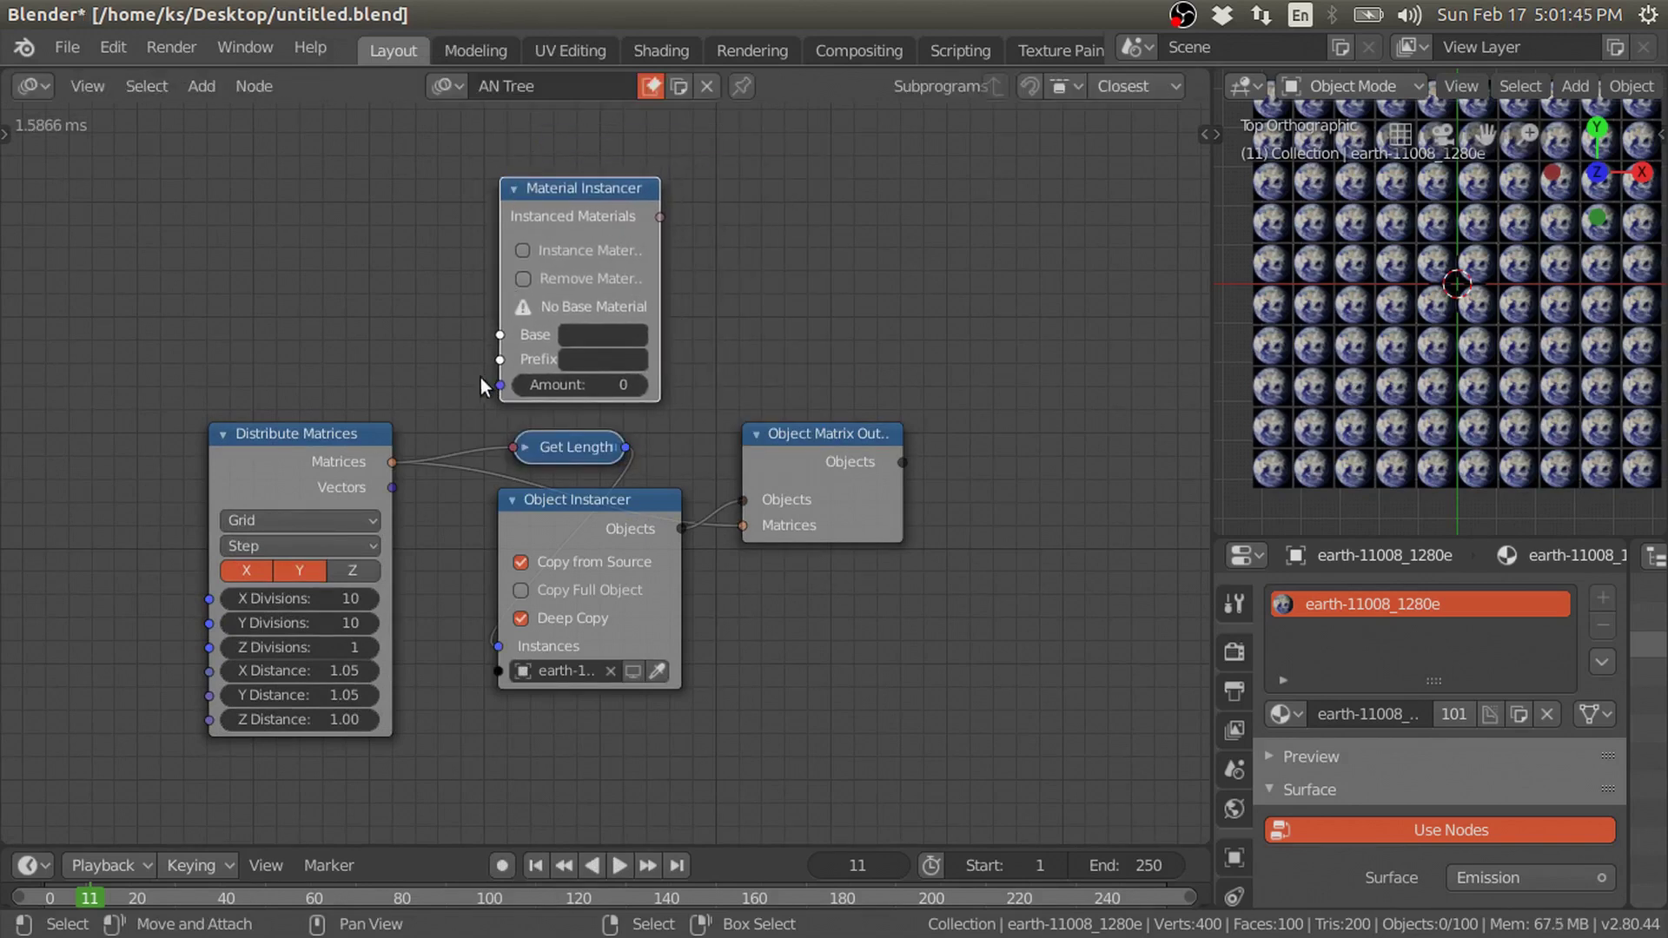
{"action": "left_click_drag", "start_coordinate": [625, 446], "coordinate": [500, 385]}
{"action": "scroll", "coordinate": [823, 436], "scroll_direction": "up", "scroll_amount": 2}
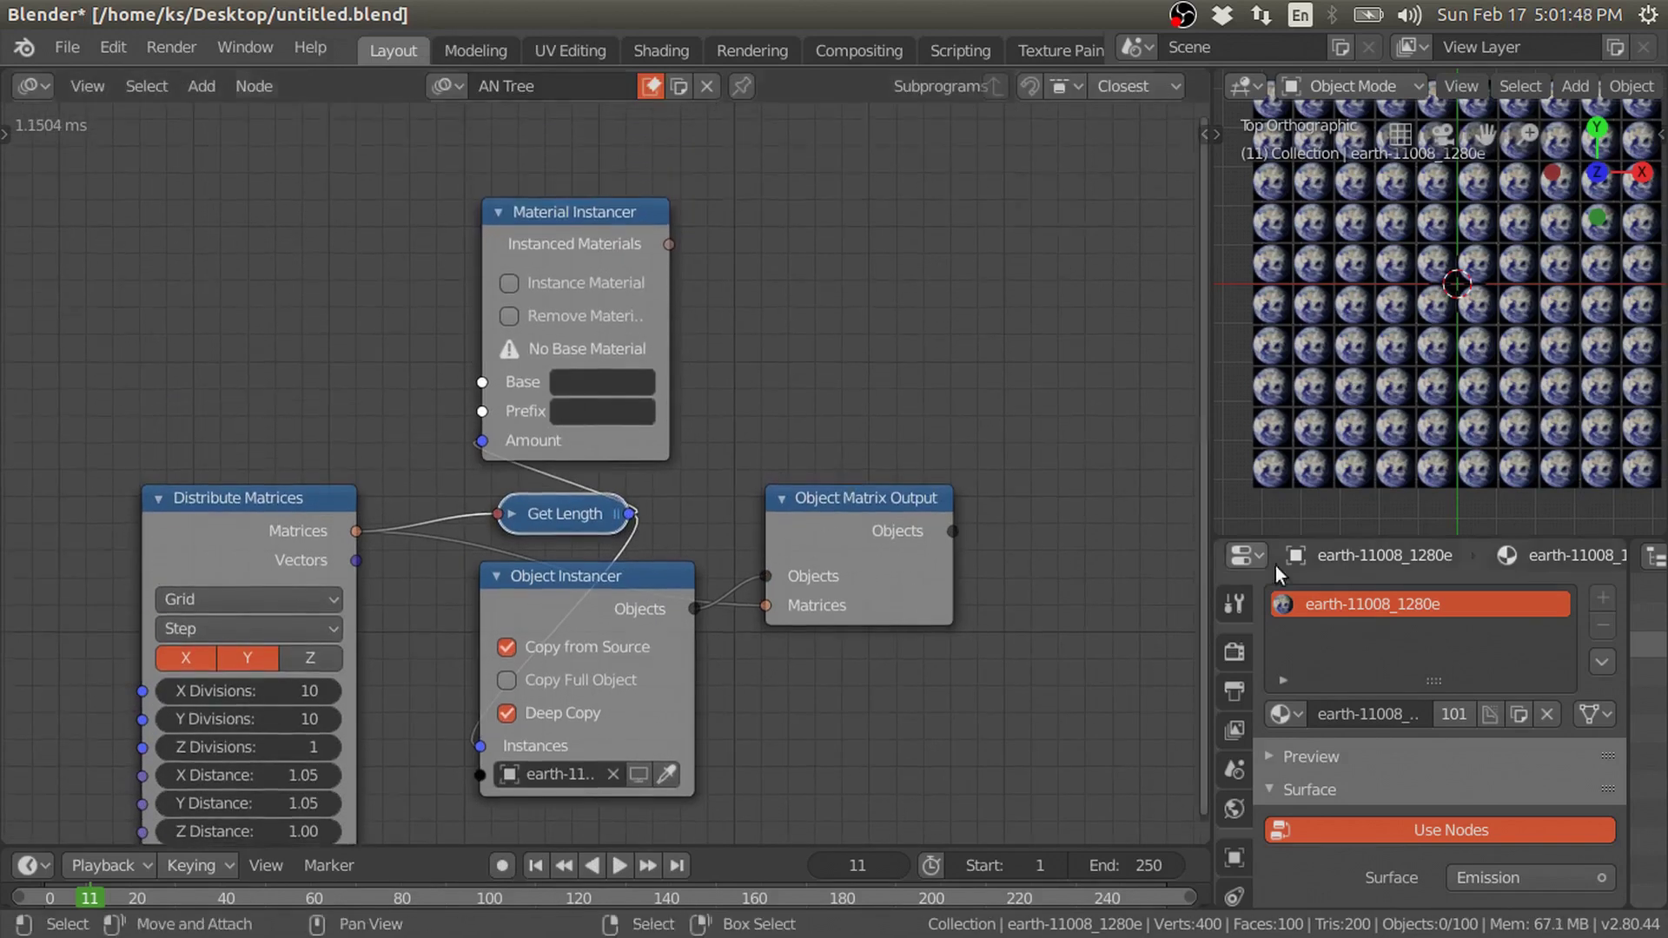
Set base material earth-11008_1280e and prefix New, check the 100 materials in a Viewer, enable Instance Material.
{"action": "left_click", "coordinate": [575, 379]}
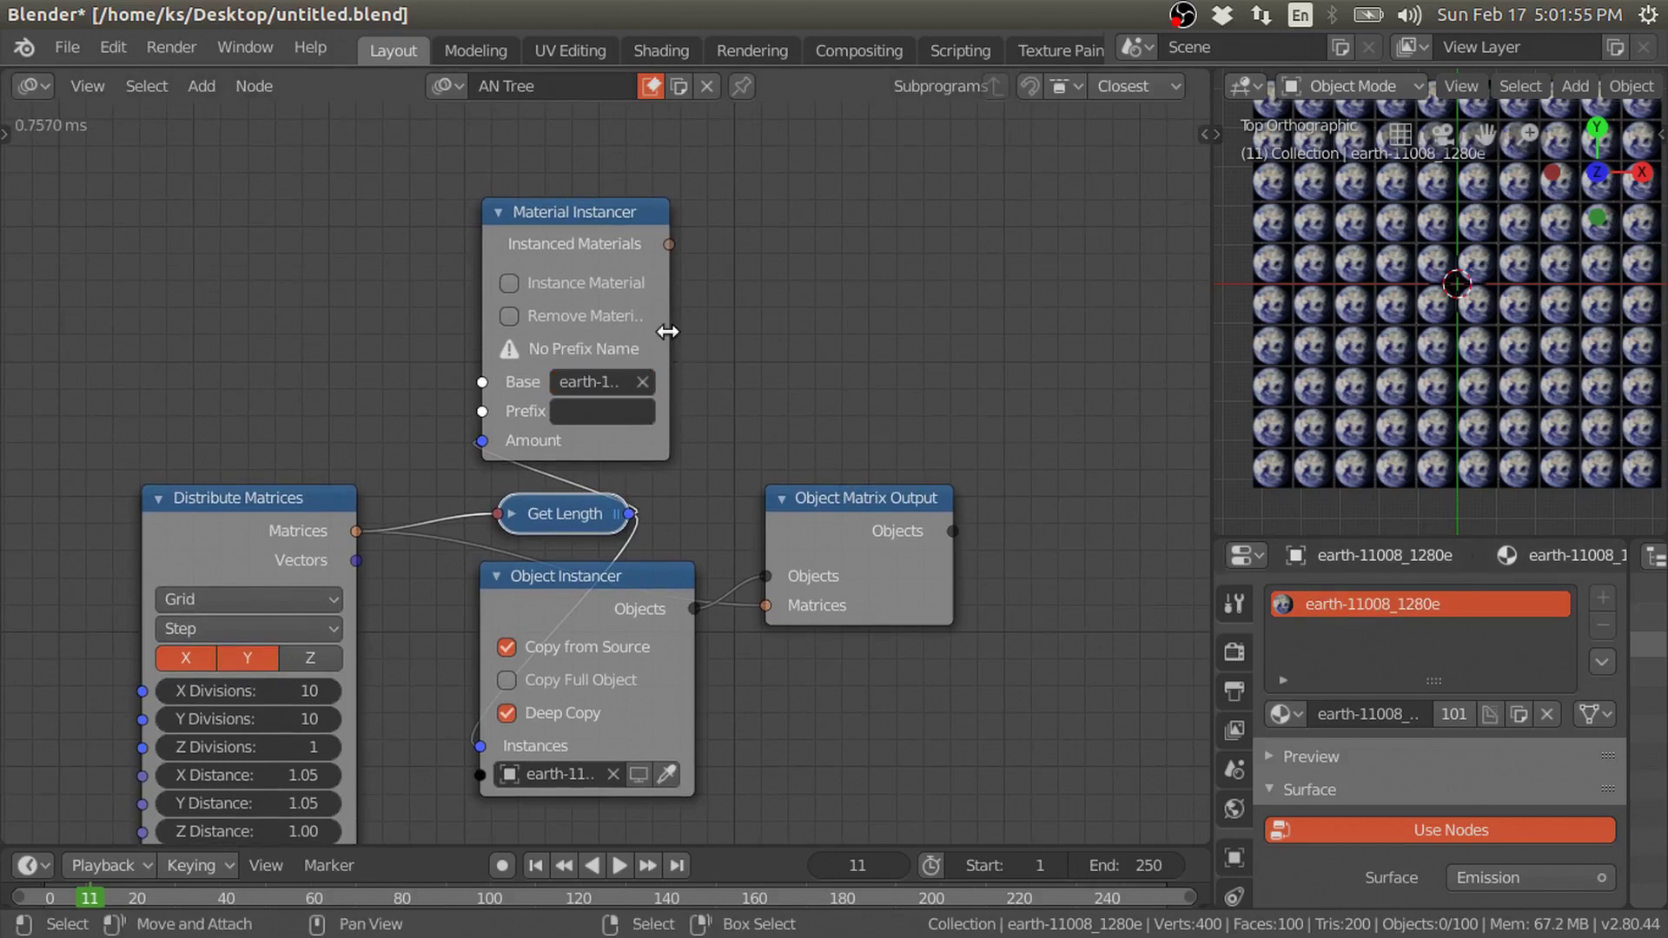
{"action": "left_click_drag", "start_coordinate": [670, 333], "coordinate": [744, 327]}
{"action": "type", "text": "Ne"}
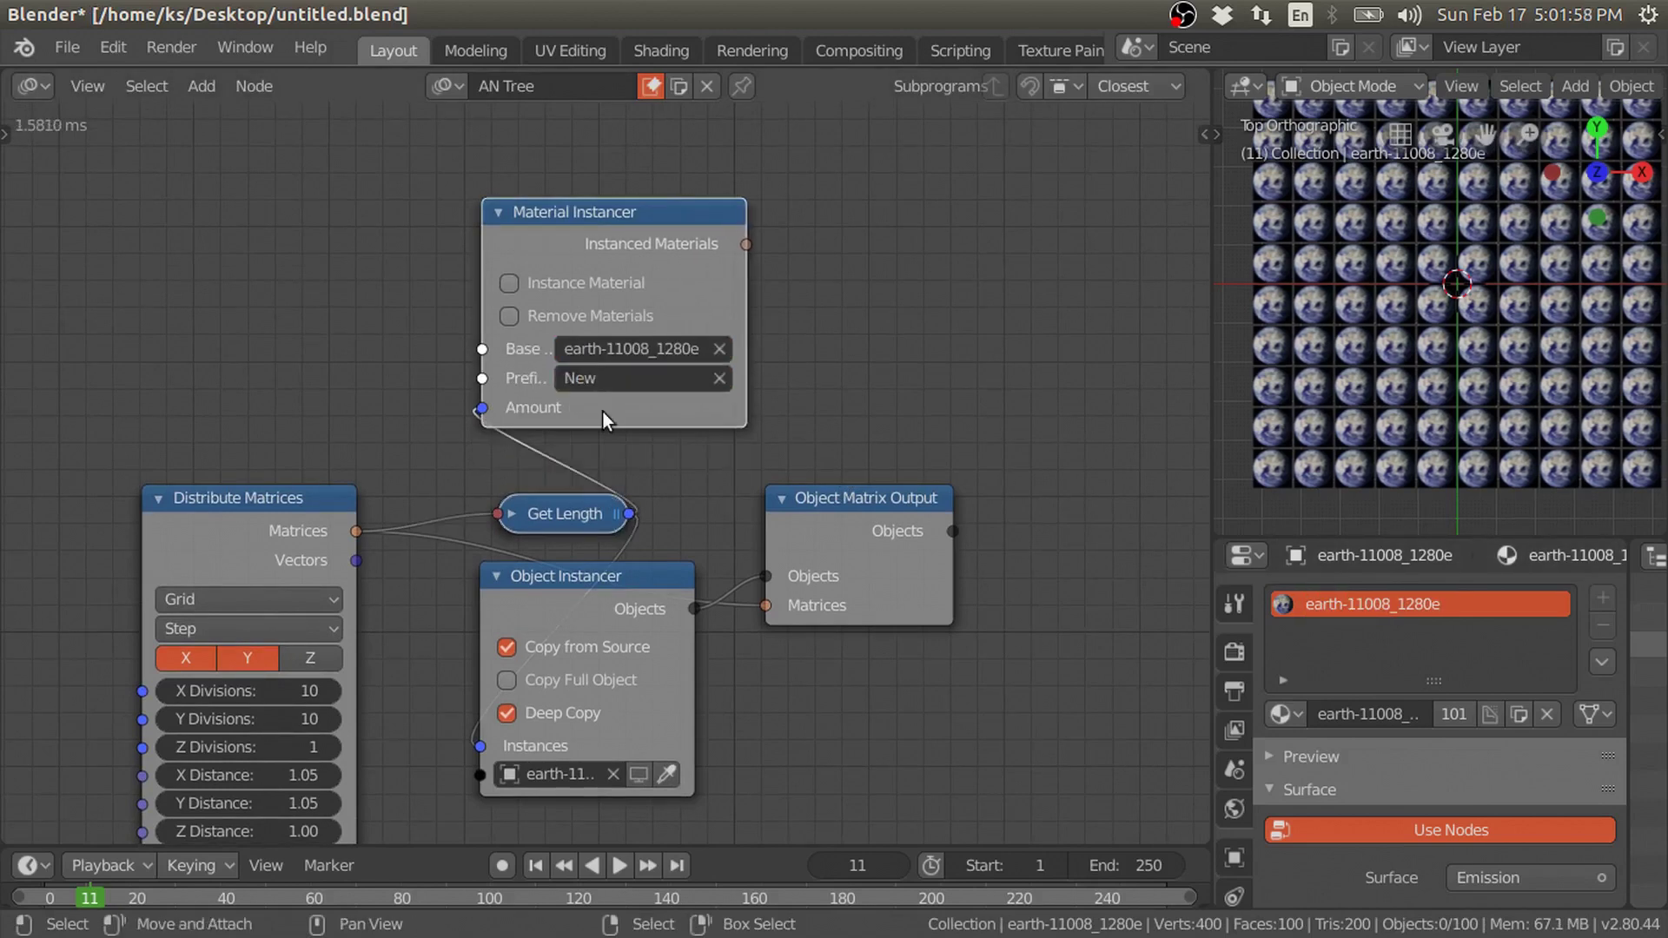
{"action": "type", "text": "w"}
{"action": "left_click", "coordinate": [654, 332]}
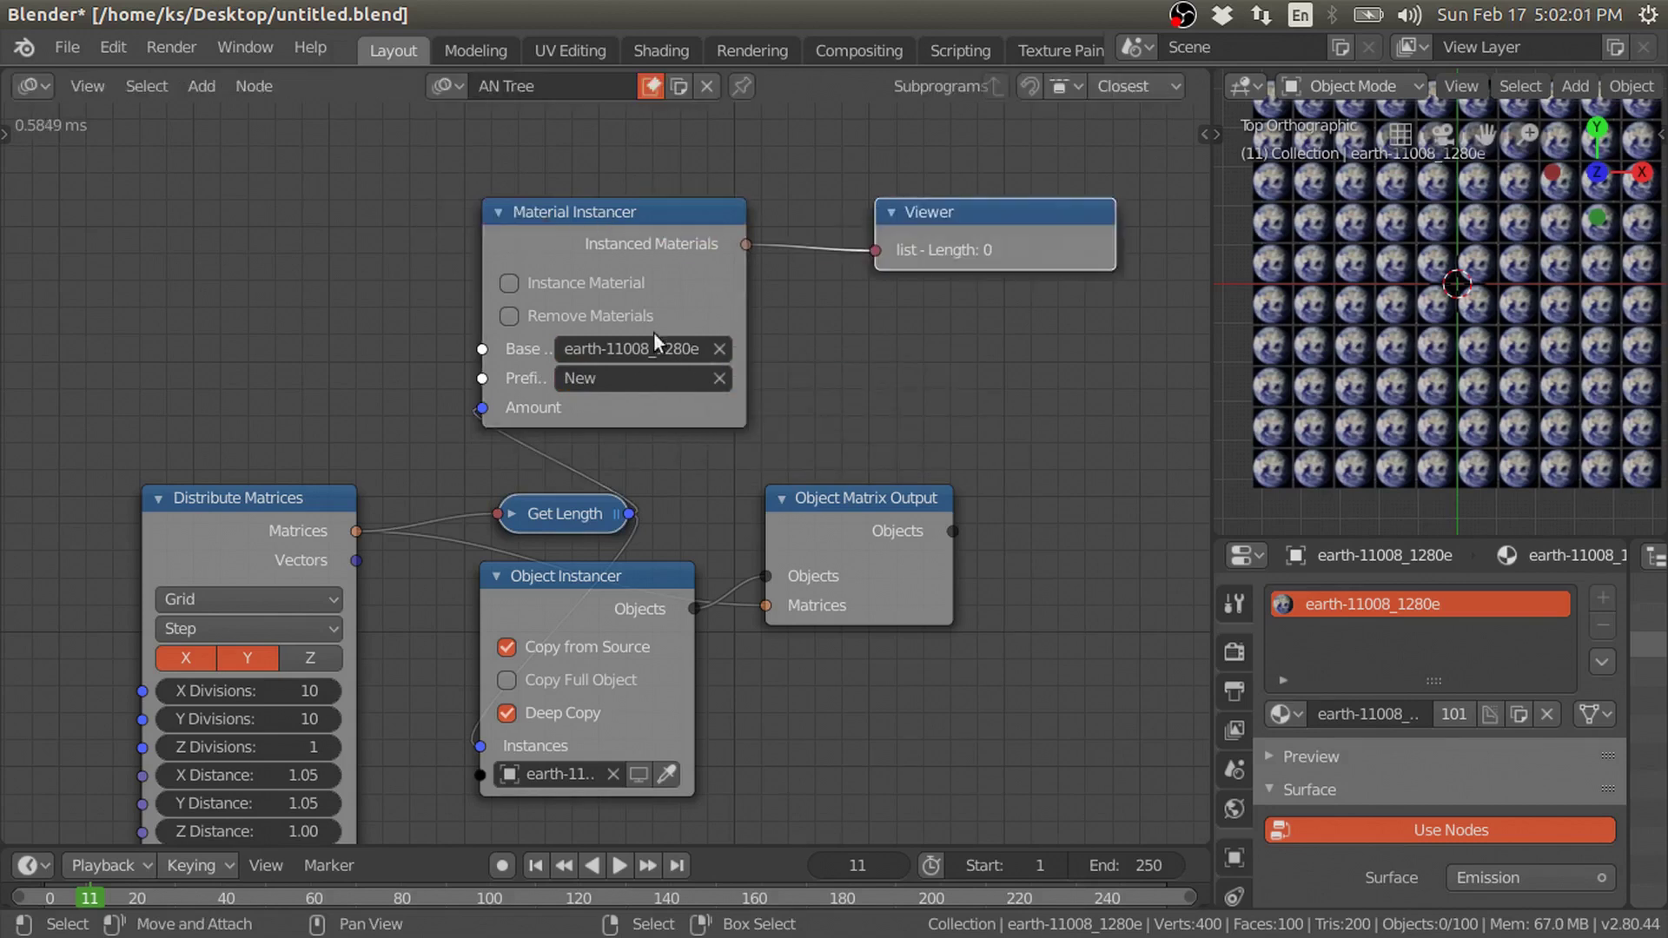
{"action": "left_click", "coordinate": [588, 283]}
{"action": "left_click_drag", "start_coordinate": [1114, 252], "coordinate": [1203, 235]}
{"action": "scroll", "coordinate": [1025, 233], "scroll_direction": "down", "scroll_amount": 2}
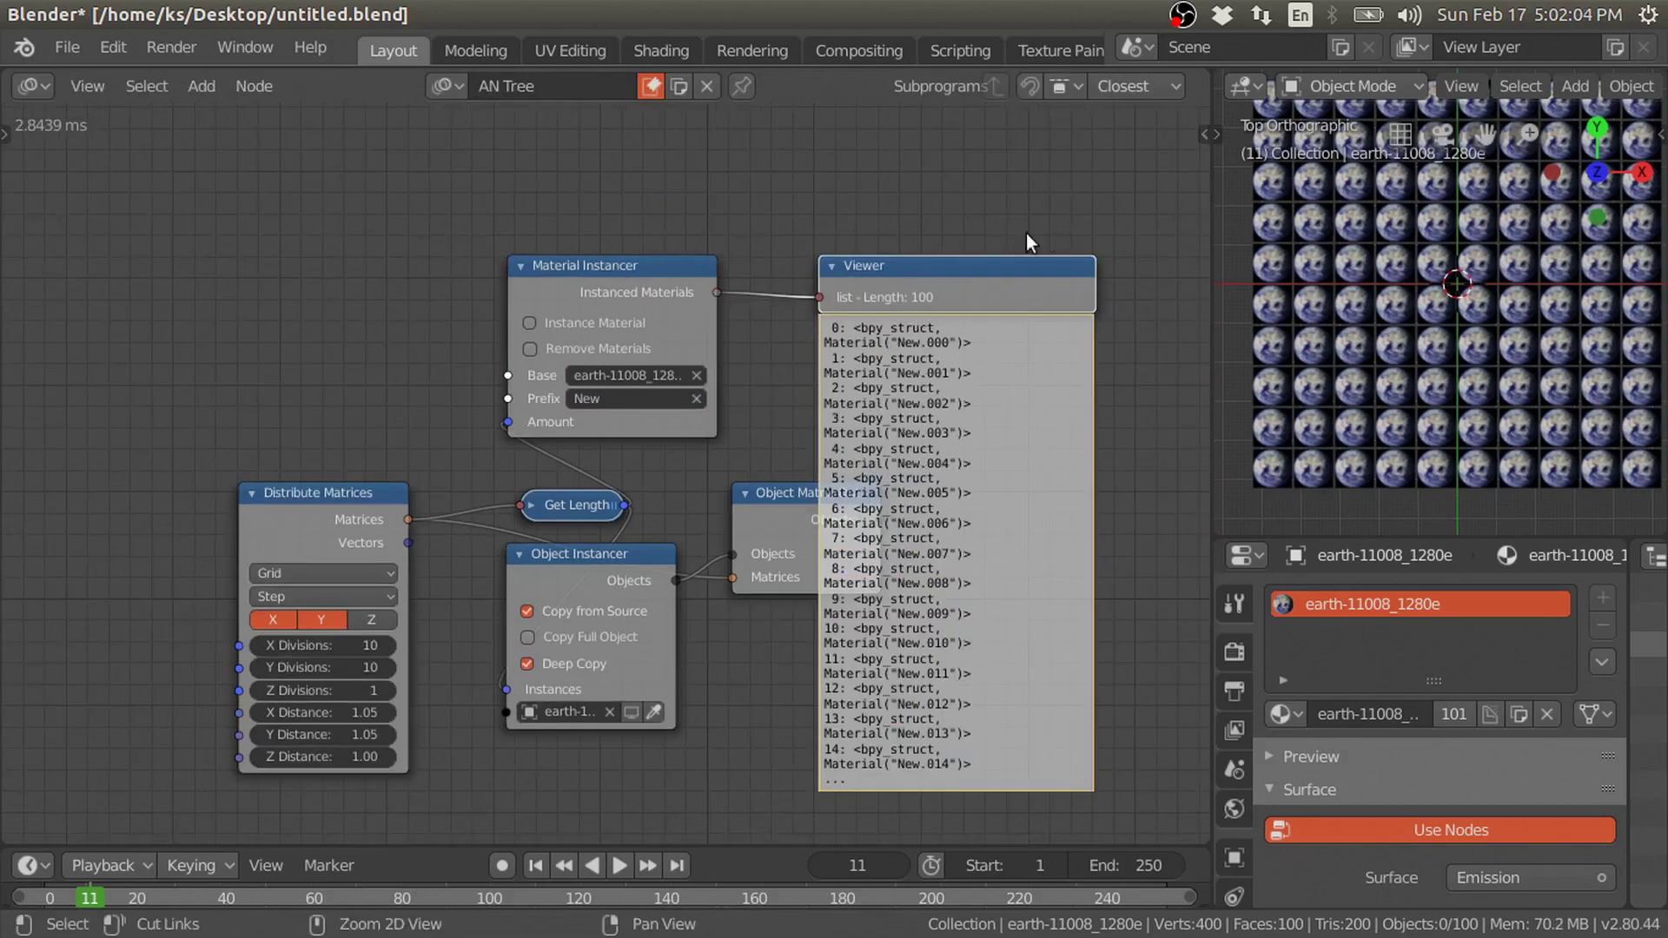
{"action": "left_click", "coordinate": [365, 324]}
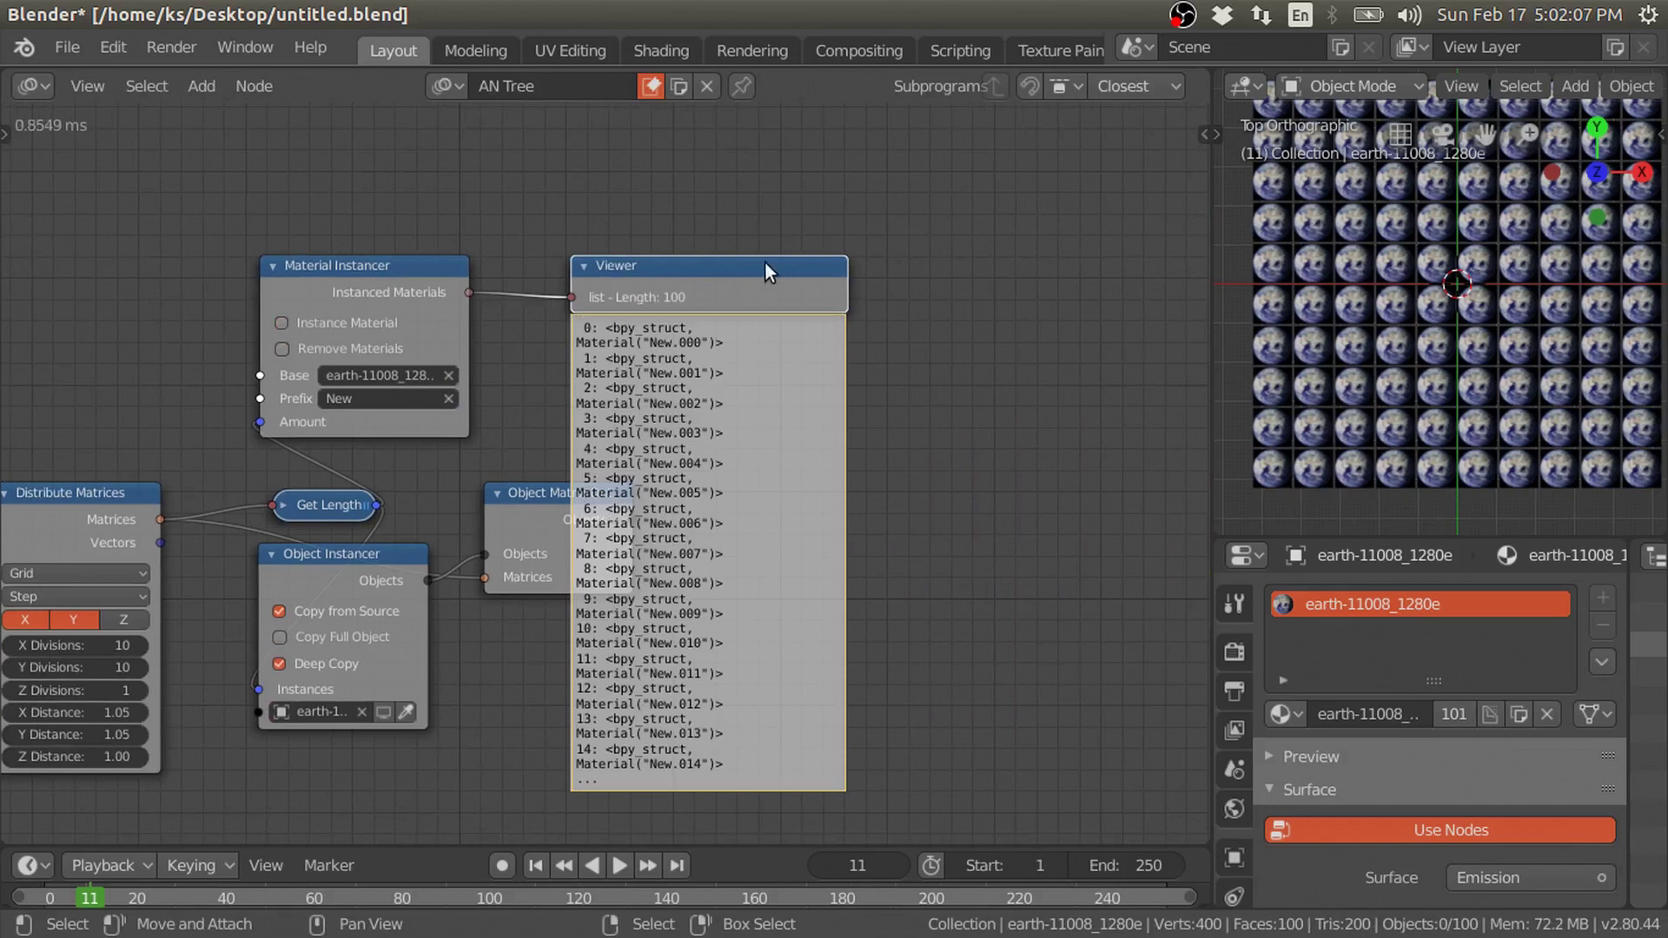
Replace the Viewer with an Object Material Output node.
{"action": "key", "text": "Delete"}
{"action": "key", "text": "shift+a"}
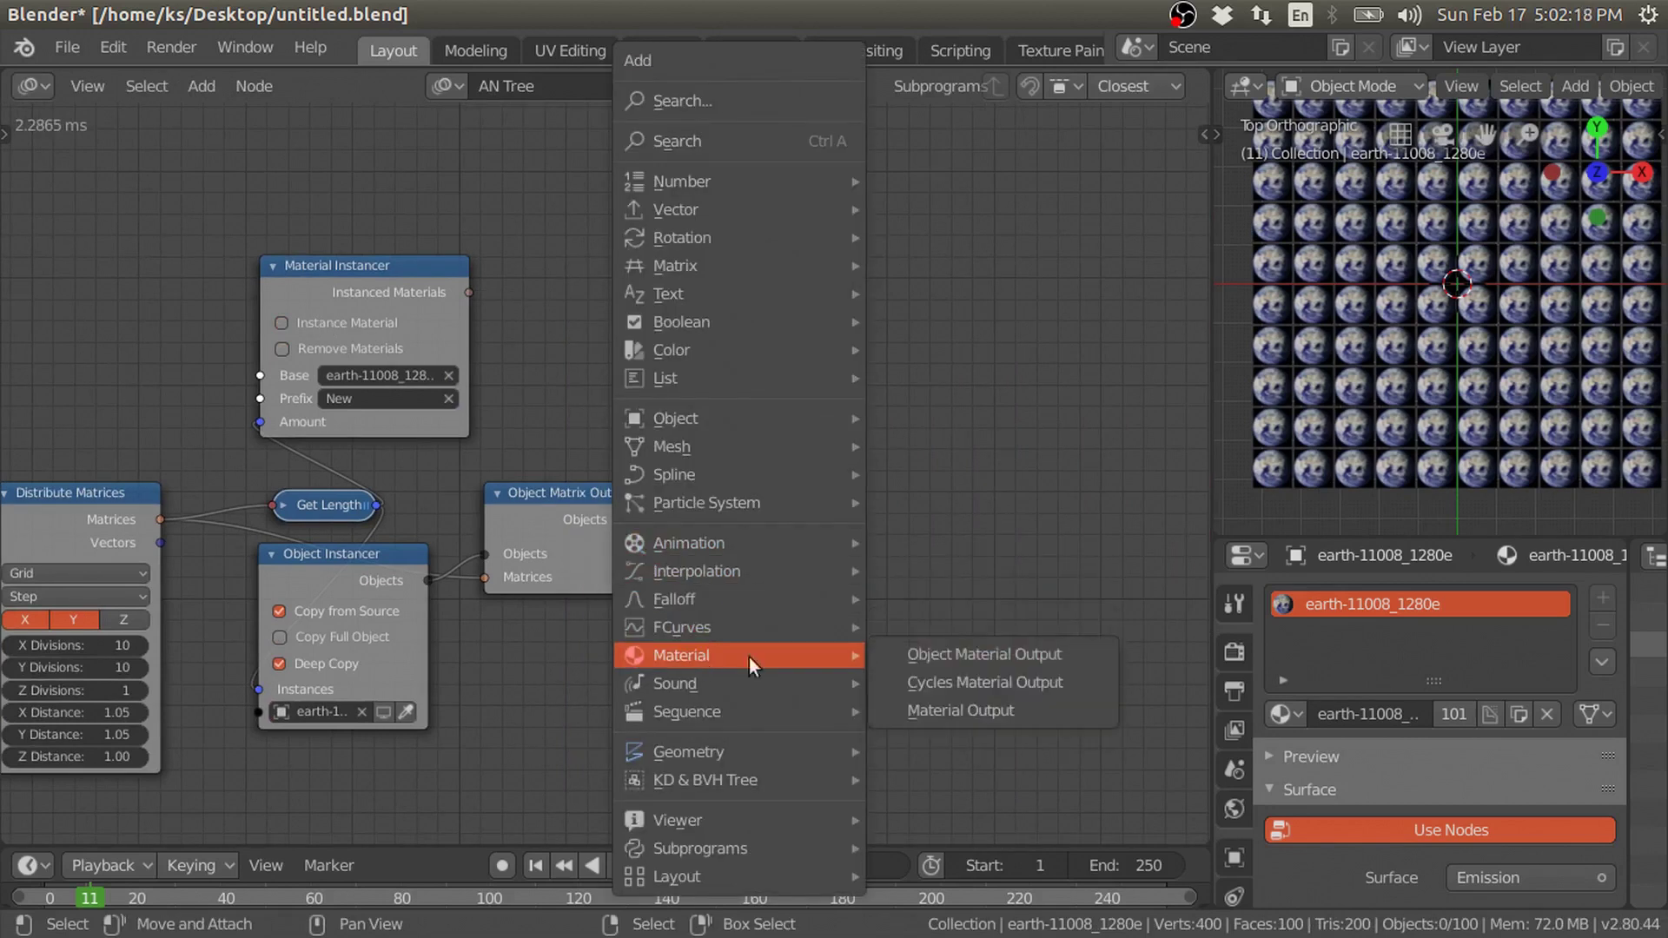
{"action": "left_click", "coordinate": [977, 654]}
{"action": "left_click", "coordinate": [881, 487]}
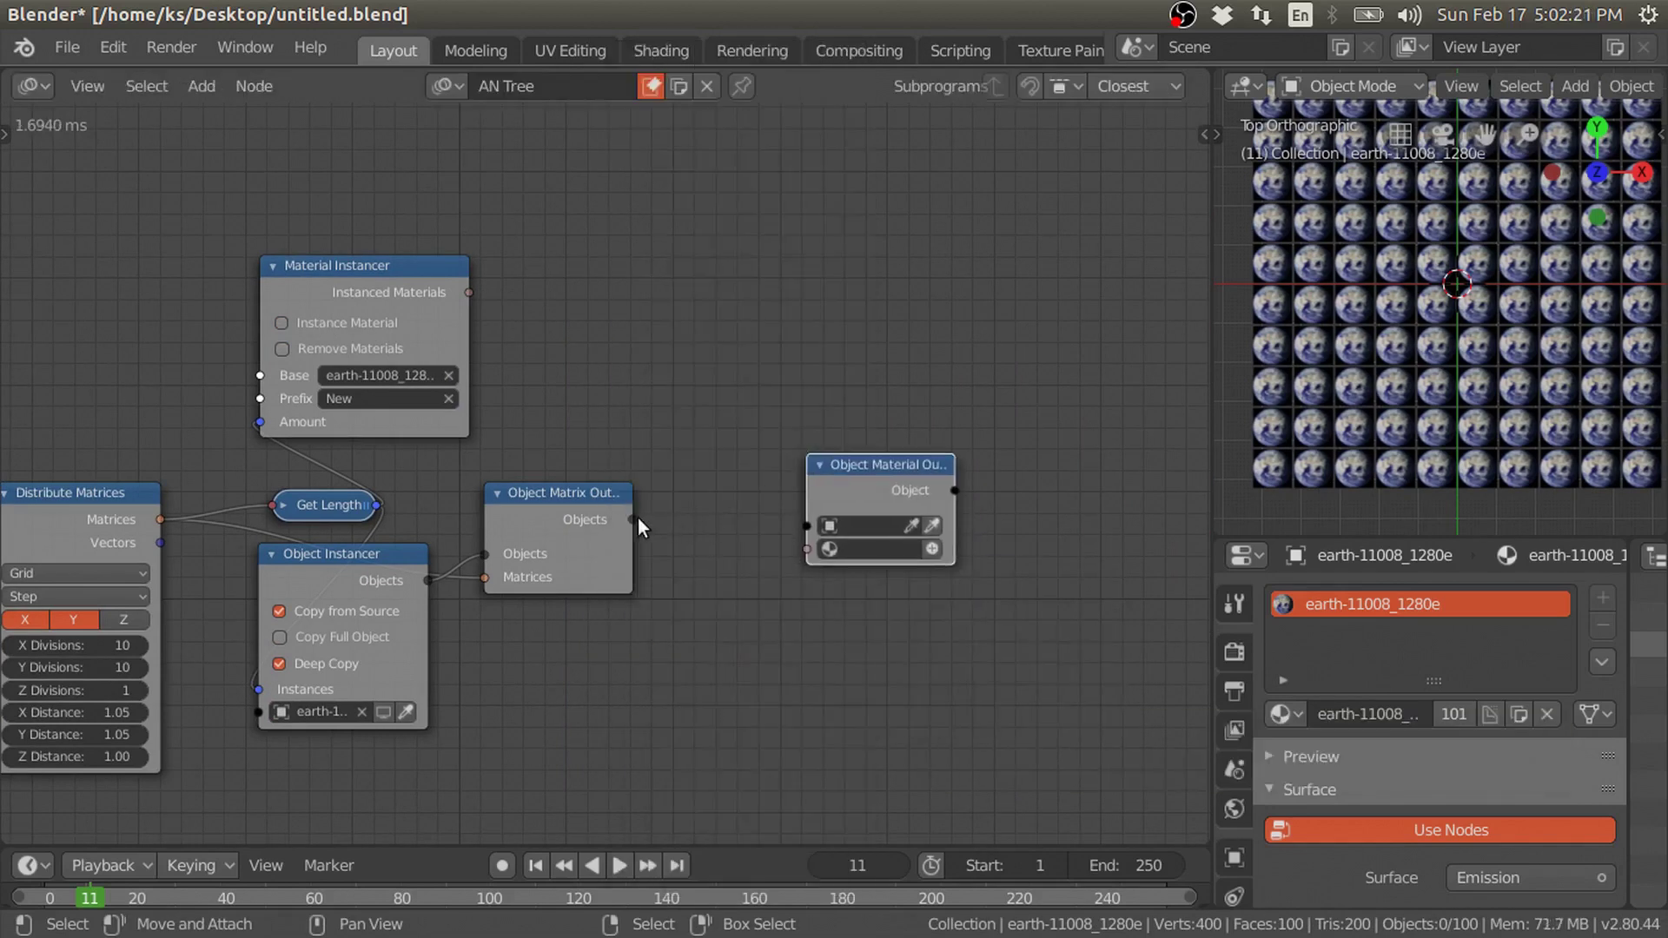
Create a loop through the instanced objects, linking the loop Object into Object Material Output.
{"action": "key", "text": "w"}
{"action": "left_click", "coordinate": [834, 496]}
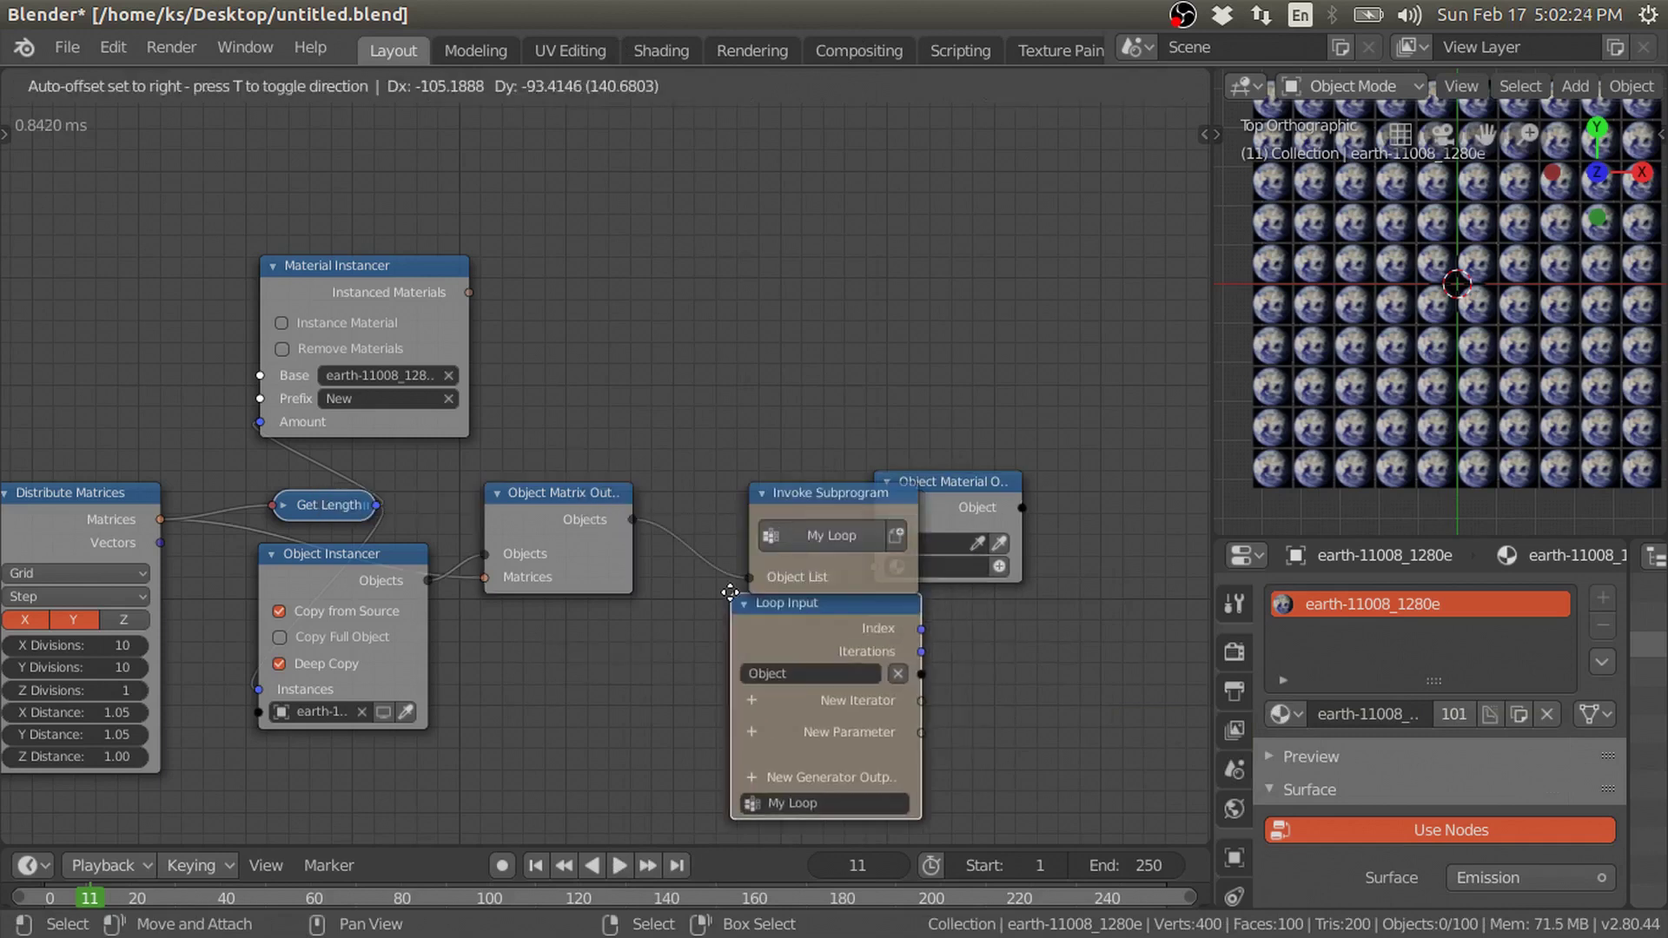
{"action": "left_click_drag", "start_coordinate": [967, 482], "coordinate": [1128, 556]}
{"action": "left_click_drag", "start_coordinate": [826, 603], "coordinate": [845, 672]}
{"action": "left_click_drag", "start_coordinate": [1129, 556], "coordinate": [1133, 673]}
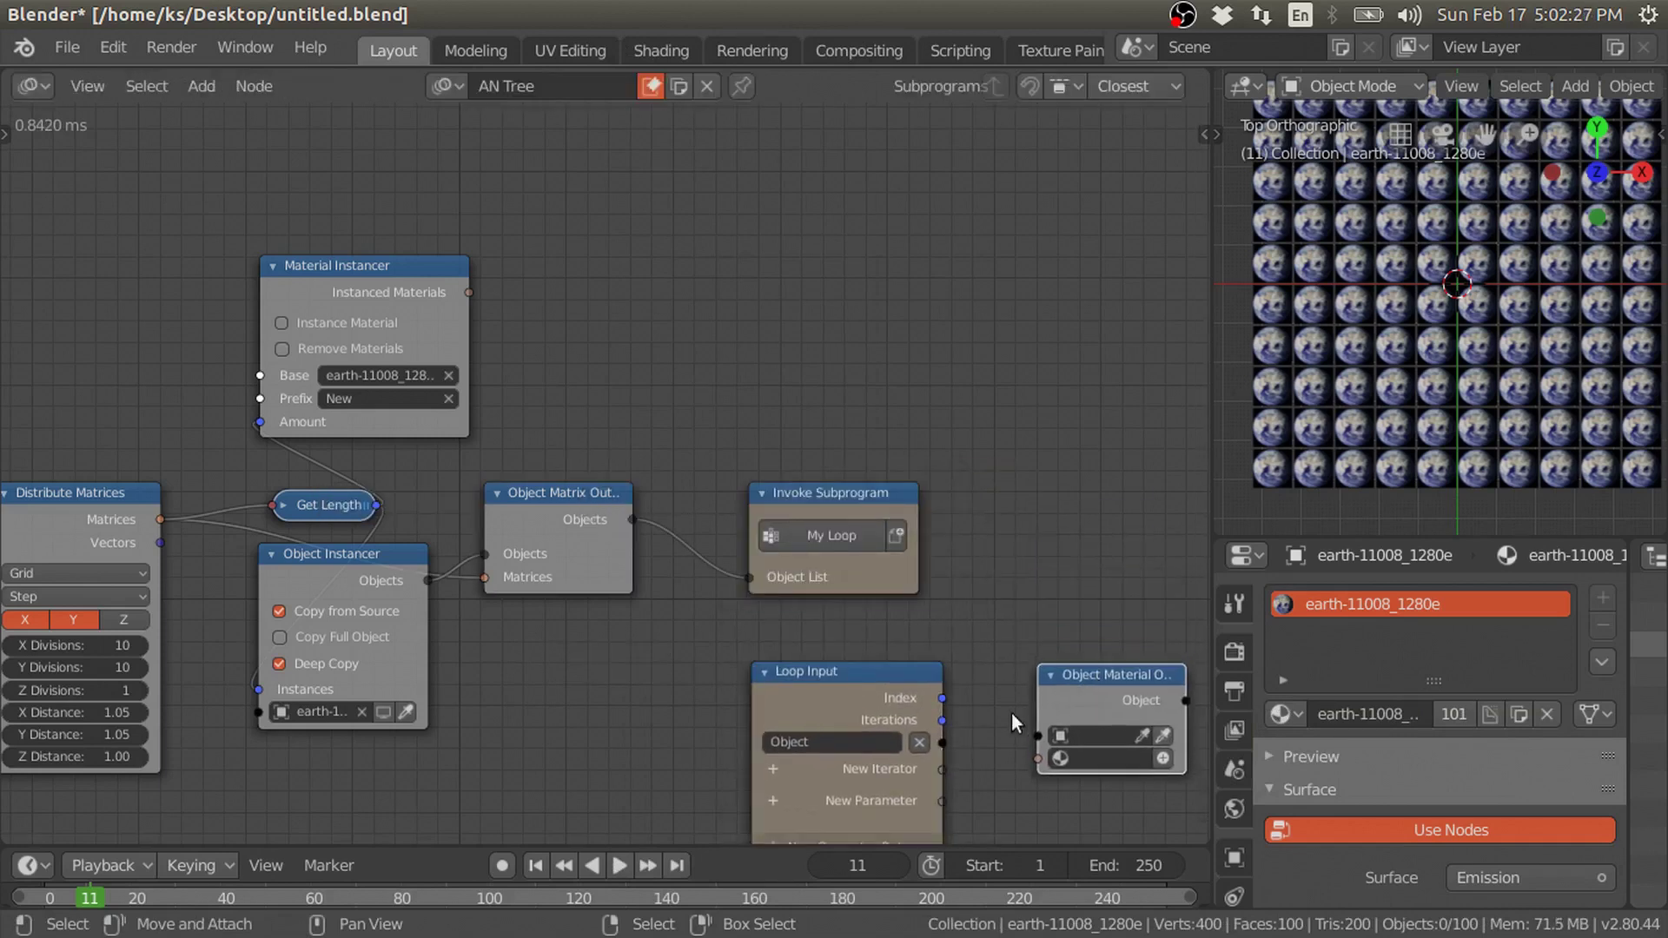
{"action": "mouse_move", "coordinate": [941, 742]}
{"action": "left_mouse_down"}
{"action": "mouse_move", "coordinate": [1038, 737]}
{"action": "mouse_move", "coordinate": [957, 774]}
{"action": "left_mouse_up"}
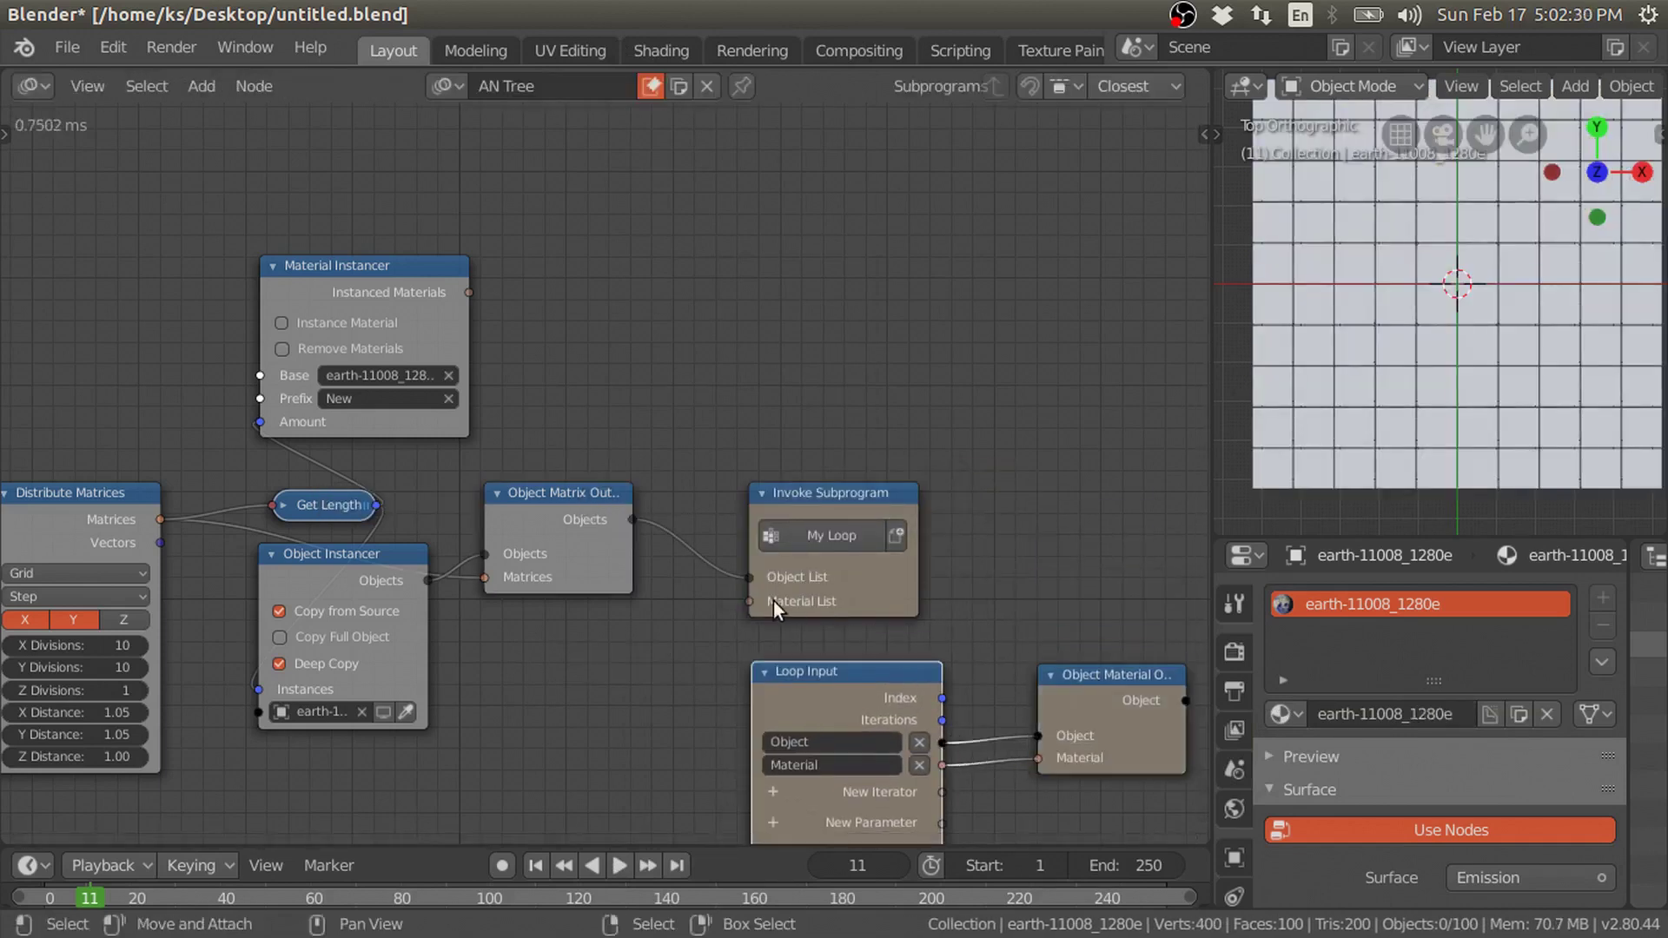
Add a Material parameter to the loop and feed the instanced materials into Material List.
{"action": "mouse_move", "coordinate": [748, 601]}
{"action": "left_mouse_down"}
{"action": "mouse_move", "coordinate": [524, 300]}
{"action": "mouse_move", "coordinate": [470, 293]}
{"action": "left_mouse_up"}
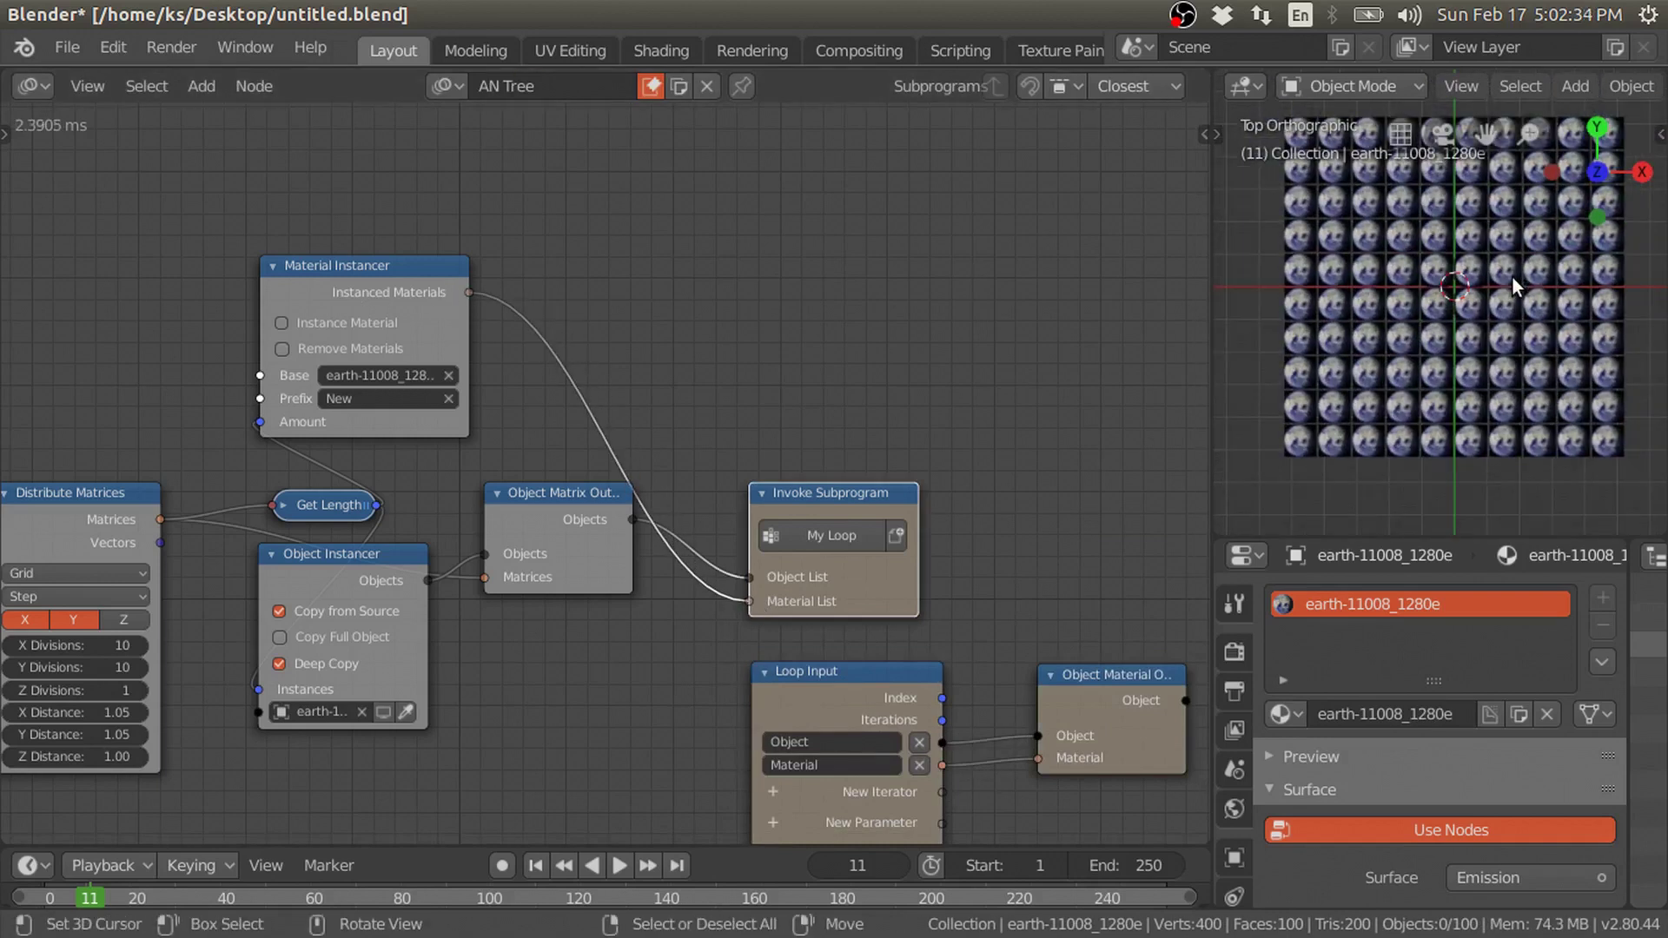
{"action": "middle_click_drag", "start_coordinate": [1112, 674], "coordinate": [875, 544]}
{"action": "left_click_drag", "start_coordinate": [876, 544], "coordinate": [851, 541]}
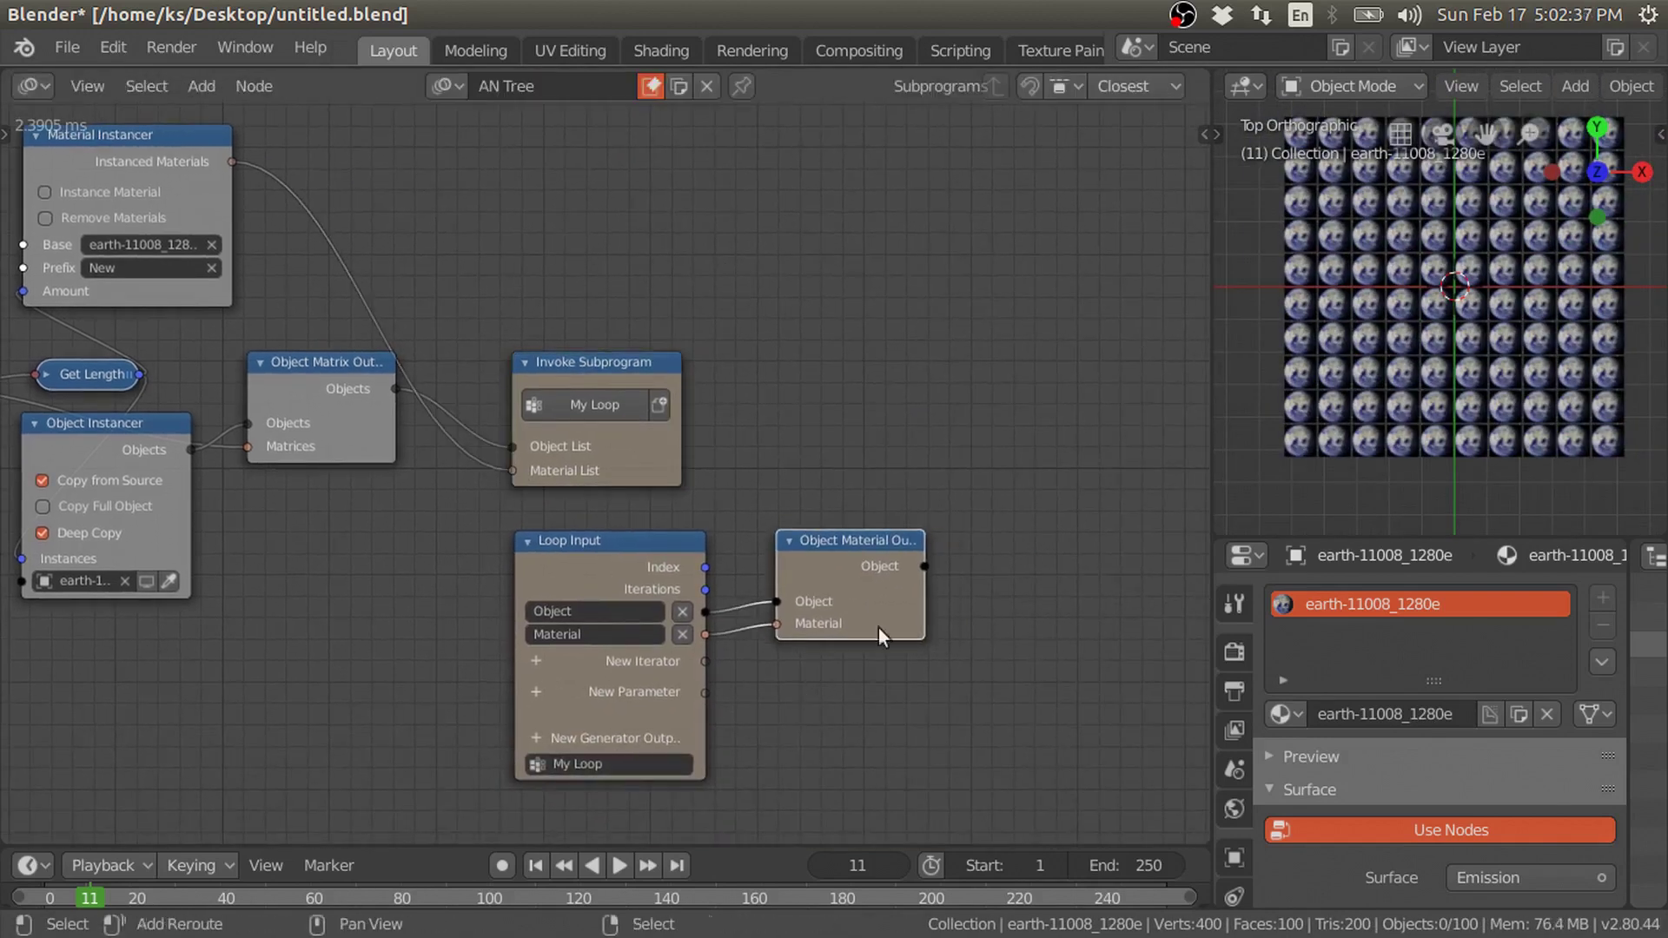
{"action": "key", "text": "shift+a"}
Add a Shader Node Controller node to the loop.
{"action": "left_click", "coordinate": [777, 141]}
{"action": "type", "text": "shade"}
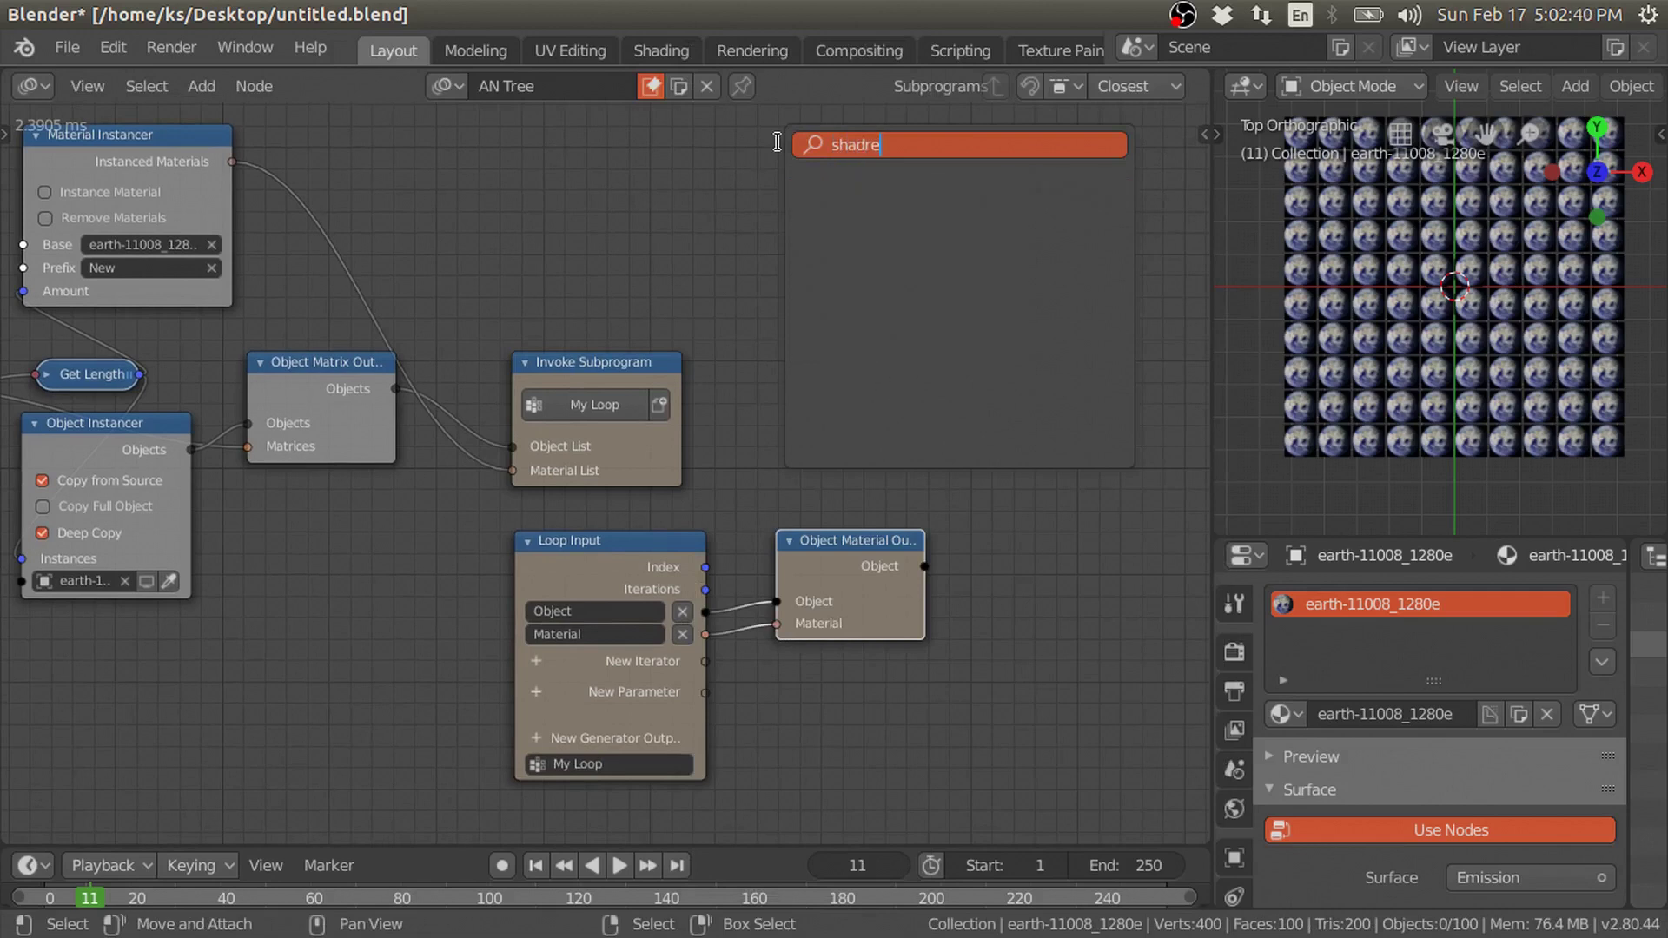
{"action": "key", "text": "Down"}
{"action": "key", "text": "Return"}
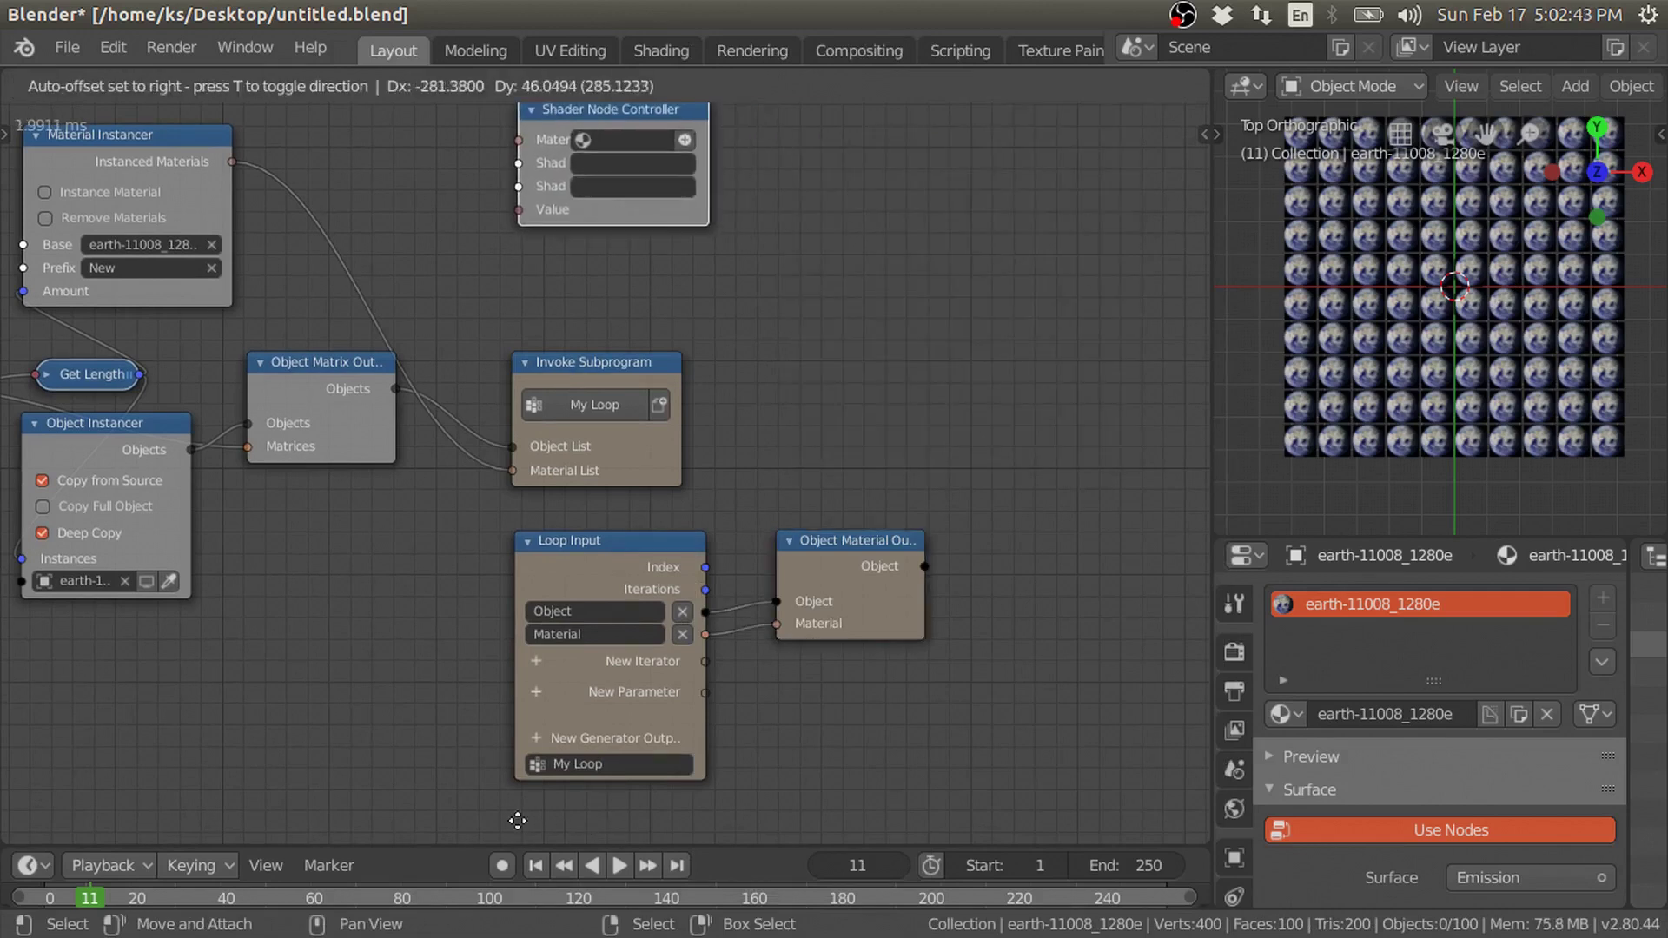
{"action": "left_click", "coordinate": [539, 113]}
{"action": "middle_click_drag", "start_coordinate": [430, 314], "coordinate": [513, 434]}
{"action": "left_click_drag", "start_coordinate": [315, 282], "coordinate": [601, 258]}
{"action": "left_click_drag", "start_coordinate": [686, 229], "coordinate": [686, 252]}
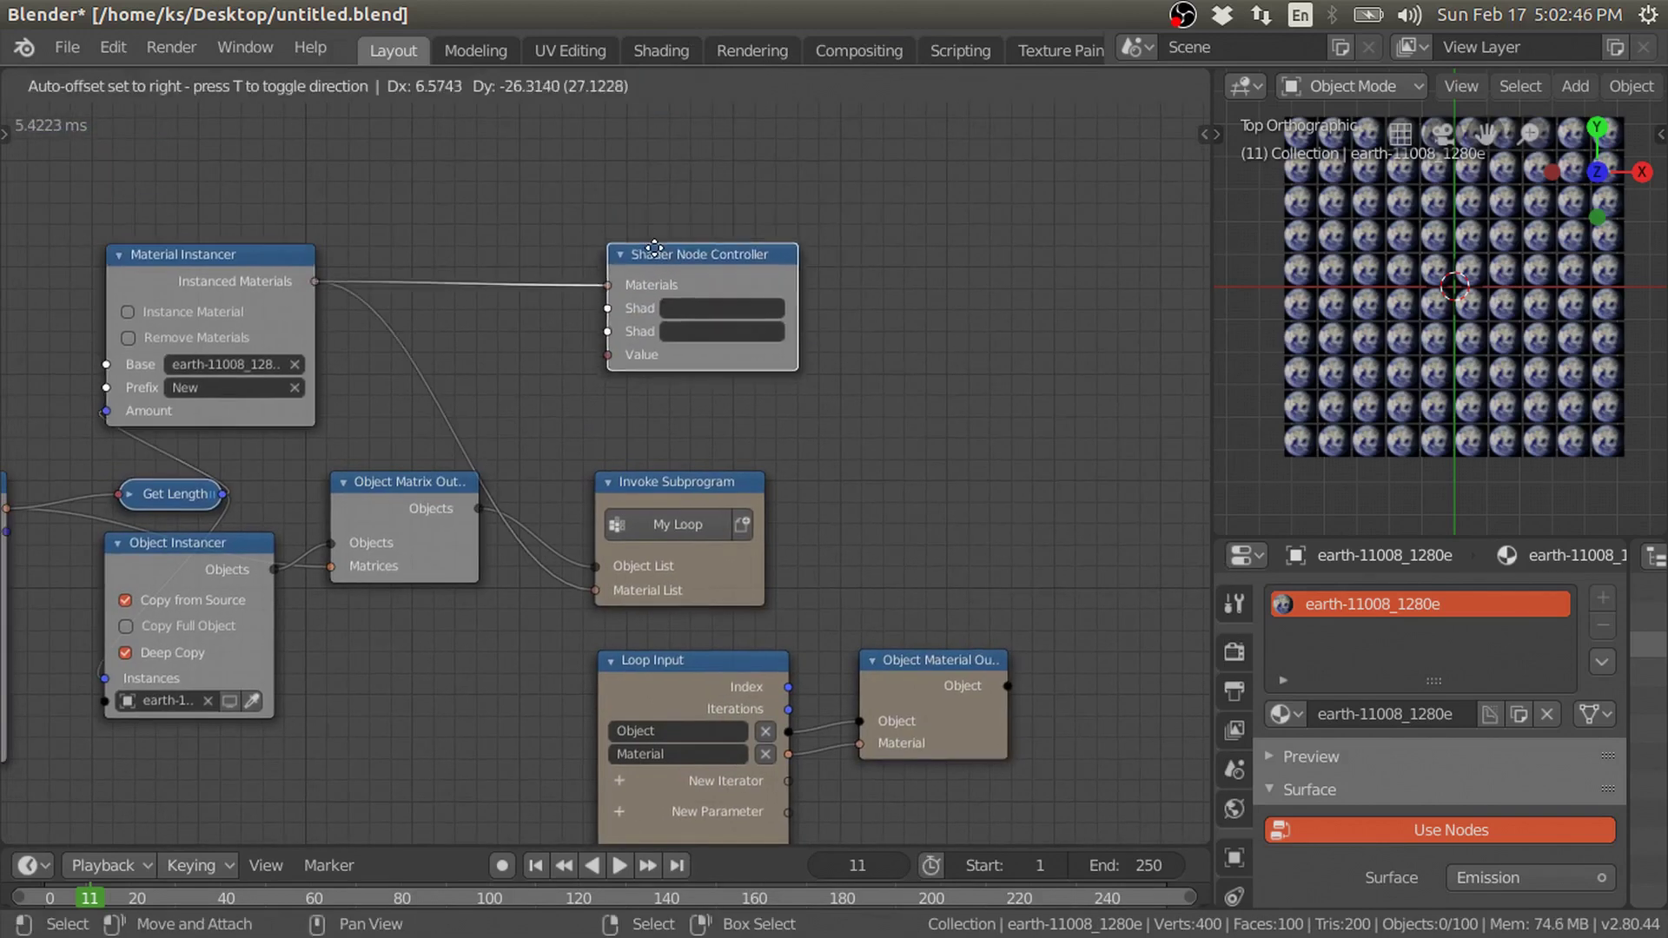
{"action": "scroll", "coordinate": [1390, 819], "scroll_direction": "down", "scroll_amount": 5}
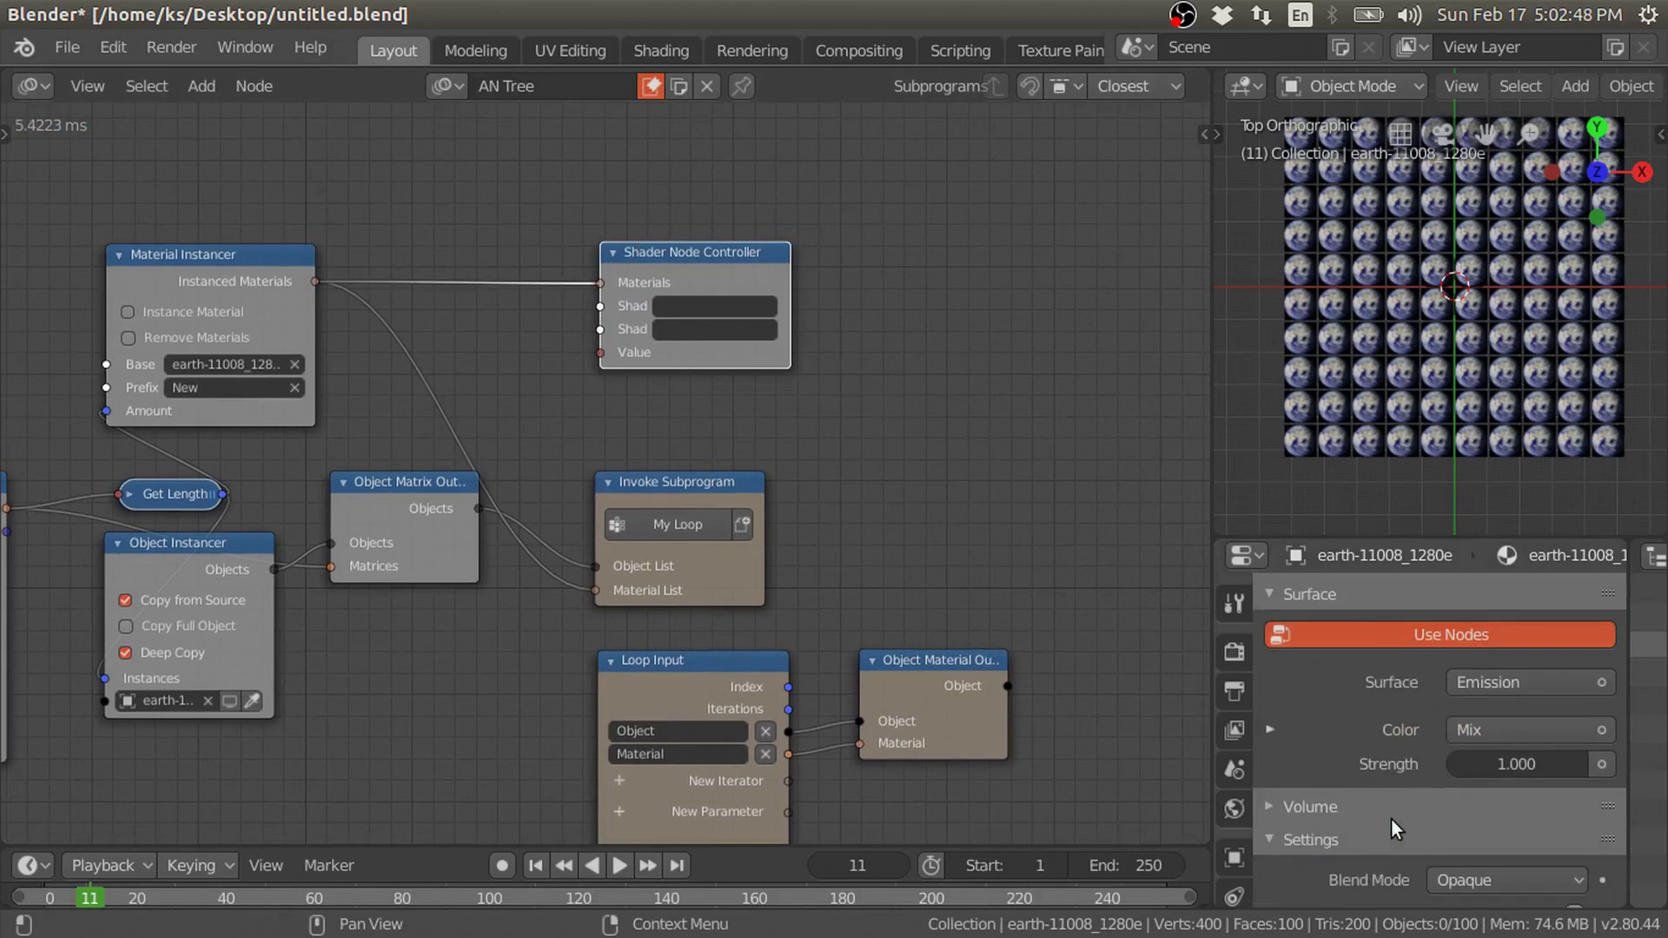
Set the controller's shader node to Mix and its input to Fac.
{"action": "left_click", "coordinate": [711, 300]}
{"action": "type", "text": "Mix"}
{"action": "key", "text": "Return"}
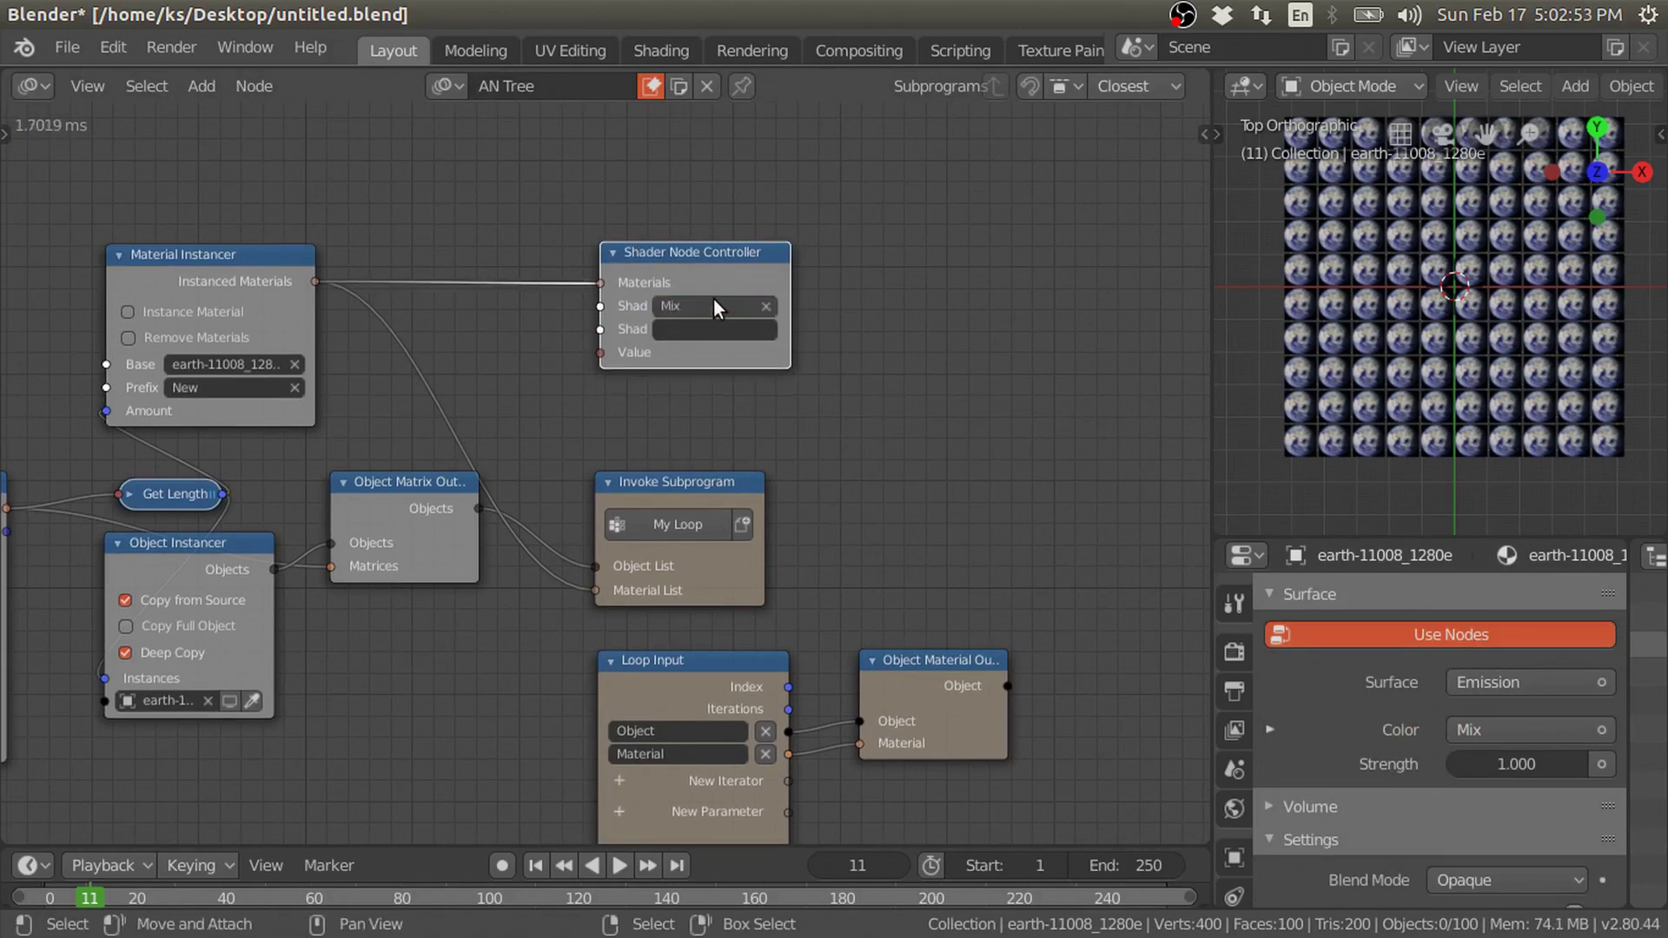
{"action": "left_click", "coordinate": [709, 320]}
{"action": "type", "text": "Fac"}
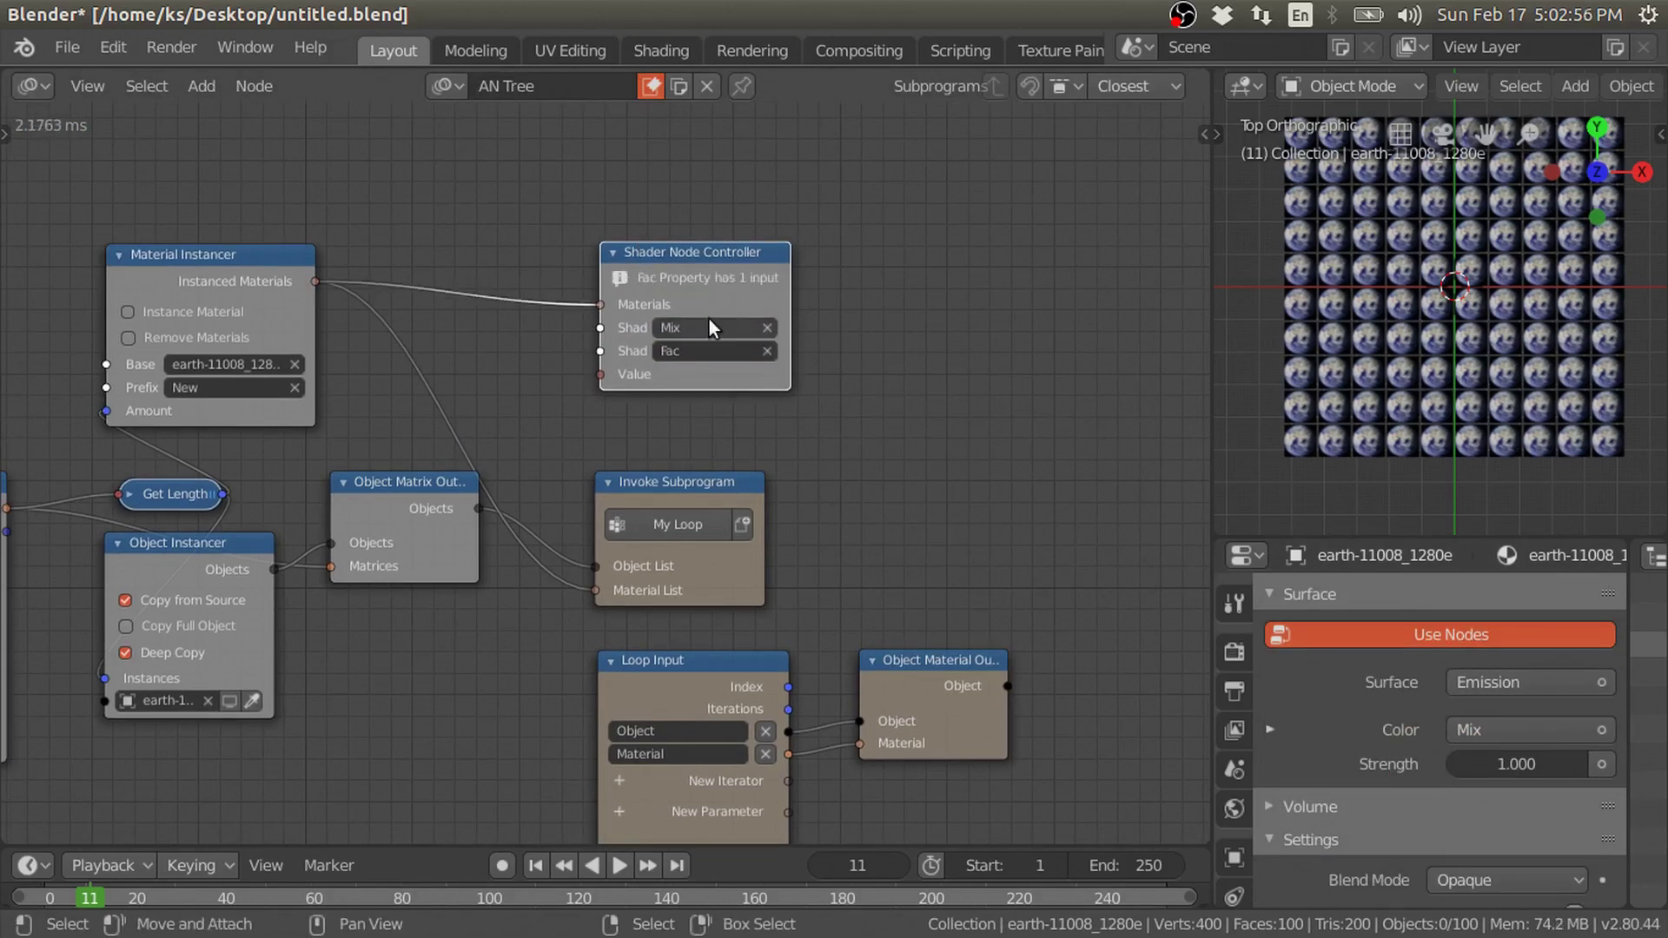
{"action": "scroll", "coordinate": [709, 320], "scroll_direction": "up", "scroll_amount": 5, "text": "ctrl"}
Add an Evaluate Falloff node evaluating by Location.
{"action": "key", "text": "shift+a"}
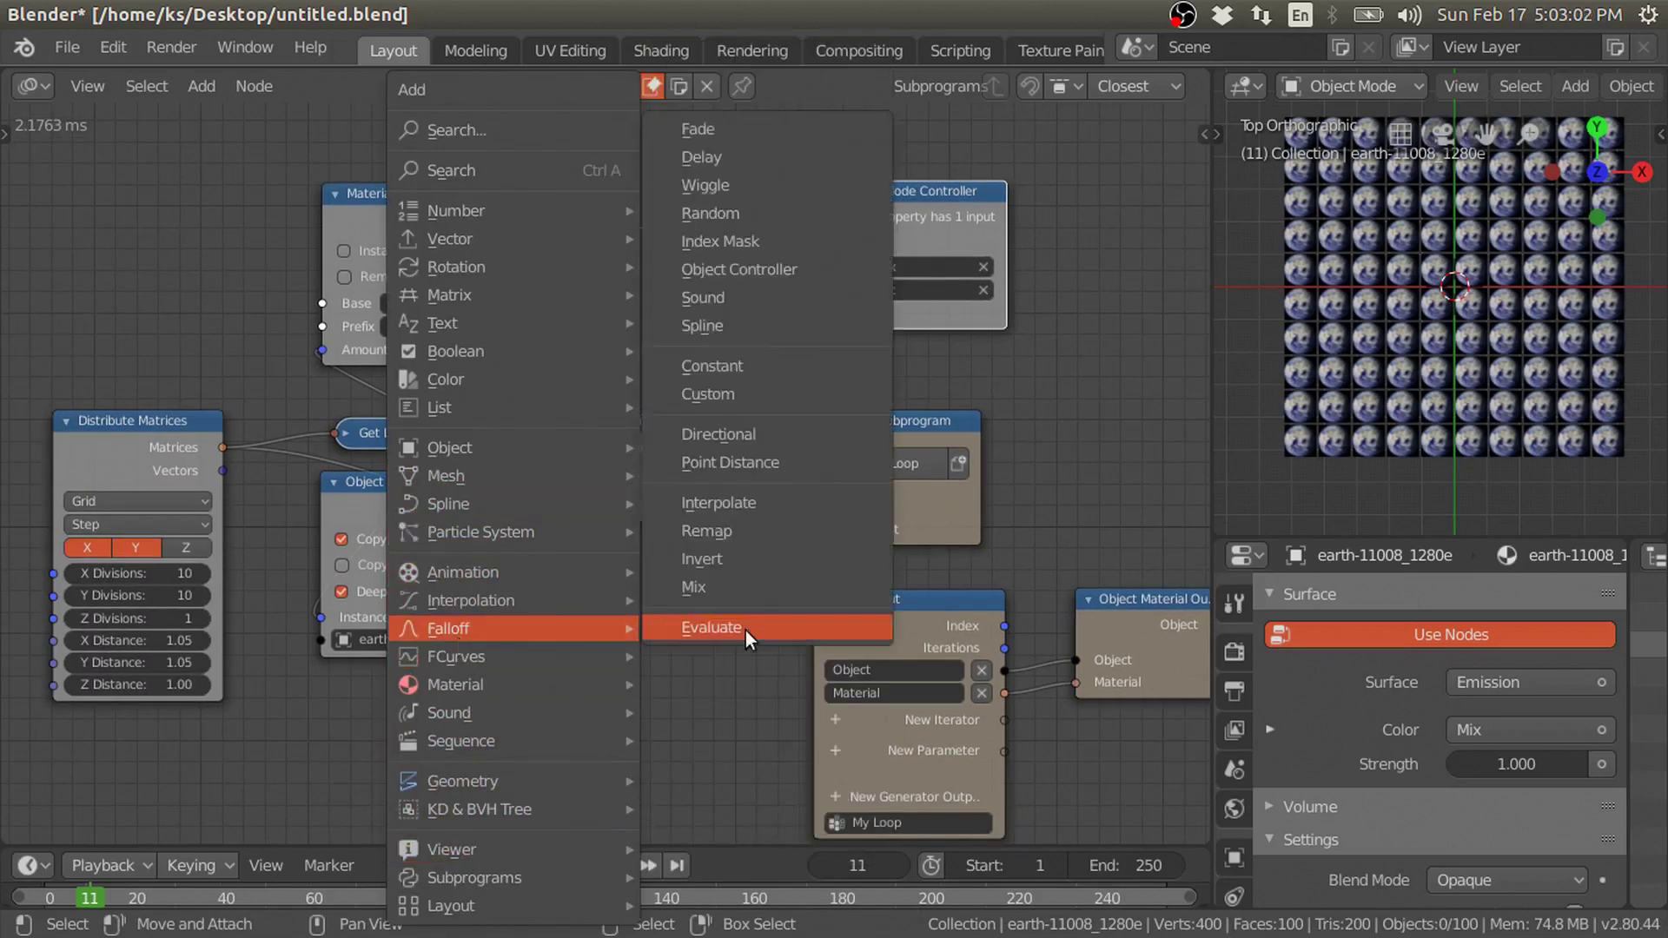
{"action": "left_click", "coordinate": [730, 632]}
{"action": "left_click", "coordinate": [345, 672]}
{"action": "left_click", "coordinate": [410, 740]}
{"action": "key", "text": "Home"}
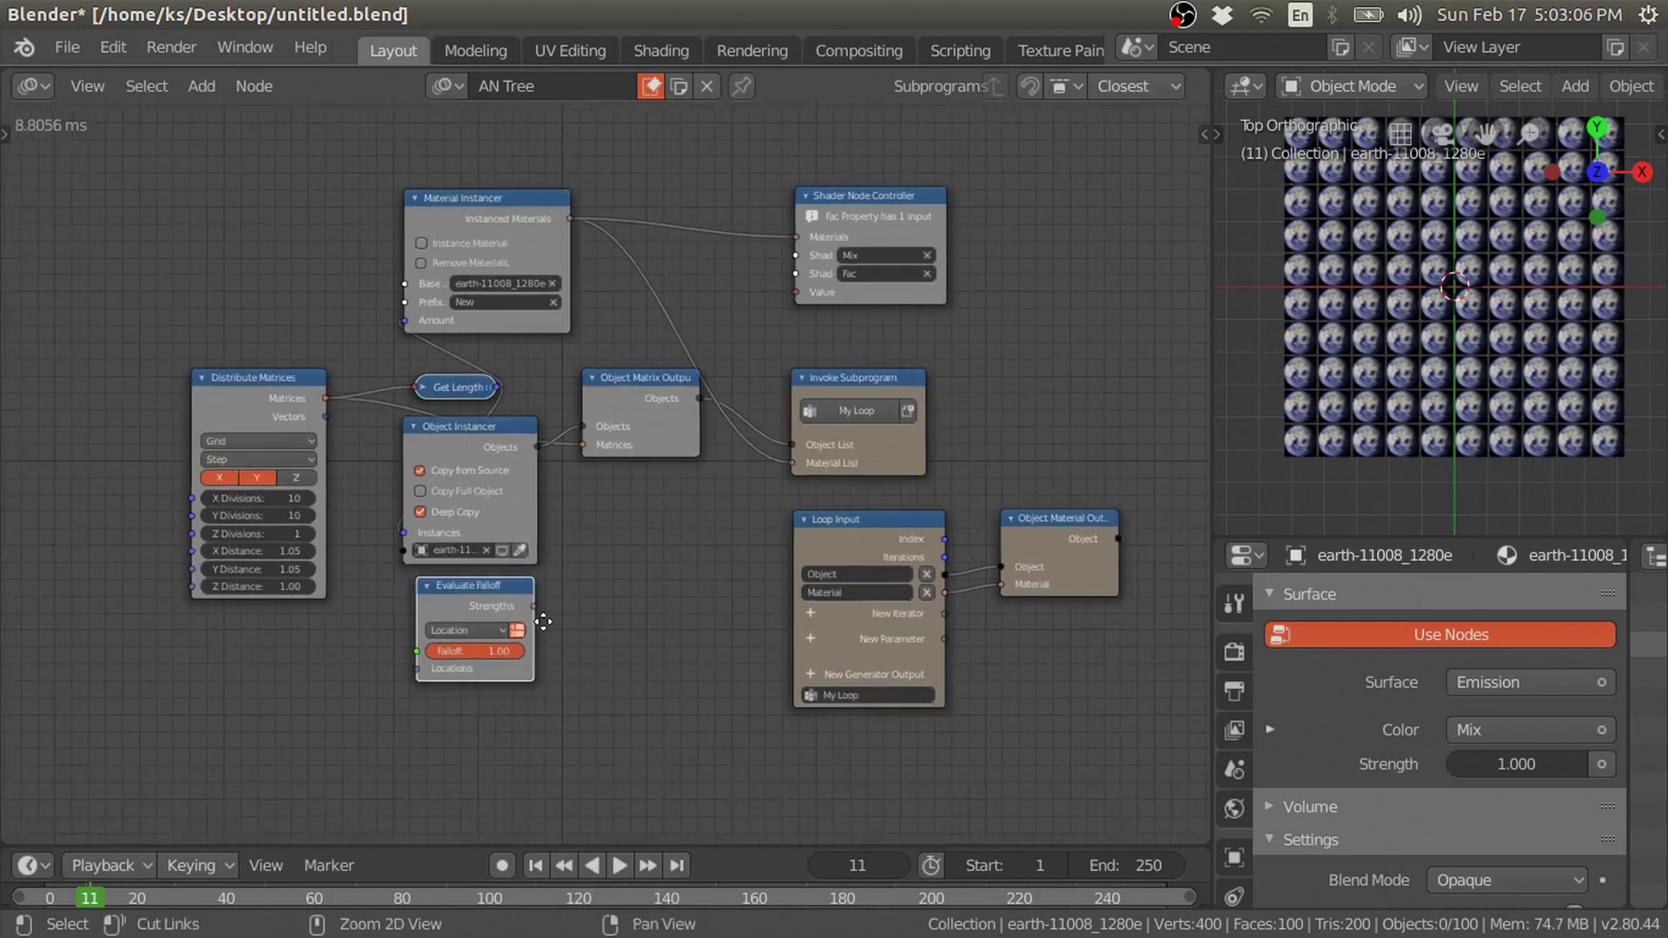
Link grid Vectors to falloff Locations and falloff Strengths to the controller Values.
{"action": "left_click_drag", "start_coordinate": [282, 396], "coordinate": [362, 602]}
{"action": "left_click_drag", "start_coordinate": [396, 692], "coordinate": [388, 691]}
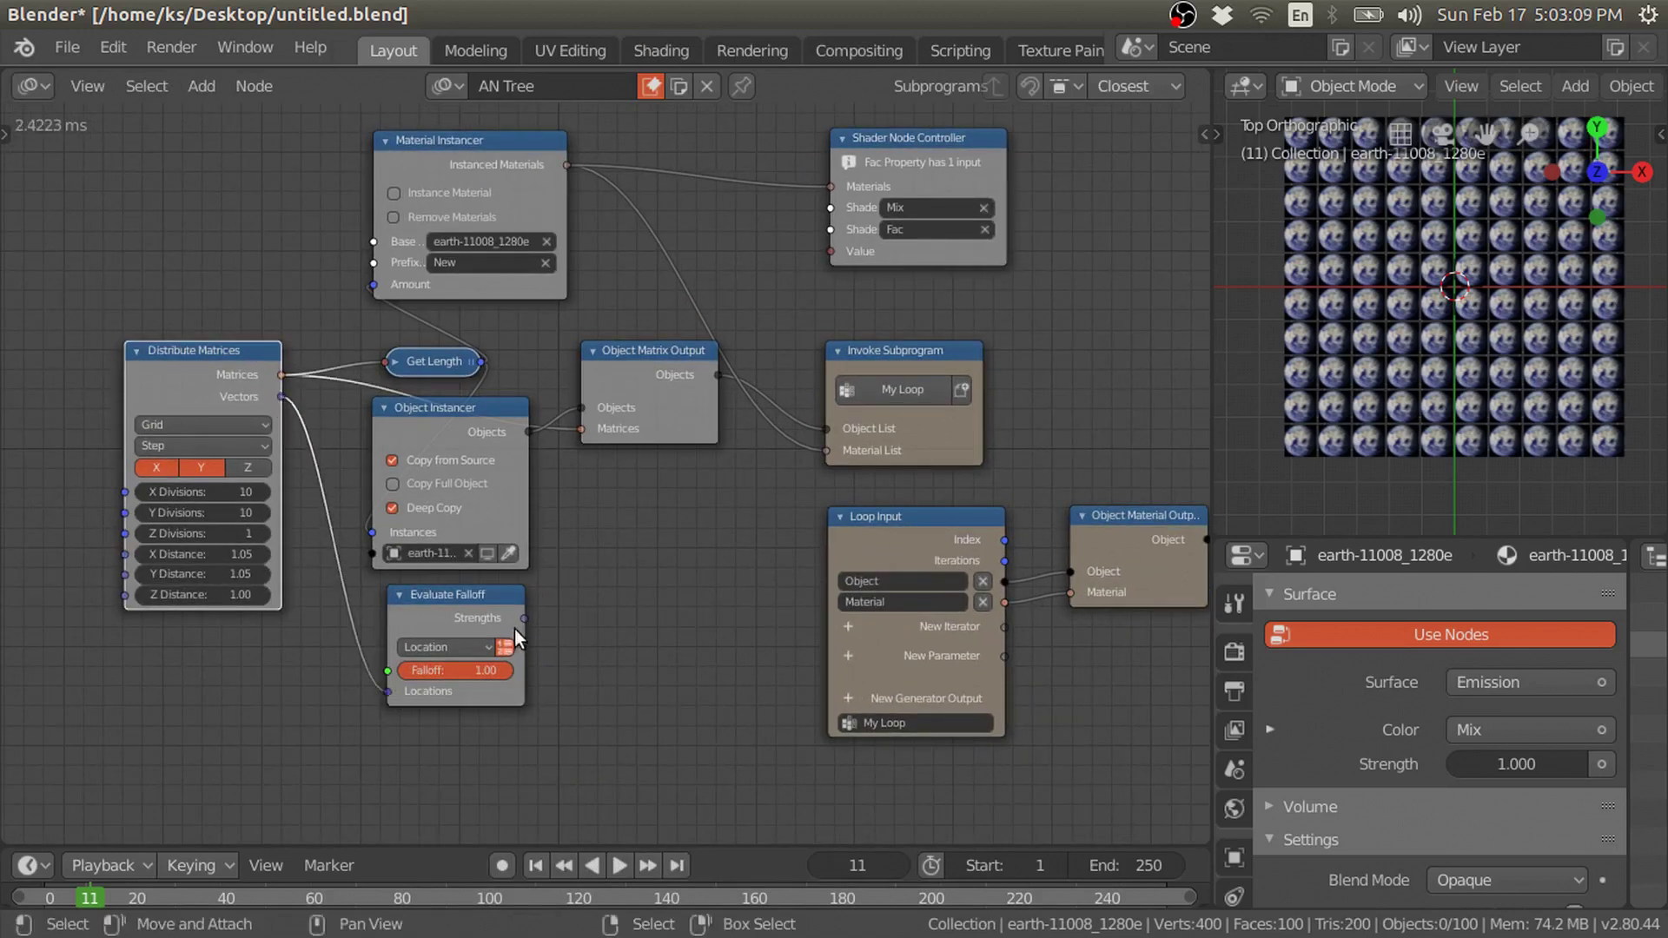
{"action": "left_click_drag", "start_coordinate": [508, 642], "coordinate": [800, 313]}
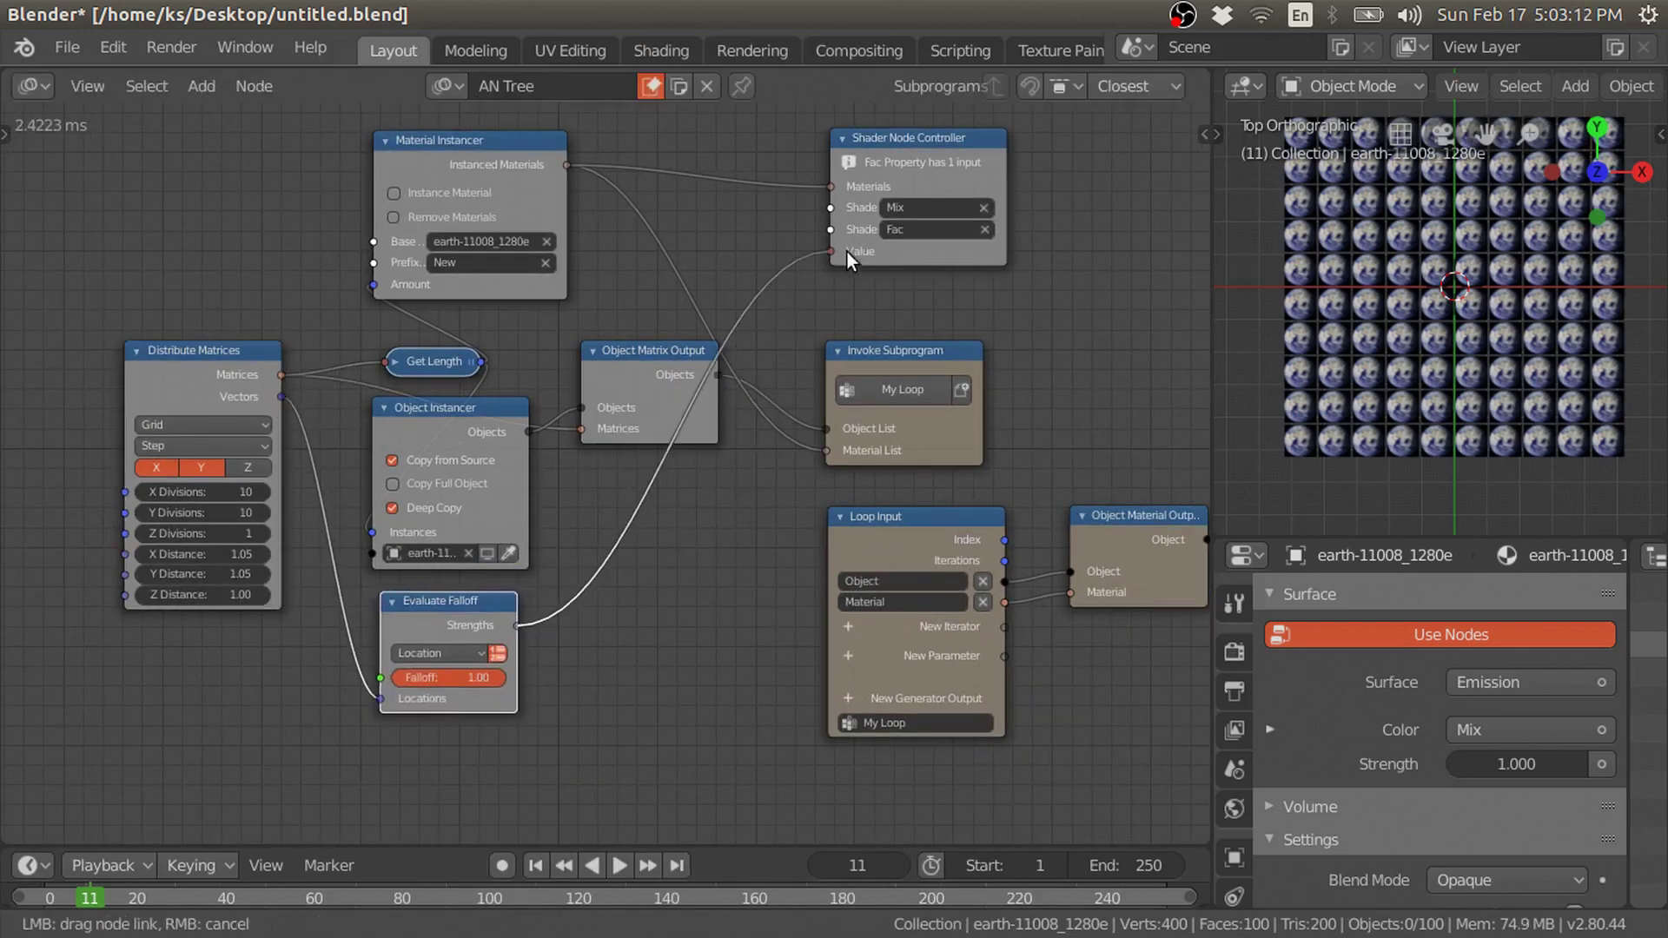
{"action": "left_click_drag", "start_coordinate": [847, 252], "coordinate": [842, 251]}
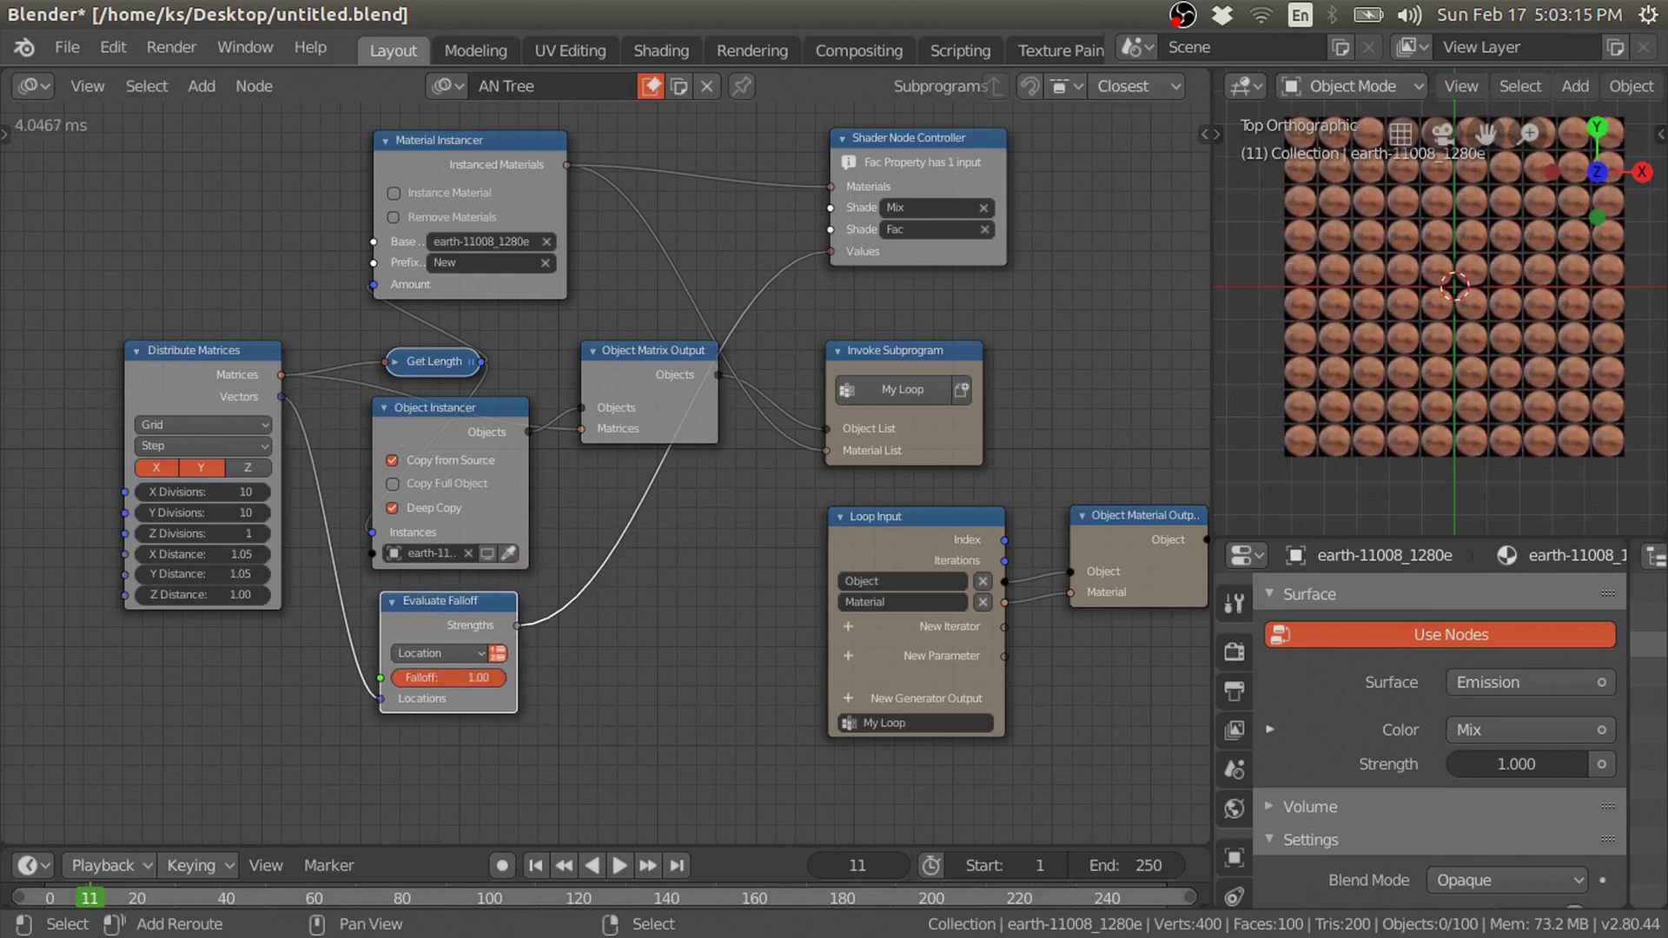
Set the falloff value to 0, toggling undo/redo to compare Earth and Mars results.
{"action": "double_click", "coordinate": [466, 676]}
{"action": "type", "text": "0"}
{"action": "key", "text": "Return"}
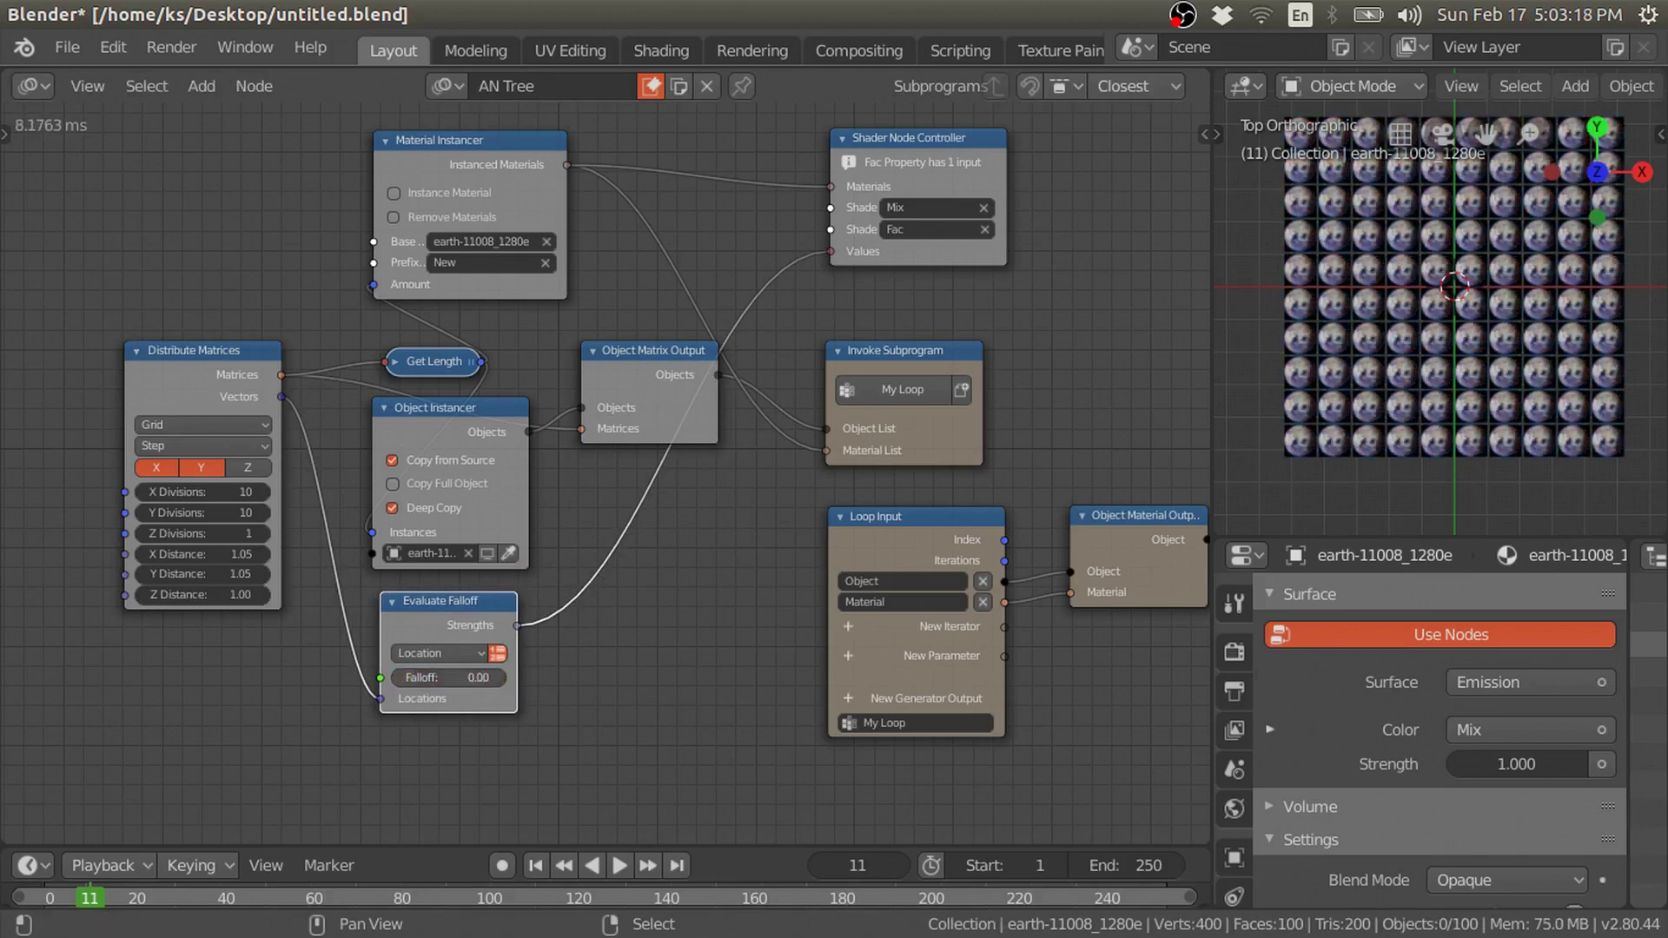
{"action": "key", "text": "ctrl+z"}
{"action": "key", "text": "ctrl+shift+z"}
{"action": "key", "text": "ctrl+z"}
{"action": "key", "text": "ctrl+shift+z"}
{"action": "key", "text": "ctrl+z"}
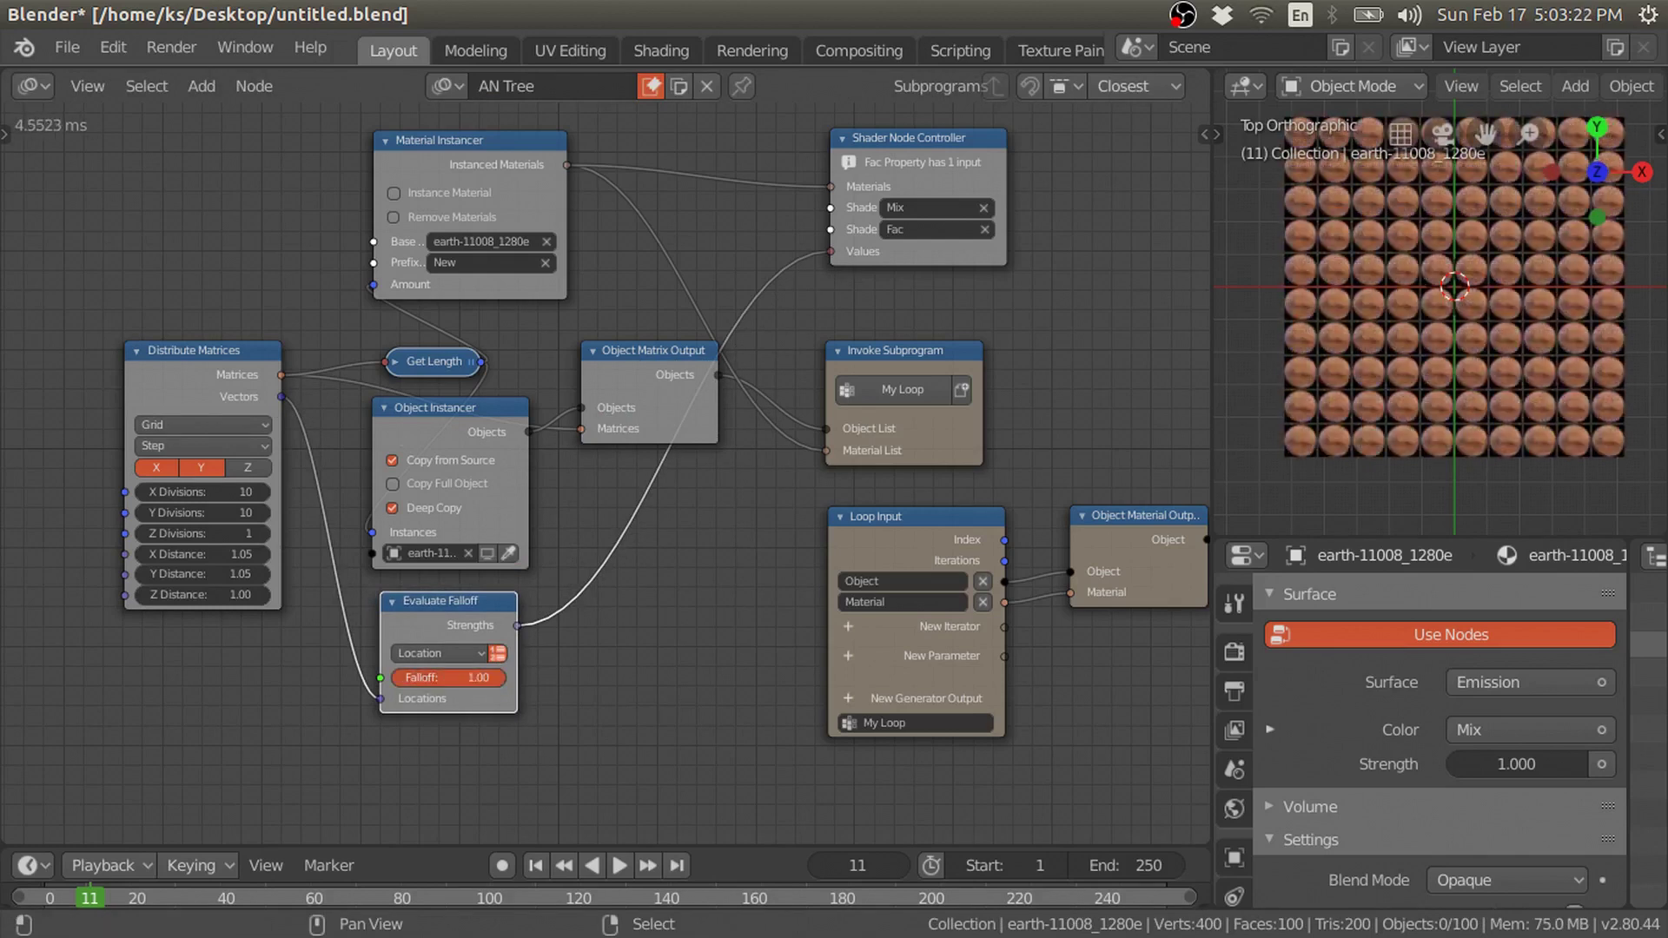
{"action": "key", "text": "ctrl+shift+z"}
{"action": "middle_click_drag", "start_coordinate": [547, 676], "coordinate": [994, 492]}
{"action": "scroll", "coordinate": [994, 491], "scroll_direction": "up", "scroll_amount": 1}
Add an Object Controller Falloff node beside the Evaluate Falloff node.
{"action": "left_click_drag", "start_coordinate": [695, 445], "coordinate": [867, 422]}
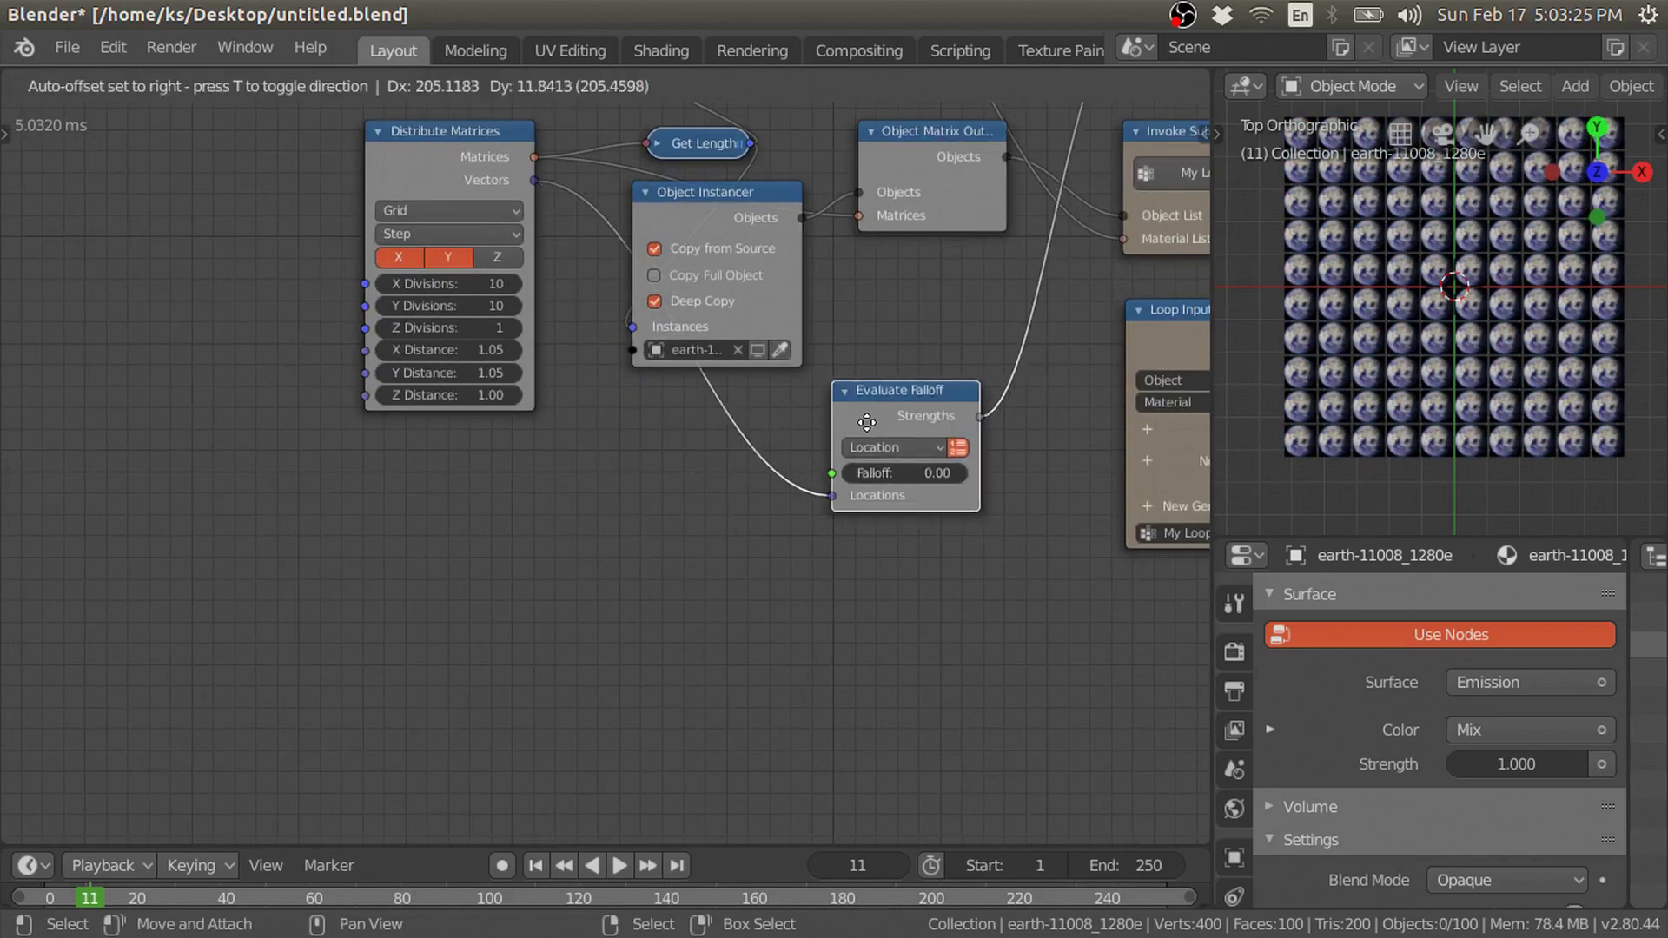
{"action": "key", "text": "shift+a"}
{"action": "left_click", "coordinate": [887, 240]}
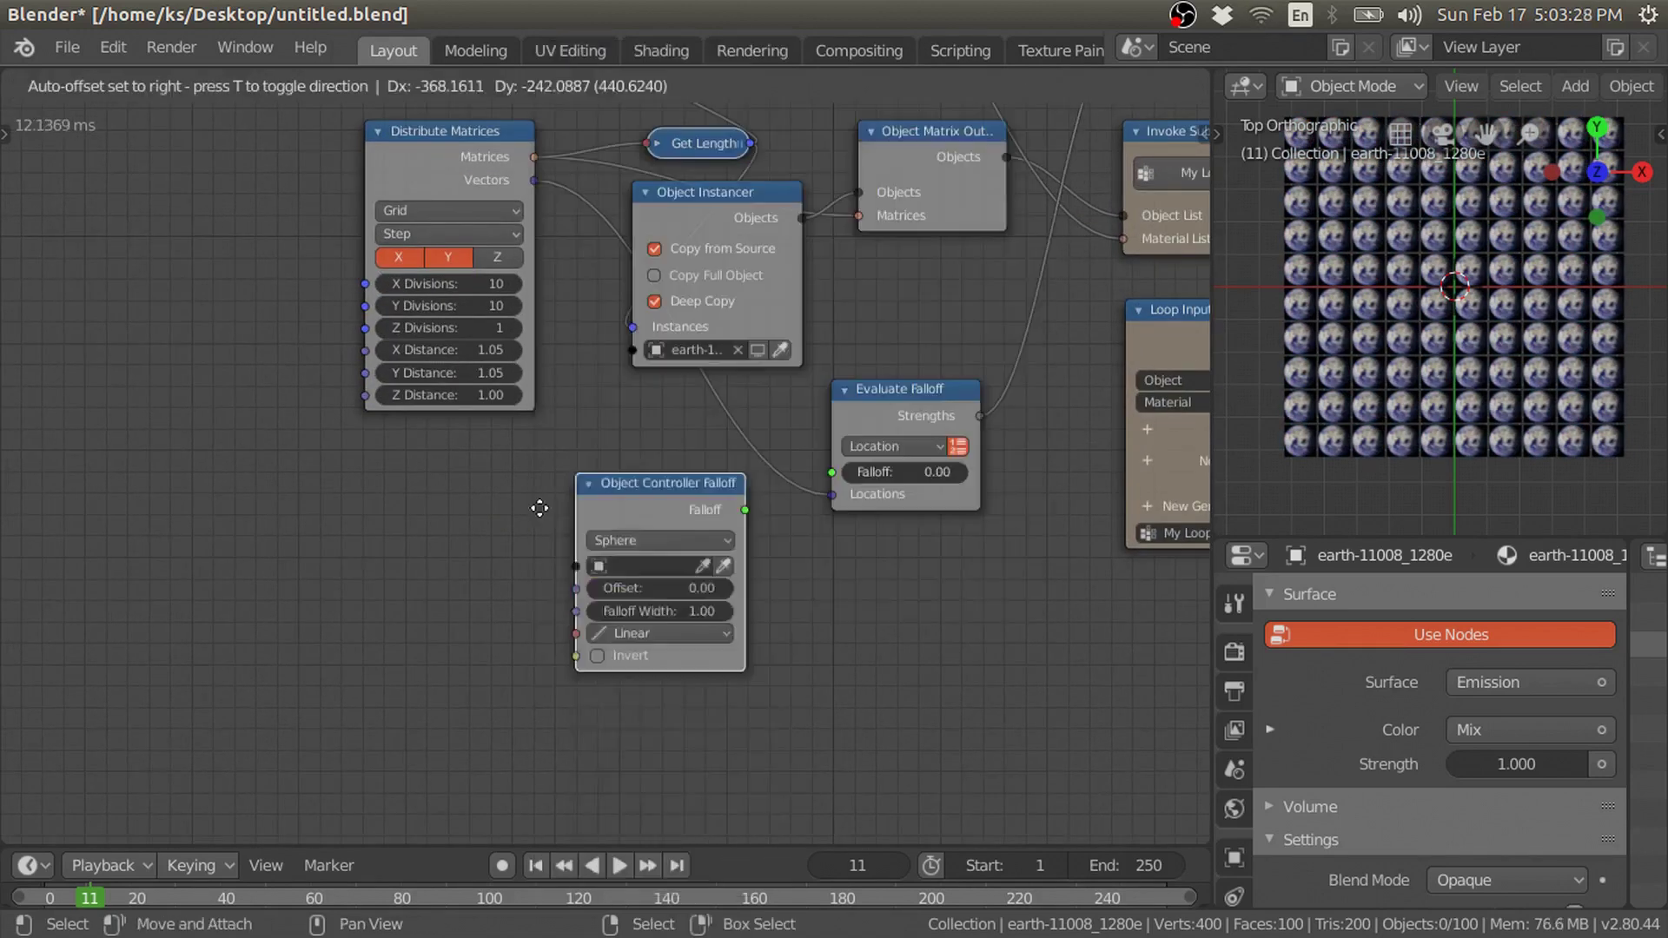
{"action": "left_click", "coordinate": [640, 529]}
Add an enlarged sphere Empty and connect the controller falloff into Evaluate Falloff.
{"action": "key", "text": "shift+a"}
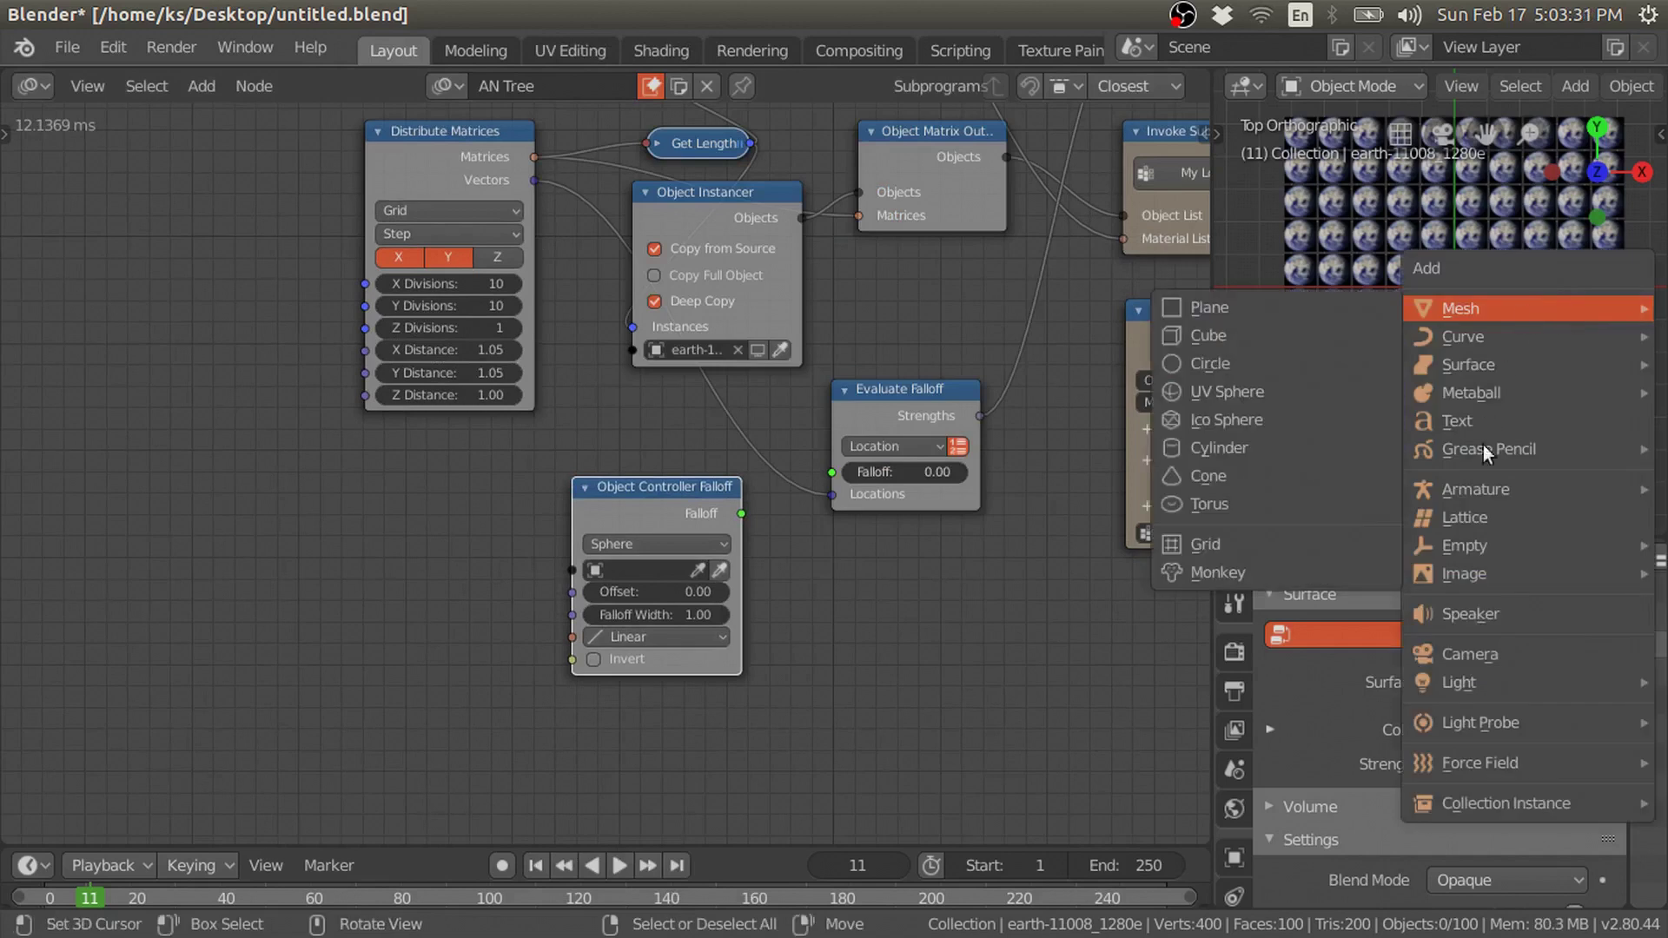
{"action": "left_click", "coordinate": [1248, 704]}
{"action": "key", "text": "s"}
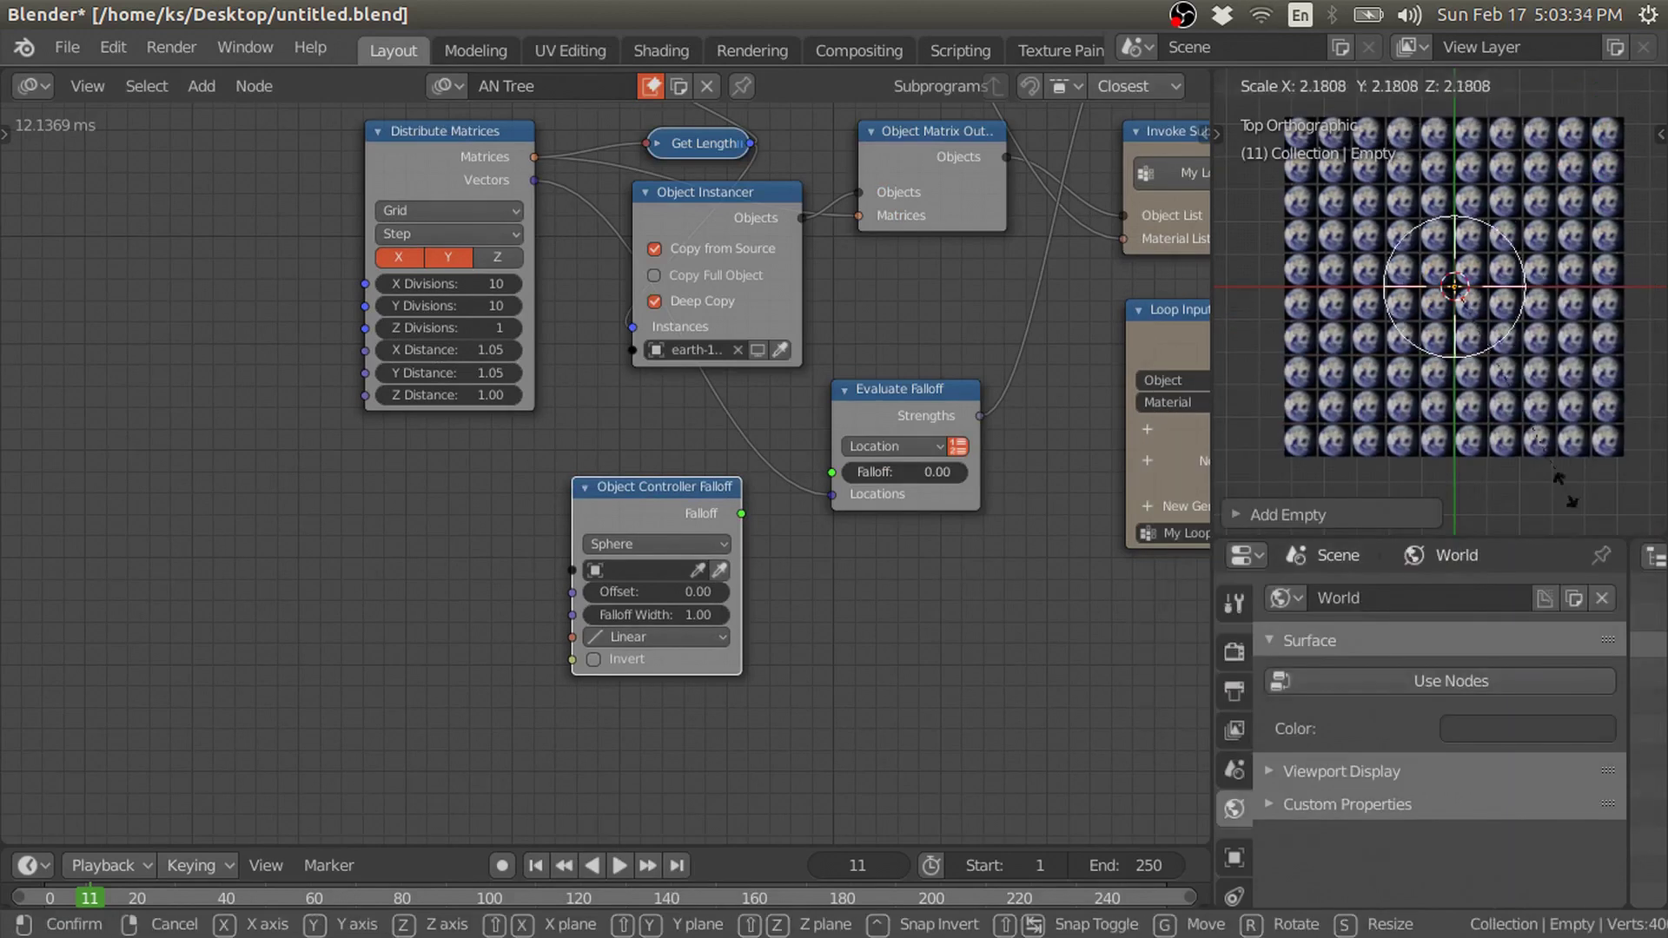
{"action": "left_click", "coordinate": [980, 756]}
{"action": "scroll", "coordinate": [737, 582], "scroll_direction": "up", "scroll_amount": 1}
{"action": "left_click_drag", "start_coordinate": [765, 520], "coordinate": [870, 471]}
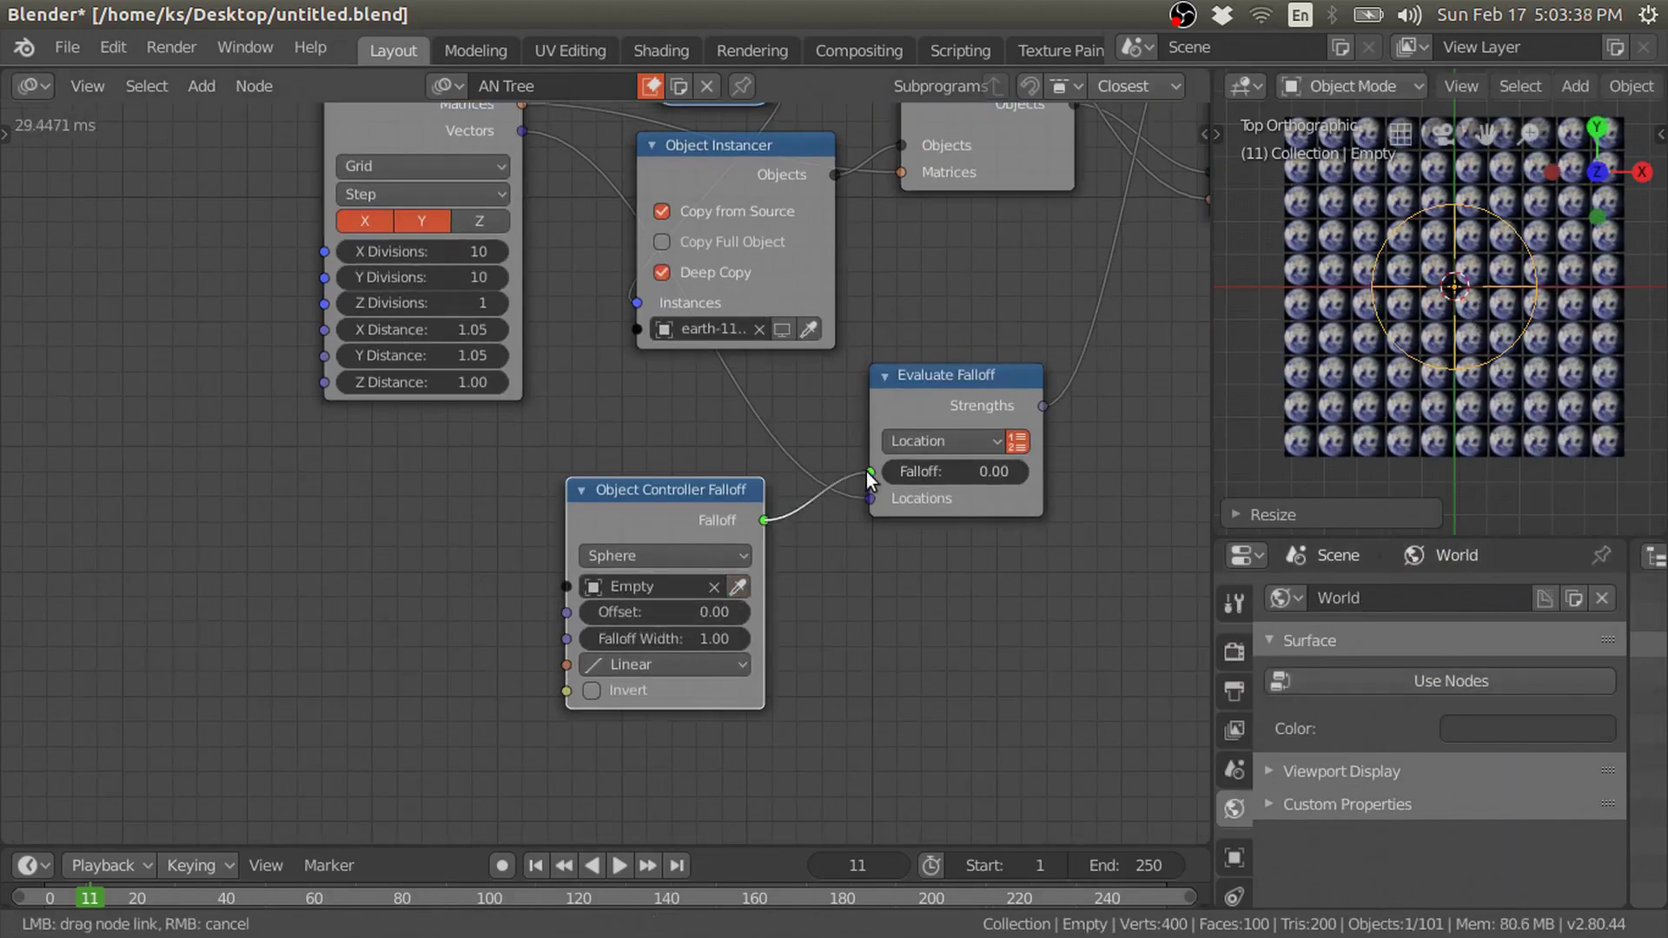
{"action": "left_click_drag", "start_coordinate": [669, 490], "coordinate": [690, 442]}
Give the controller falloff Exponential interpolation, width 2.00, and Invert enabled.
{"action": "mouse_move", "coordinate": [686, 591]}
{"action": "left_mouse_down"}
{"action": "mouse_move", "coordinate": [747, 592]}
{"action": "mouse_move", "coordinate": [702, 613]}
{"action": "left_mouse_up"}
{"action": "type", "text": "2"}
{"action": "key", "text": "Return"}
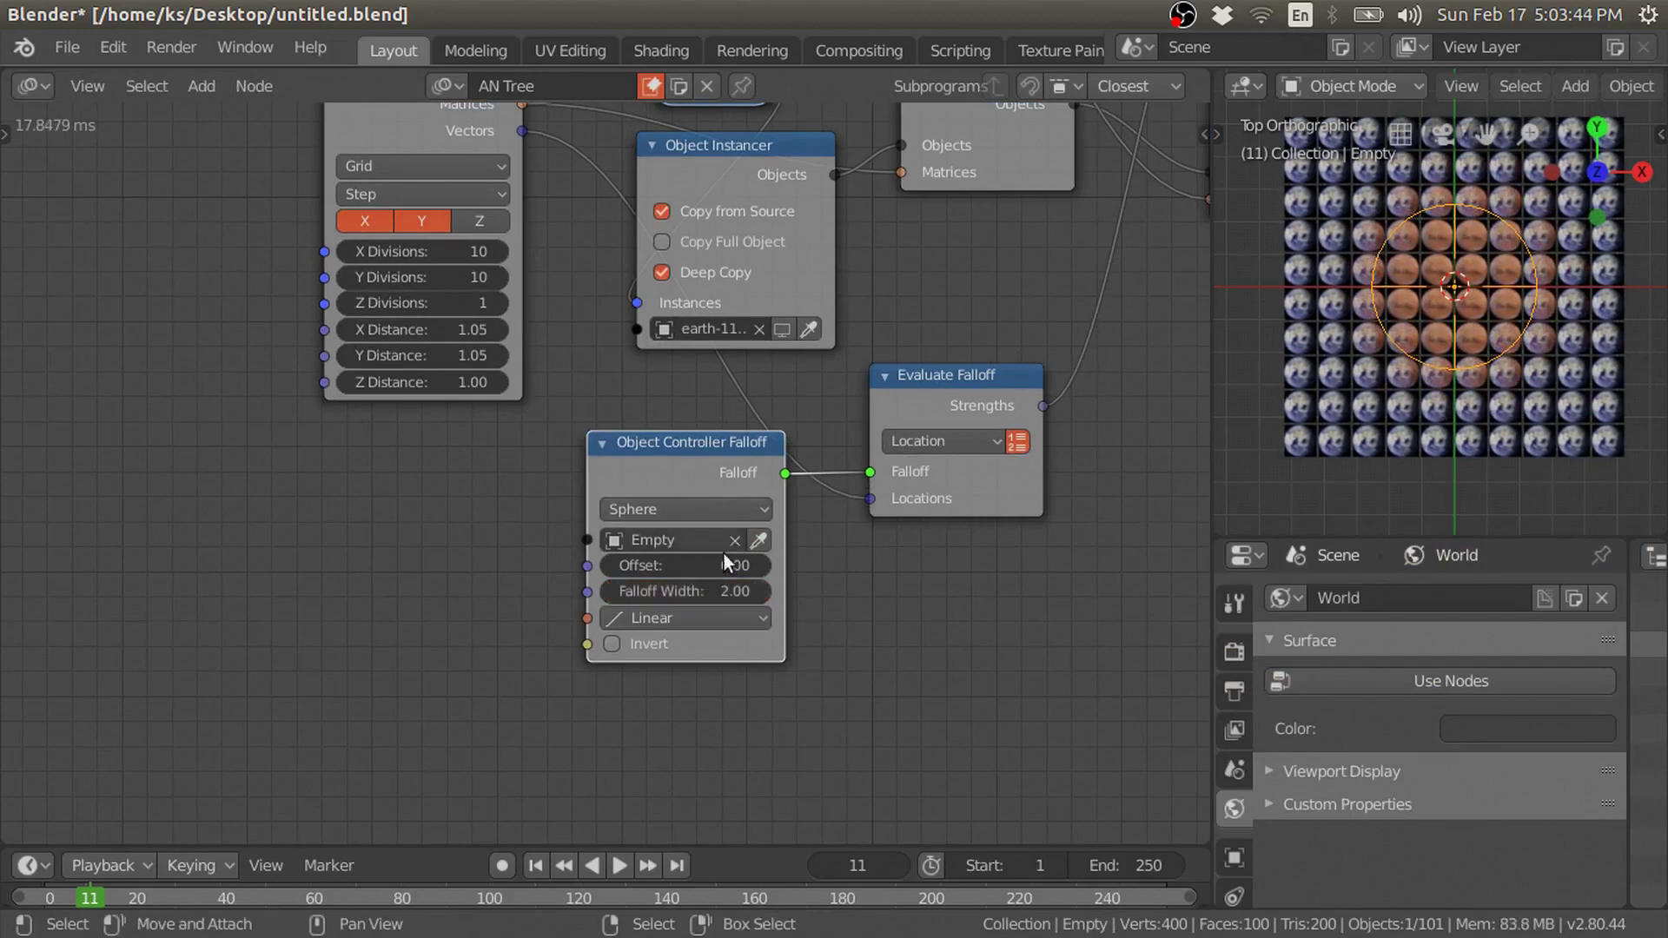
{"action": "left_click", "coordinate": [704, 618]}
{"action": "left_click", "coordinate": [691, 426]}
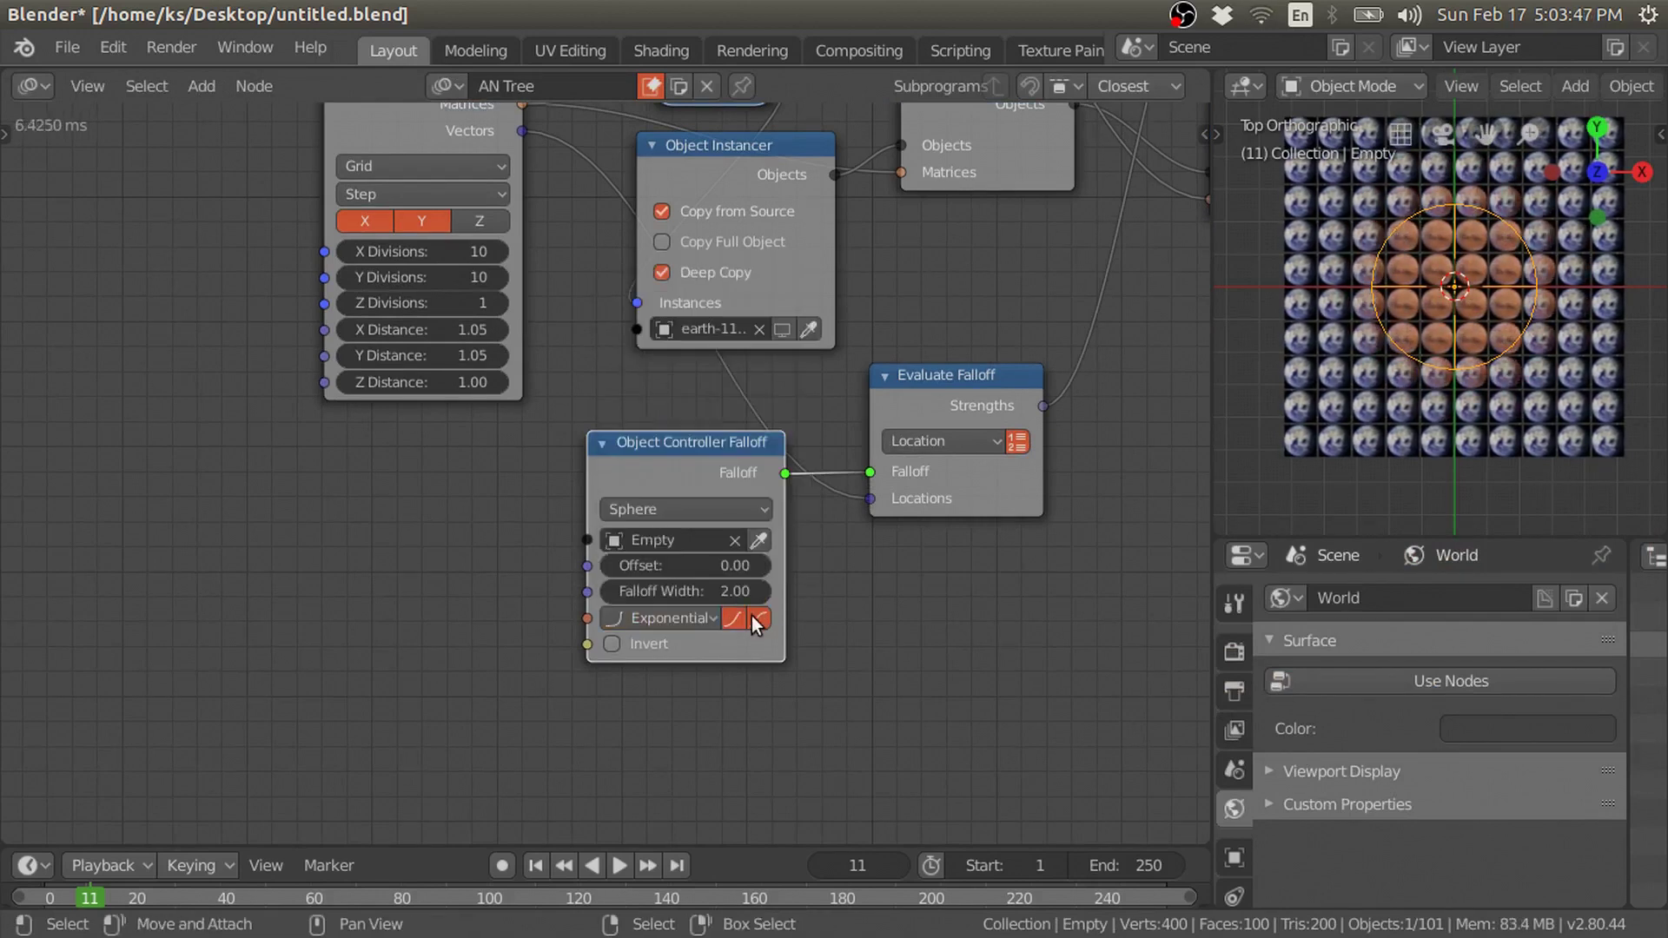
{"action": "mouse_move", "coordinate": [721, 592]}
{"action": "left_mouse_down"}
{"action": "mouse_move", "coordinate": [764, 592]}
{"action": "mouse_move", "coordinate": [721, 575]}
{"action": "left_mouse_up"}
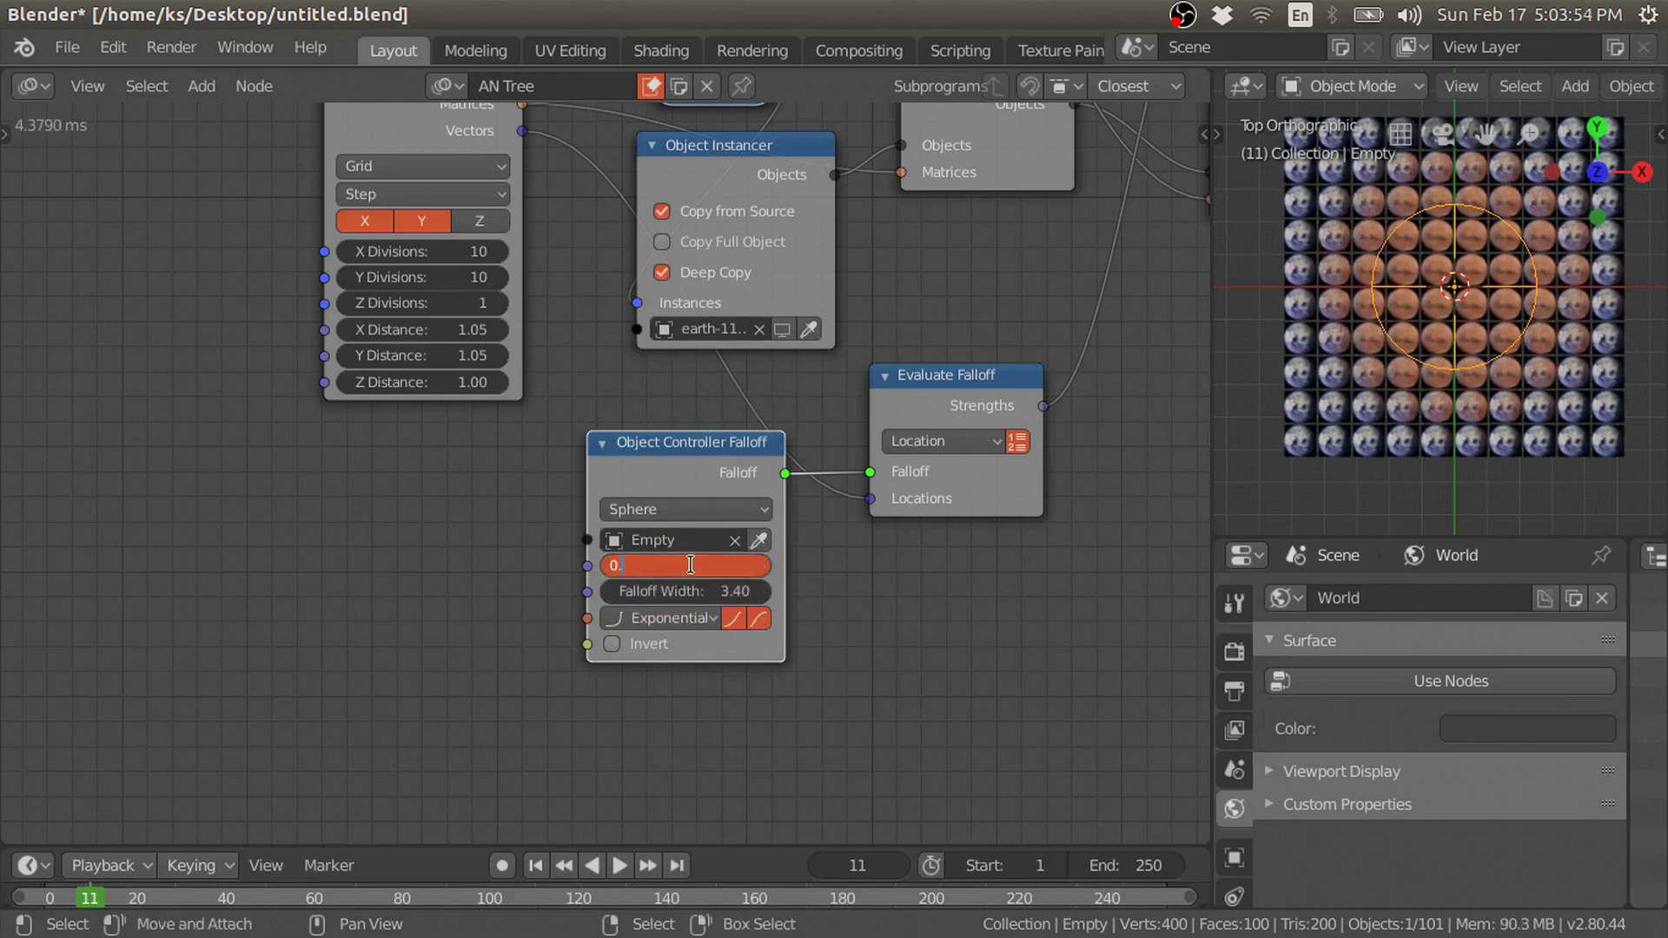
{"action": "type", "text": "502"}
{"action": "key", "text": "Return"}
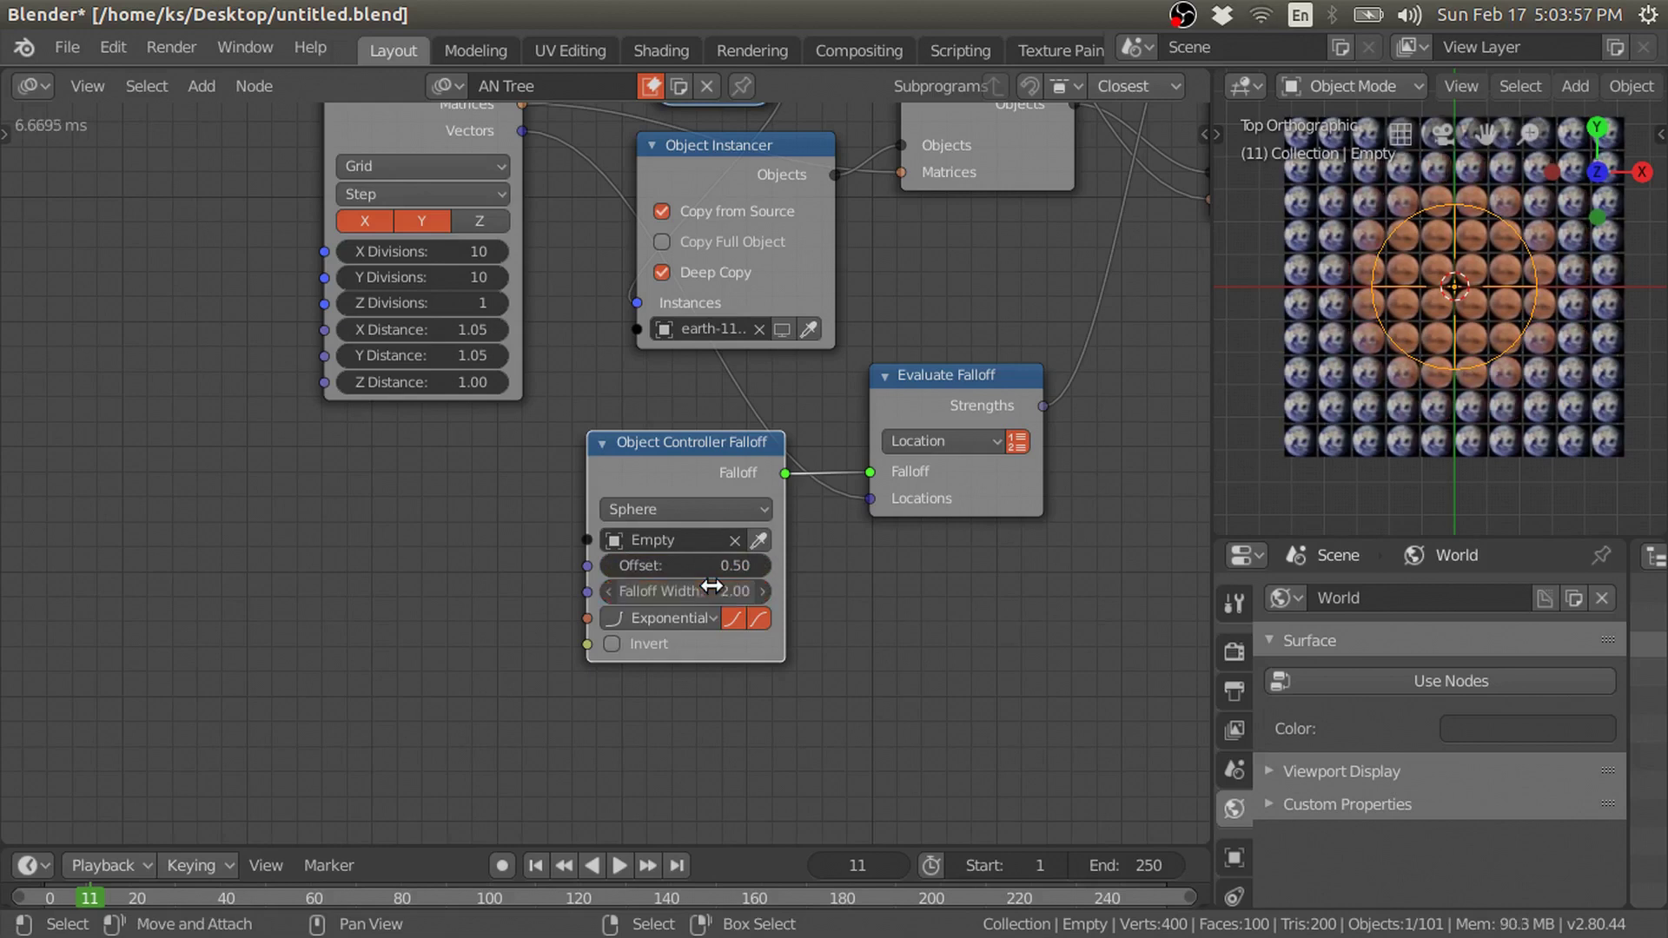
{"action": "left_click", "coordinate": [640, 644]}
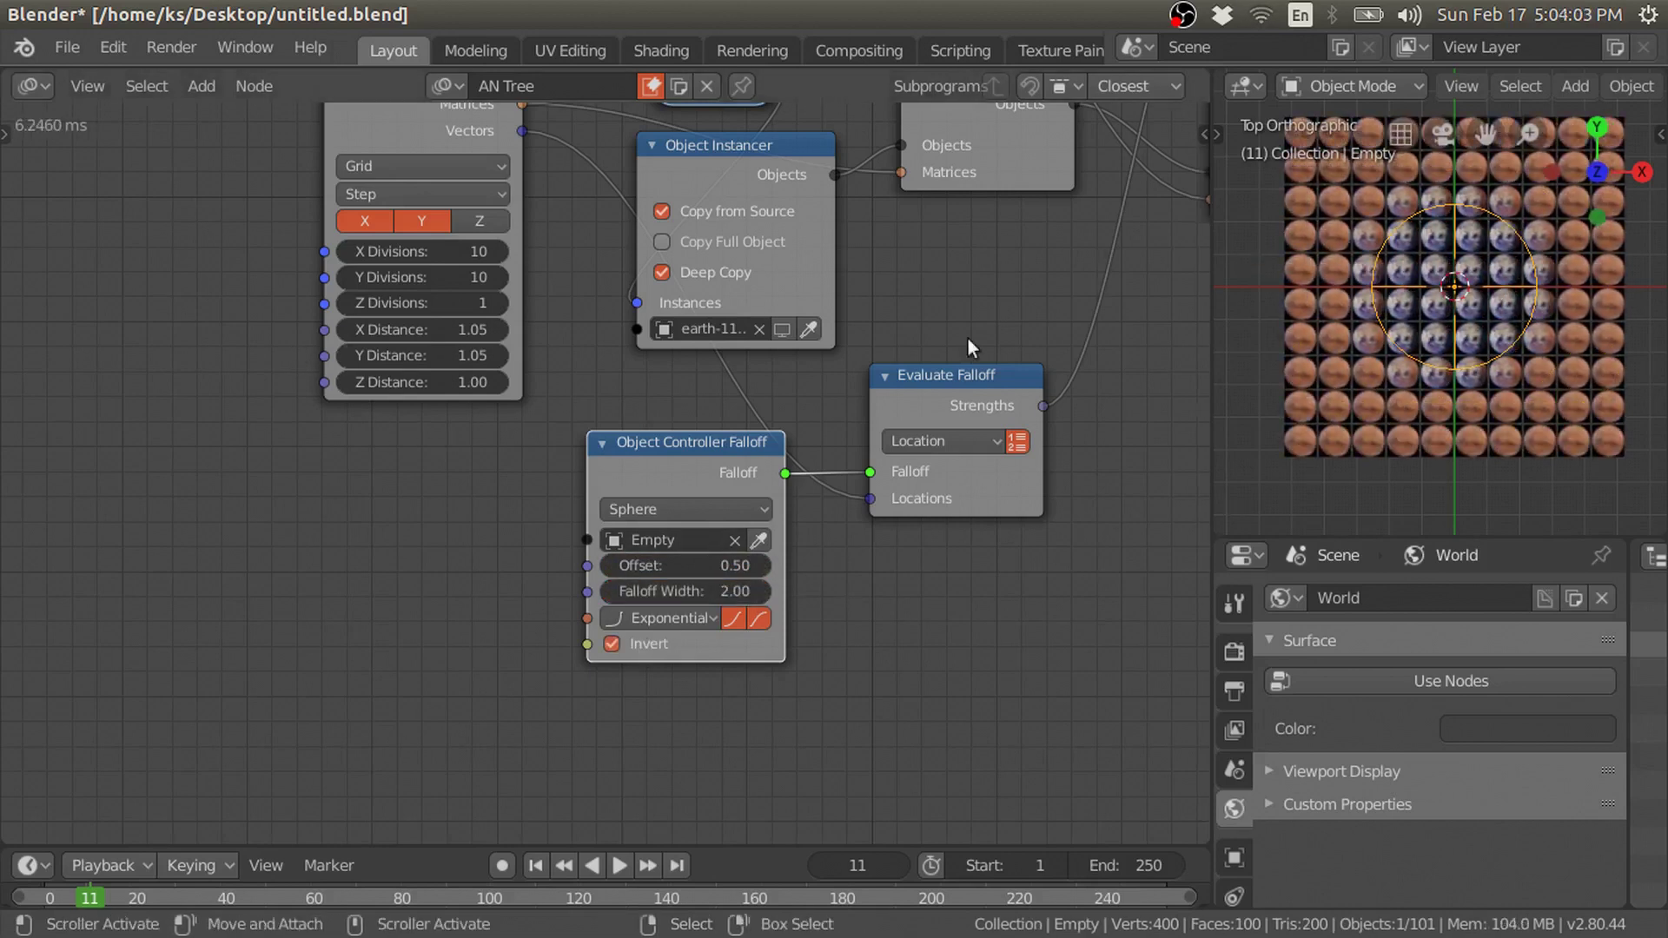
{"action": "scroll", "coordinate": [534, 481], "scroll_direction": "down", "scroll_amount": 2}
Add three Auto Execution Monitor Property triggers that watch the Empty.
{"action": "key", "text": "n"}
{"action": "left_click_drag", "start_coordinate": [93, 472], "coordinate": [305, 476]}
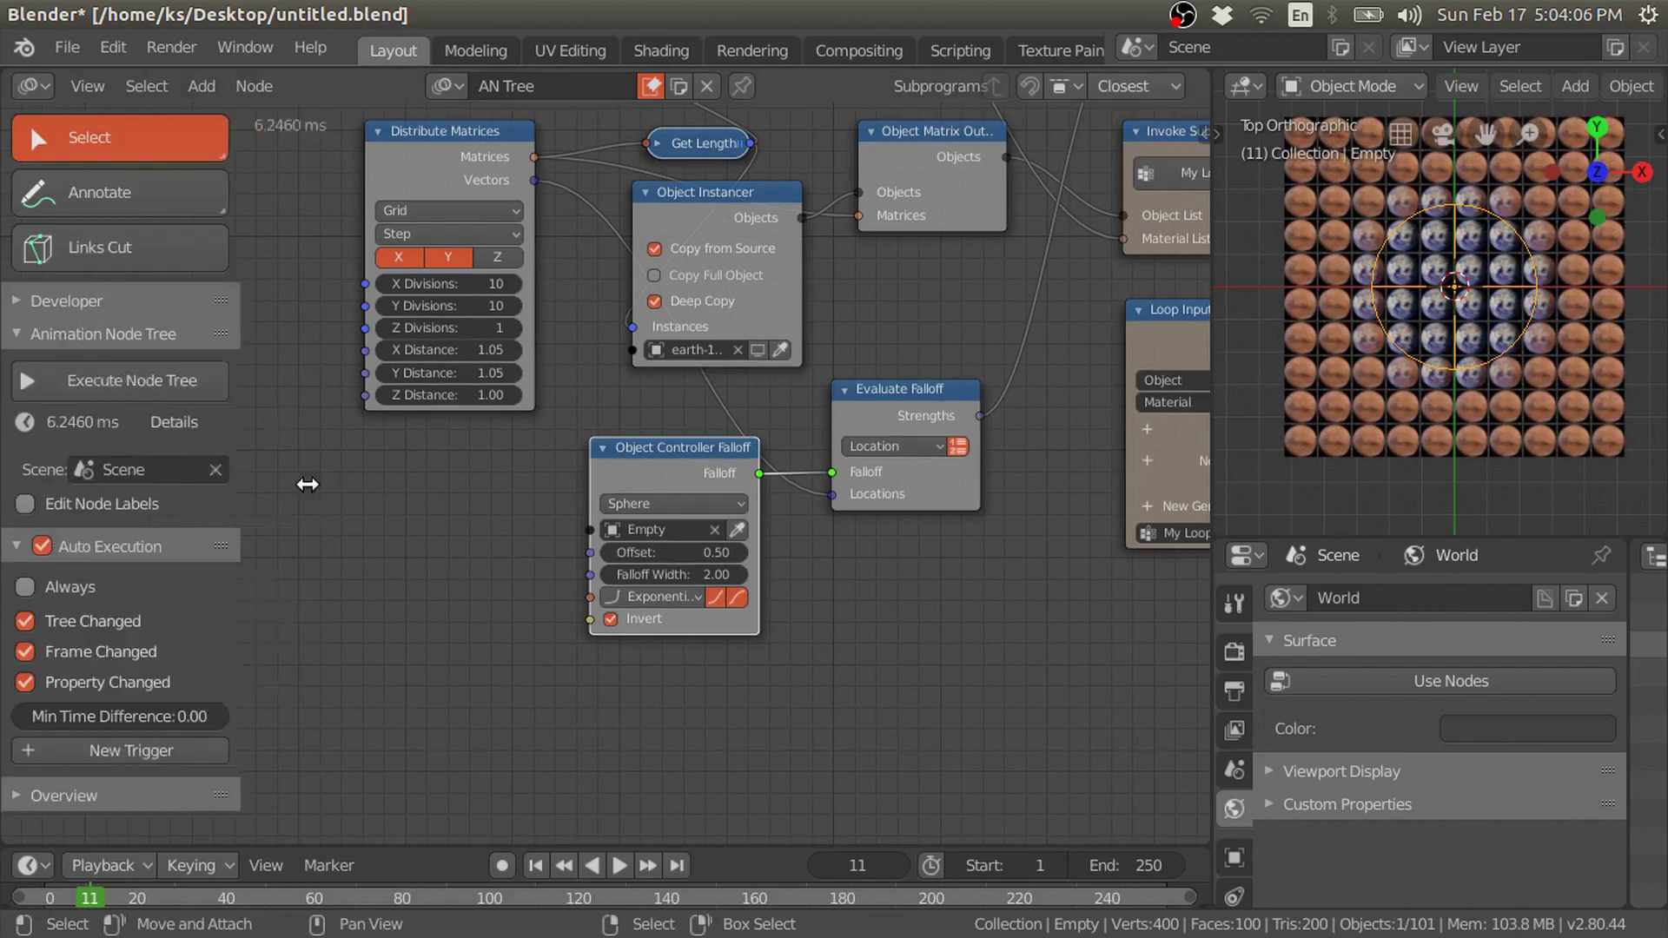
{"action": "left_click", "coordinate": [211, 752]}
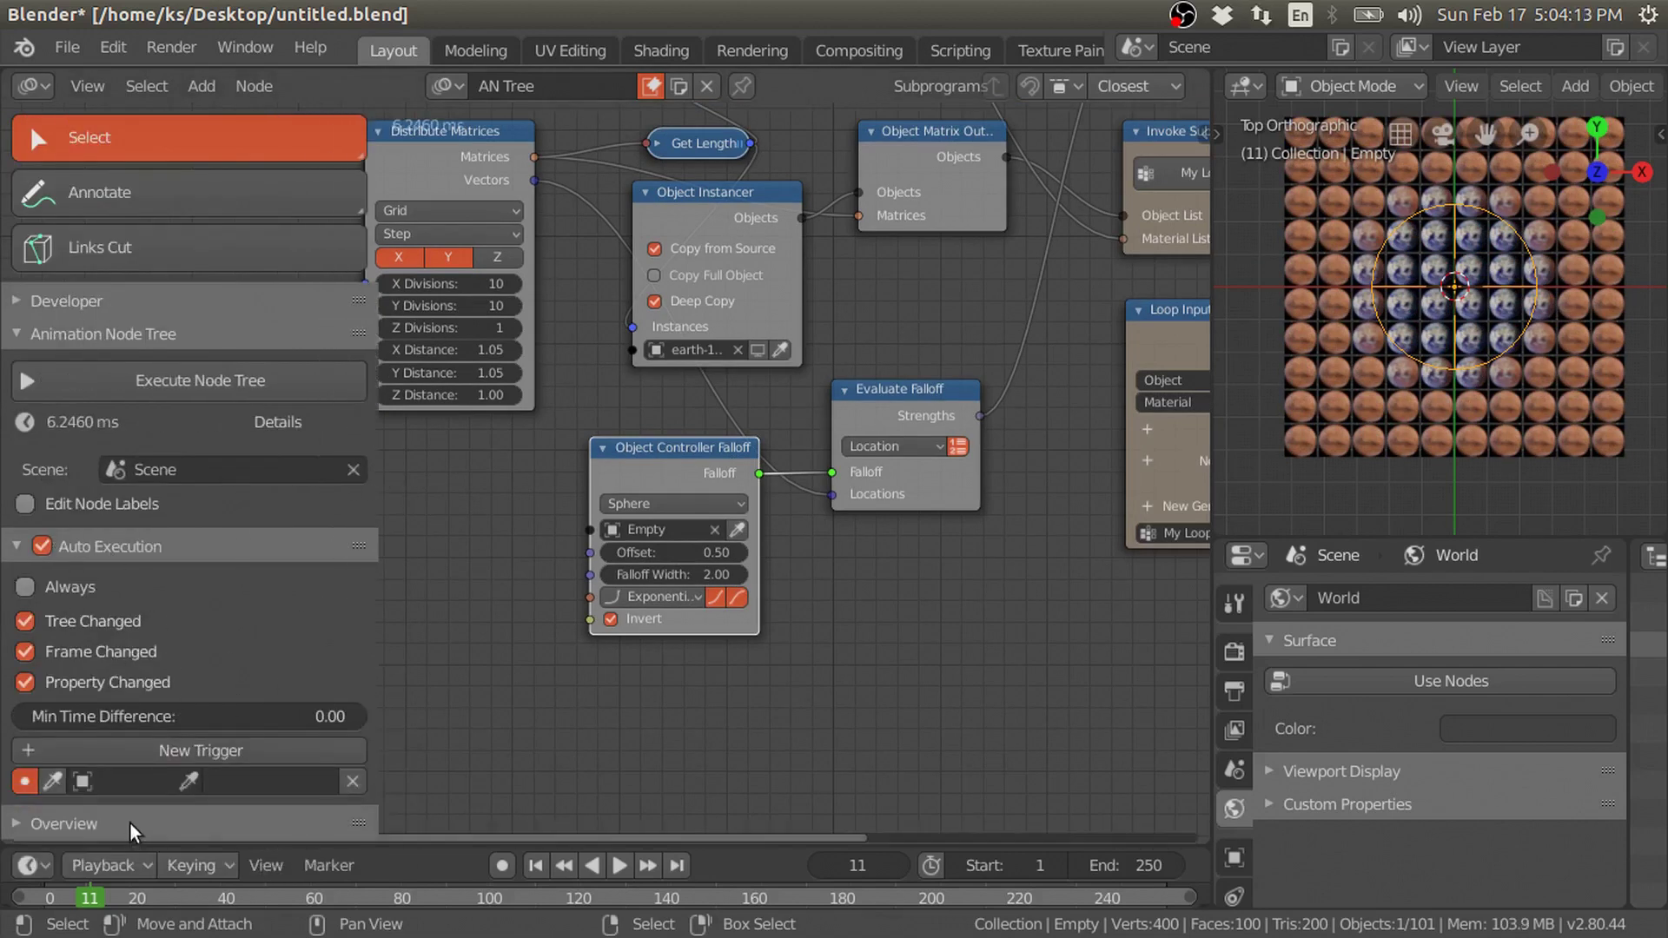
{"action": "left_click", "coordinate": [211, 752]}
{"action": "left_click", "coordinate": [165, 860]}
{"action": "left_click", "coordinate": [152, 752]}
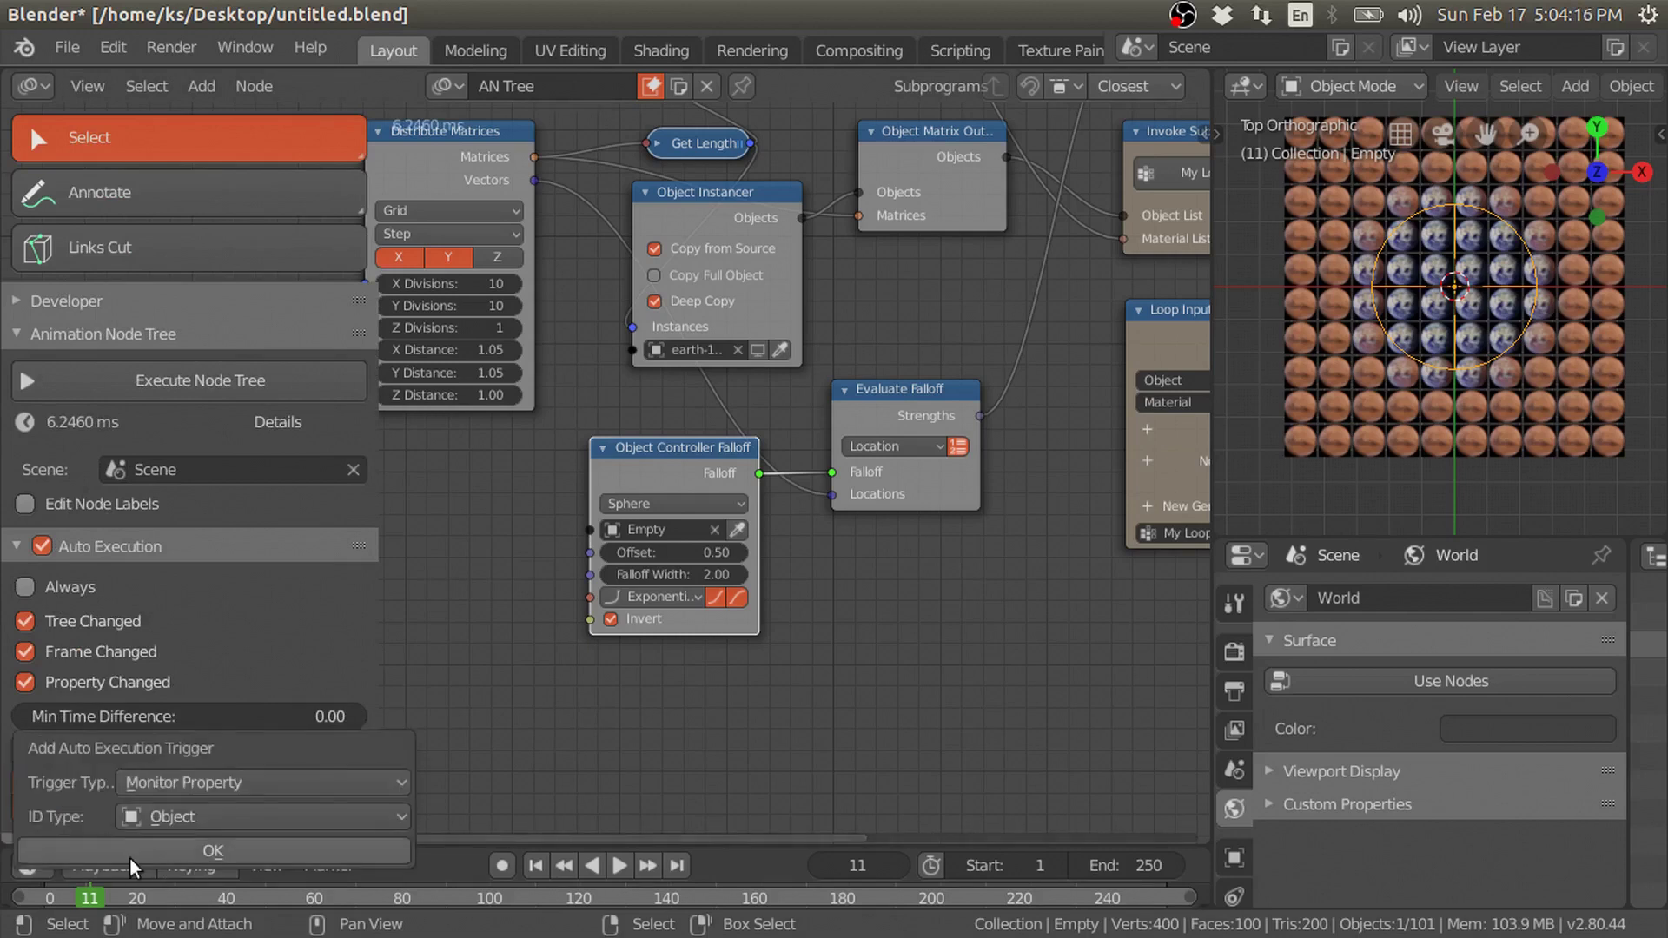
{"action": "left_click", "coordinate": [165, 860]}
{"action": "left_click", "coordinate": [53, 835]}
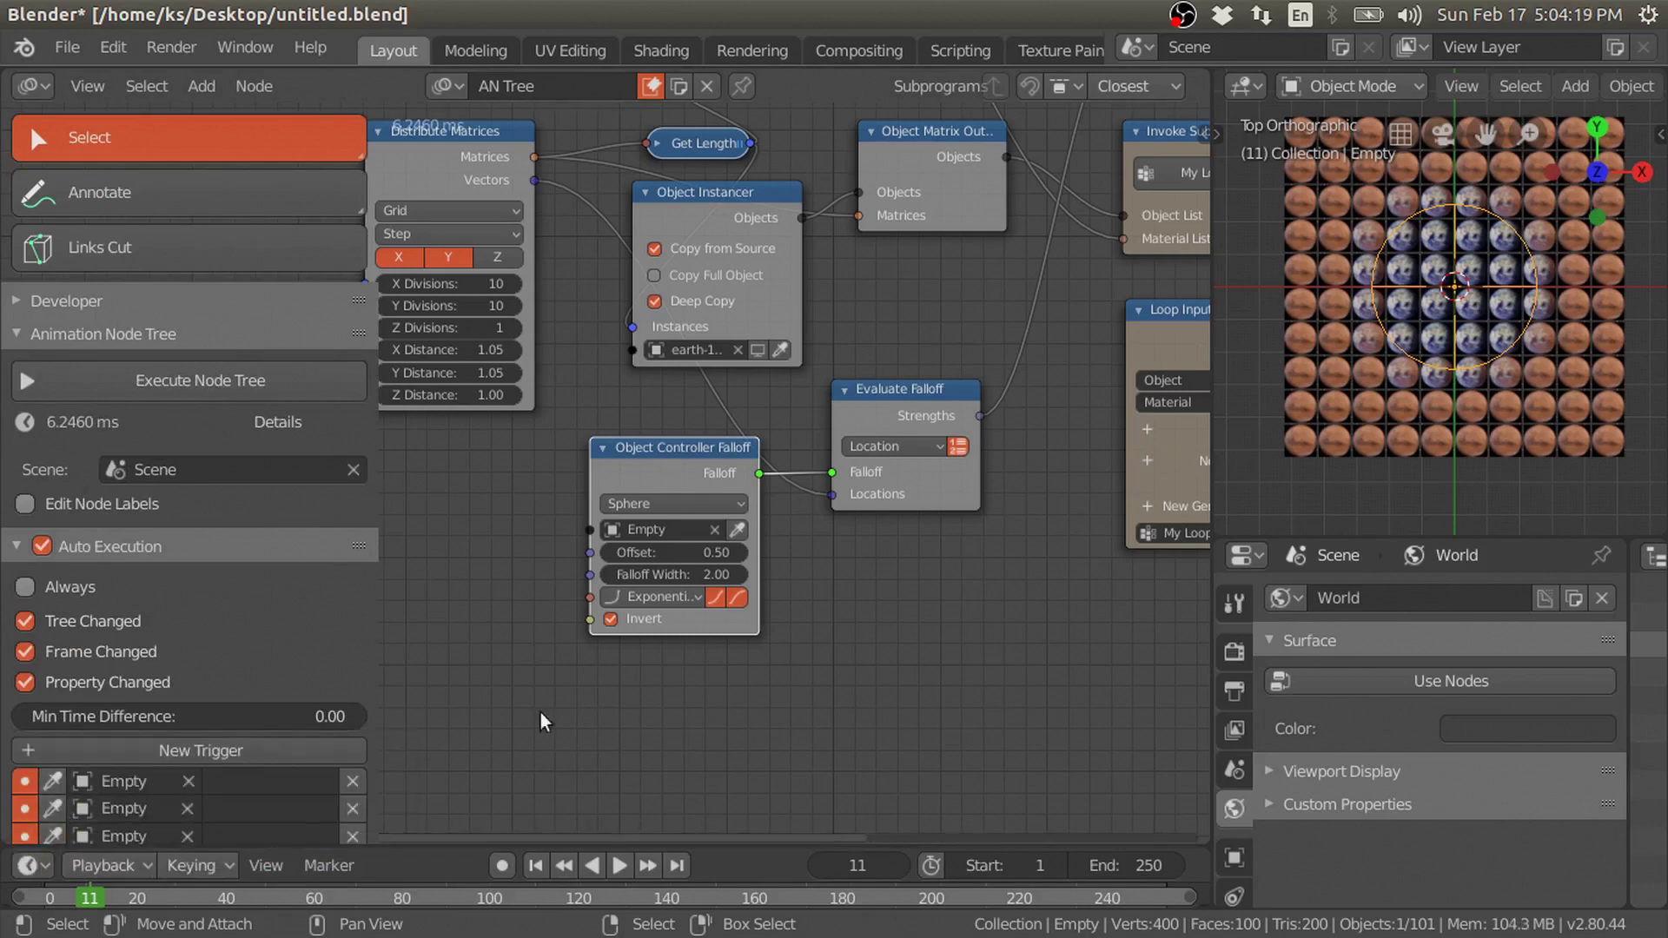
Paste the Empty's location and rotation_euler data paths into the triggers.
{"action": "key", "text": "n"}
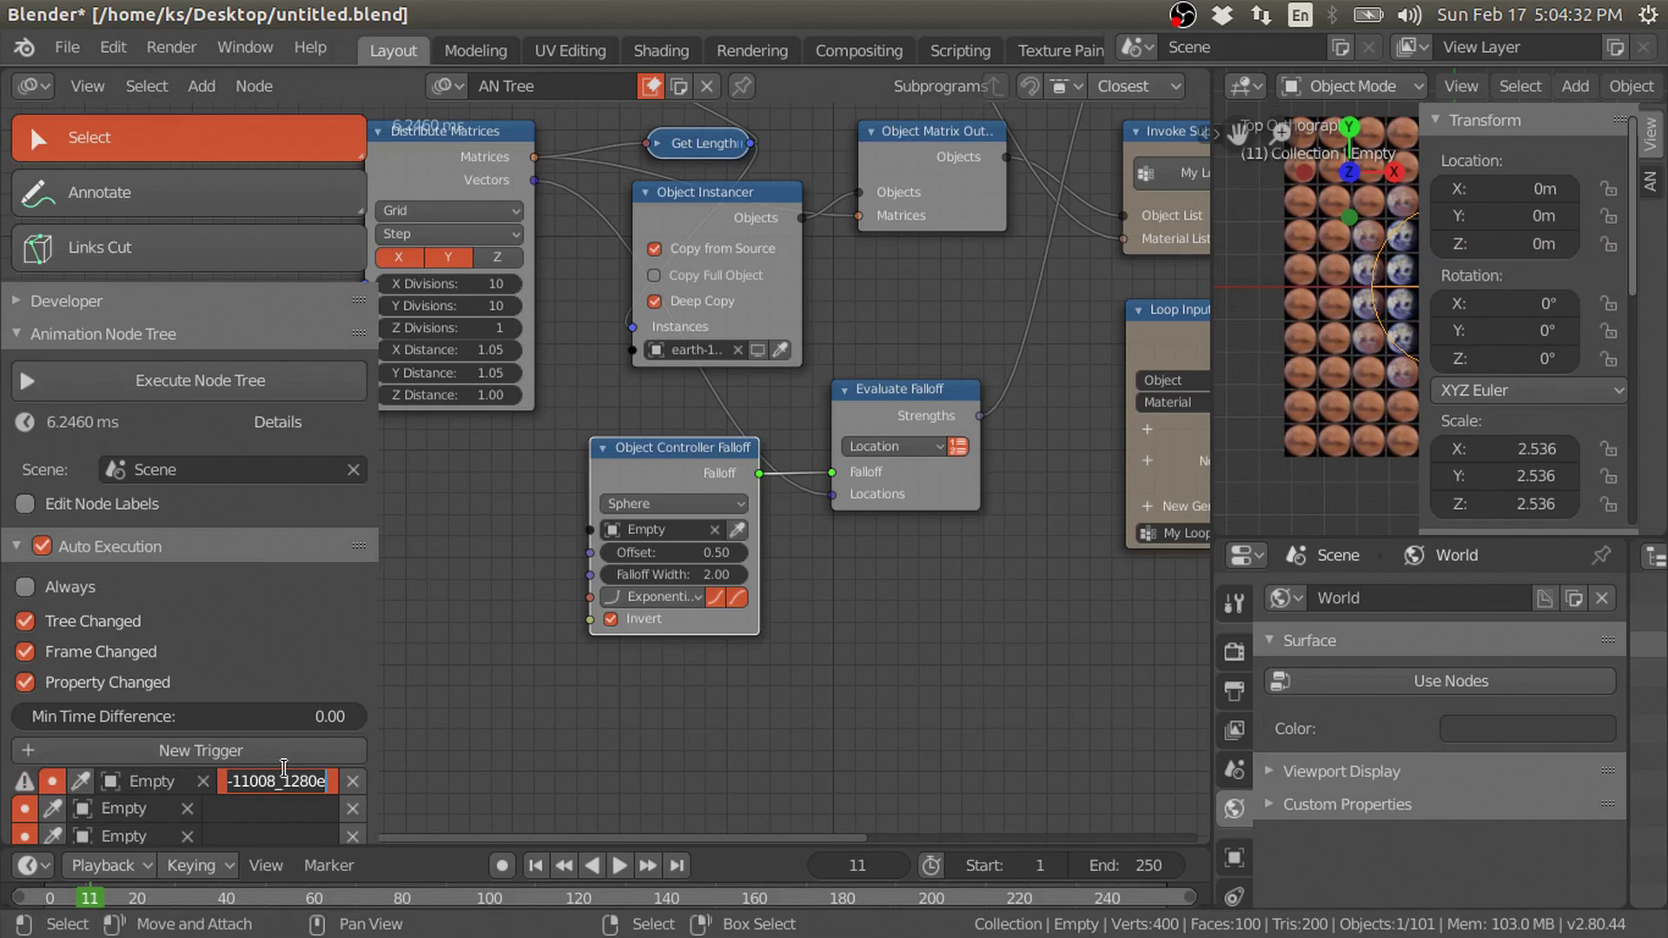
{"action": "right_click", "coordinate": [1512, 215]}
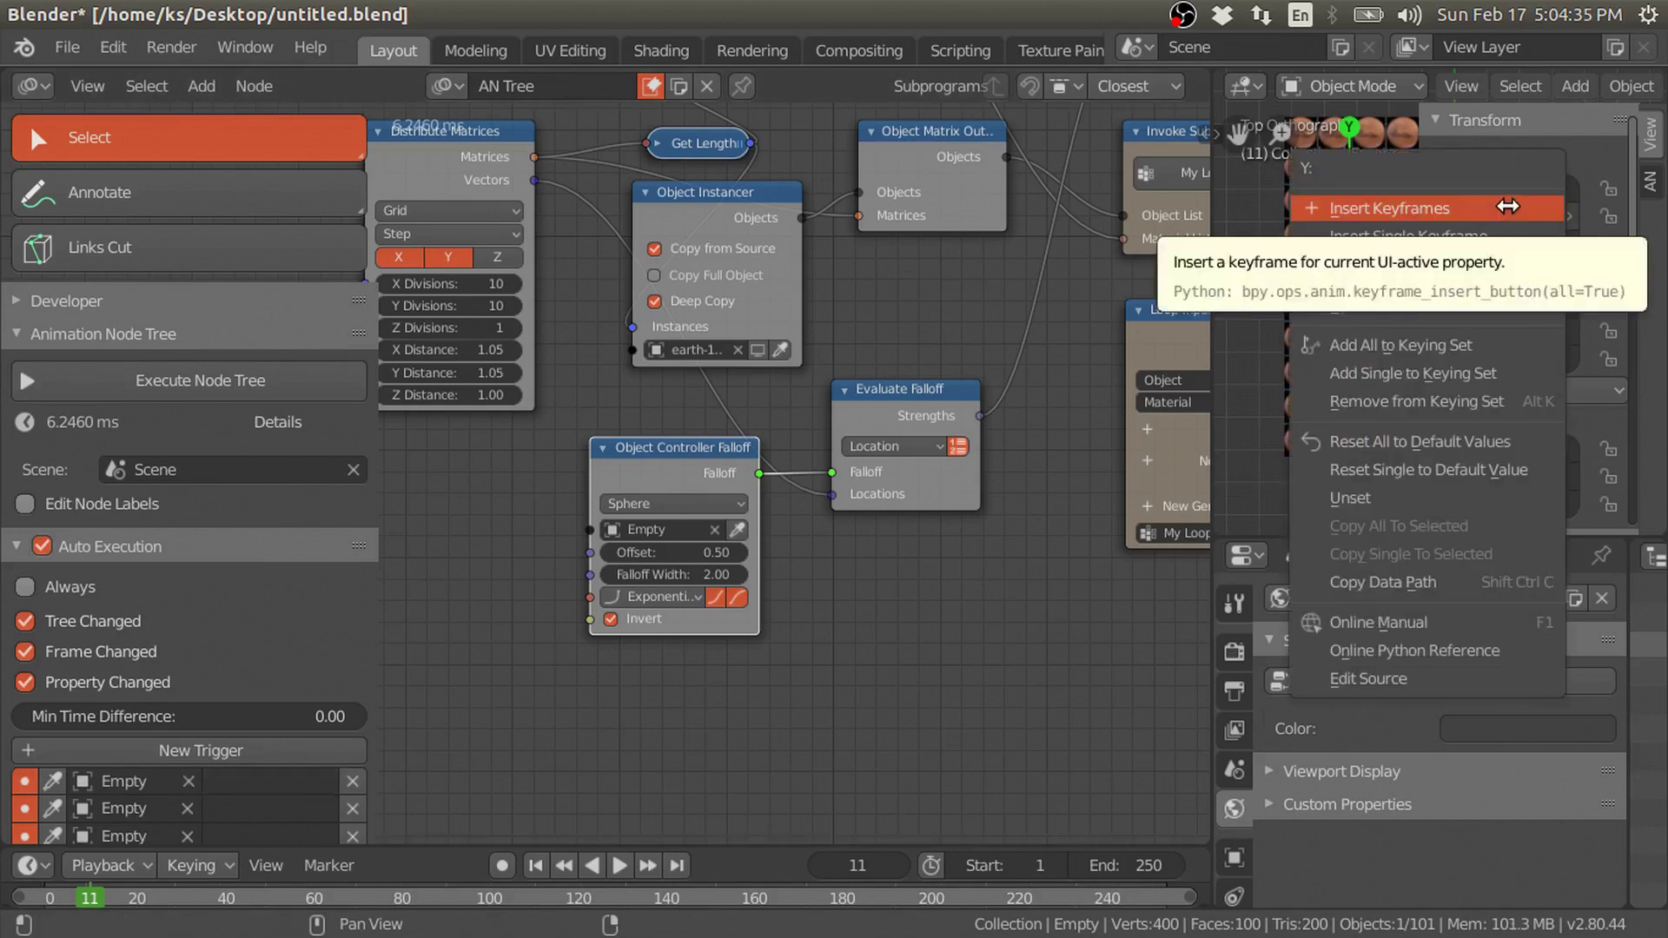
{"action": "left_click", "coordinate": [1393, 583]}
{"action": "left_click", "coordinate": [267, 782]}
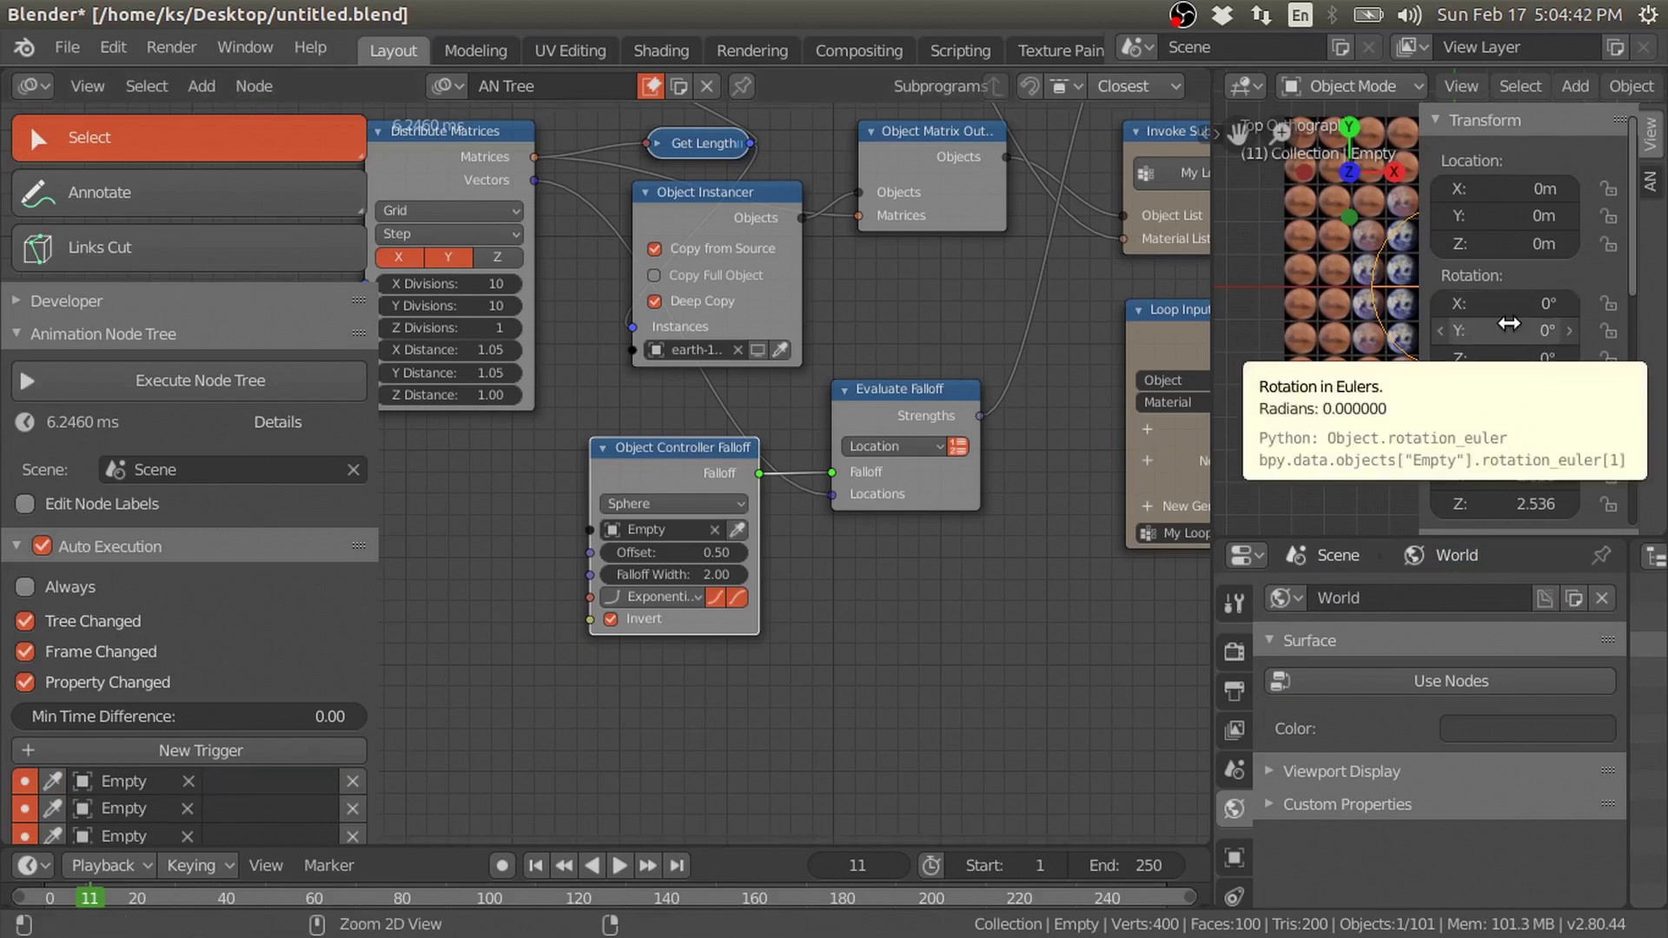
{"action": "right_click", "coordinate": [1509, 330]}
{"action": "left_click", "coordinate": [1390, 474]}
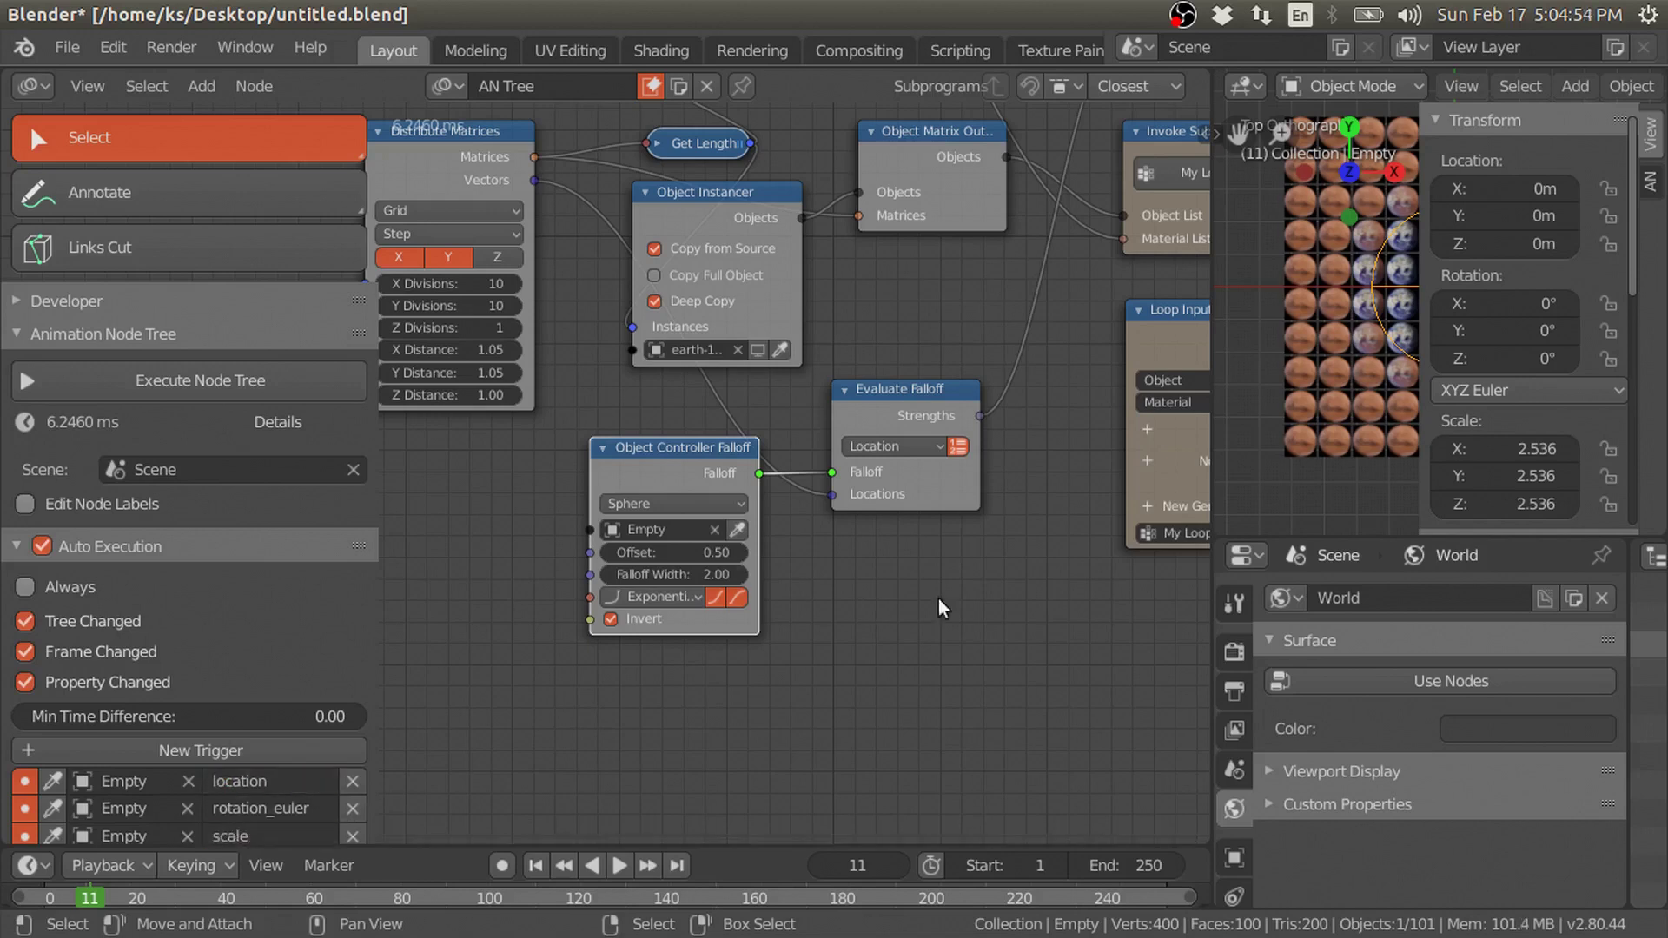
{"action": "key", "text": "n"}
{"action": "key", "text": "ctrl+space"}
{"action": "key", "text": "g"}
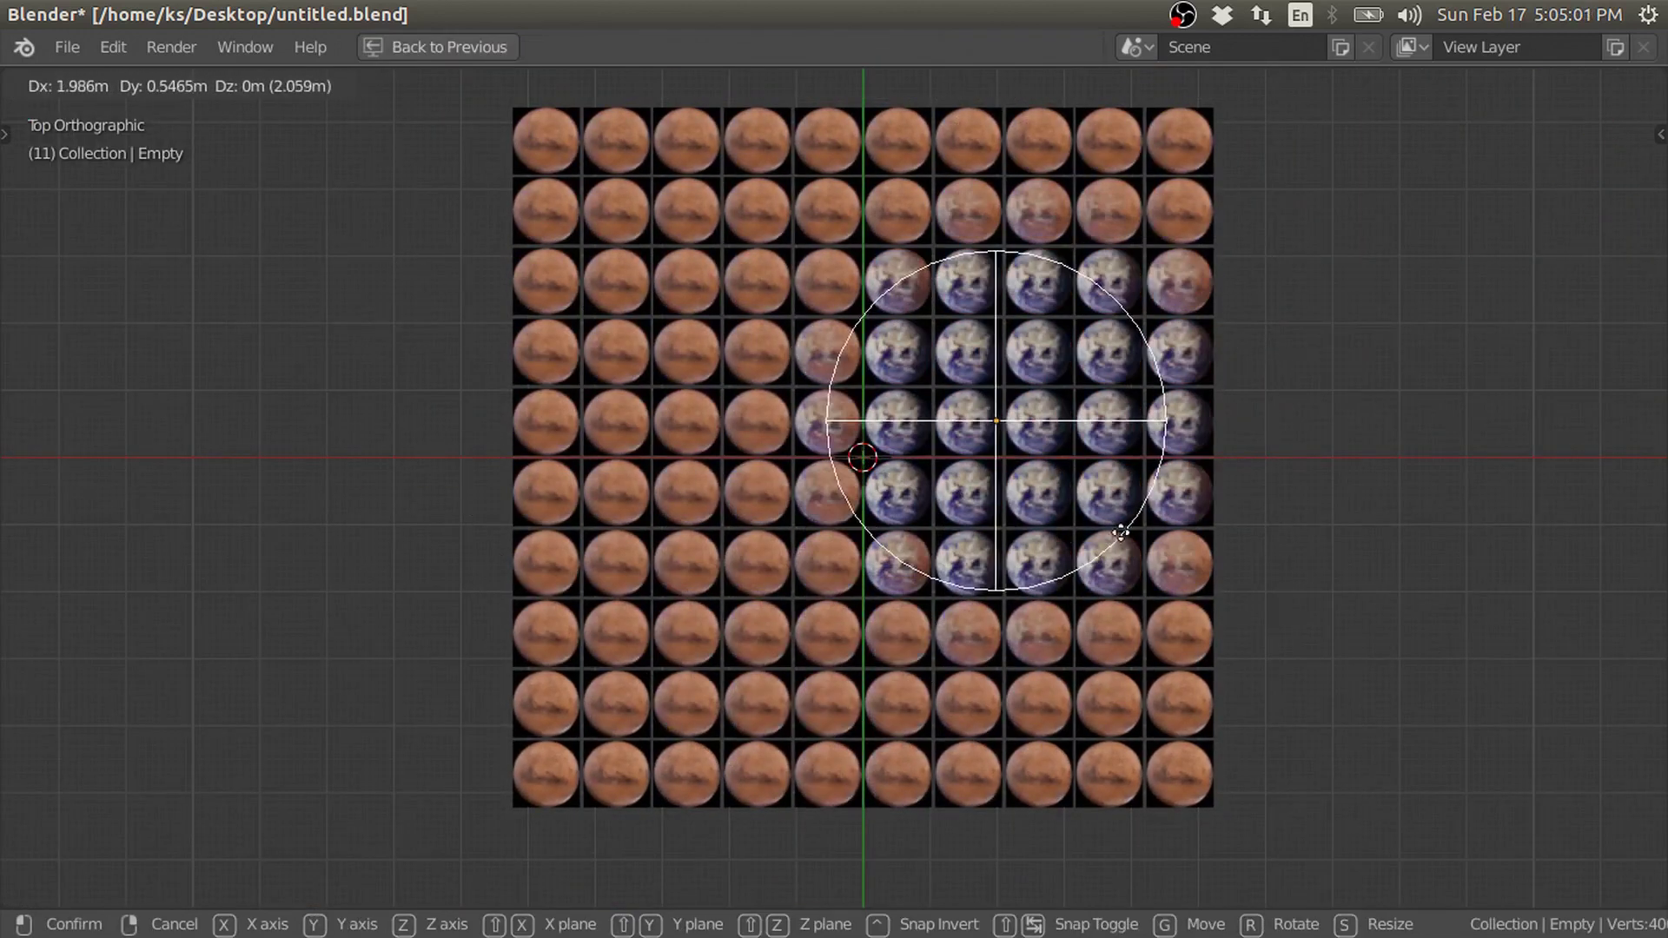
{"action": "key", "text": "Escape"}
{"action": "middle_click_drag", "start_coordinate": [1484, 647], "coordinate": [1357, 524]}
{"action": "key", "text": "s"}
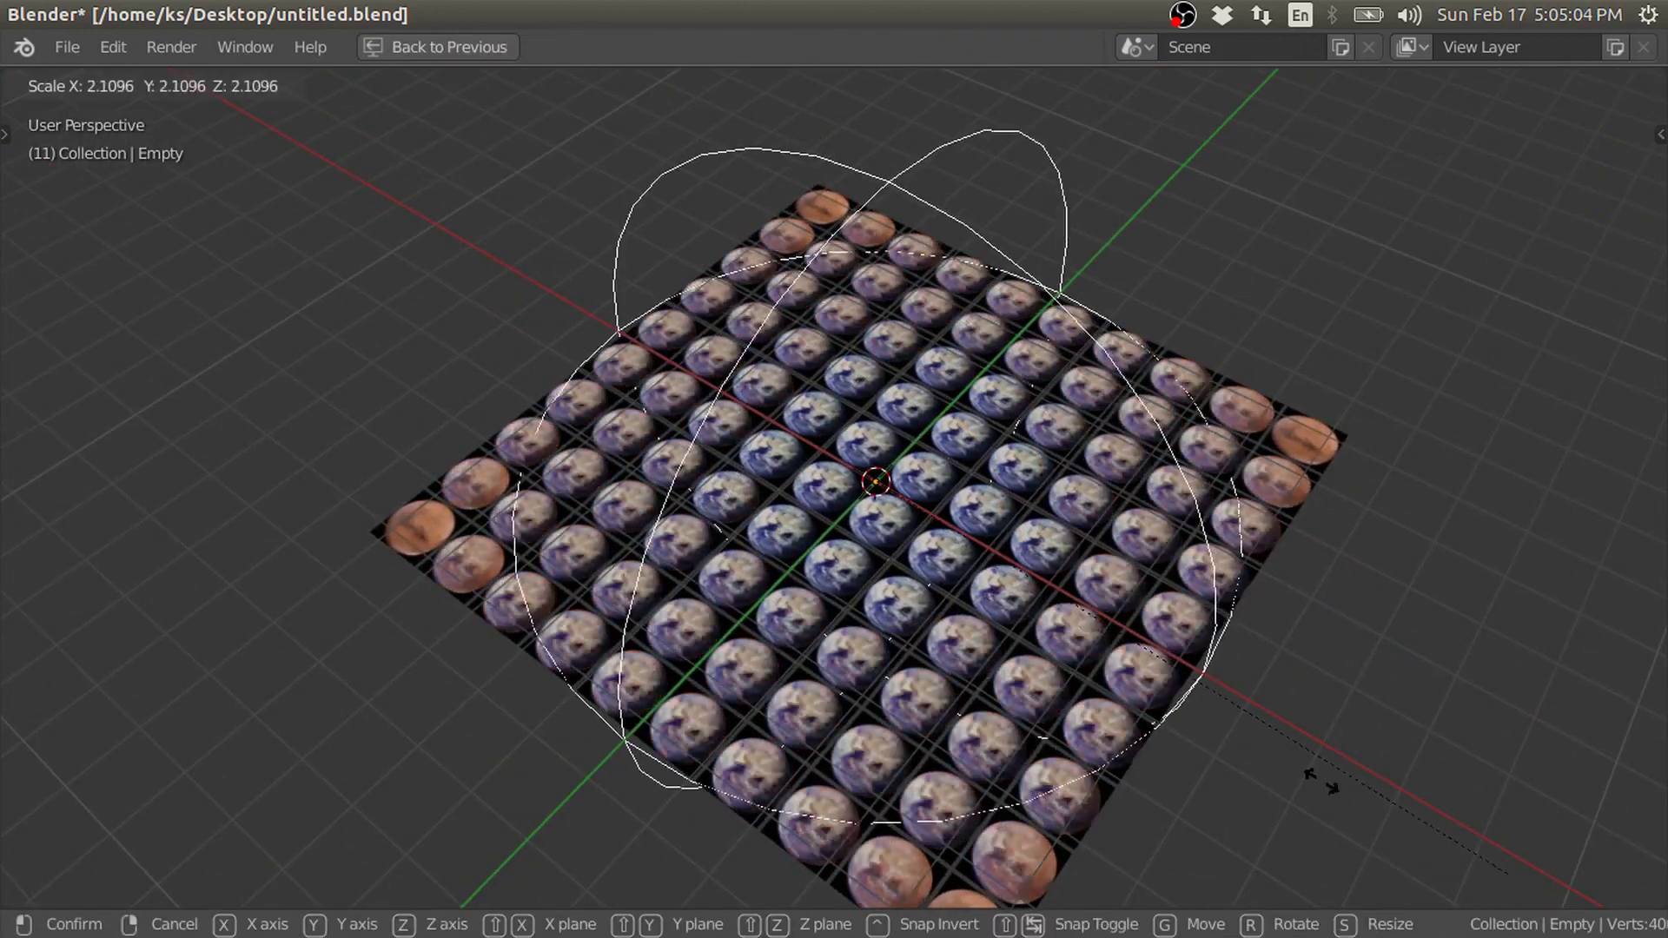
{"action": "key", "text": "Escape"}
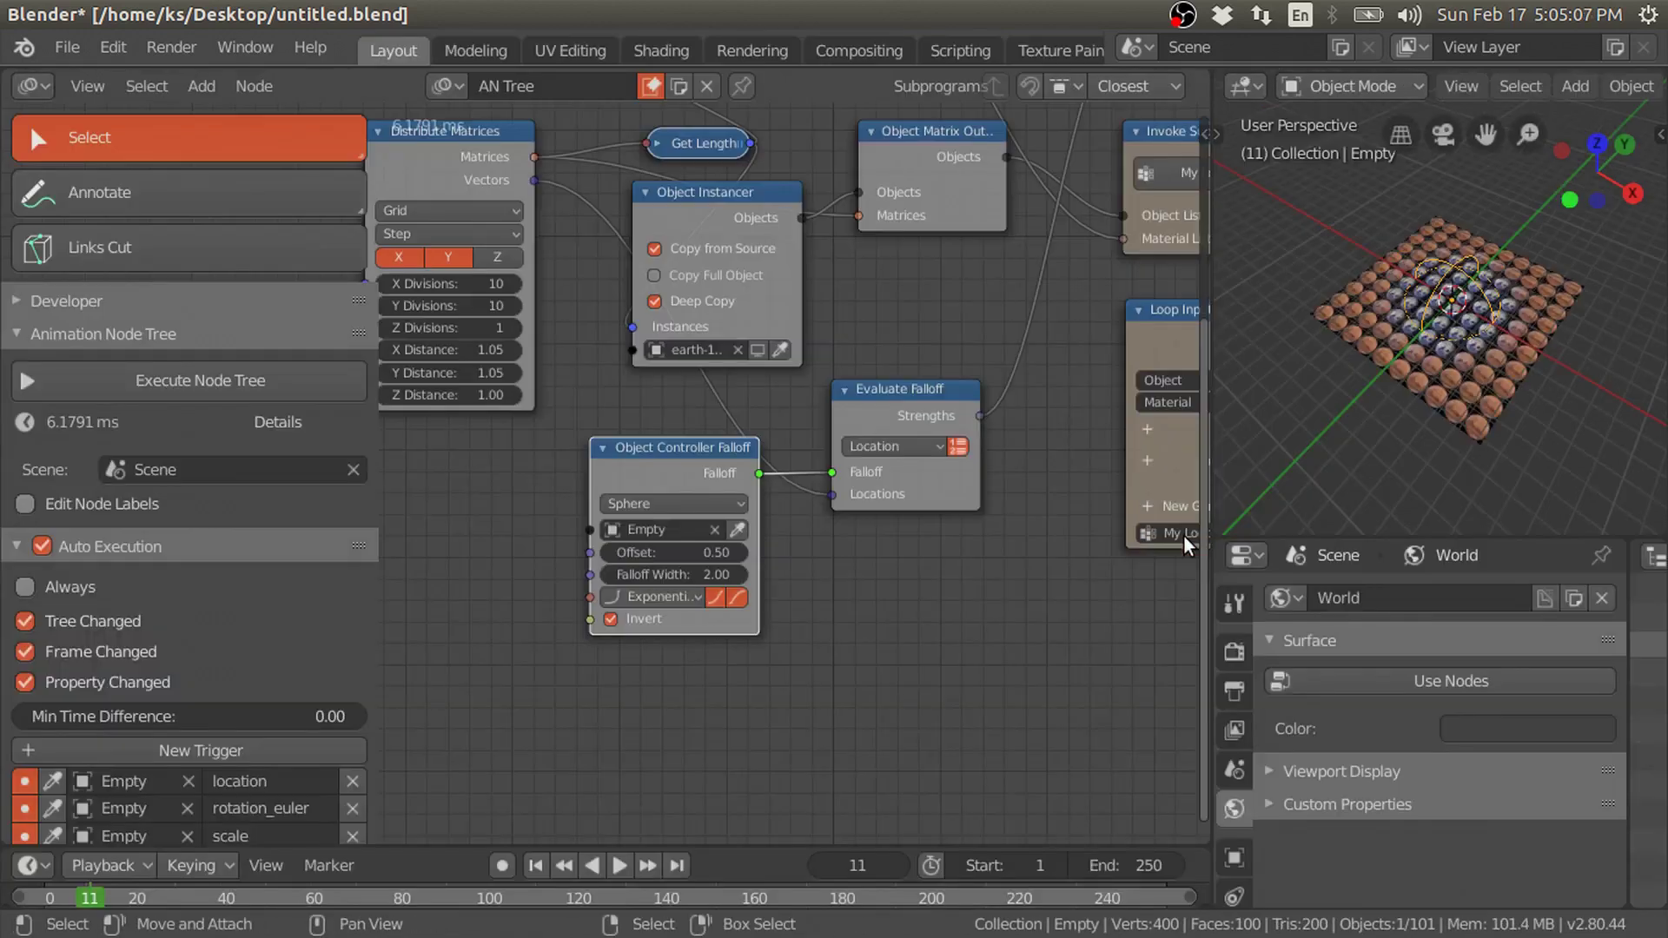
{"action": "scroll", "coordinate": [1587, 423], "scroll_direction": "up", "scroll_amount": 3}
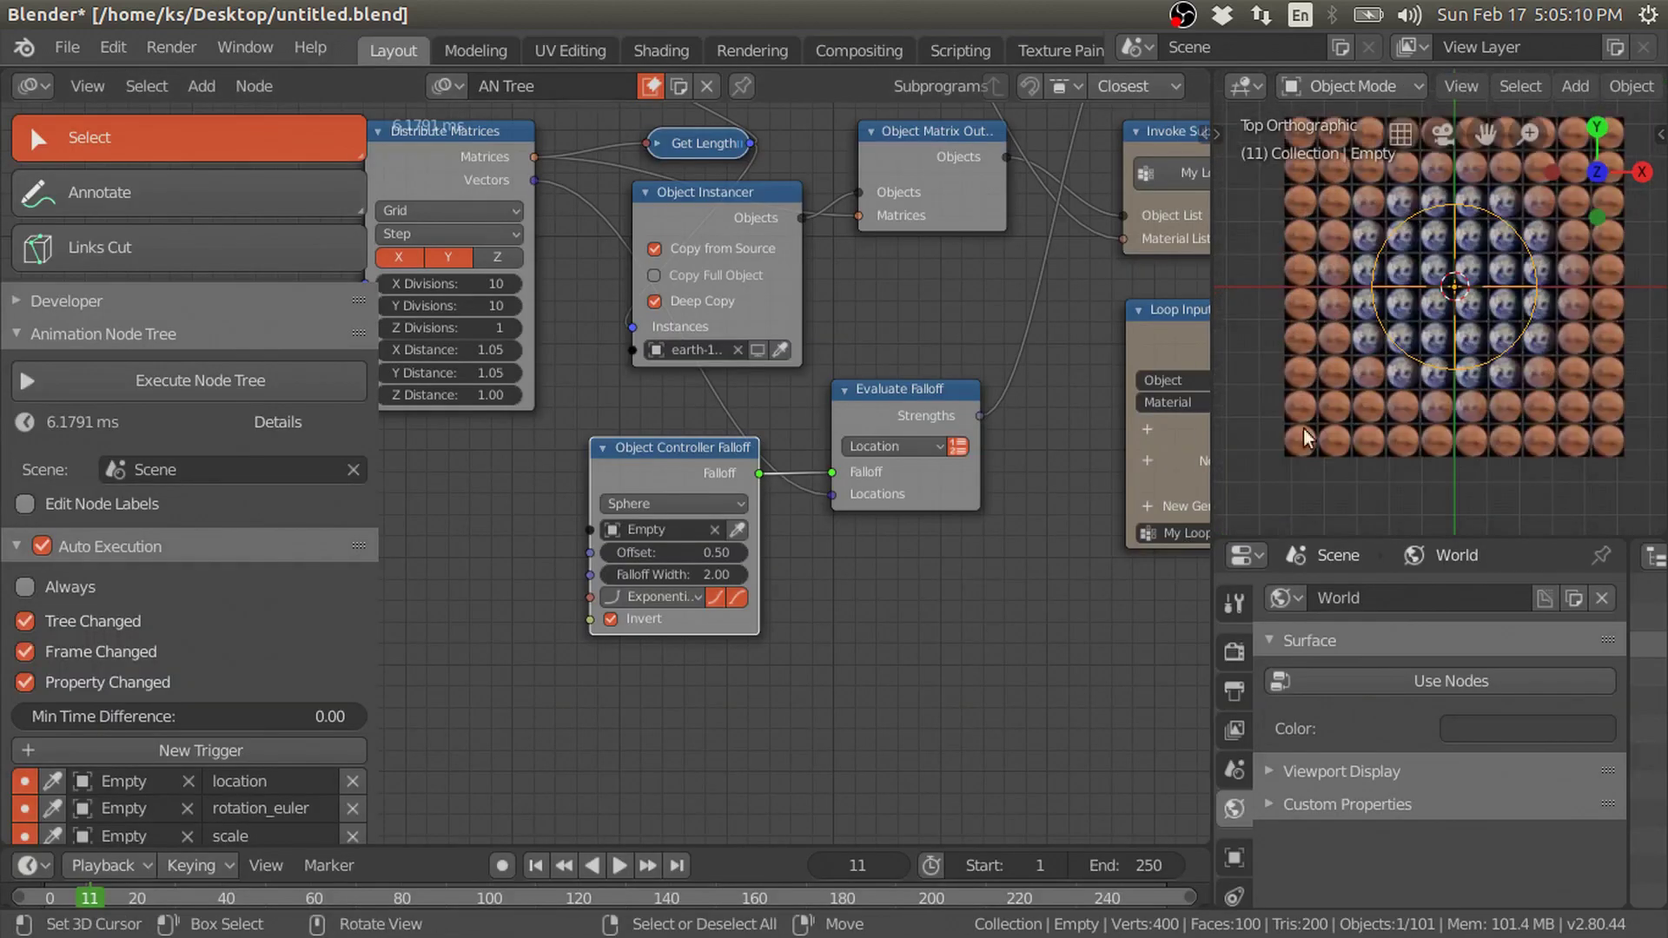
{"action": "scroll", "coordinate": [681, 477], "scroll_direction": "up", "scroll_amount": 1}
{"action": "middle_click_drag", "start_coordinate": [681, 477], "coordinate": [611, 338]}
Set Distribute Matrices to 15 X divisions and 7 Y divisions.
{"action": "type", "text": "7"}
{"action": "key", "text": "Return"}
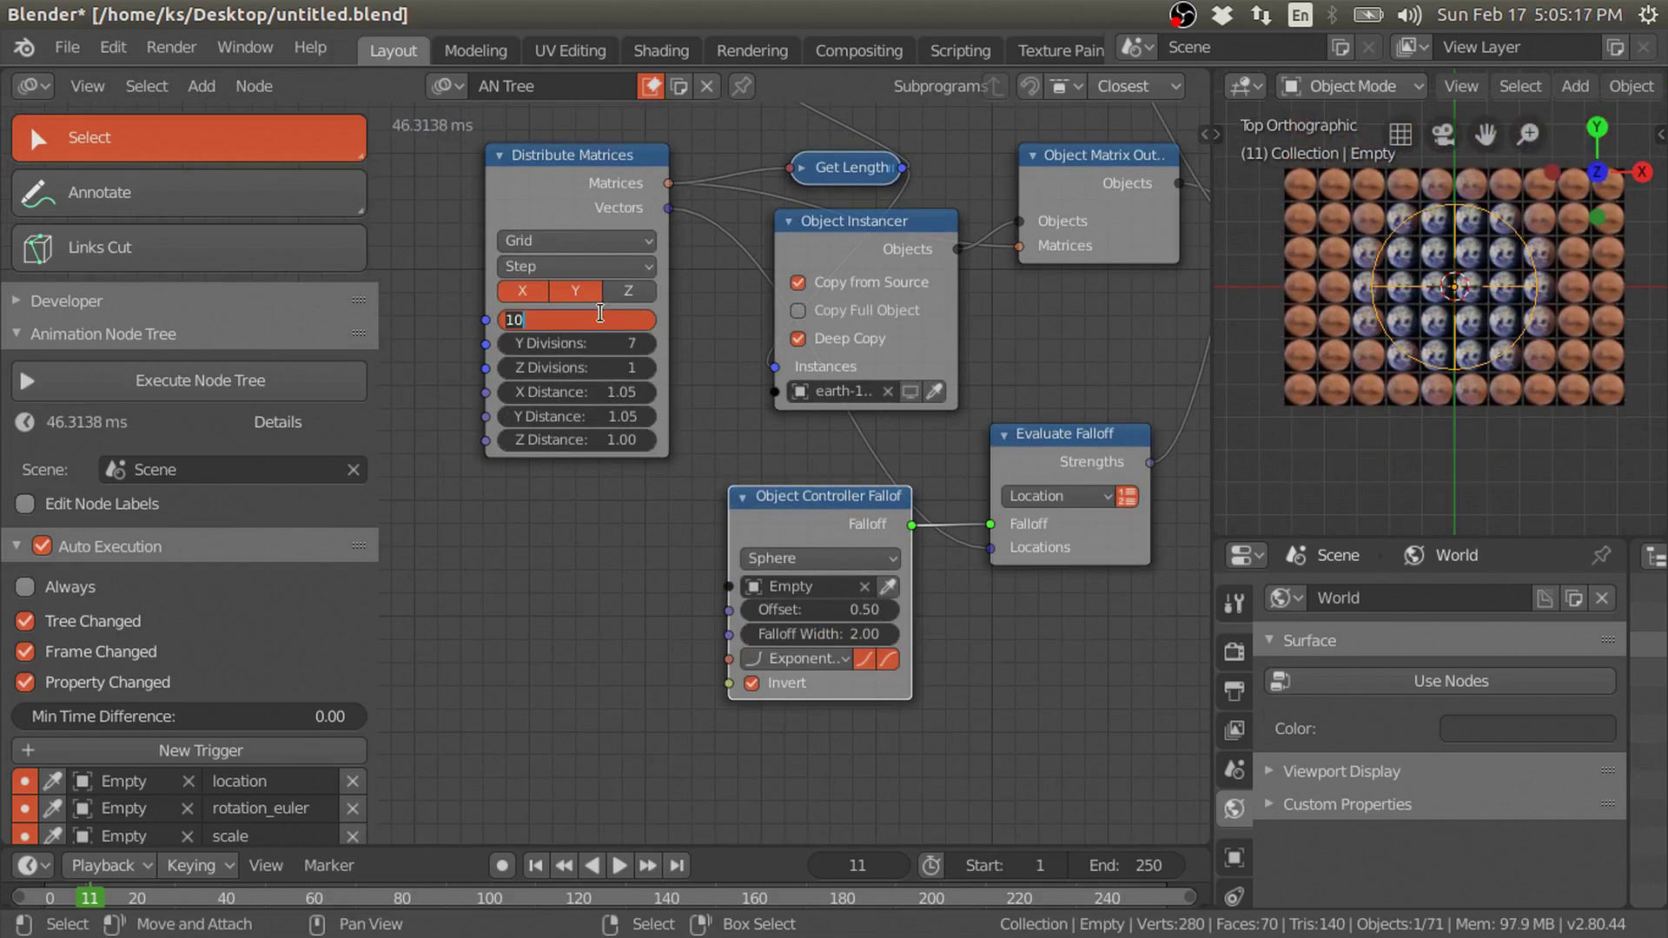
{"action": "type", "text": "15"}
{"action": "key", "text": "Return"}
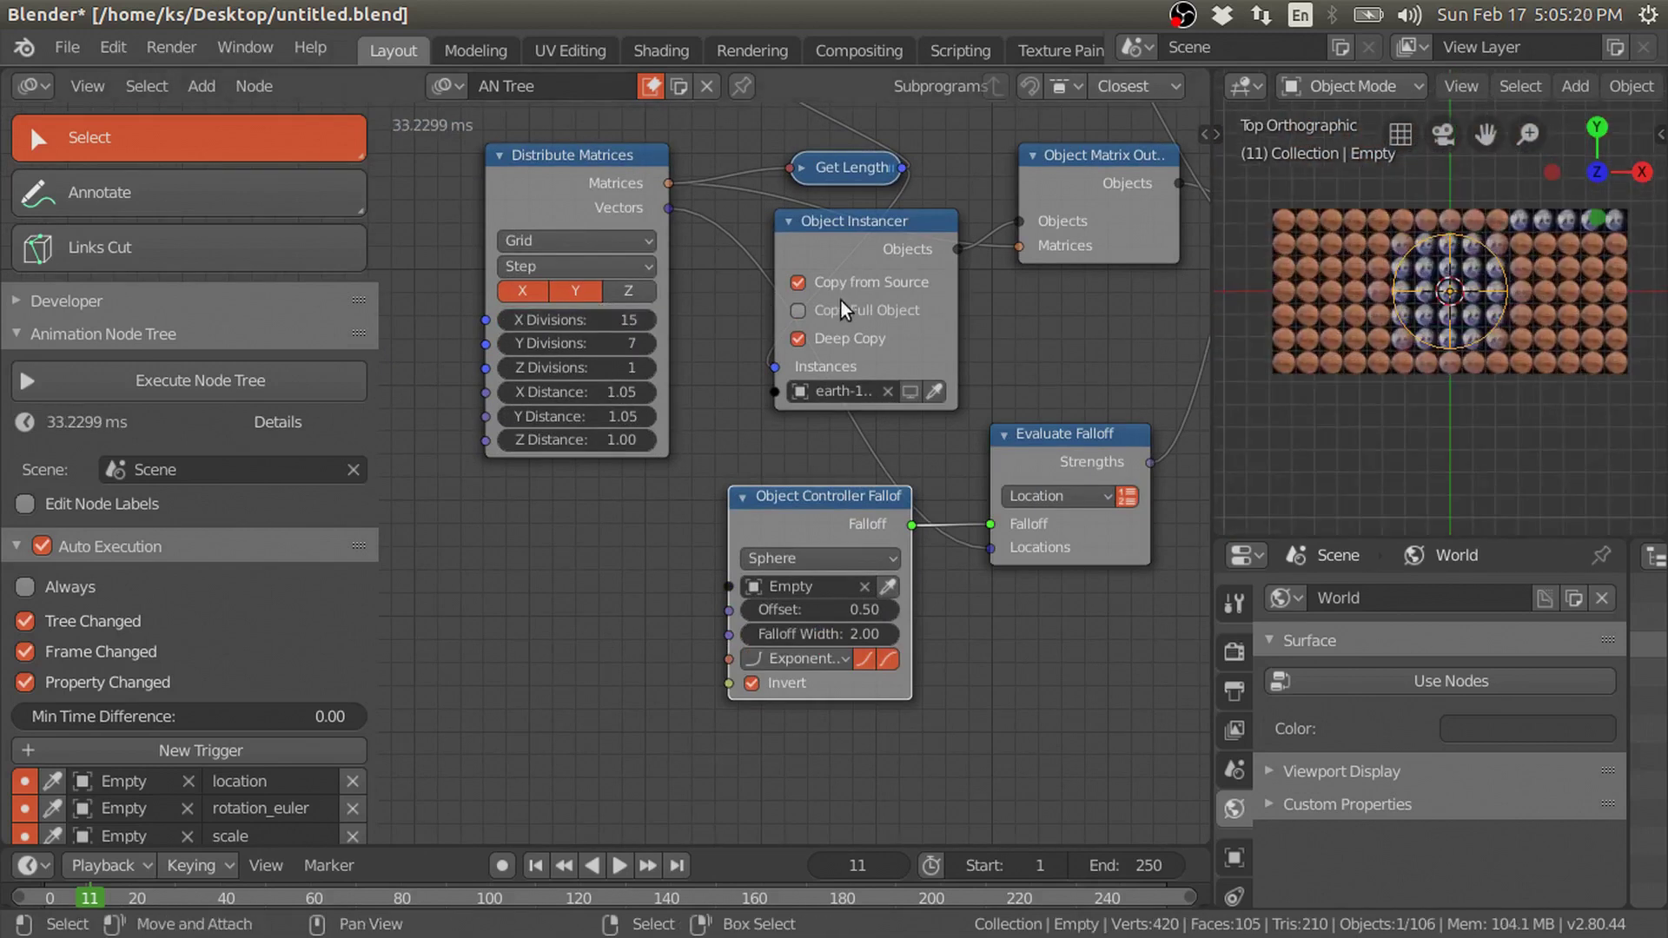
{"action": "scroll", "coordinate": [904, 296], "scroll_direction": "down", "scroll_amount": 1}
{"action": "middle_click_drag", "start_coordinate": [903, 295], "coordinate": [895, 398]}
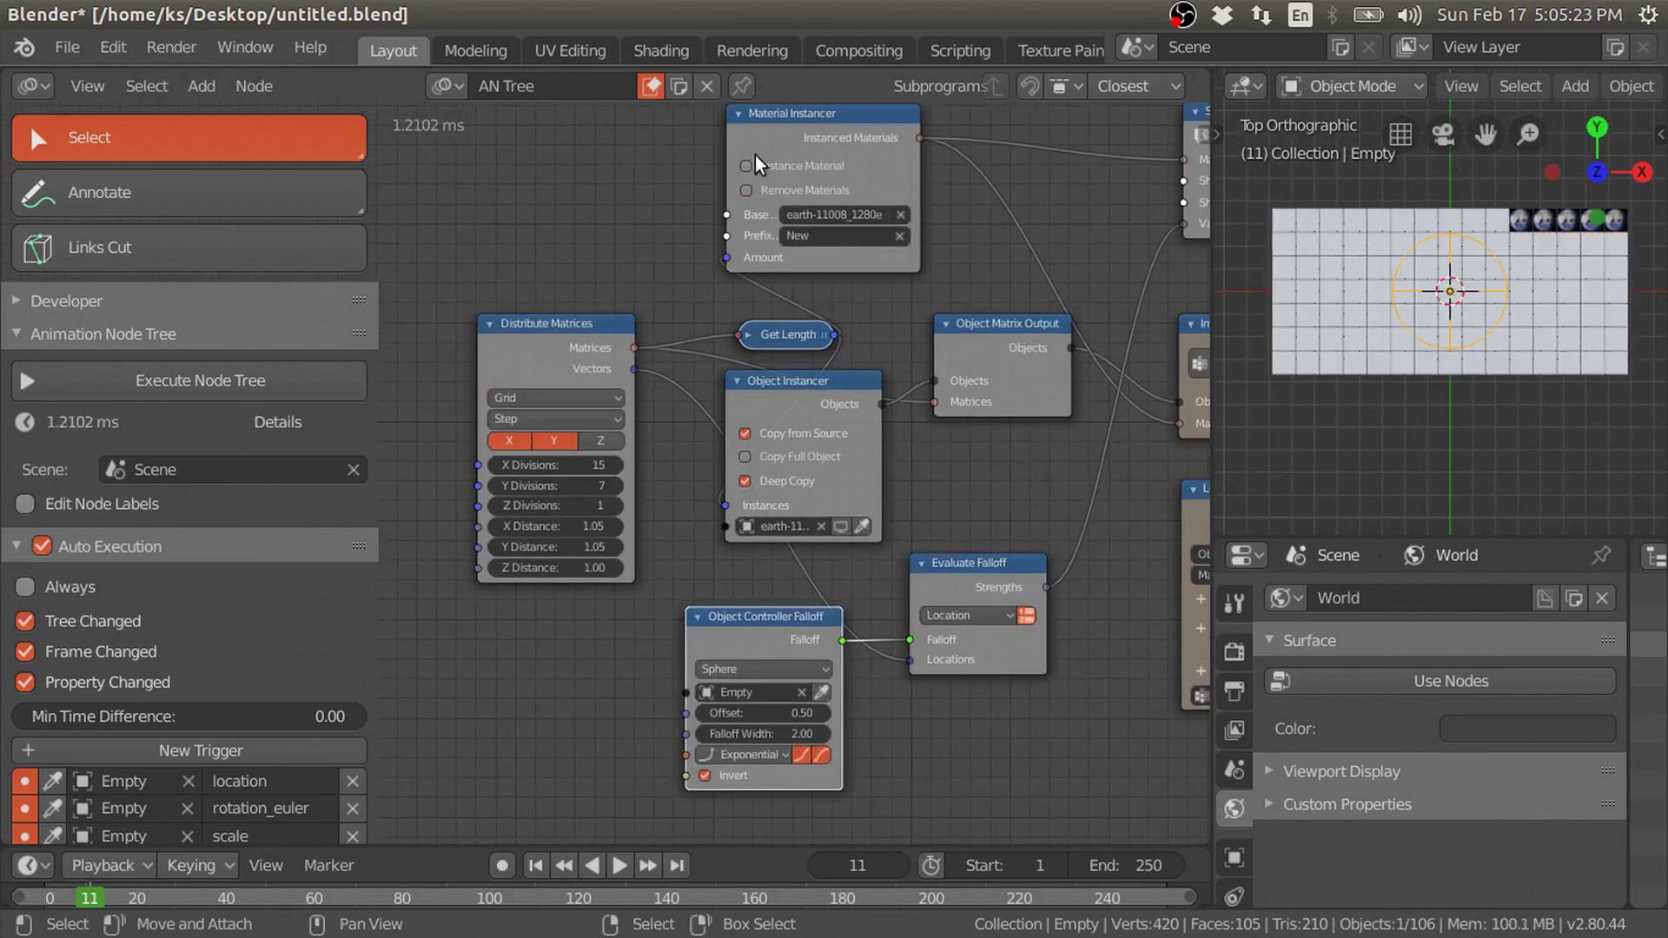
In the maximized viewport, scale the Empty and move it to the right.
{"action": "key", "text": "ctrl+space"}
{"action": "scroll", "coordinate": [1098, 529], "scroll_direction": "up", "scroll_amount": 2}
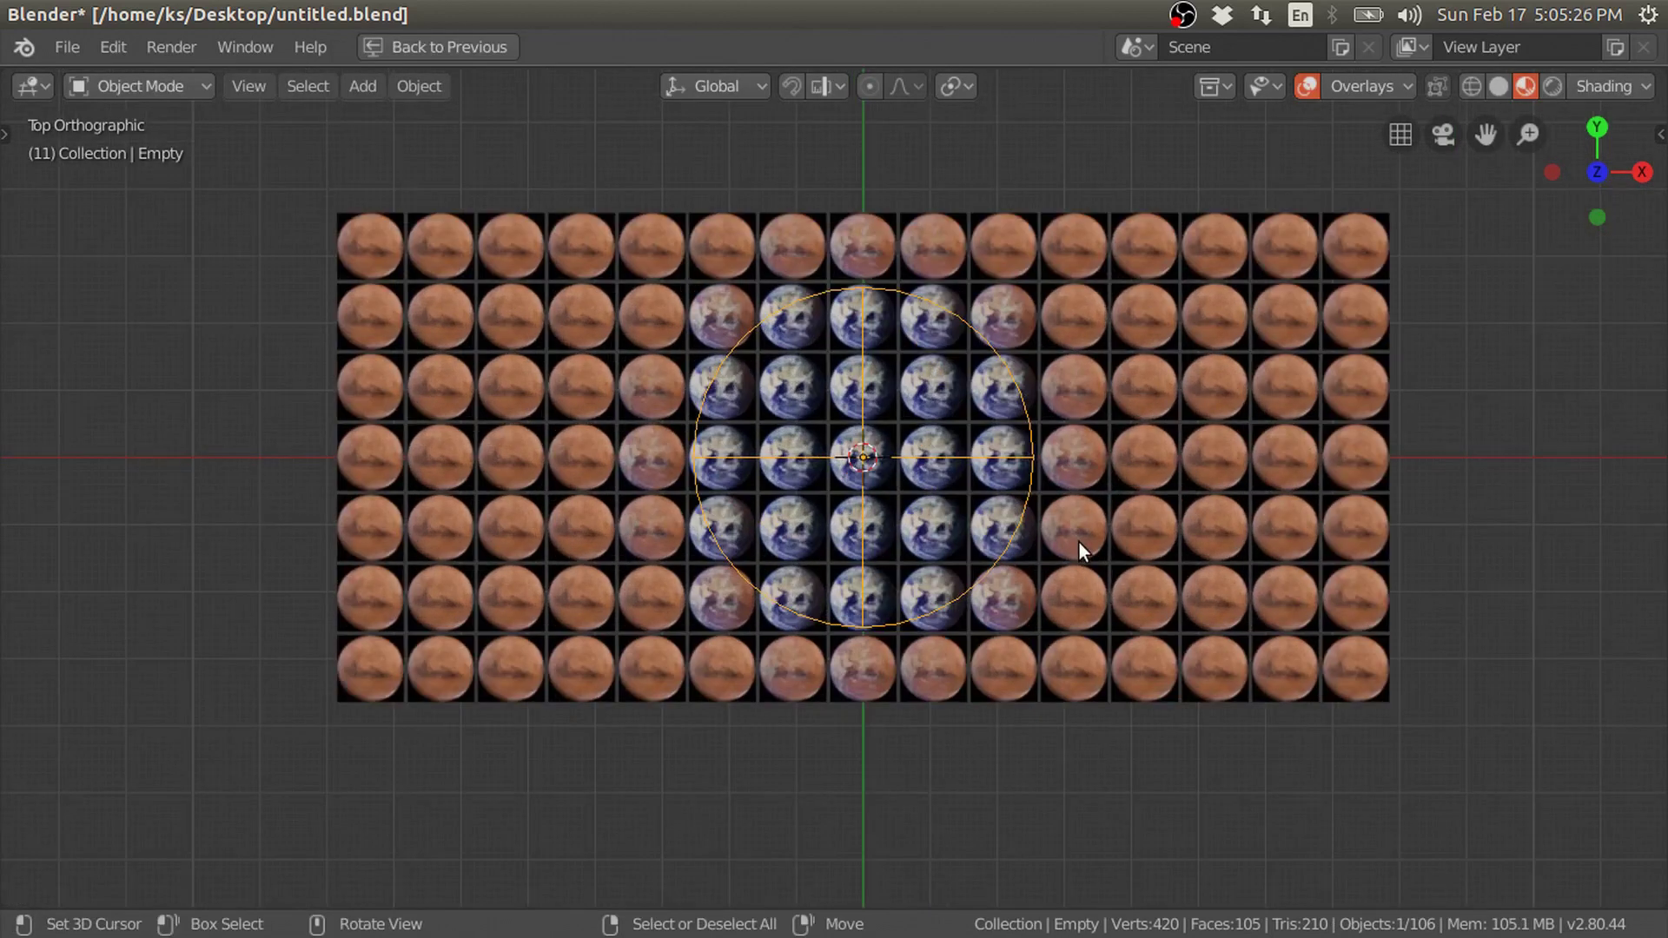
{"action": "key", "text": "s"}
{"action": "left_click", "coordinate": [1185, 601]}
{"action": "key", "text": "g"}
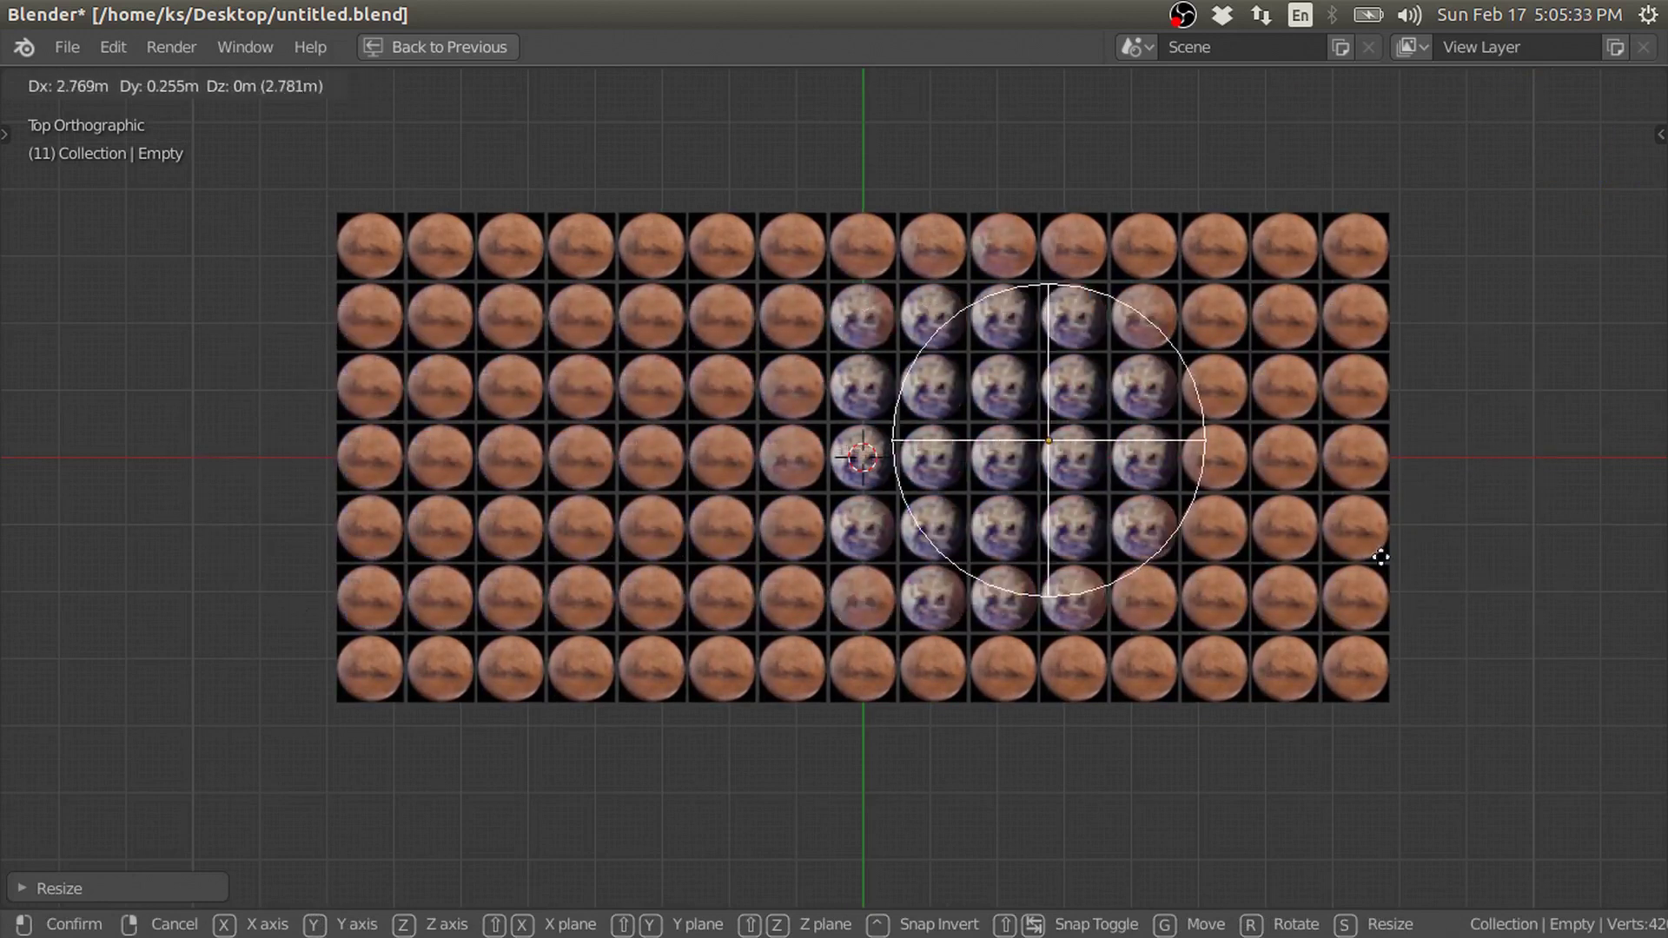
{"action": "left_click", "coordinate": [1030, 572]}
{"action": "scroll", "coordinate": [1038, 577], "scroll_direction": "up", "scroll_amount": 2}
{"action": "scroll", "coordinate": [1037, 576], "scroll_direction": "down", "scroll_amount": 1}
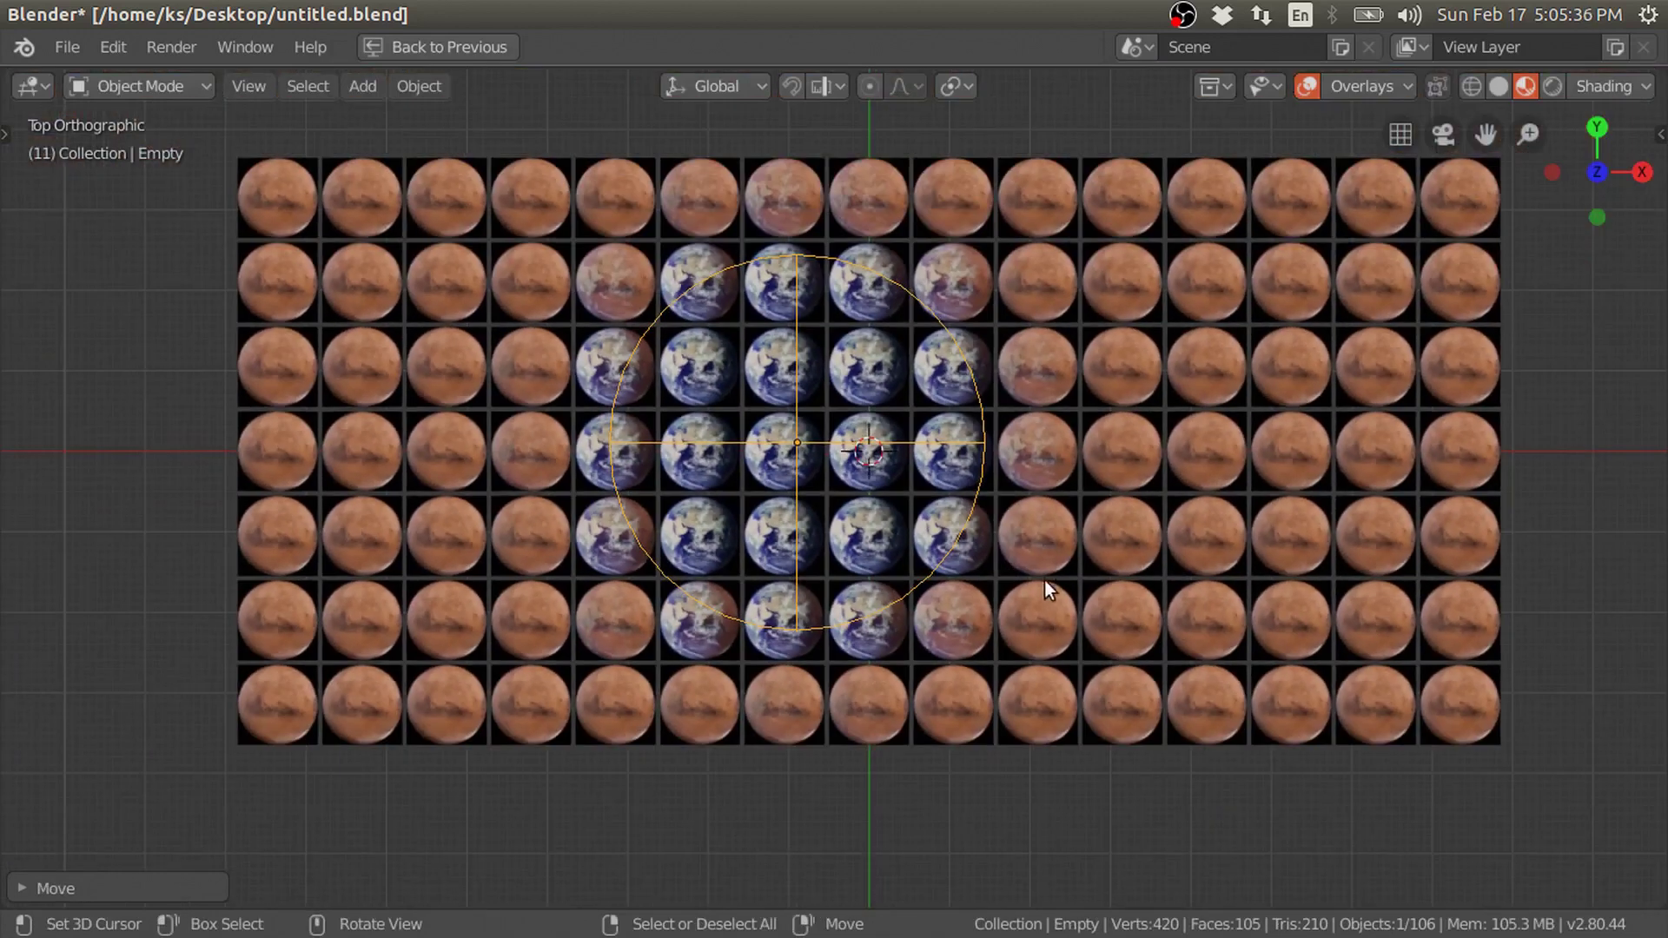
{"action": "key", "text": "g"}
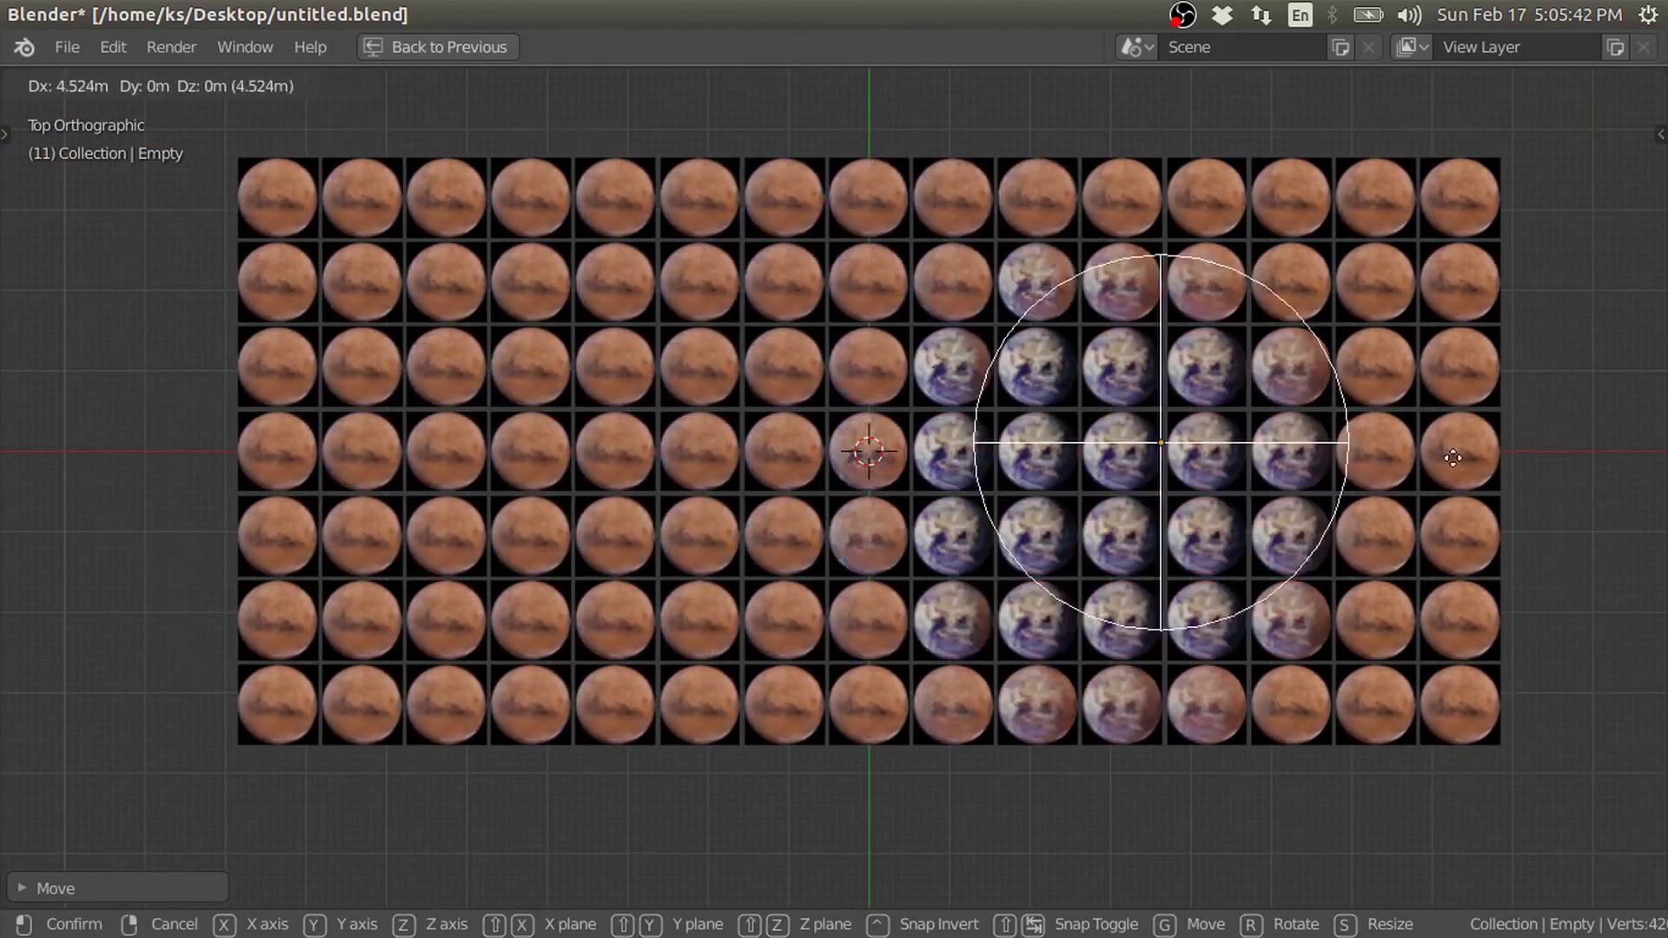
{"action": "left_click", "coordinate": [1045, 569]}
{"action": "key", "text": "ctrl+space"}
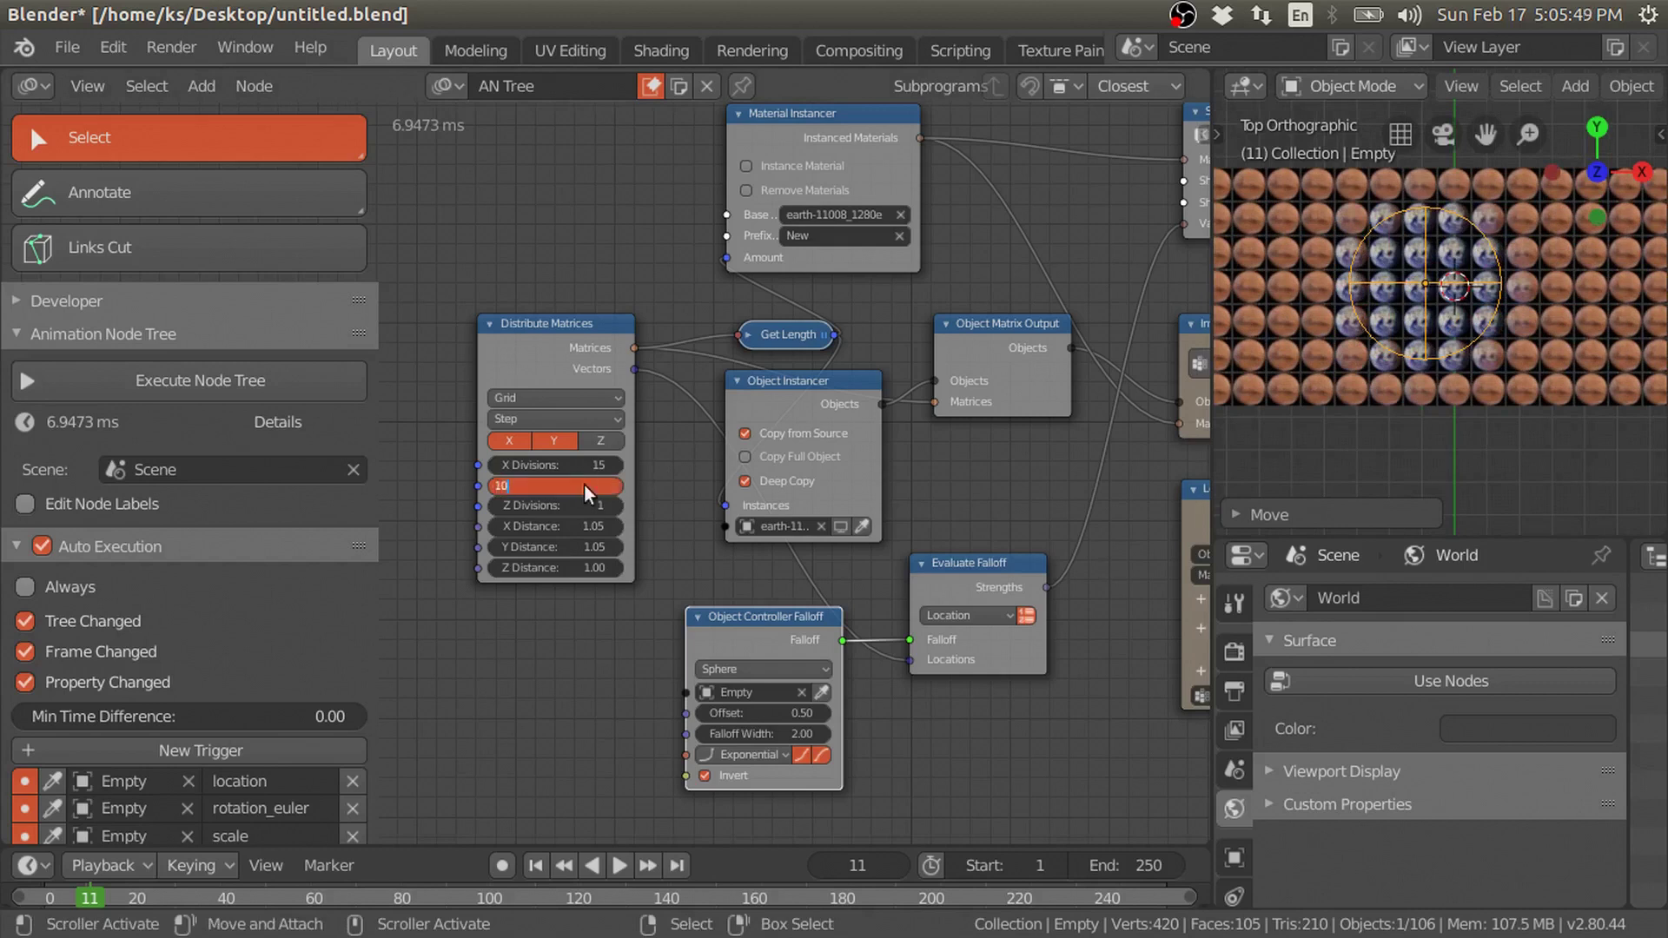
Set Y Divisions to 10 and move the Empty toward the grid's lower right.
{"action": "key", "text": "Return"}
{"action": "left_click", "coordinate": [745, 189]}
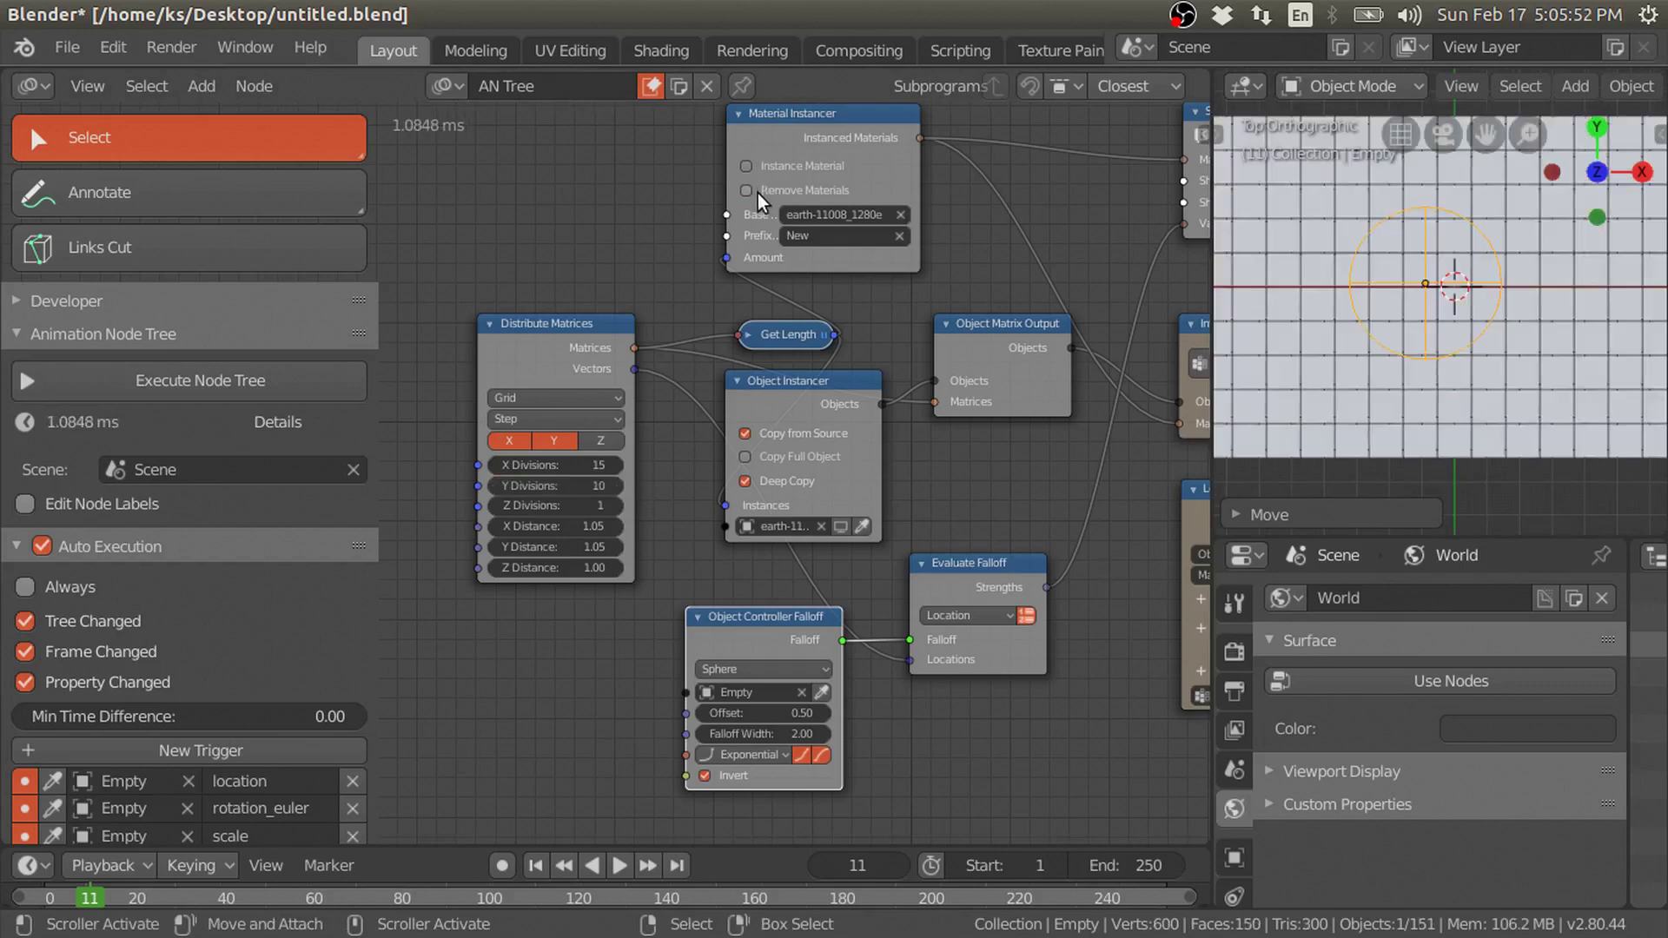
{"action": "key", "text": "ctrl+space"}
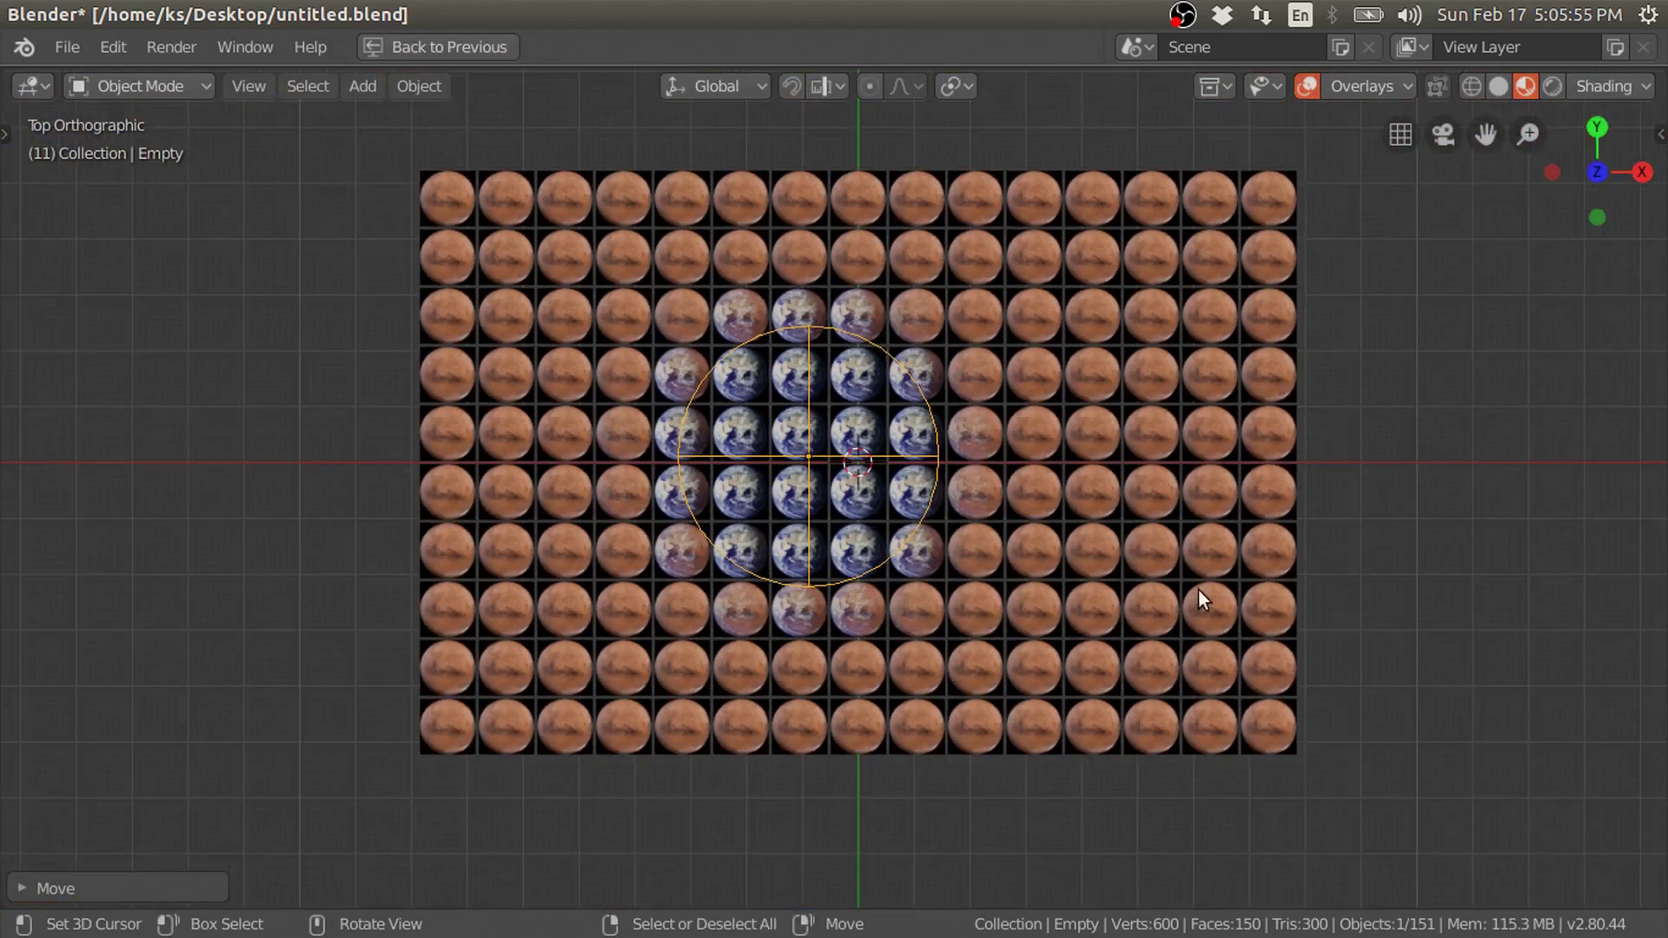
{"action": "key", "text": "g"}
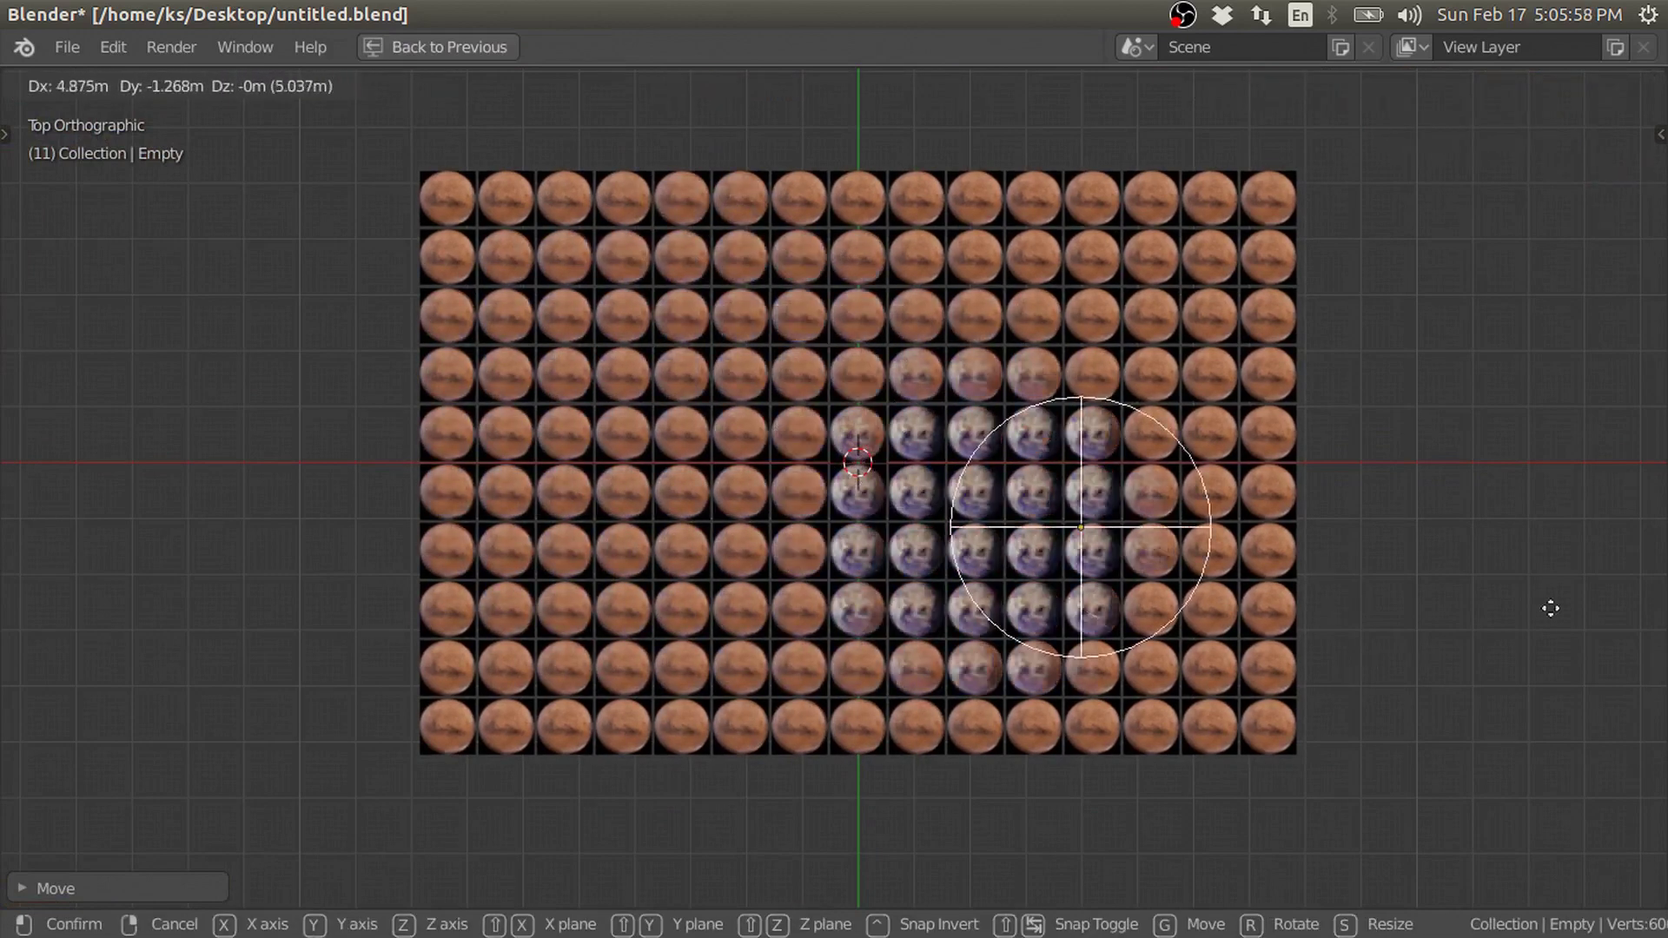
{"action": "left_click", "coordinate": [1242, 618]}
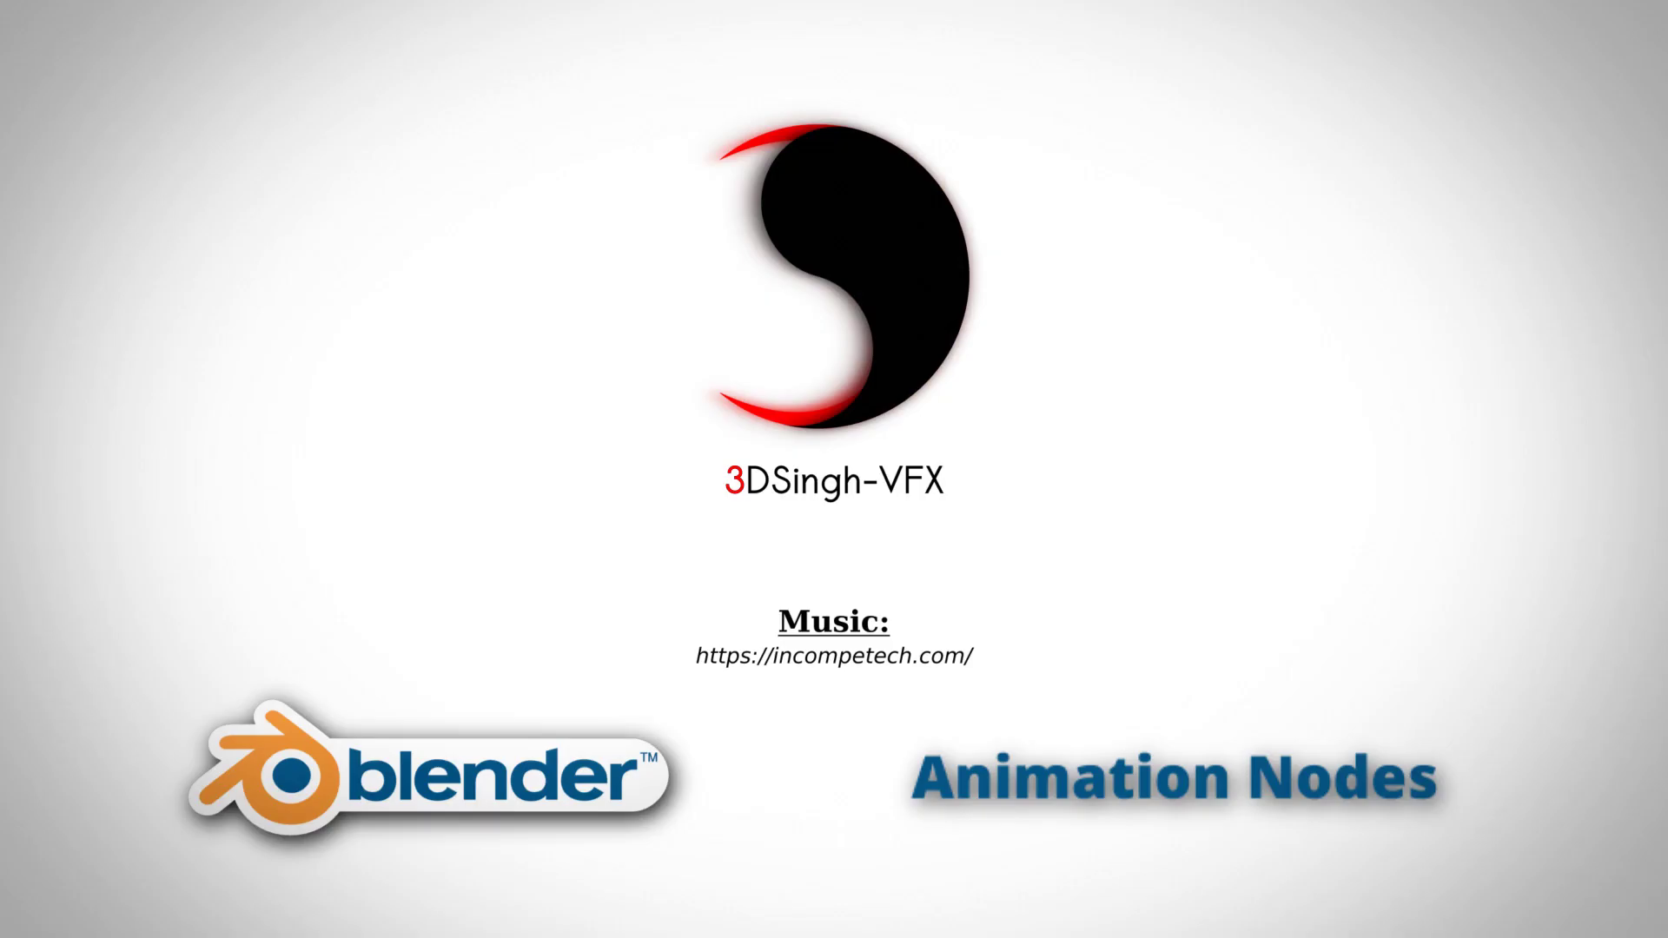